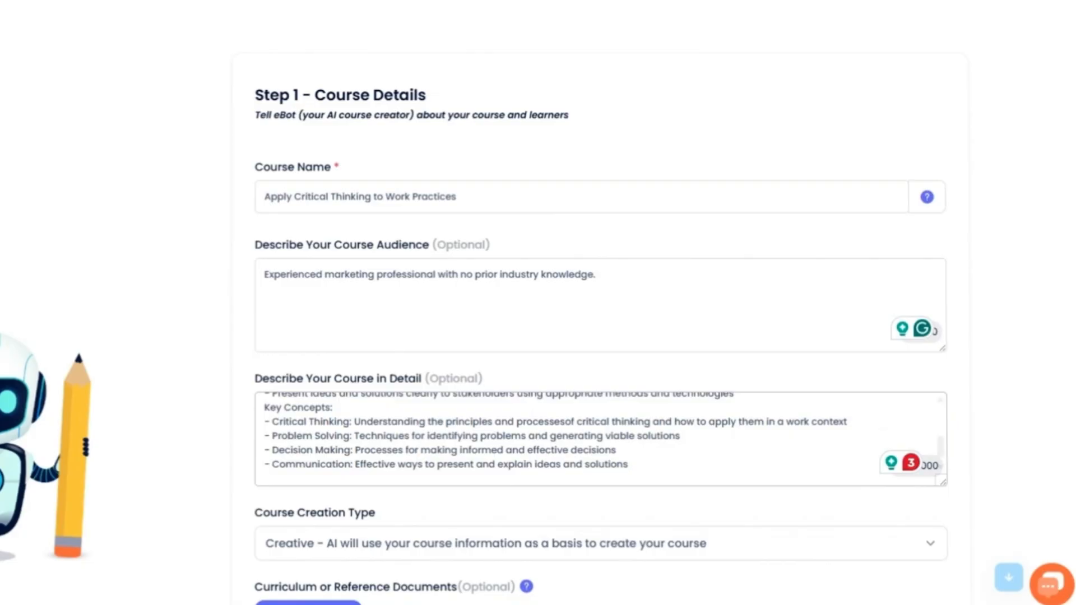
- Choose the Creative course creation type and upload the Curriculum for Critical Thinking Word document as a course reference file
{"action": "left_click", "coordinate": [641, 552]}
{"action": "left_click", "coordinate": [660, 476]}
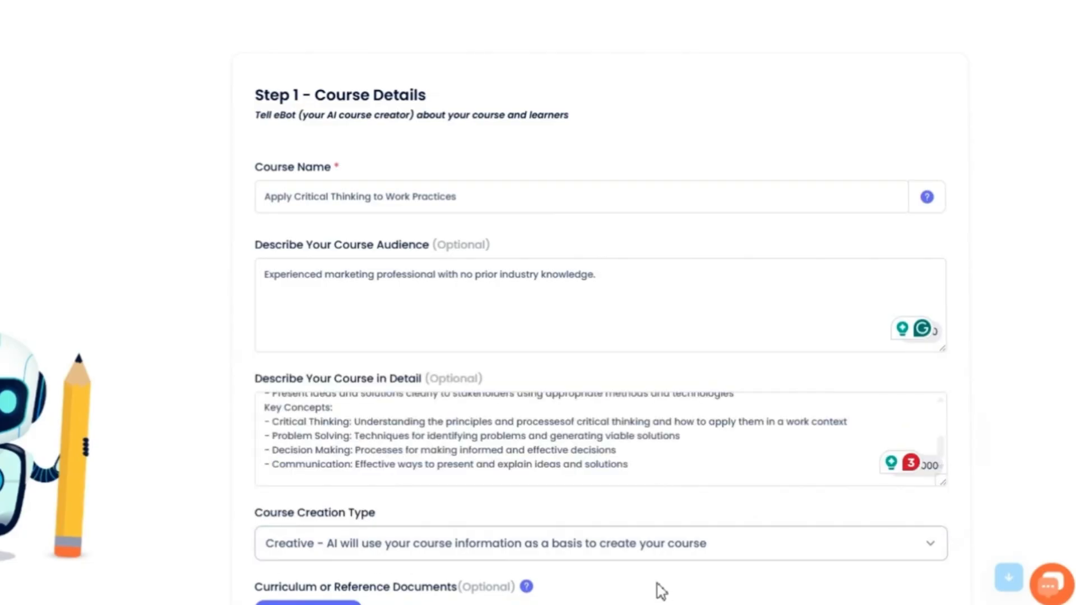
{"action": "scroll", "coordinate": [661, 593], "scroll_direction": "down", "scroll_amount": 1}
{"action": "scroll", "coordinate": [644, 591], "scroll_direction": "down", "scroll_amount": 2}
{"action": "left_click", "coordinate": [318, 488]}
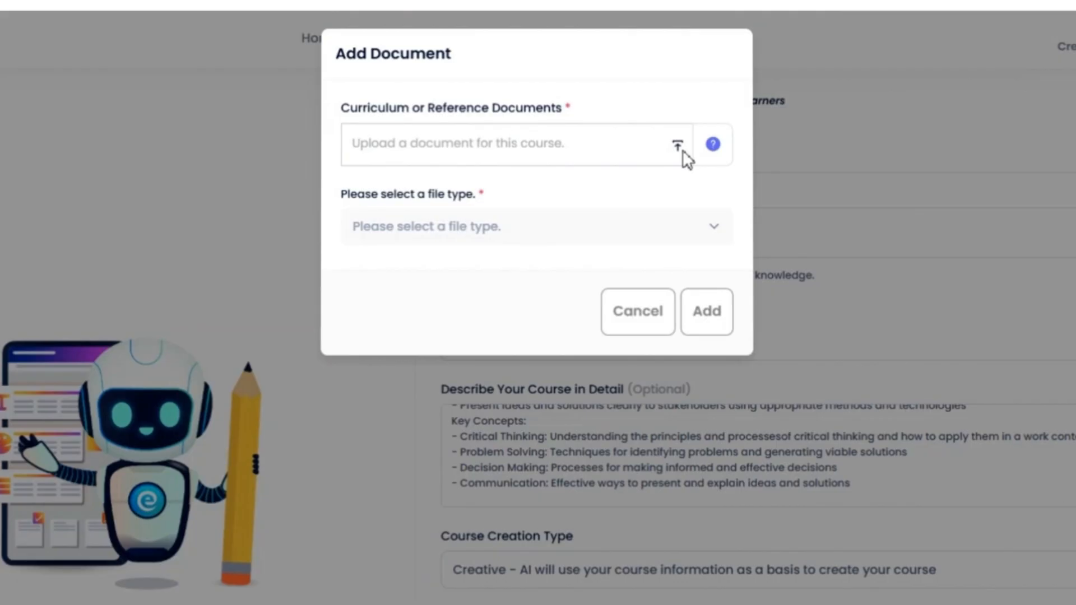
{"action": "left_click", "coordinate": [677, 146]}
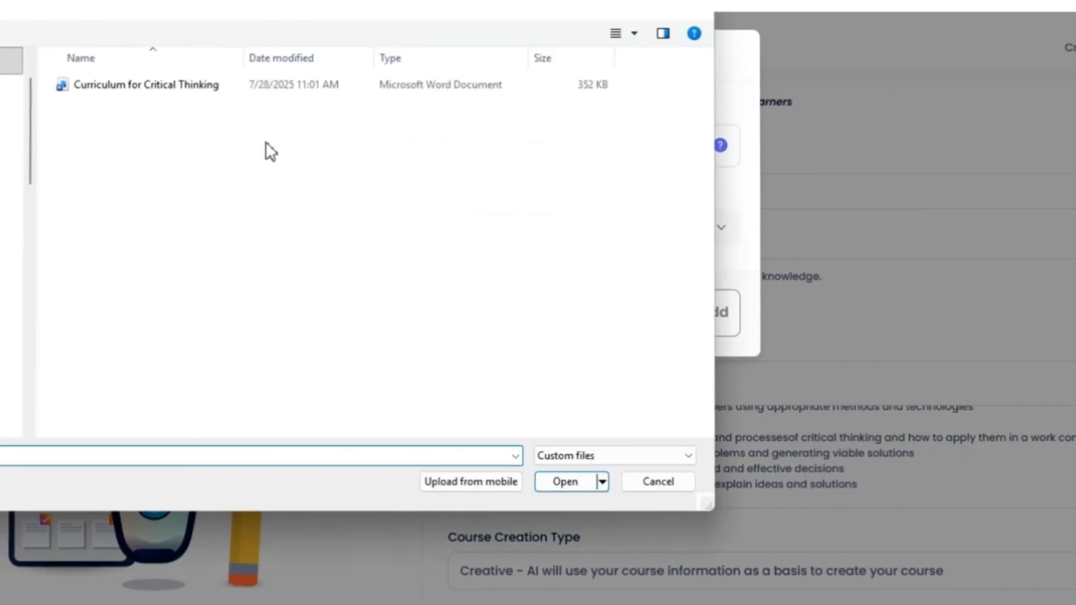
{"action": "left_click", "coordinate": [178, 84]}
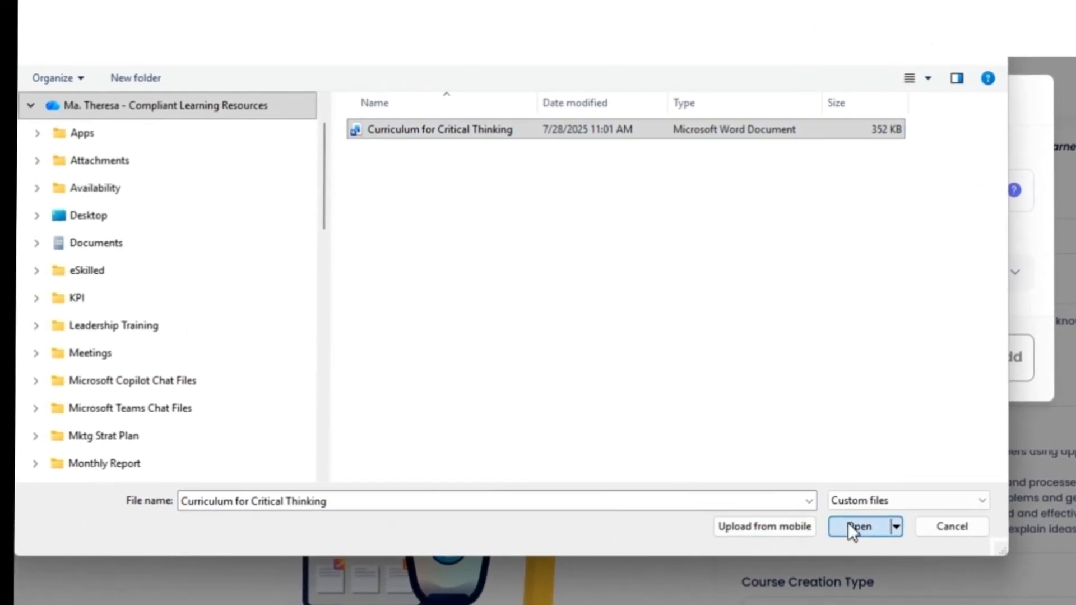
{"action": "left_click", "coordinate": [702, 502]}
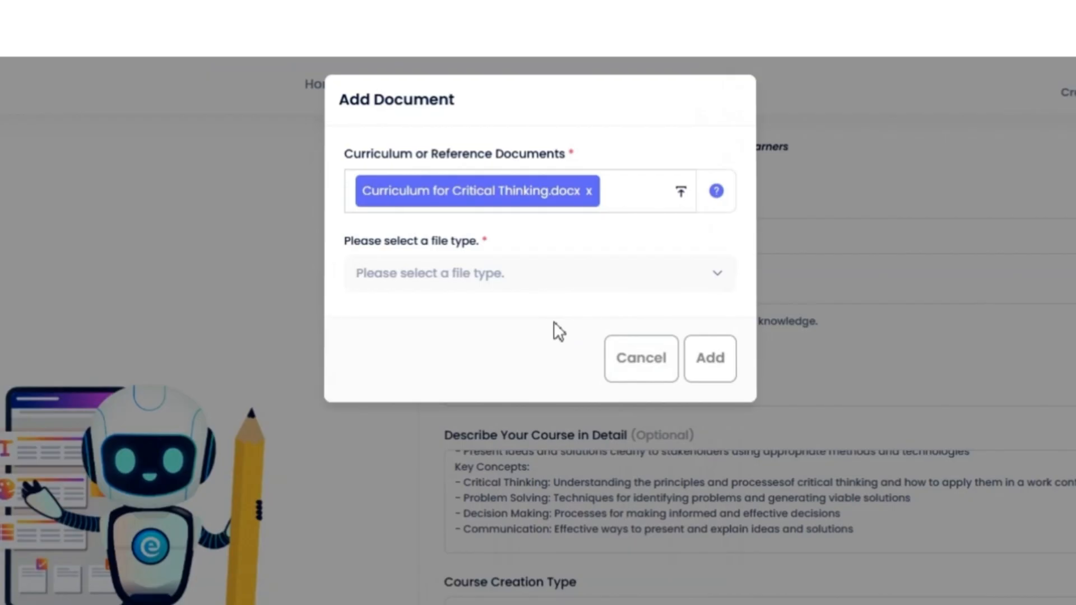
- Add the uploaded file to the course as a Curriculum Document and continue to the course context settings
{"action": "left_click", "coordinate": [554, 275]}
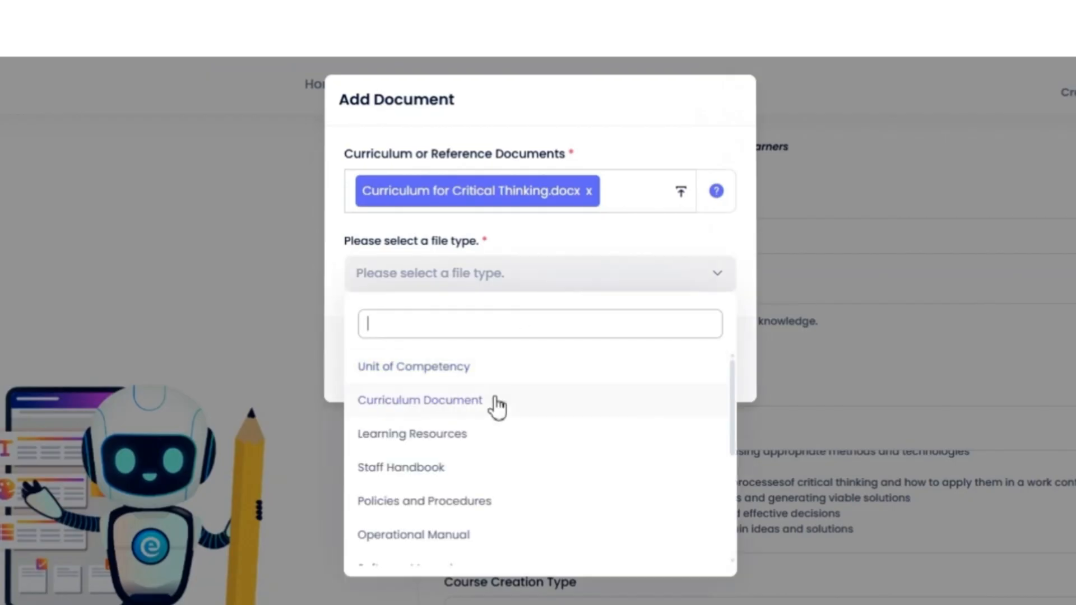
{"action": "left_click", "coordinate": [494, 397]}
{"action": "left_click", "coordinate": [709, 367]}
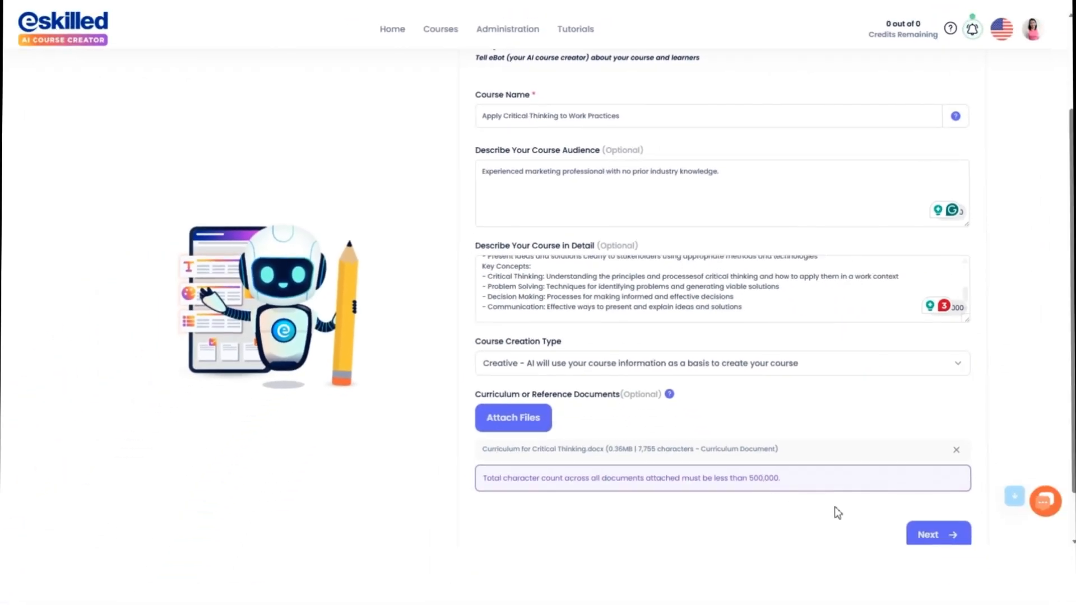
{"action": "left_click", "coordinate": [933, 535]}
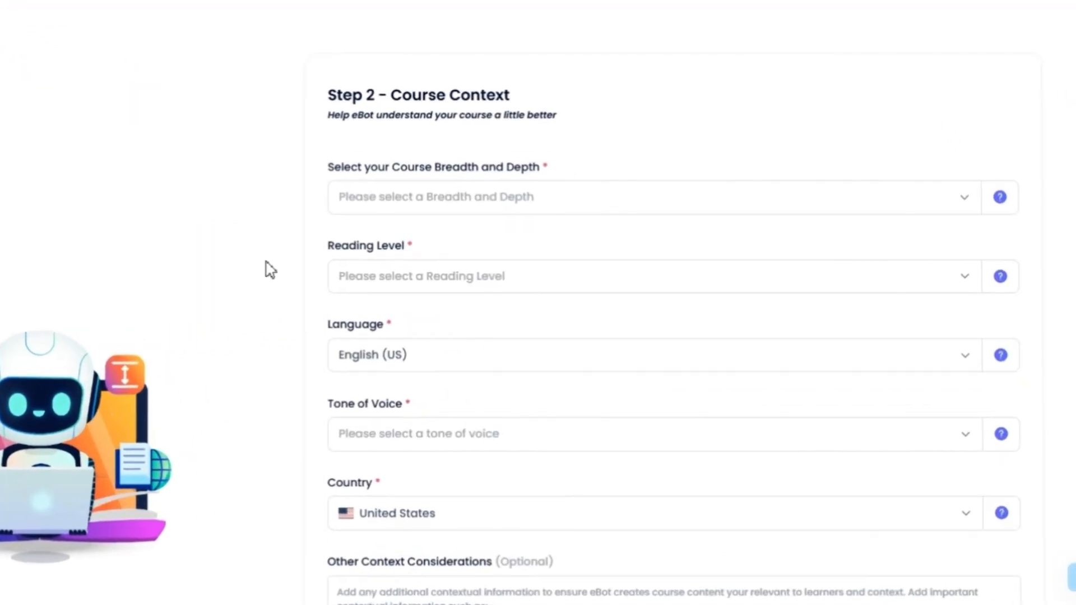
- Set the course breadth and depth to Comprehensive and the reading level to Easy
{"action": "left_click", "coordinate": [395, 203]}
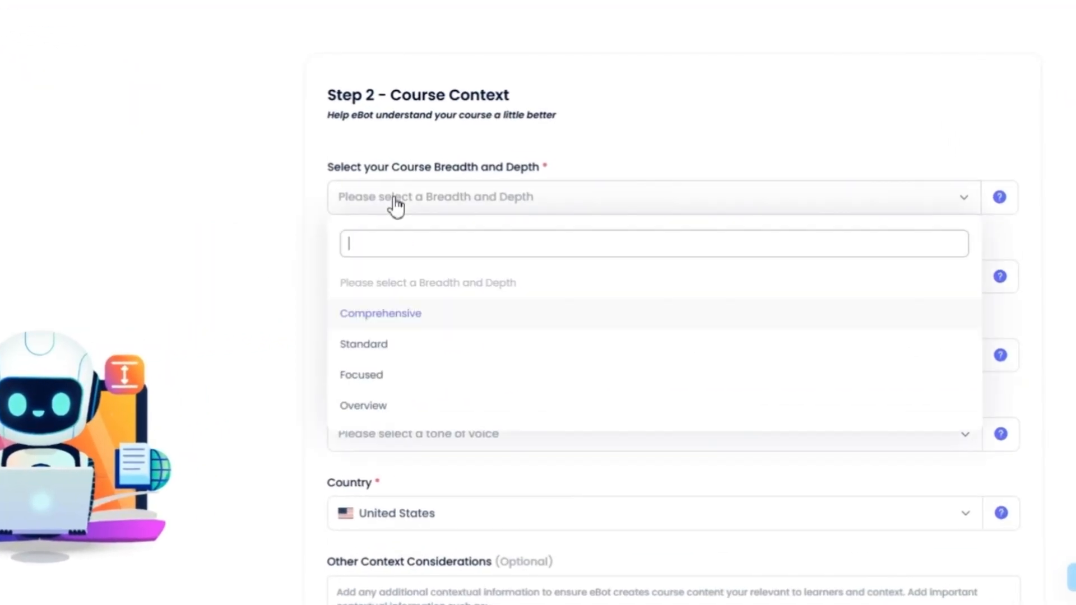
{"action": "left_click", "coordinate": [379, 331]}
{"action": "left_click", "coordinate": [407, 280]}
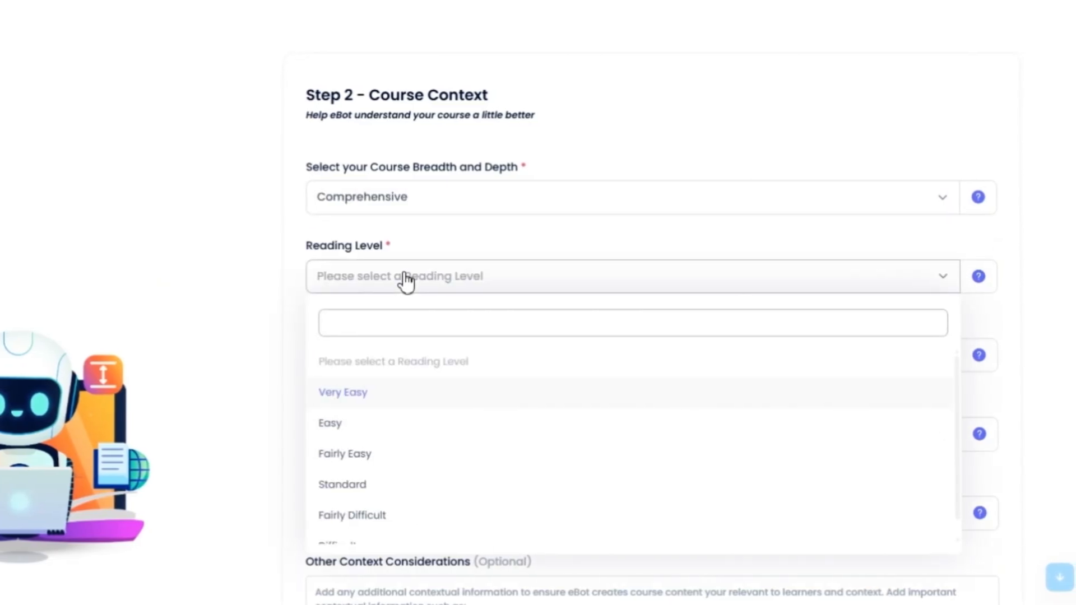
{"action": "left_click", "coordinate": [393, 436]}
- Choose English (US) as the course language and Casual as the tone of voice
{"action": "left_click", "coordinate": [456, 364]}
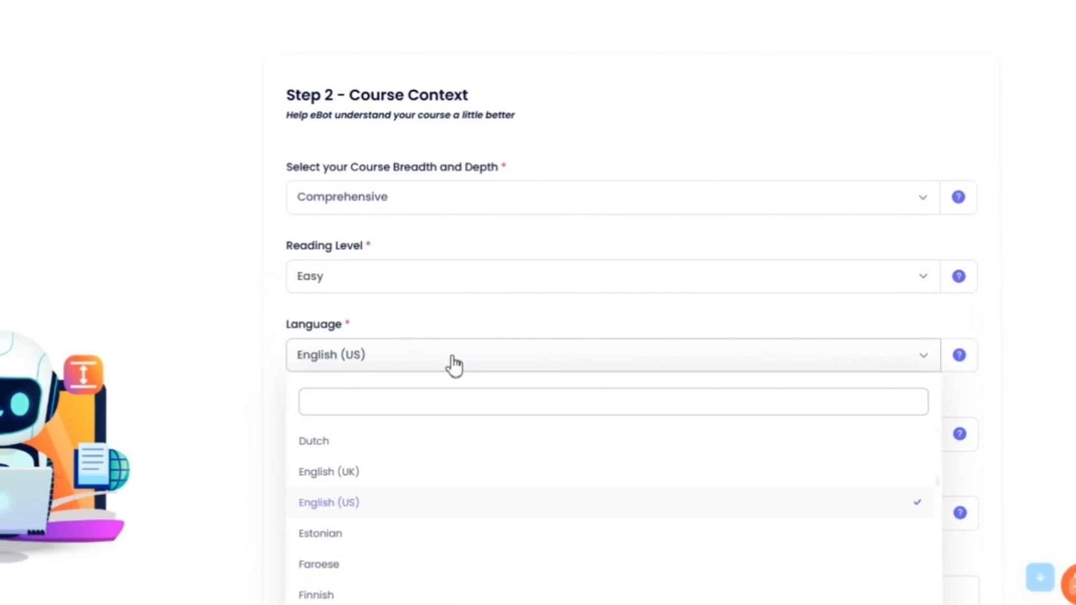
{"action": "left_click", "coordinate": [411, 503]}
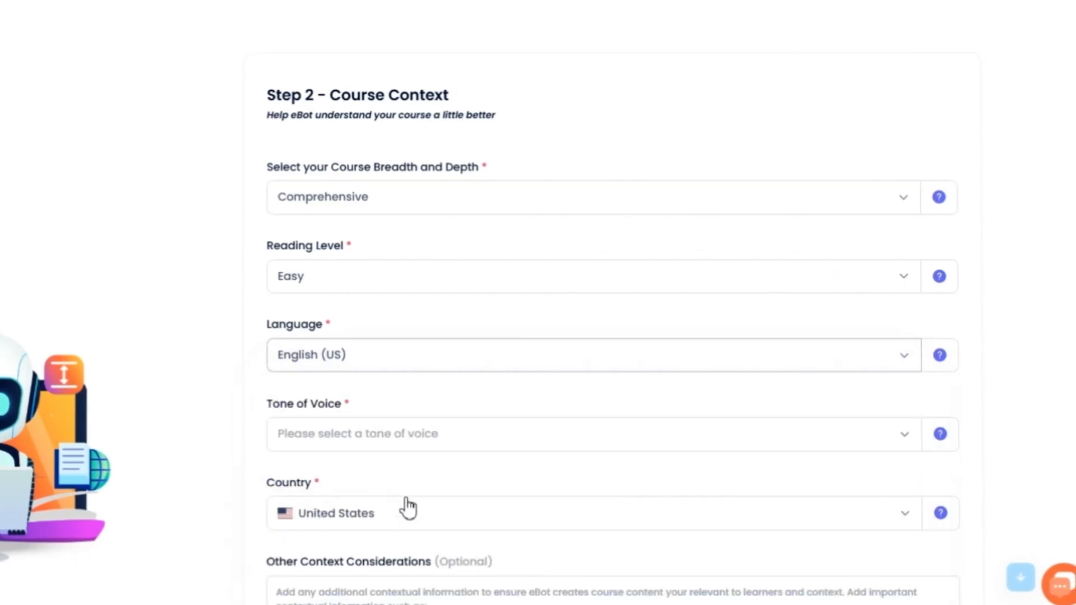
{"action": "left_click", "coordinate": [477, 447]}
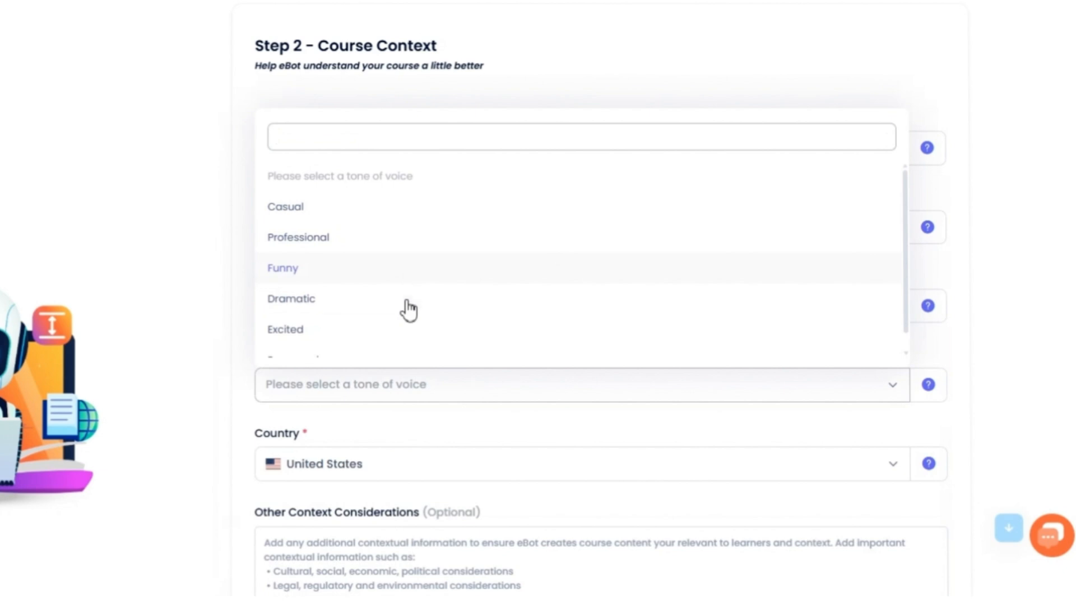
{"action": "left_click", "coordinate": [411, 211]}
- Browse the available countries and keep United States as the course country
{"action": "left_click", "coordinate": [442, 469]}
{"action": "scroll", "coordinate": [410, 313], "scroll_direction": "up", "scroll_amount": 5}
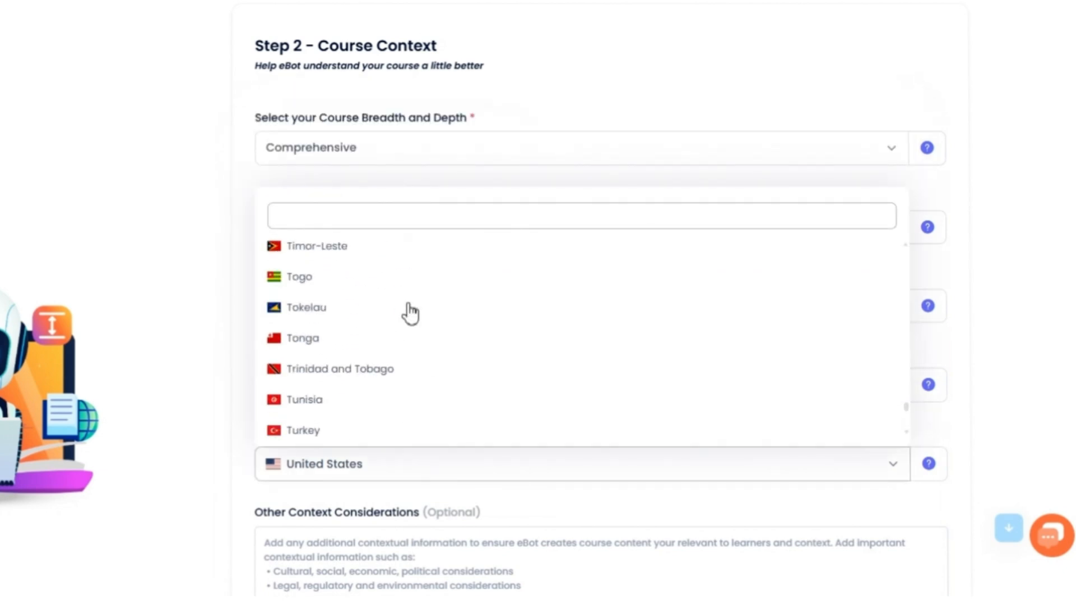
{"action": "scroll", "coordinate": [411, 313], "scroll_direction": "down", "scroll_amount": 7}
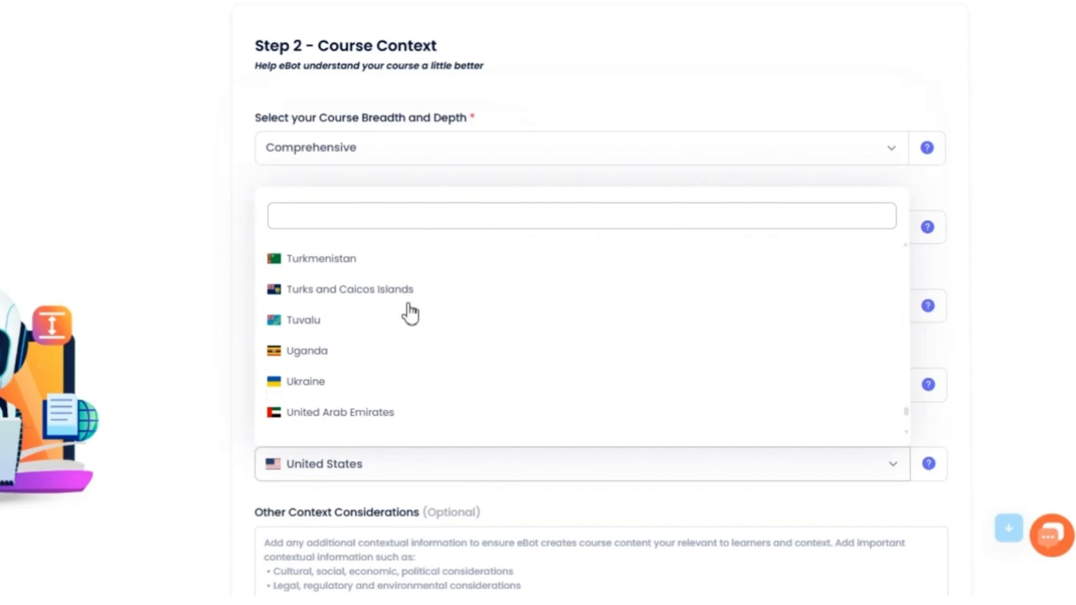
{"action": "left_click", "coordinate": [409, 316]}
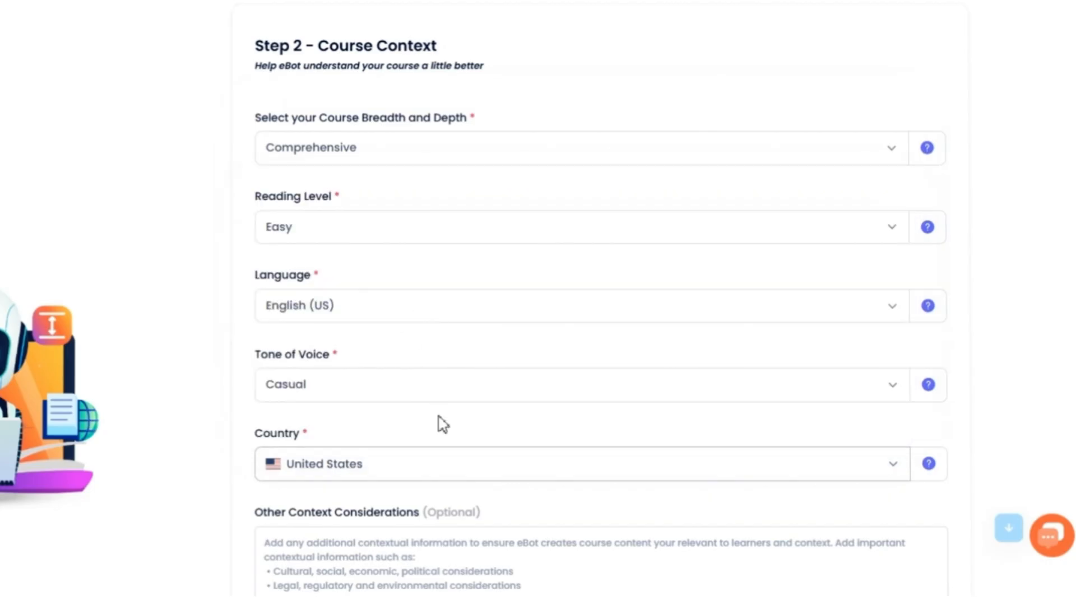
- Enter cultural, social, economic, legal/political and industry/regional notes as other context considerations, and continue to the course settings
{"action": "scroll", "coordinate": [442, 424], "scroll_direction": "down", "scroll_amount": 1}
{"action": "scroll", "coordinate": [444, 424], "scroll_direction": "down", "scroll_amount": 3}
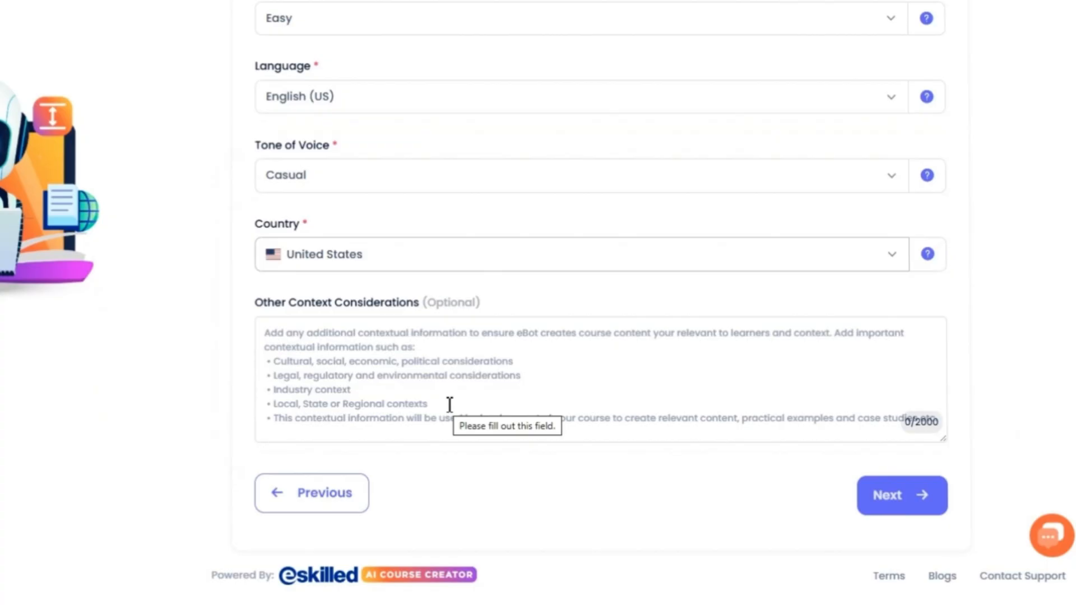
{"action": "left_click", "coordinate": [366, 338]}
{"action": "type", "text": "Cultural: Inclusive and respectful of a multicultural workforce. Social: Support teamwork, collaboration, and safe communication. Economic: Helps adapt to changing industries and technology Legal/Political: Ailings with workplace laws, WHS and fair work. Industry/Regional: Relevant to all sectors and both metro and regional workplaces"}
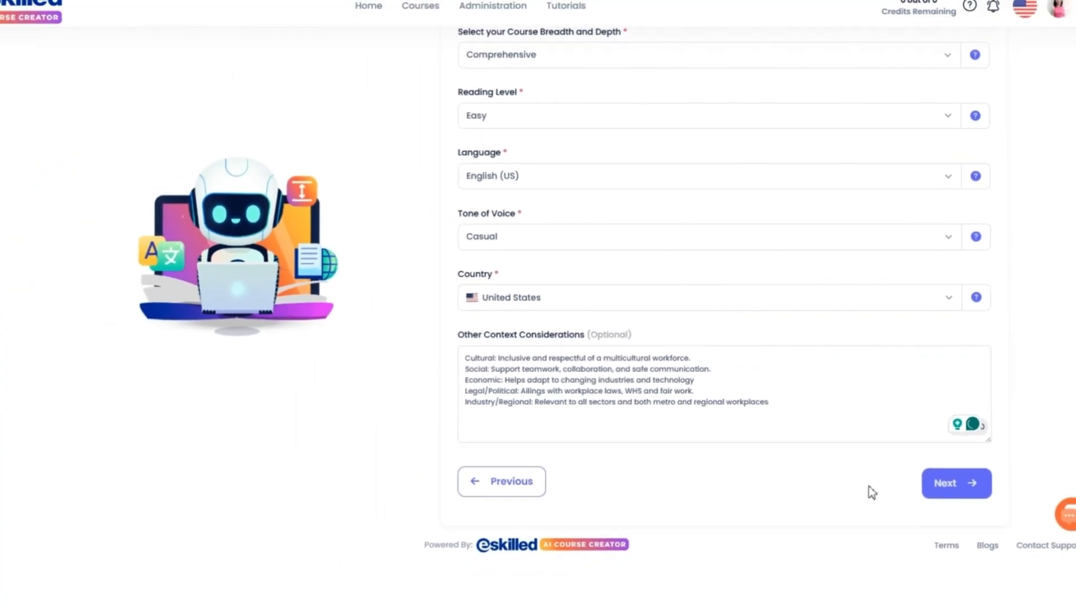
{"action": "left_click", "coordinate": [930, 483]}
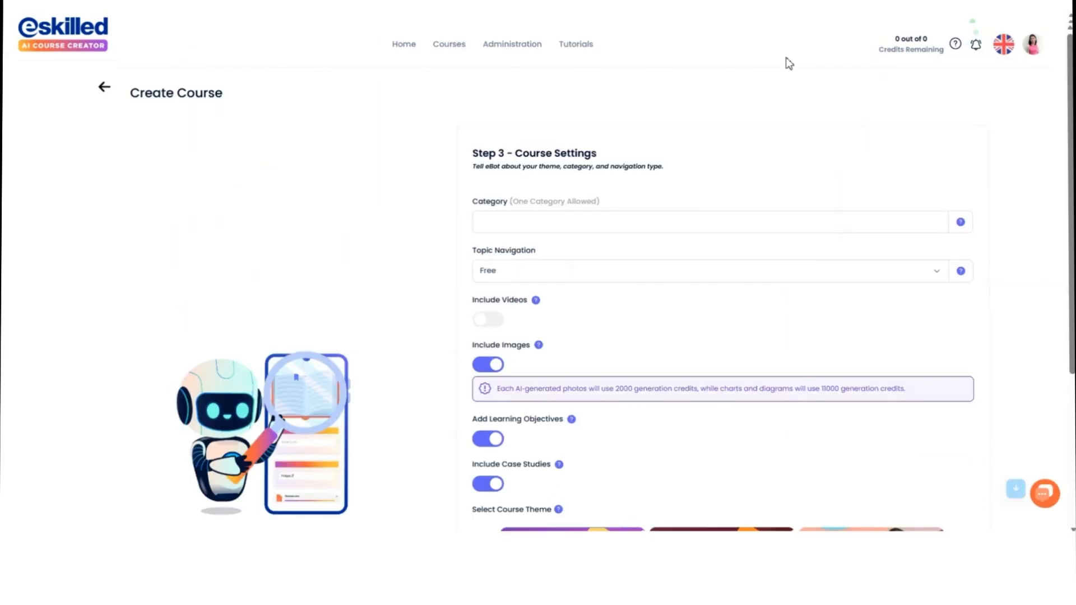
- Assign the course to the Internal Training category
{"action": "left_click", "coordinate": [670, 224]}
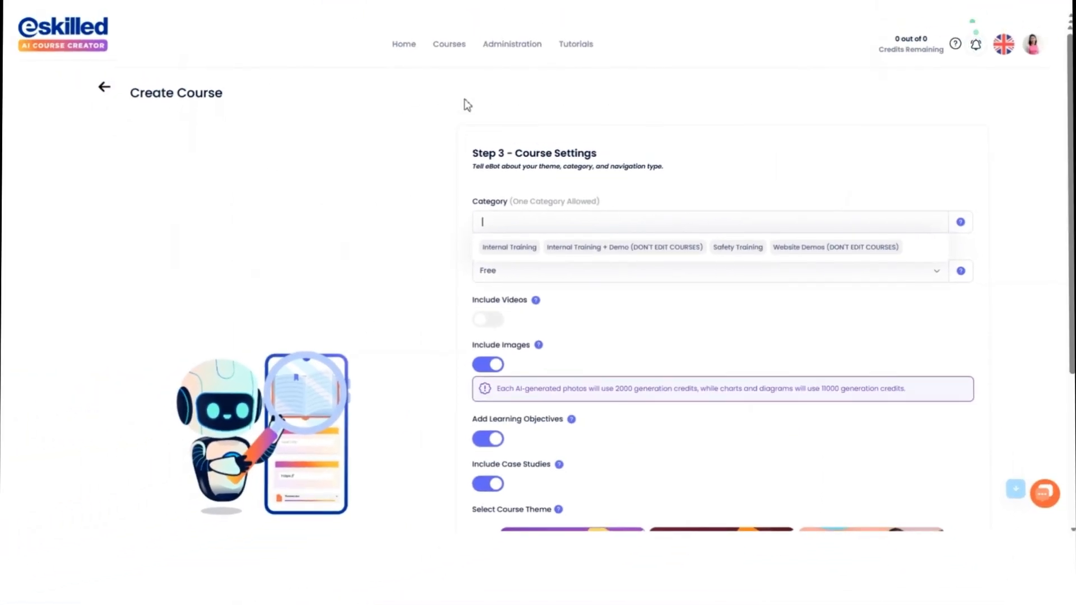
{"action": "left_click", "coordinate": [448, 49]}
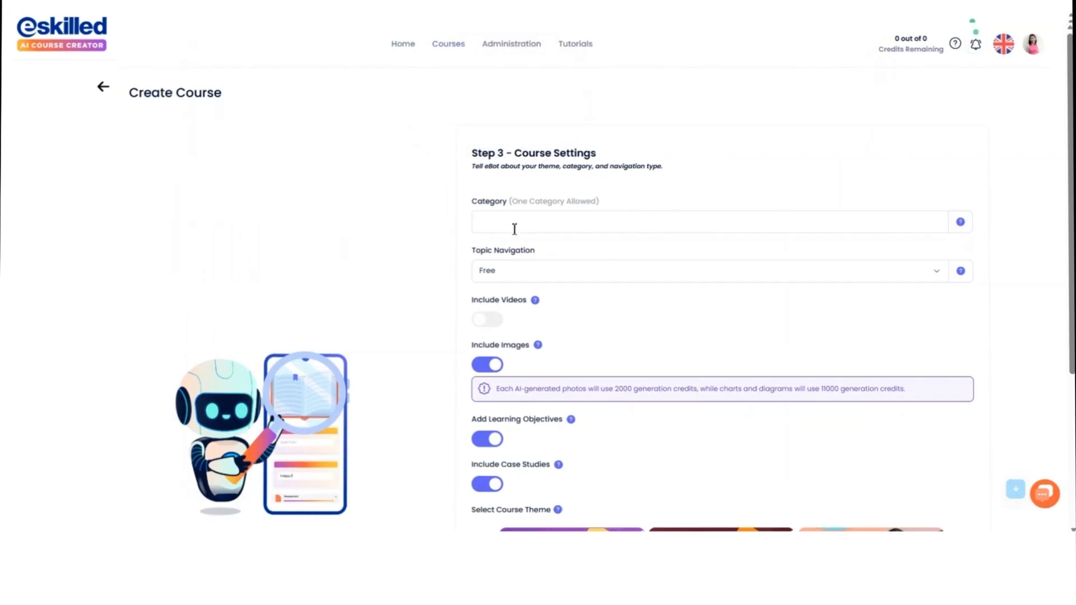
{"action": "left_click", "coordinate": [487, 224]}
{"action": "left_click", "coordinate": [516, 252]}
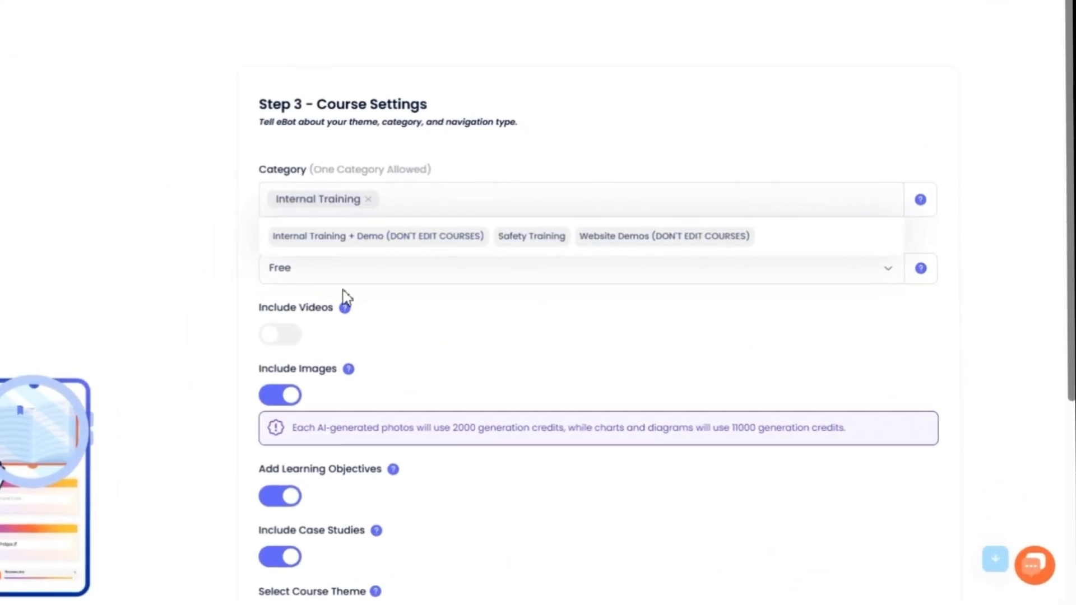
- Keep the topic navigation set to Free and turn on the inclusion of videos
{"action": "left_click", "coordinate": [393, 276]}
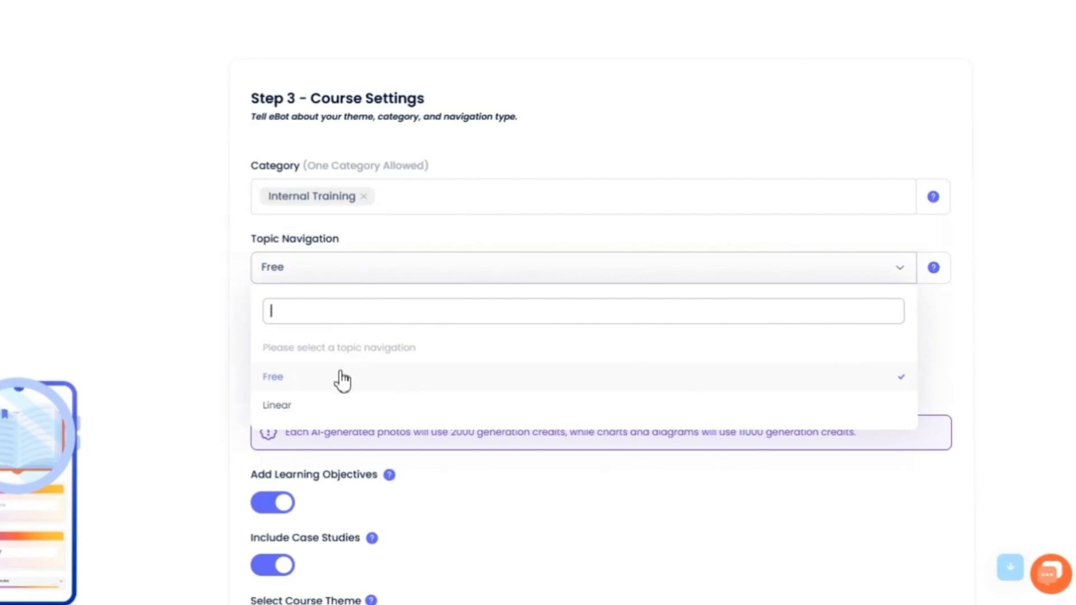
{"action": "left_click", "coordinate": [133, 319]}
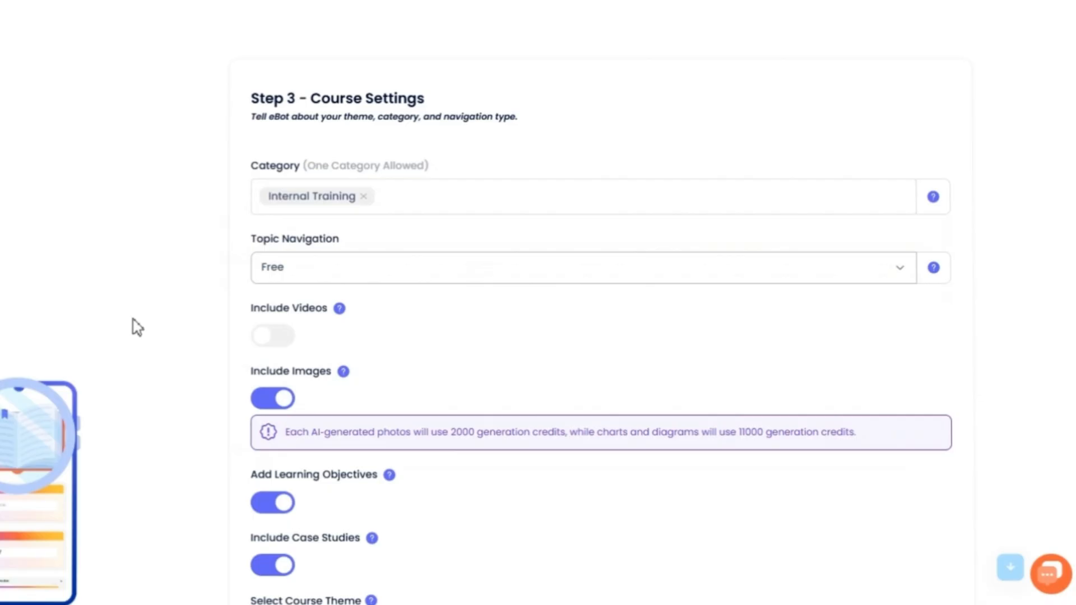
{"action": "left_click", "coordinate": [292, 339]}
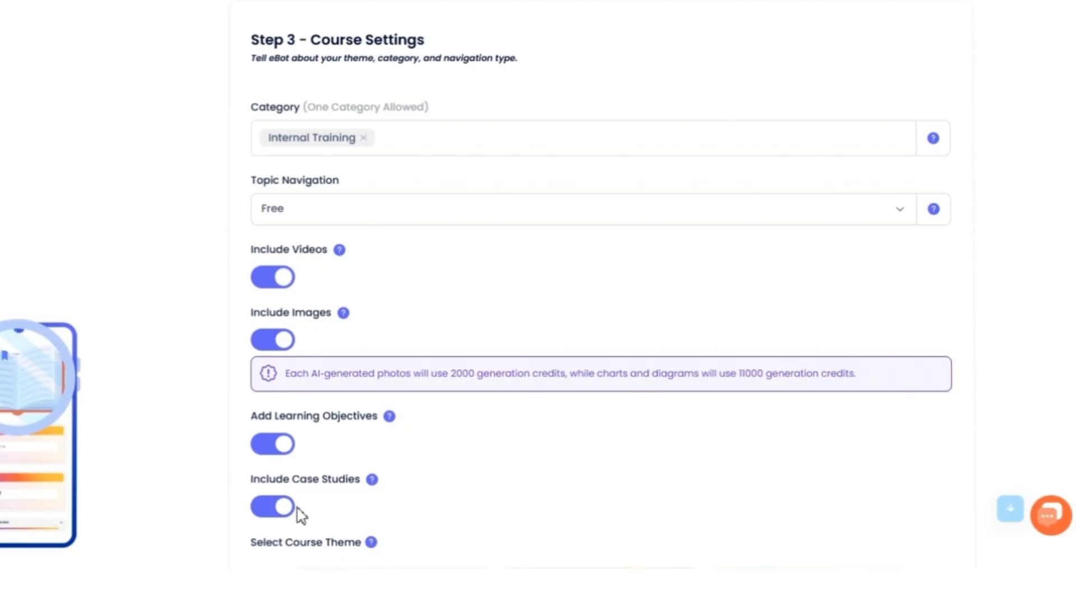
- Browse the course themes to select Professional, and continue to the quiz settings
{"action": "scroll", "coordinate": [421, 492], "scroll_direction": "down", "scroll_amount": 5}
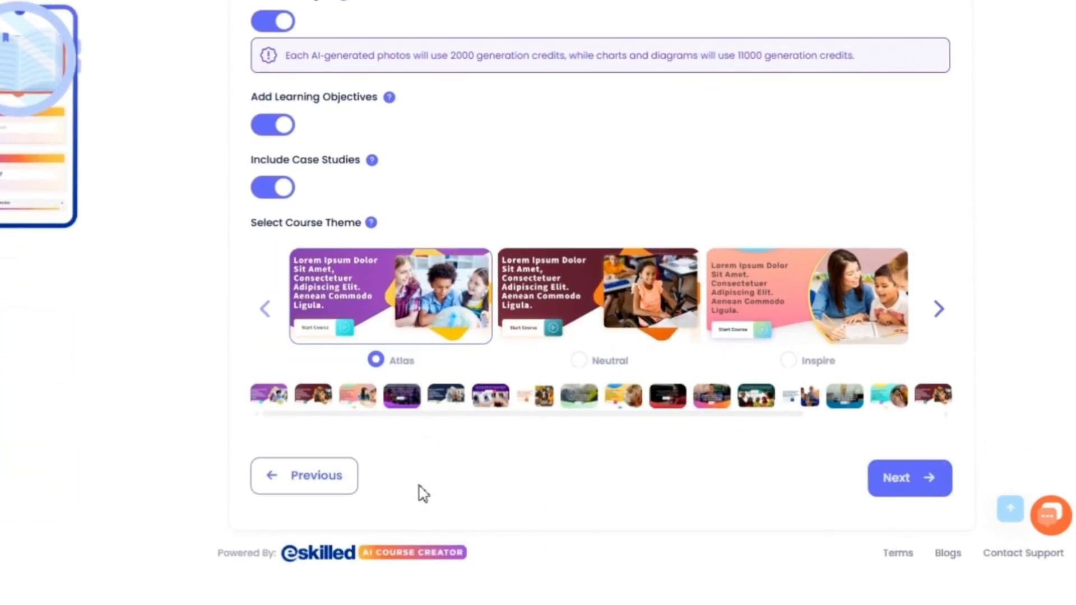
{"action": "left_click", "coordinate": [939, 310]}
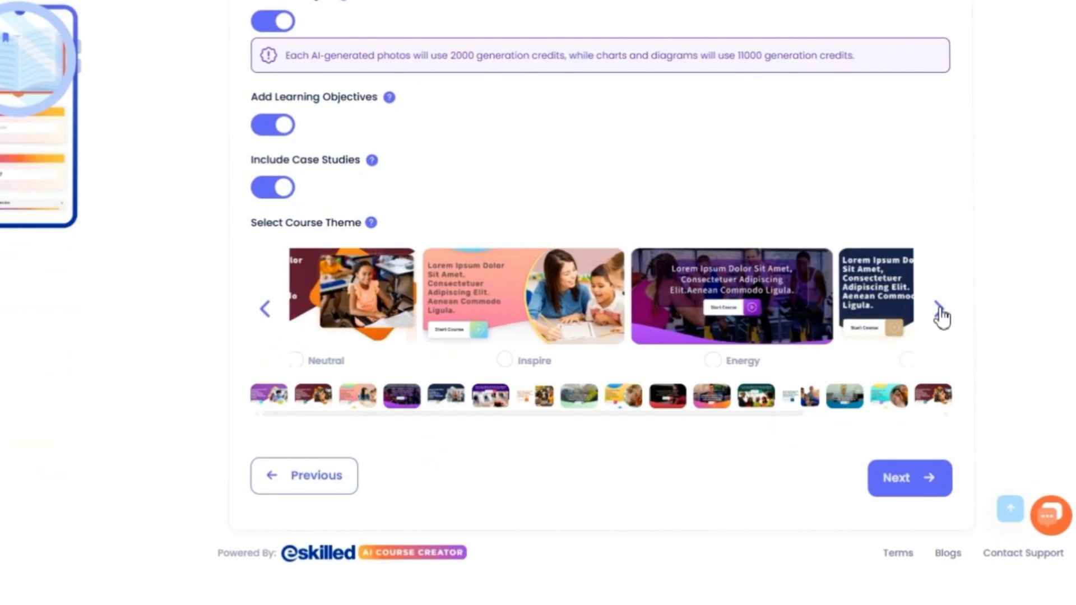
{"action": "left_click", "coordinate": [940, 314]}
{"action": "left_click", "coordinate": [941, 313]}
{"action": "left_click", "coordinate": [940, 314]}
{"action": "left_click", "coordinate": [273, 318]}
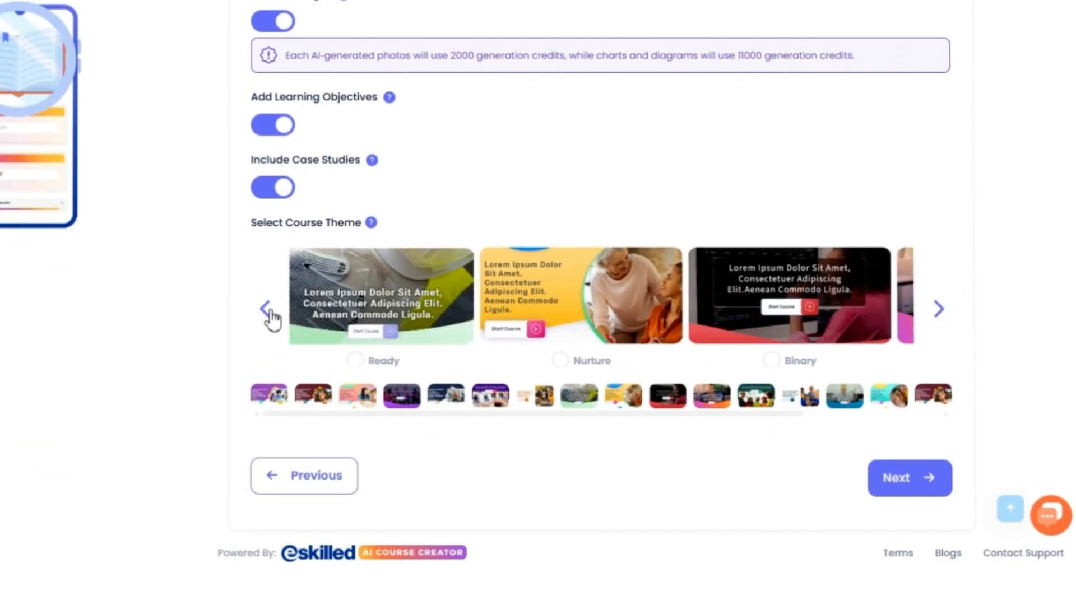
{"action": "left_click", "coordinate": [269, 312]}
{"action": "left_click", "coordinate": [269, 312]}
{"action": "left_click", "coordinate": [269, 312]}
{"action": "left_click", "coordinate": [269, 311]}
{"action": "left_click", "coordinate": [576, 363]}
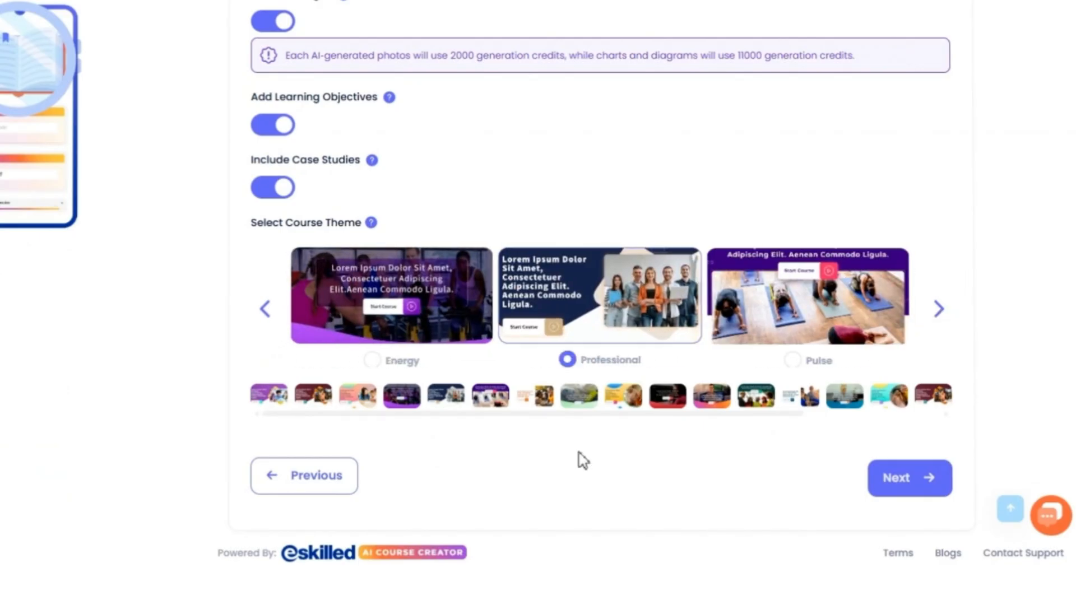
{"action": "left_click", "coordinate": [939, 497]}
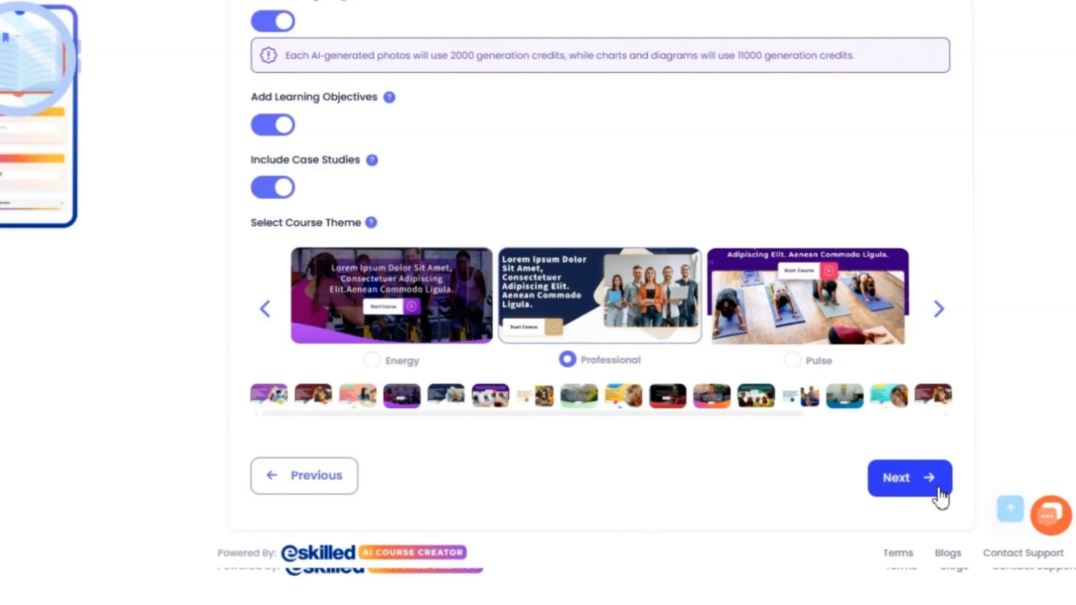
- Set the quiz format to the combination of True or False, Single or Multiple Answer, Fill-in-the-Blanks, and Matching Type
{"action": "left_click", "coordinate": [485, 274]}
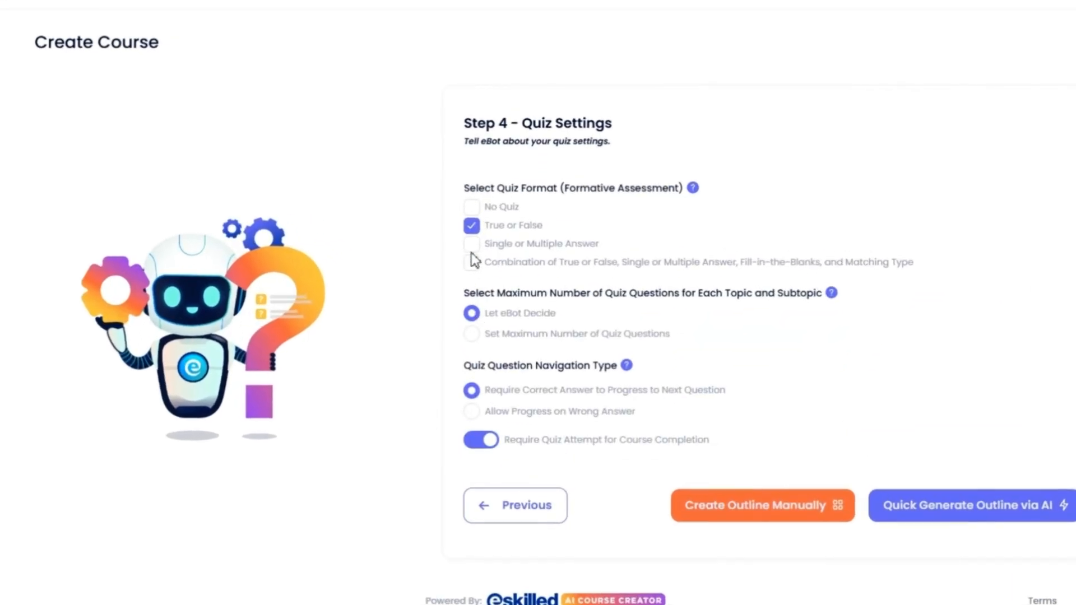
{"action": "left_click", "coordinate": [471, 244]}
{"action": "left_click", "coordinate": [471, 262]}
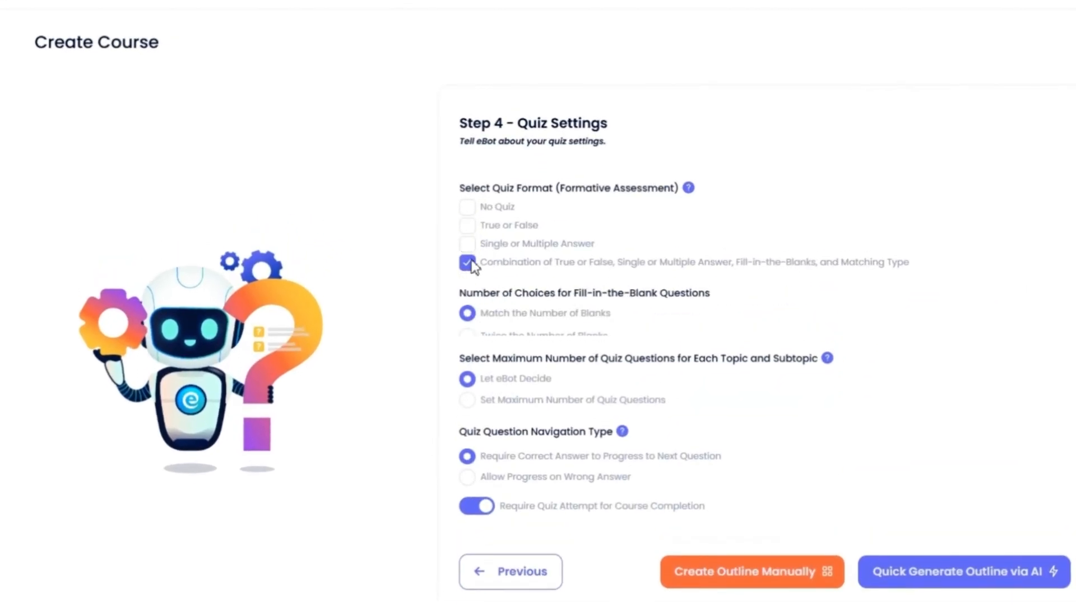
- Set the maximum number of quiz questions to 7 and keep a quiz attempt required for course completion
{"action": "left_click", "coordinate": [491, 409]}
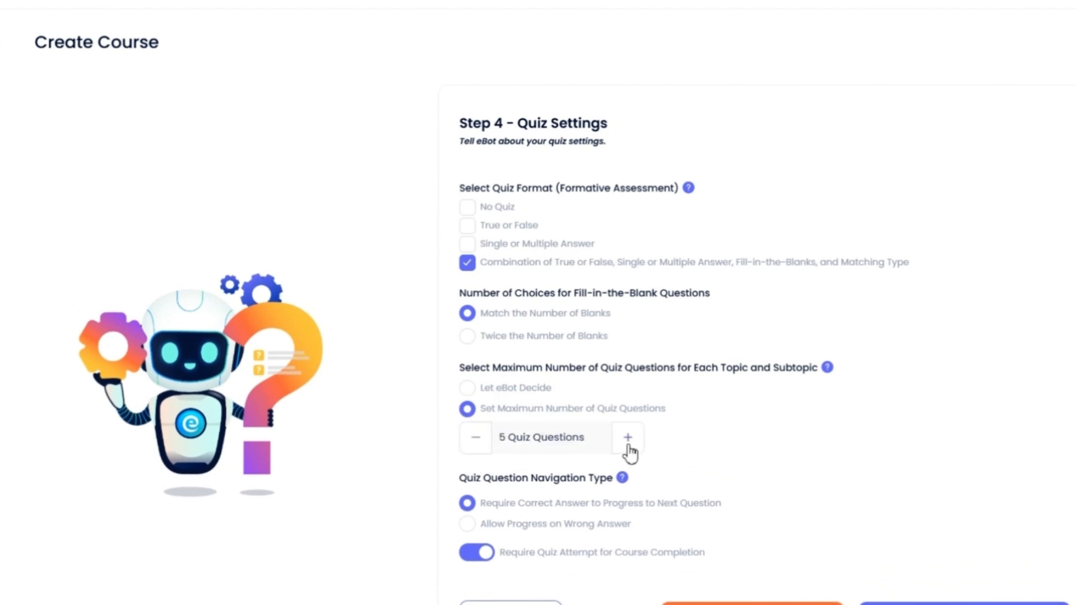
{"action": "left_click", "coordinate": [628, 448]}
{"action": "scroll", "coordinate": [528, 448], "scroll_direction": "down", "scroll_amount": 2}
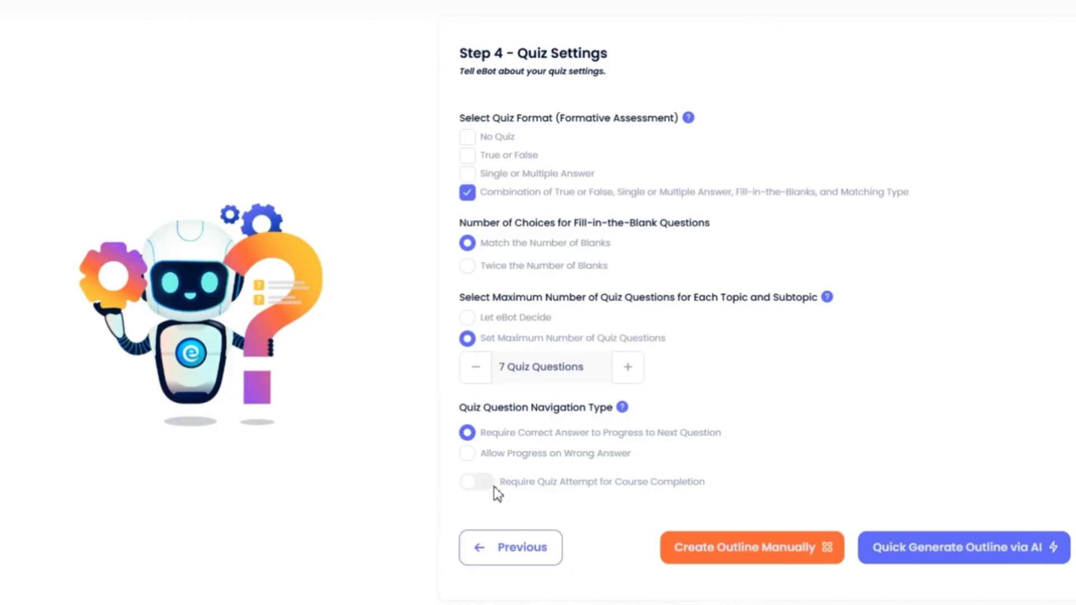
{"action": "left_click", "coordinate": [492, 484]}
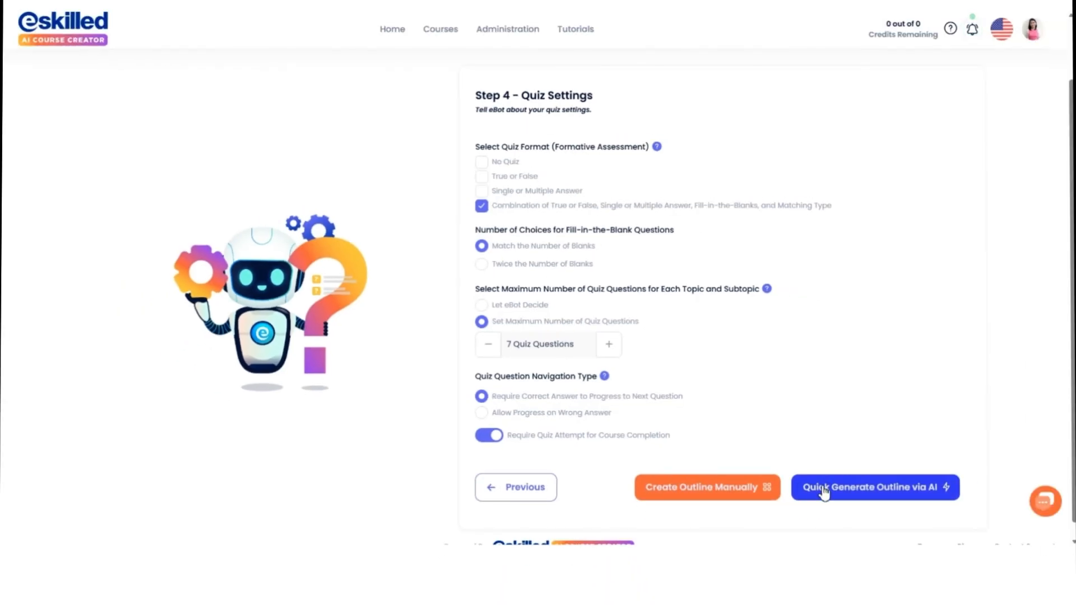
- Generate the course outline via AI from the completed settings and accept the finished outline
{"action": "left_click", "coordinate": [823, 492]}
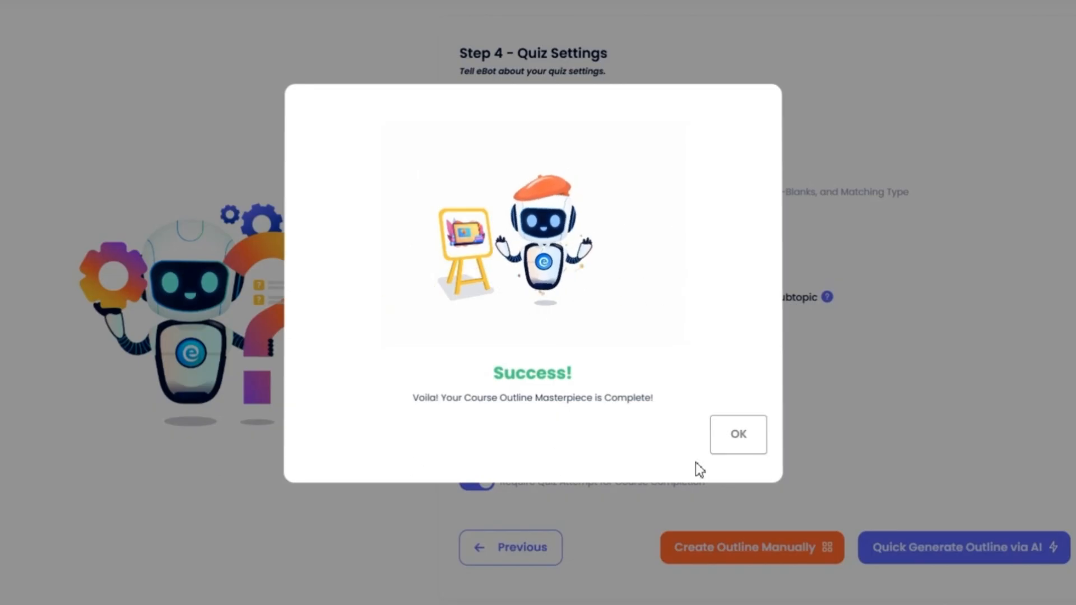
{"action": "left_click", "coordinate": [735, 443]}
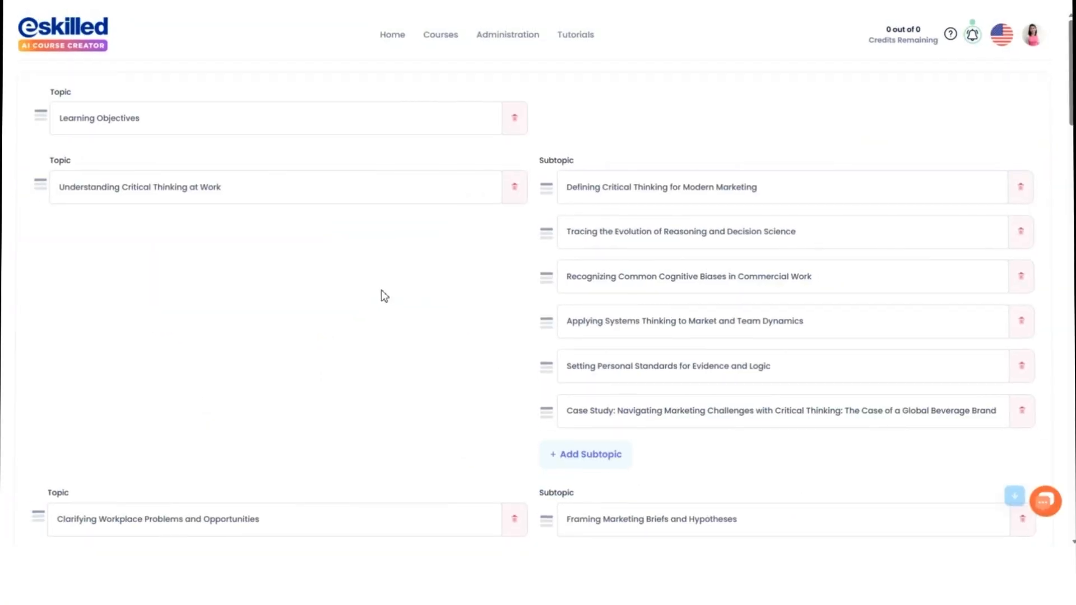
- Under Clarifying Workplace Problems and Opportunities, move Distinguishing Problems from Symptoms and Mapping Stakeholders and Business Objectives up one place each
{"action": "scroll", "coordinate": [382, 291], "scroll_direction": "down", "scroll_amount": 2}
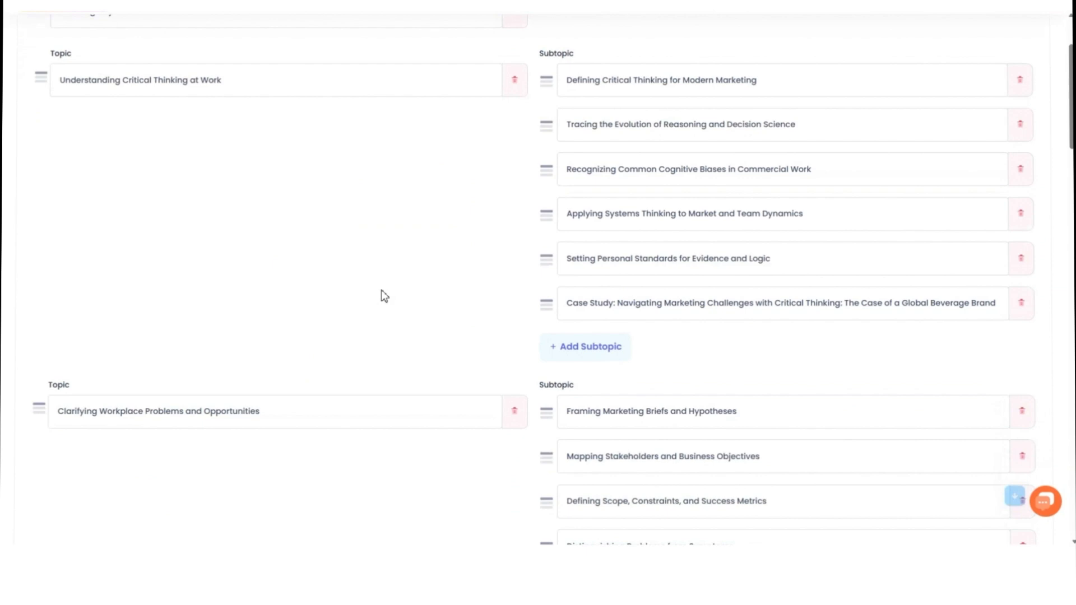
{"action": "scroll", "coordinate": [381, 291], "scroll_direction": "down", "scroll_amount": 5}
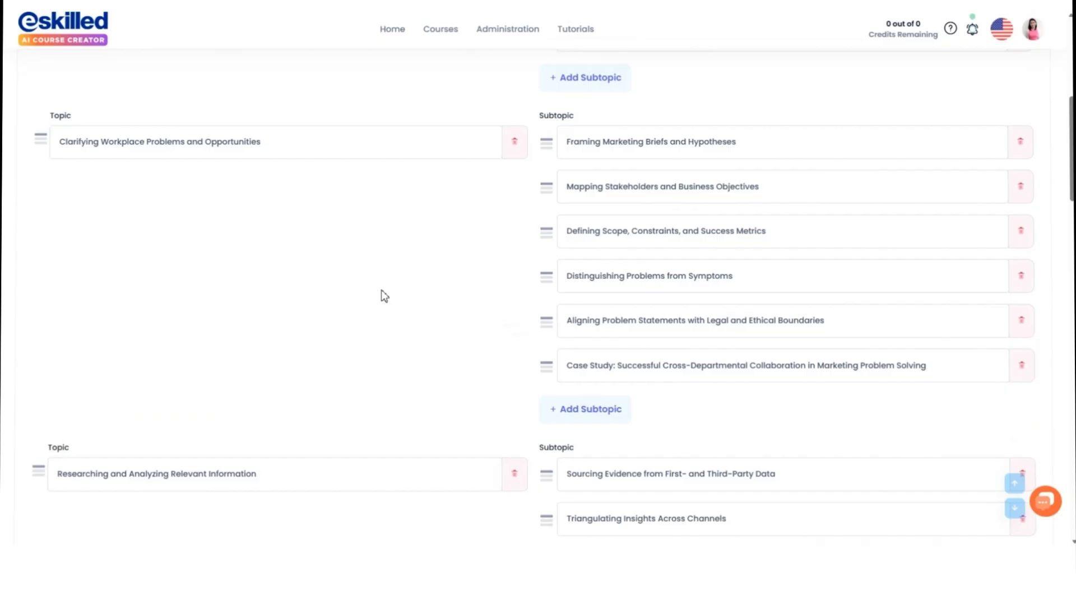
{"action": "left_click_drag", "start_coordinate": [545, 277], "coordinate": [542, 230]}
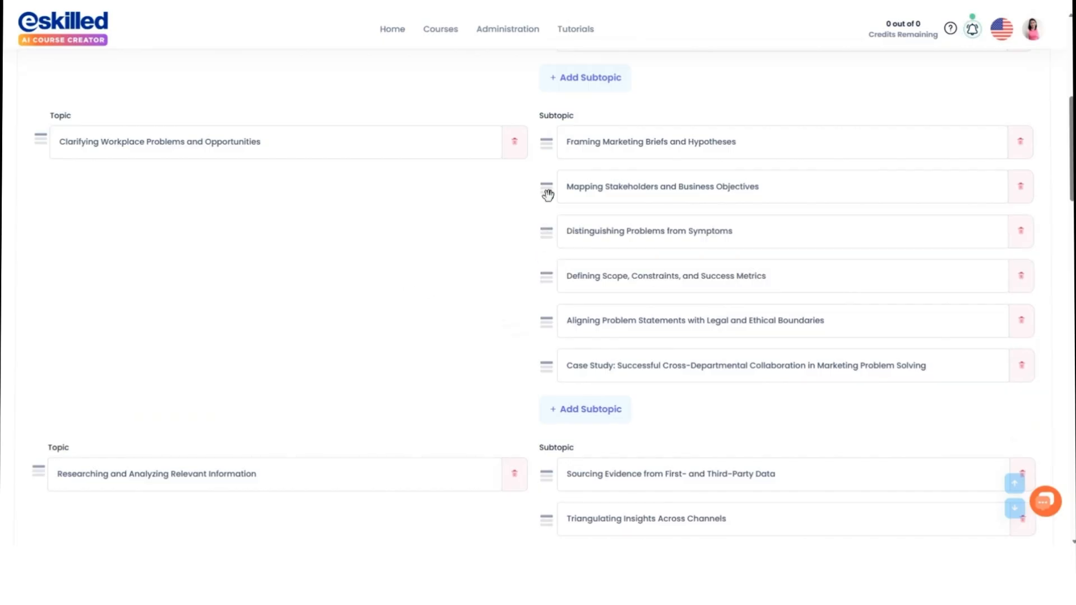
{"action": "left_click_drag", "start_coordinate": [546, 188], "coordinate": [547, 145]}
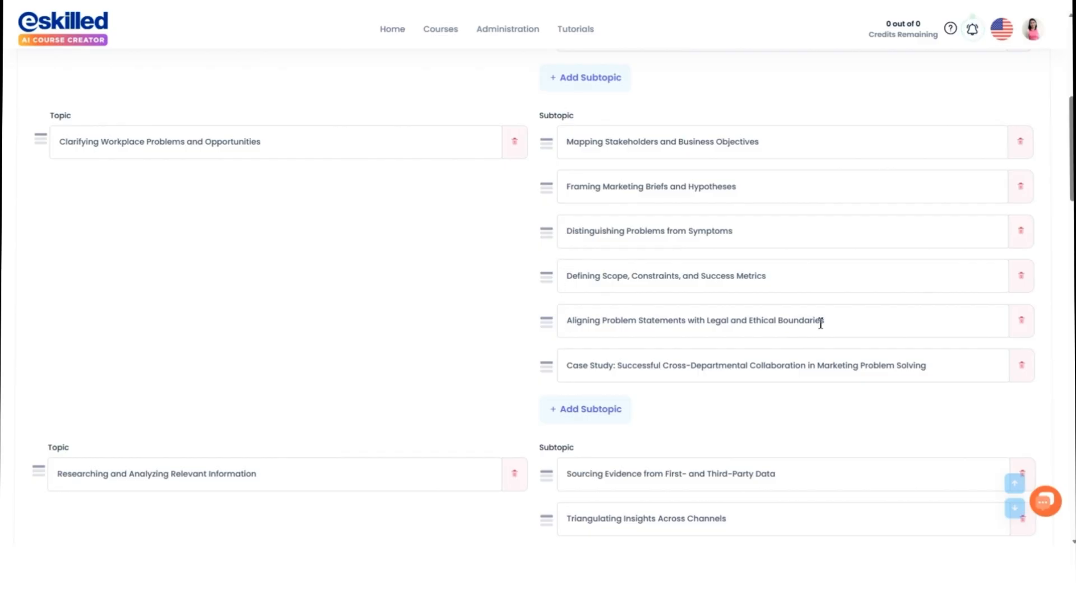
- Delete the subtopic Aligning Problem Statements with Legal and Ethical Boundaries and re-add it as the last subtopic of Clarifying Workplace Problems and Opportunities
{"action": "left_click", "coordinate": [1017, 321]}
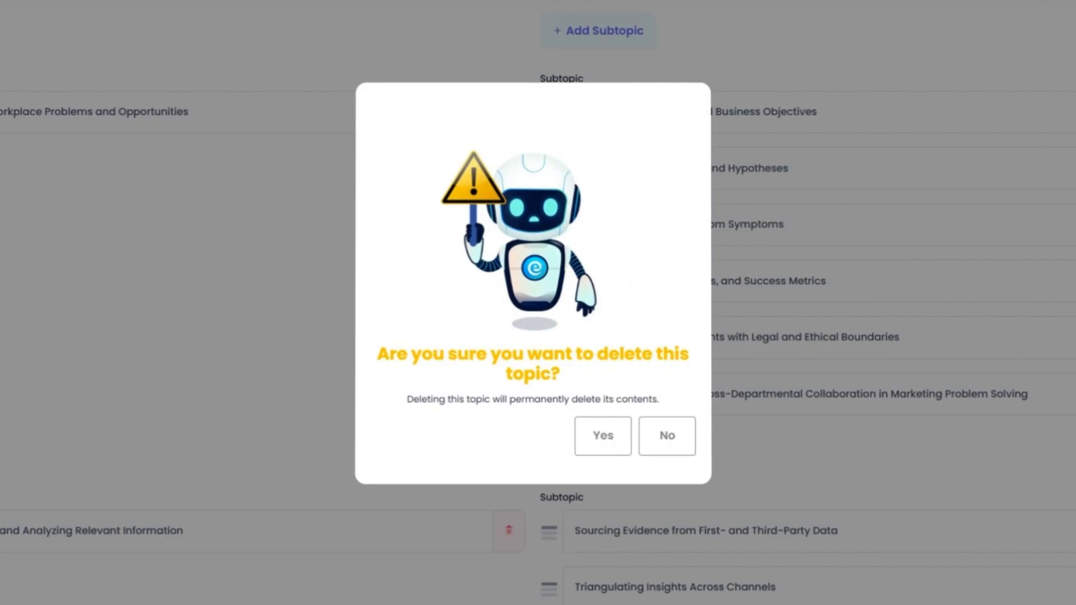
{"action": "left_click", "coordinate": [617, 442]}
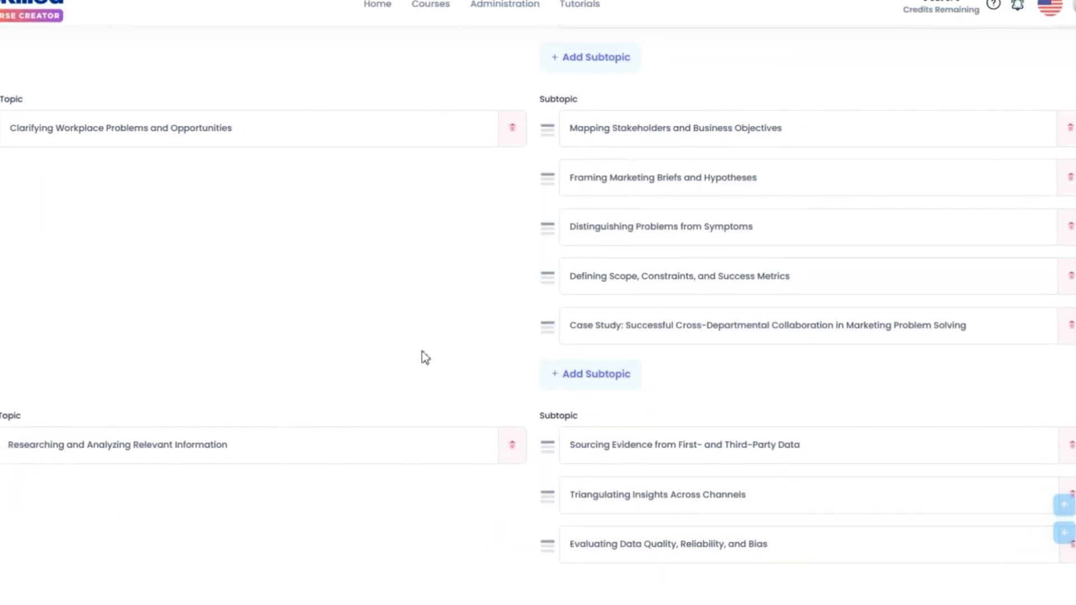
{"action": "left_click", "coordinate": [581, 379]}
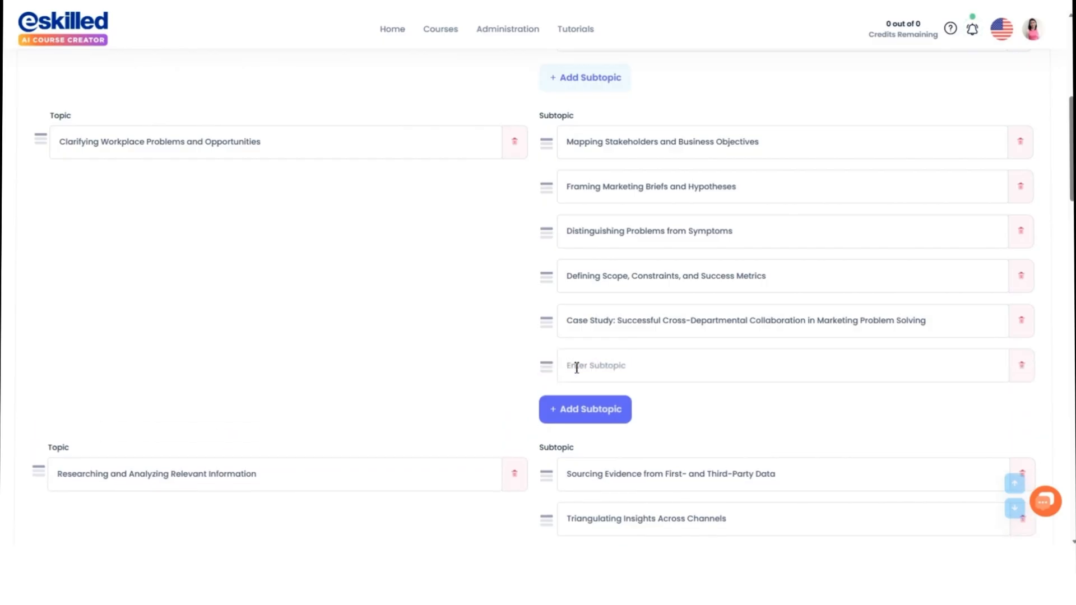
{"action": "left_click", "coordinate": [577, 368]}
{"action": "key", "text": "Down"}
{"action": "key", "text": "Down"}
{"action": "key", "text": "Return"}
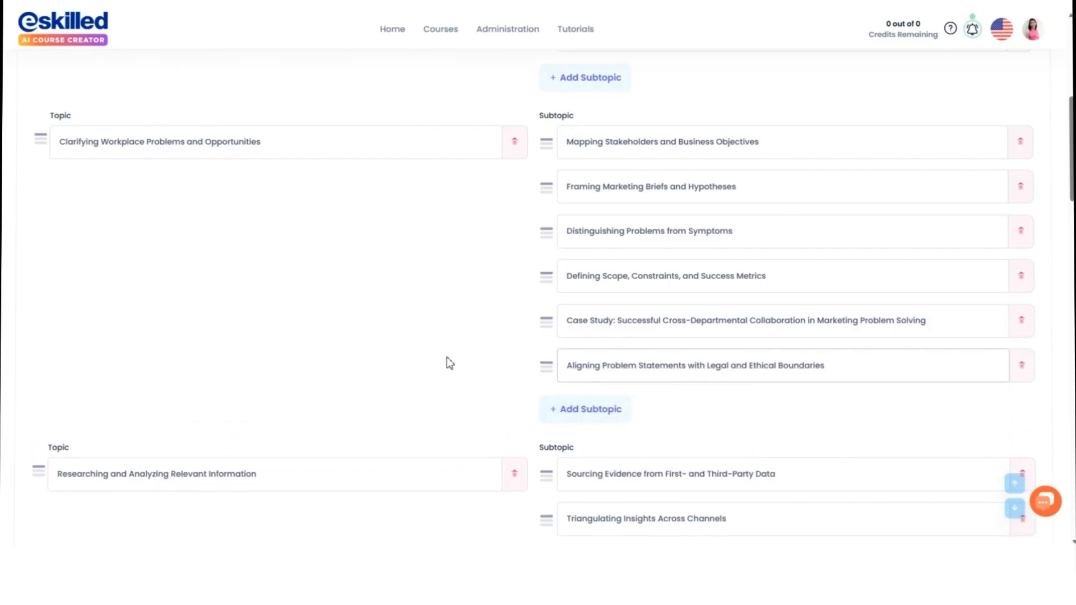
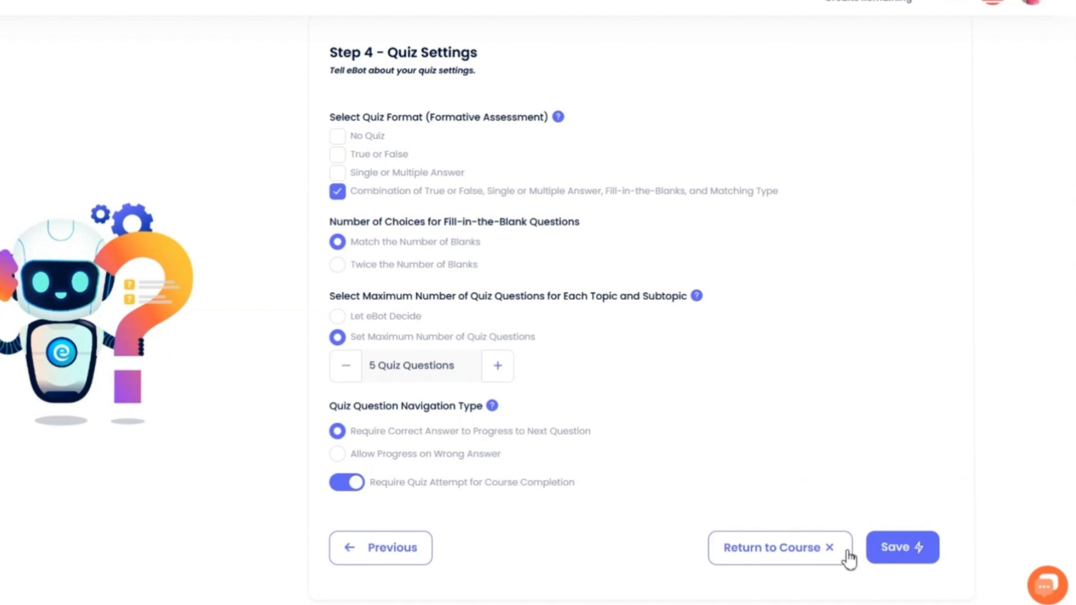
- Save the course's quiz settings
{"action": "left_click", "coordinate": [913, 558]}
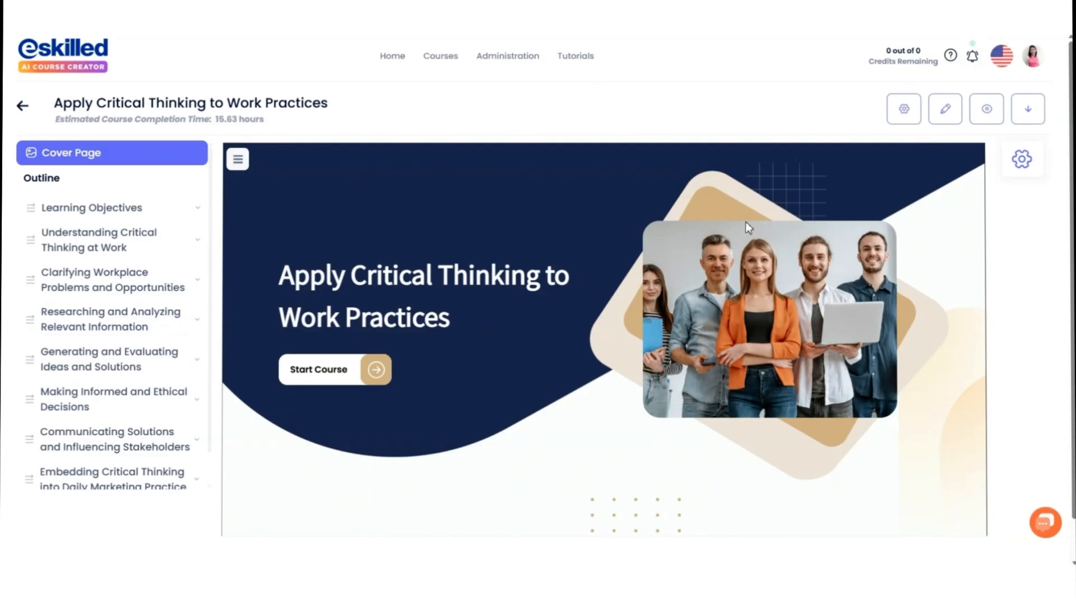
- Add the subtopic Characteristics of a Critical Thinker under Understanding Critical Thinking at Work, and save the outline with its content generated via AI
{"action": "left_click", "coordinate": [947, 112]}
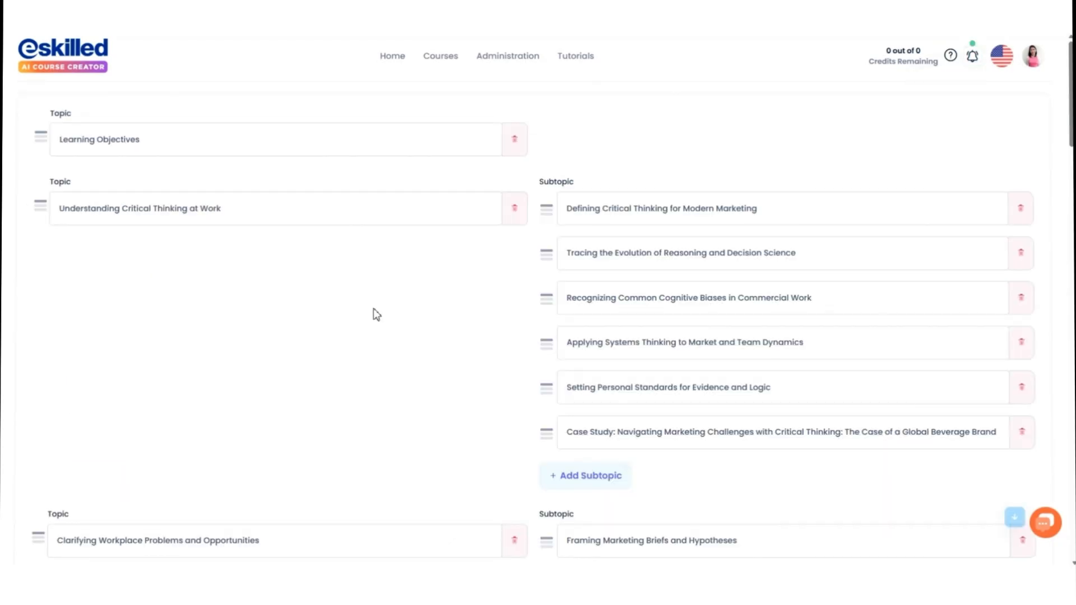
{"action": "left_click", "coordinate": [583, 475]}
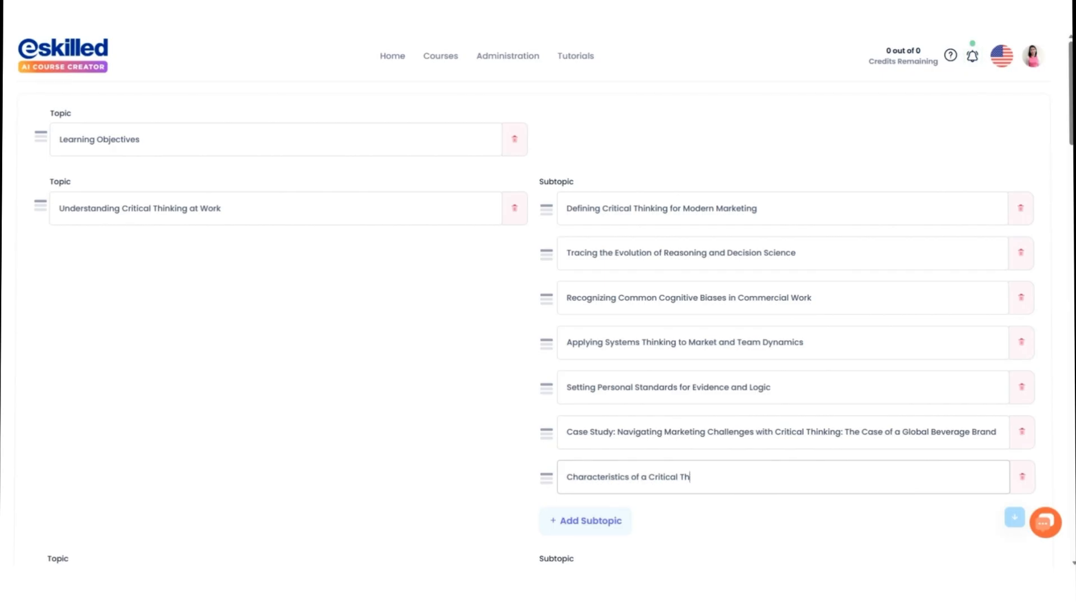
{"action": "scroll", "coordinate": [610, 453], "scroll_direction": "down", "scroll_amount": 15}
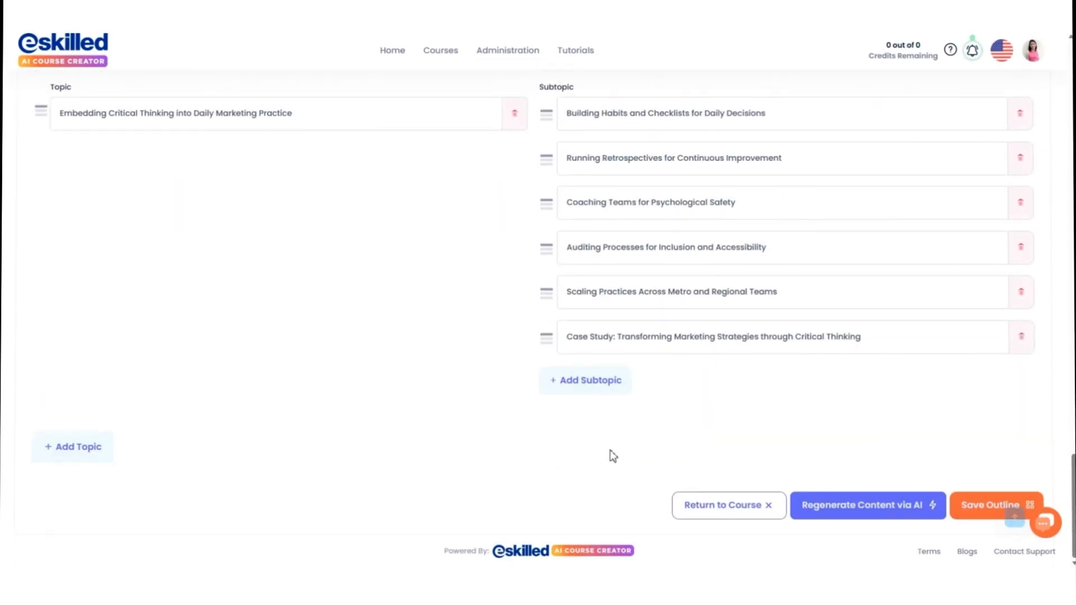
{"action": "left_click", "coordinate": [966, 507]}
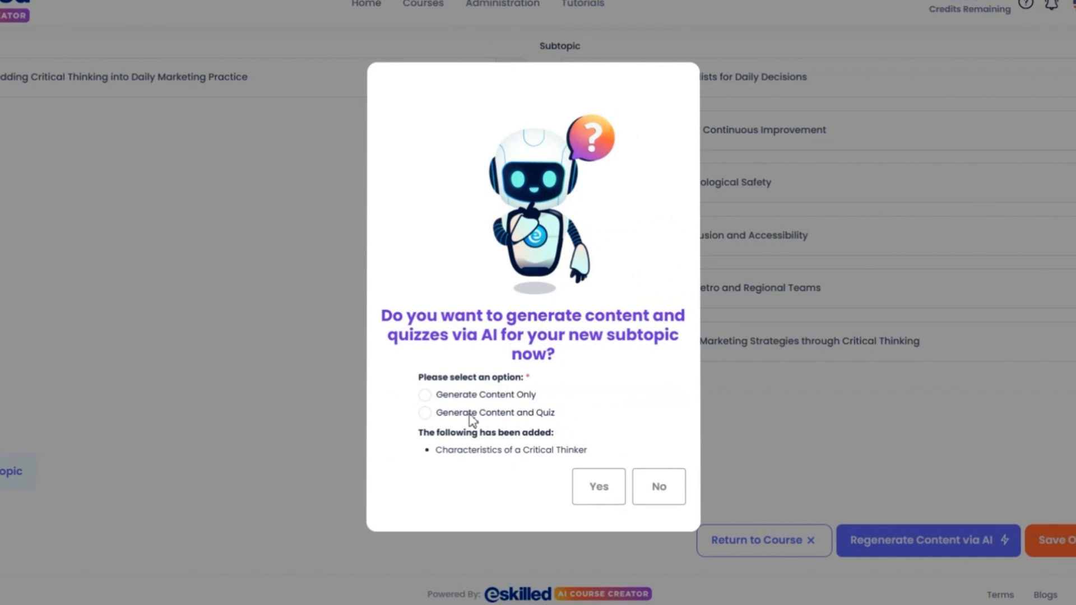
{"action": "left_click", "coordinate": [599, 488]}
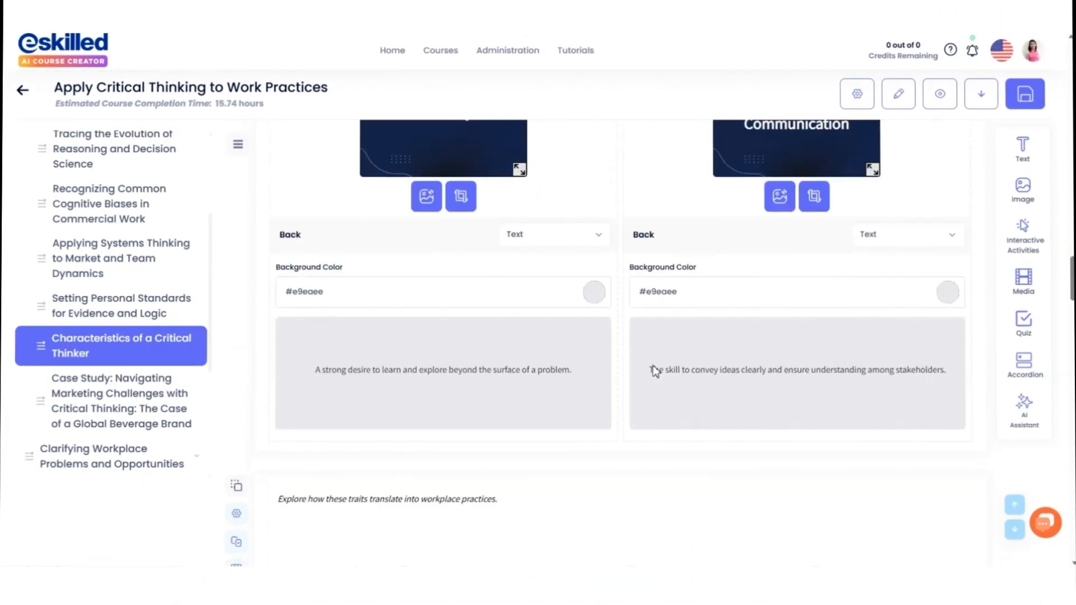
- Review the generated content of the Characteristics of a Critical Thinker subtopic and save it
{"action": "scroll", "coordinate": [654, 372], "scroll_direction": "down", "scroll_amount": 20}
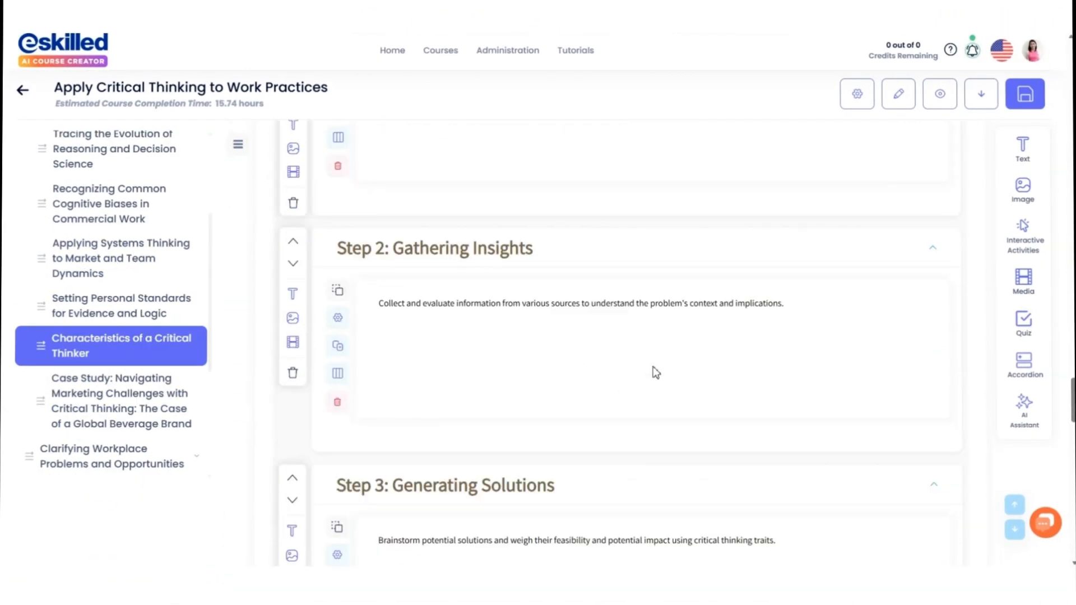
{"action": "scroll", "coordinate": [654, 367], "scroll_direction": "down", "scroll_amount": 15}
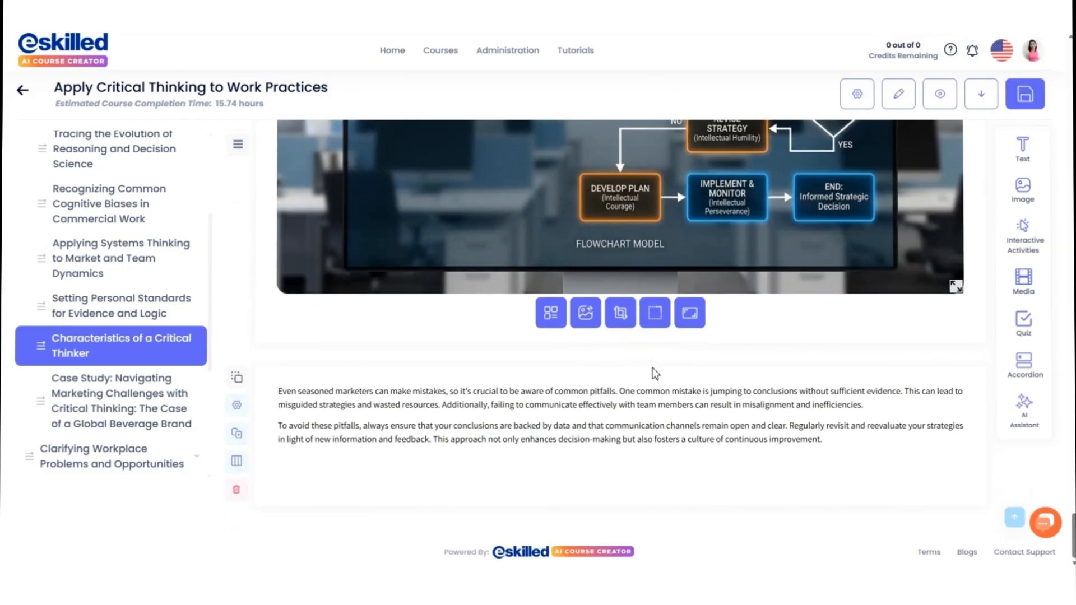
{"action": "left_click", "coordinate": [1025, 94]}
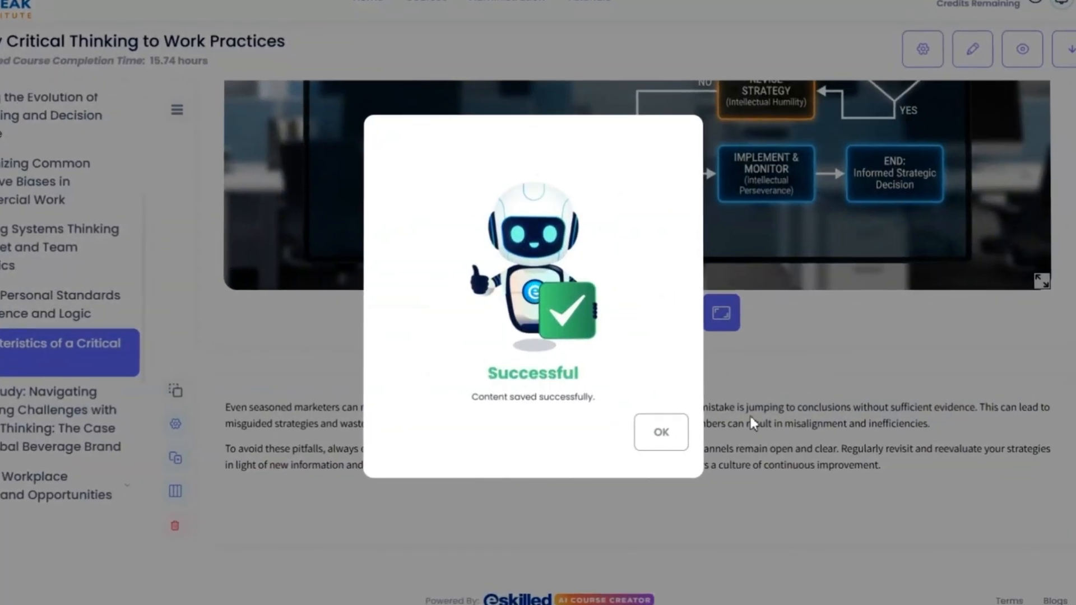
{"action": "left_click", "coordinate": [662, 432]}
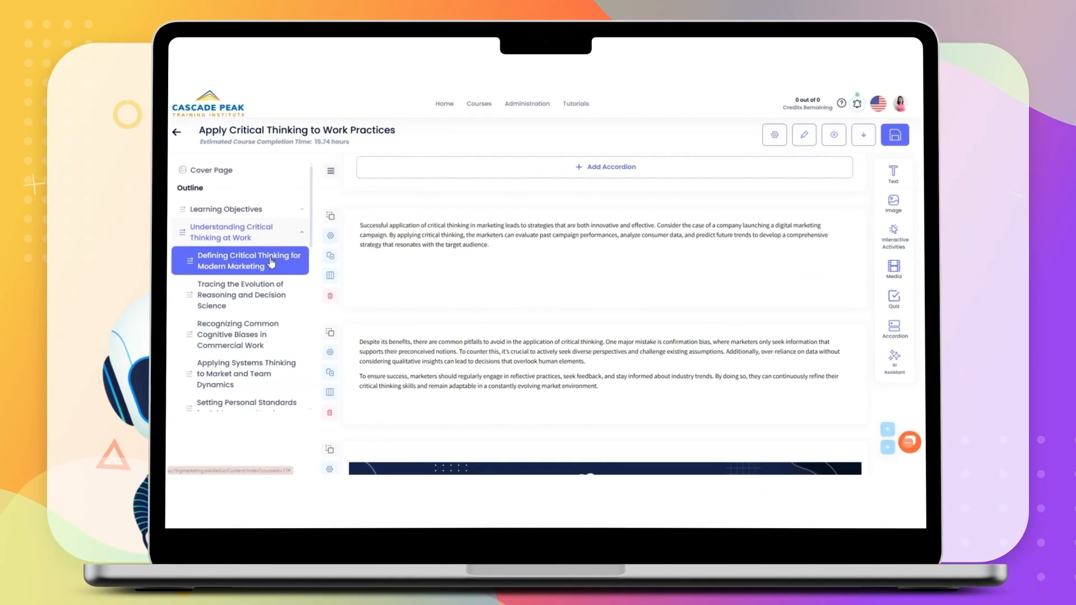
- Add a single-column, image-only block to the Defining Critical Thinking for Modern Marketing subtopic
{"action": "left_click", "coordinate": [273, 259]}
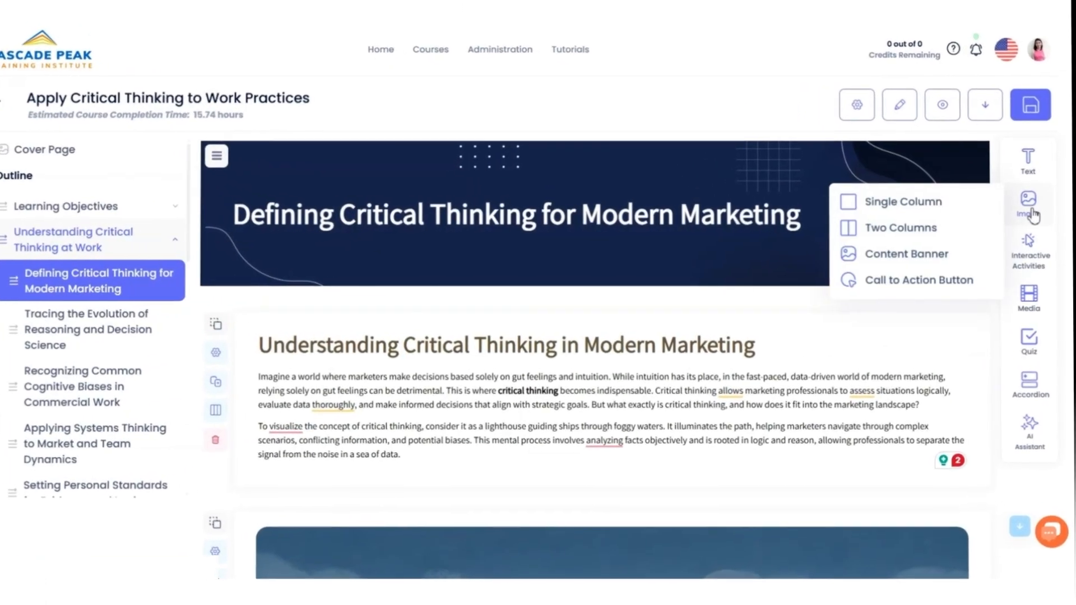
{"action": "mouse_move", "coordinate": [1031, 300]}
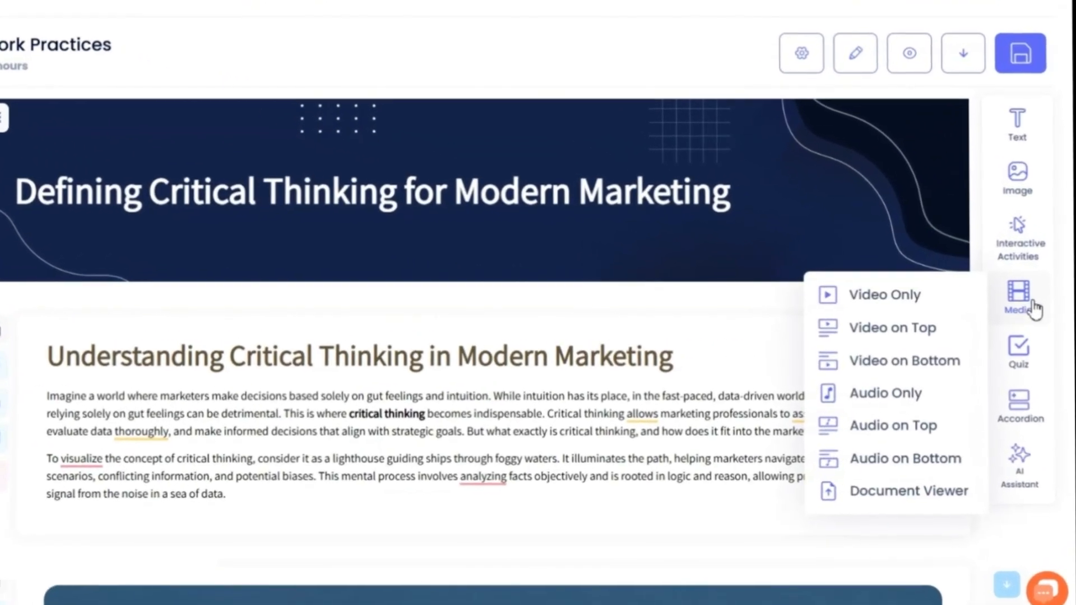
{"action": "mouse_move", "coordinate": [1008, 182]}
{"action": "mouse_move", "coordinate": [944, 185]}
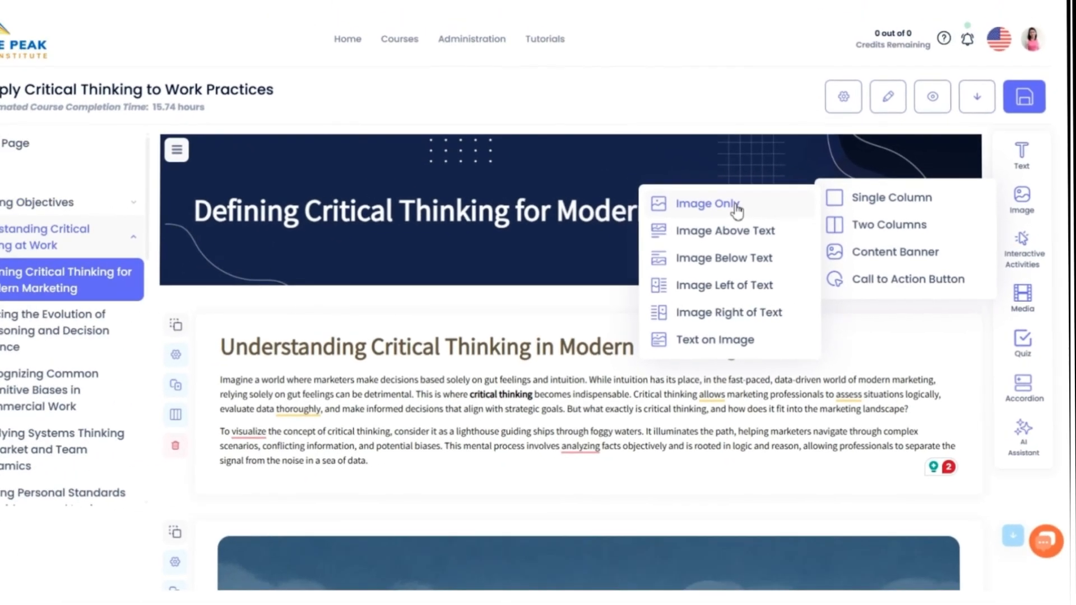
{"action": "left_click", "coordinate": [760, 214]}
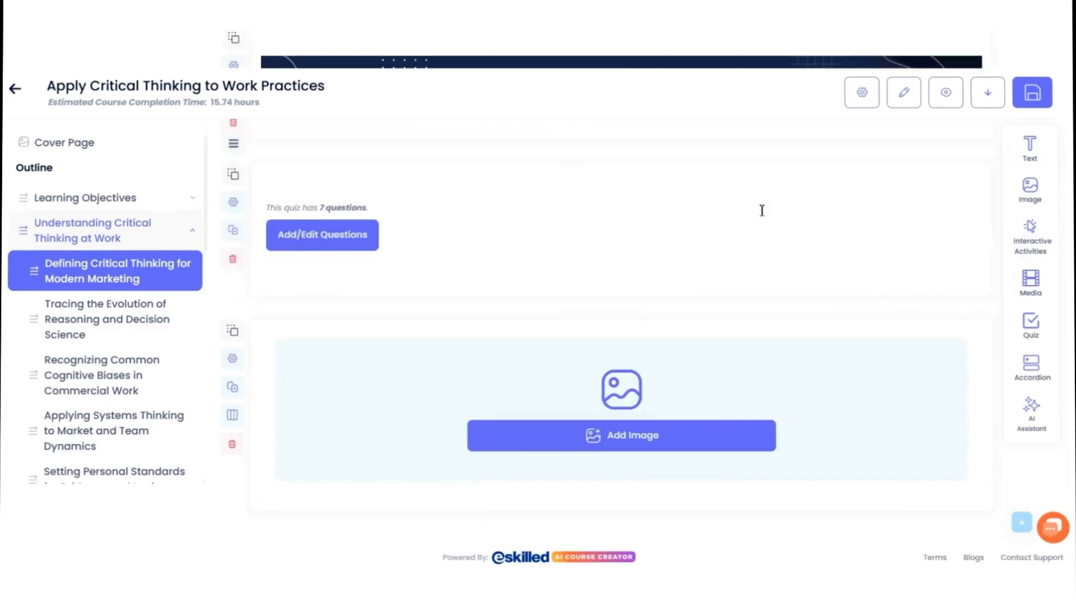
- Choose AI generation for the new block's image, with the Photo style, Landscape layout and United States as the country
{"action": "left_click", "coordinate": [642, 467]}
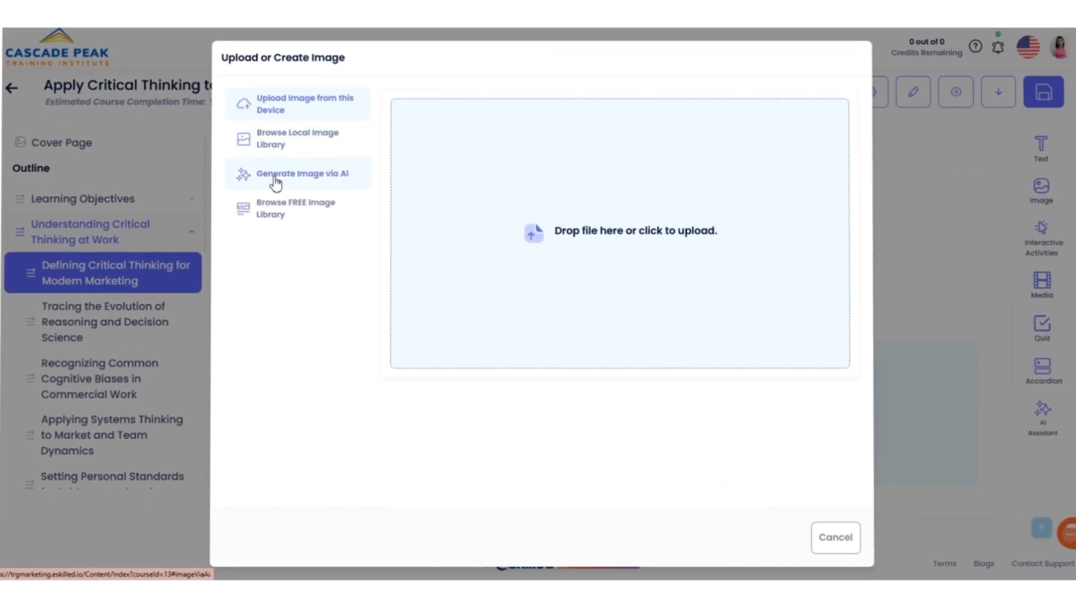
{"action": "left_click", "coordinate": [279, 177]}
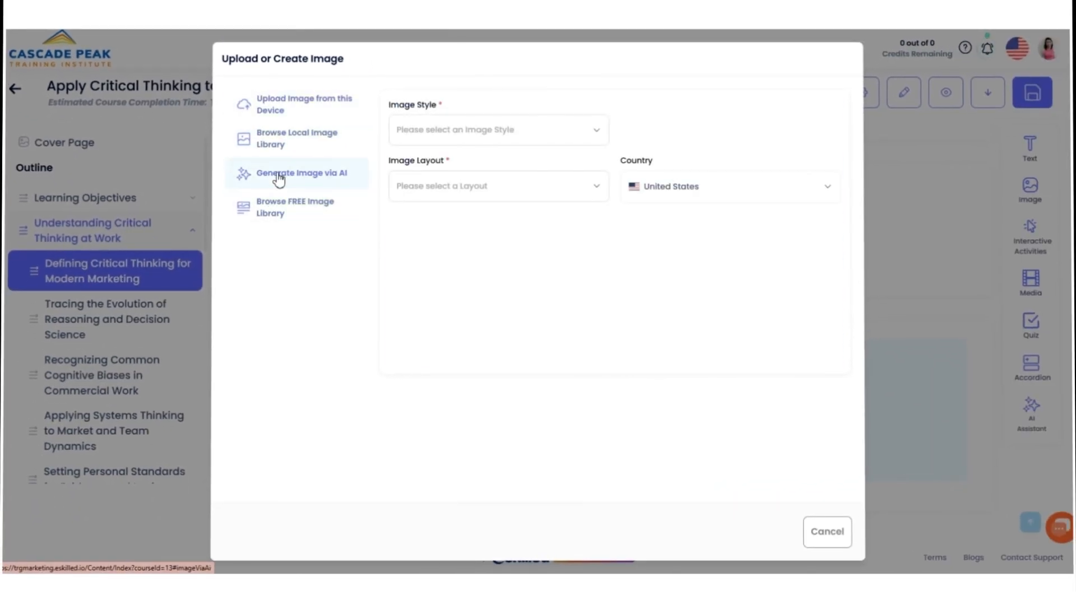
{"action": "left_click", "coordinate": [597, 144]}
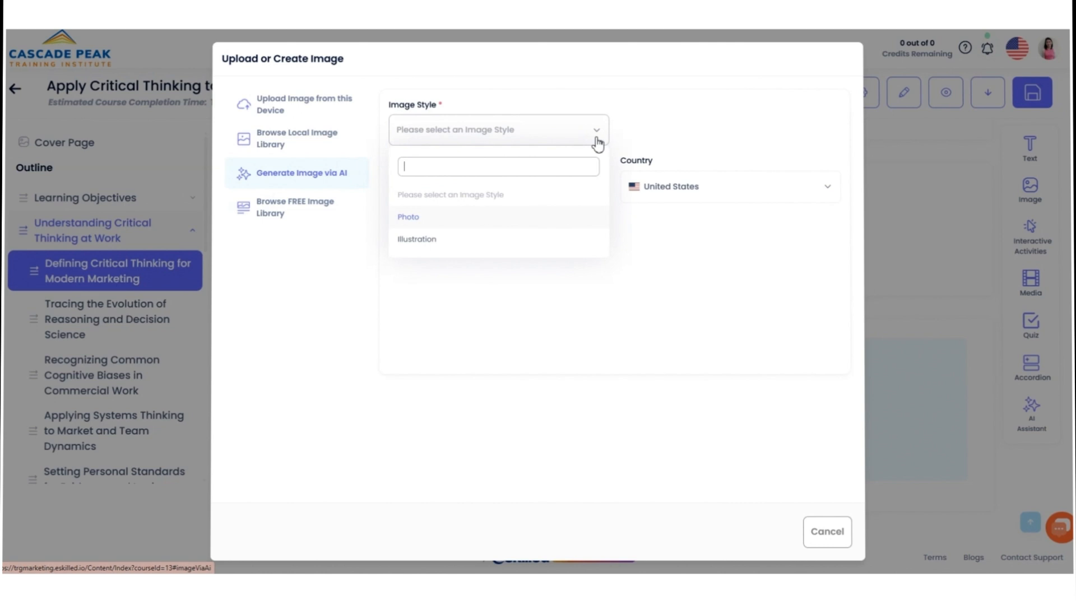
{"action": "left_click", "coordinate": [452, 218]}
{"action": "left_click", "coordinate": [570, 197]}
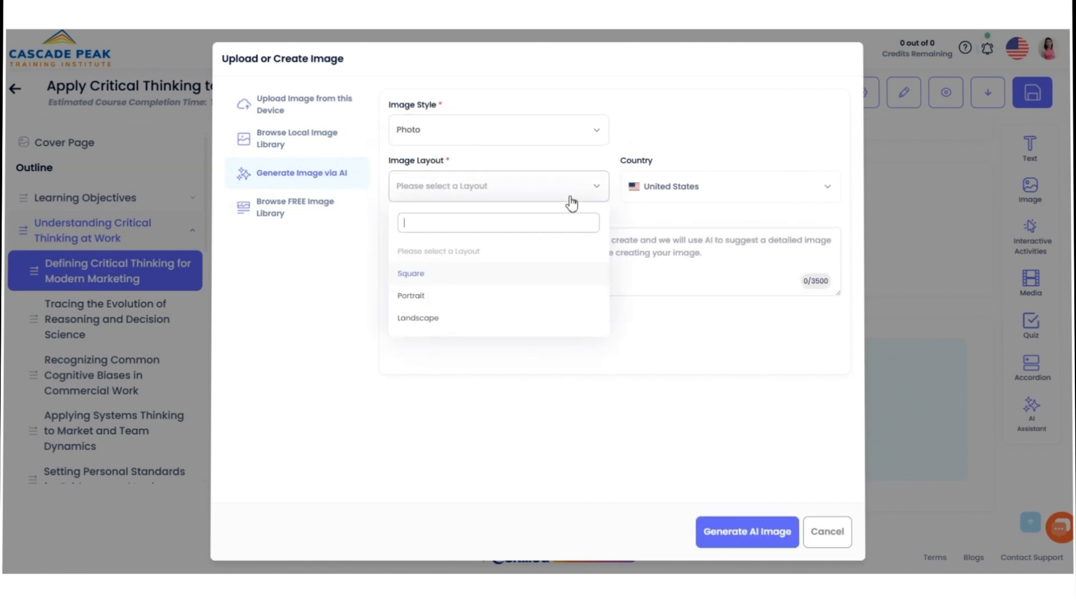
{"action": "left_click", "coordinate": [426, 319]}
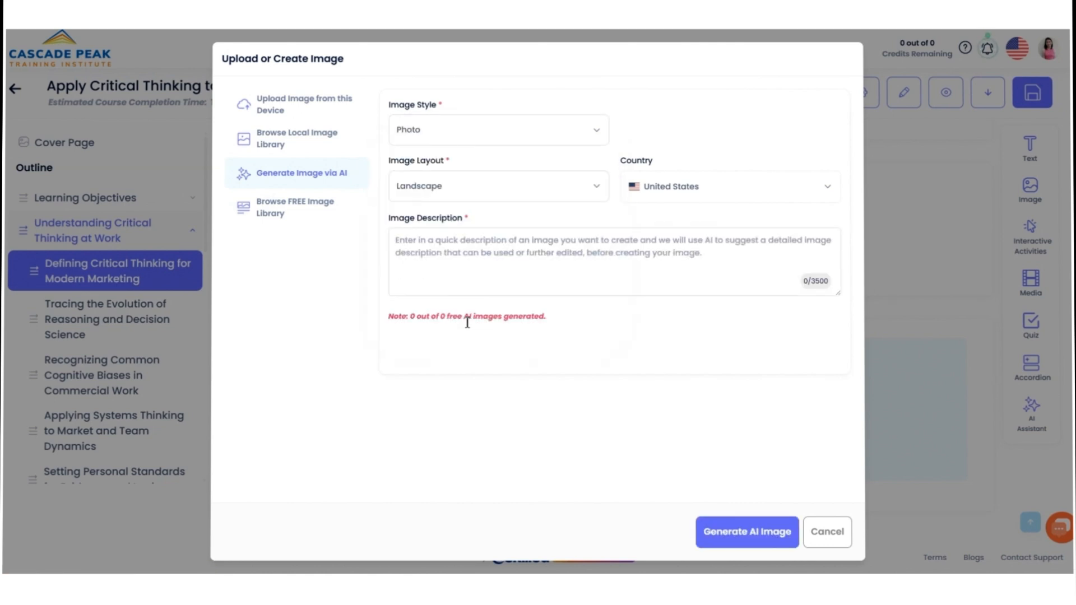
{"action": "left_click", "coordinate": [707, 197]}
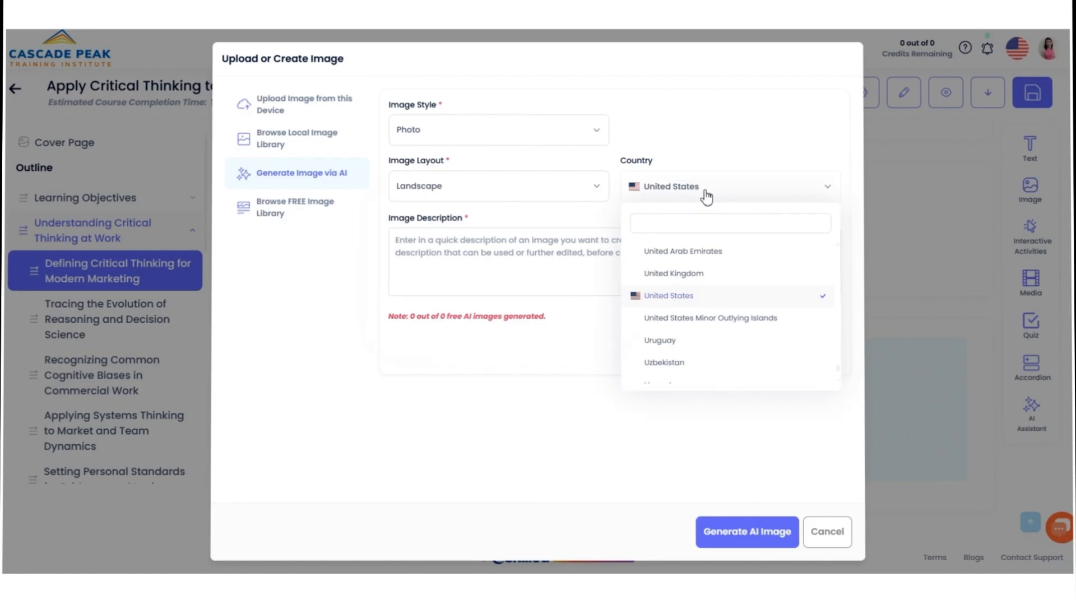
{"action": "left_click", "coordinate": [689, 295]}
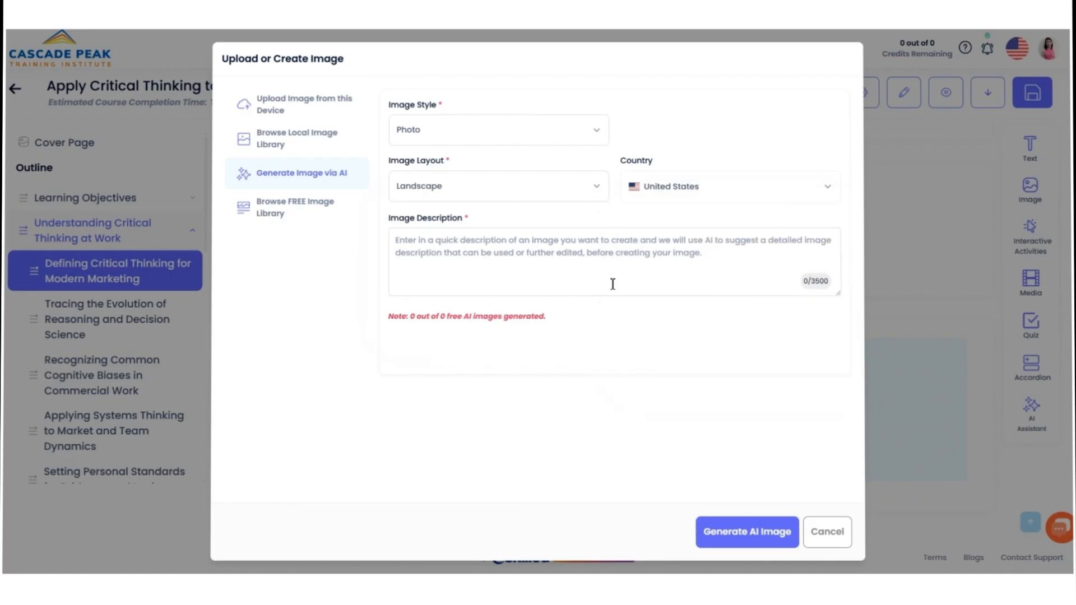
- Generate and insert an image described as "Marketing professionals in a collaborative meeting, analyzing data and developing strategies for a digital marketing campaign in an authentic office setting."
{"action": "left_click", "coordinate": [551, 253]}
{"action": "type", "text": "Marketing professionals in a collaborative meeting, analyzing data and developing strategies for a digital marketing campaign in an authentic office setting."}
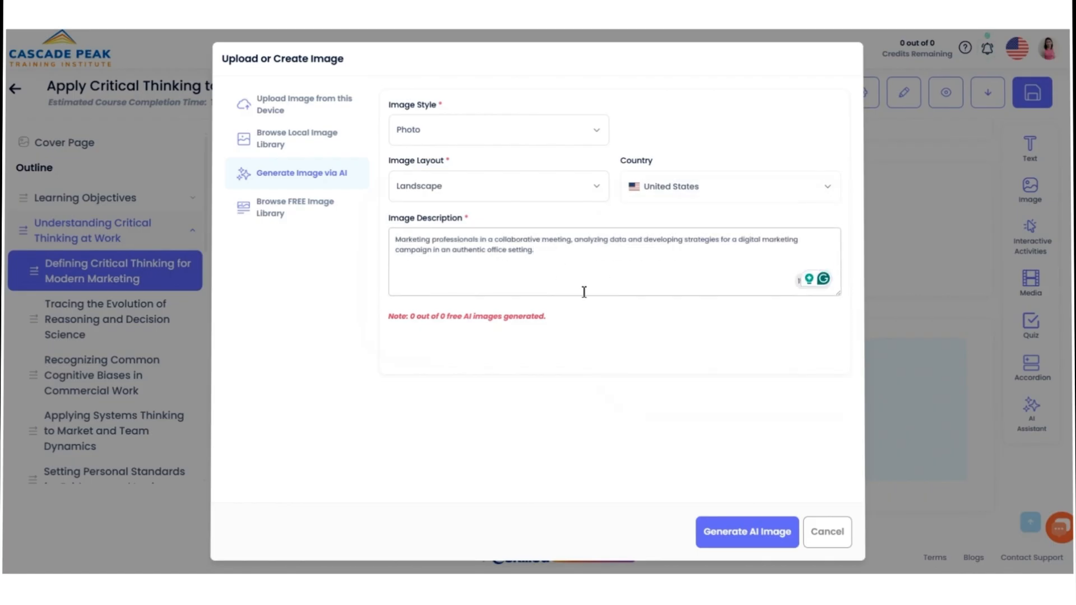
{"action": "left_click", "coordinate": [728, 532]}
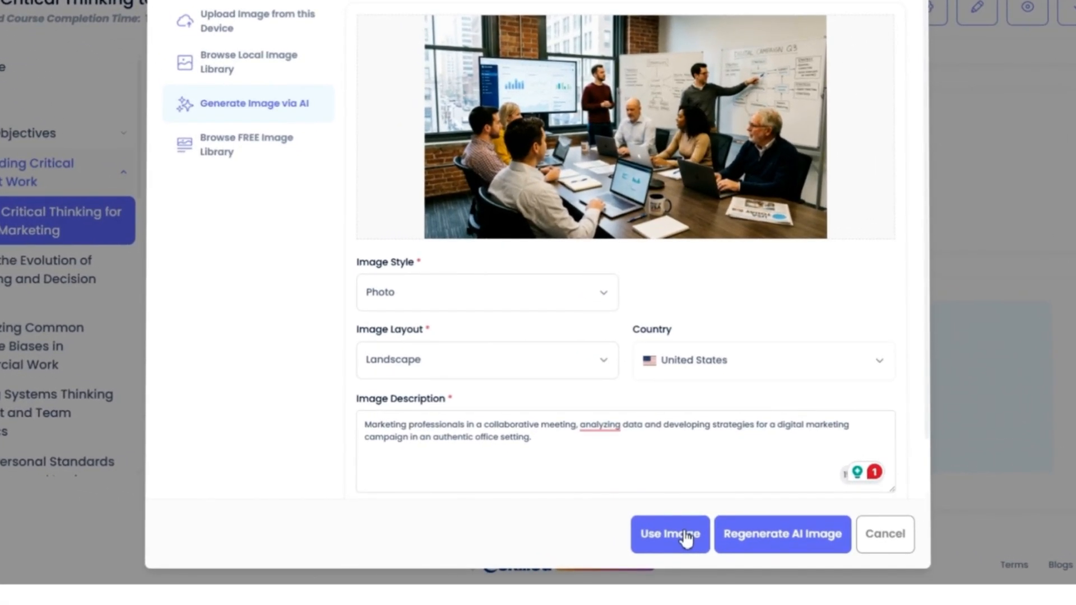
{"action": "left_click", "coordinate": [678, 552]}
{"action": "scroll", "coordinate": [597, 516], "scroll_direction": "down", "scroll_amount": 4}
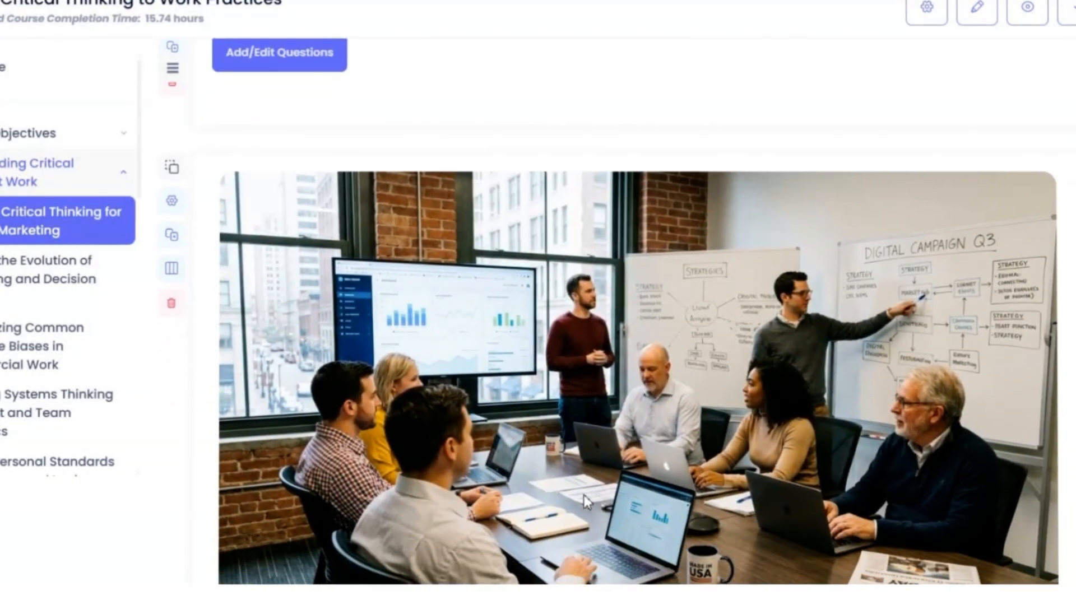
- Move the new meeting image block up to directly below the paragraph on successful application of critical thinking in marketing
{"action": "scroll", "coordinate": [399, 415], "scroll_direction": "up", "scroll_amount": 4}
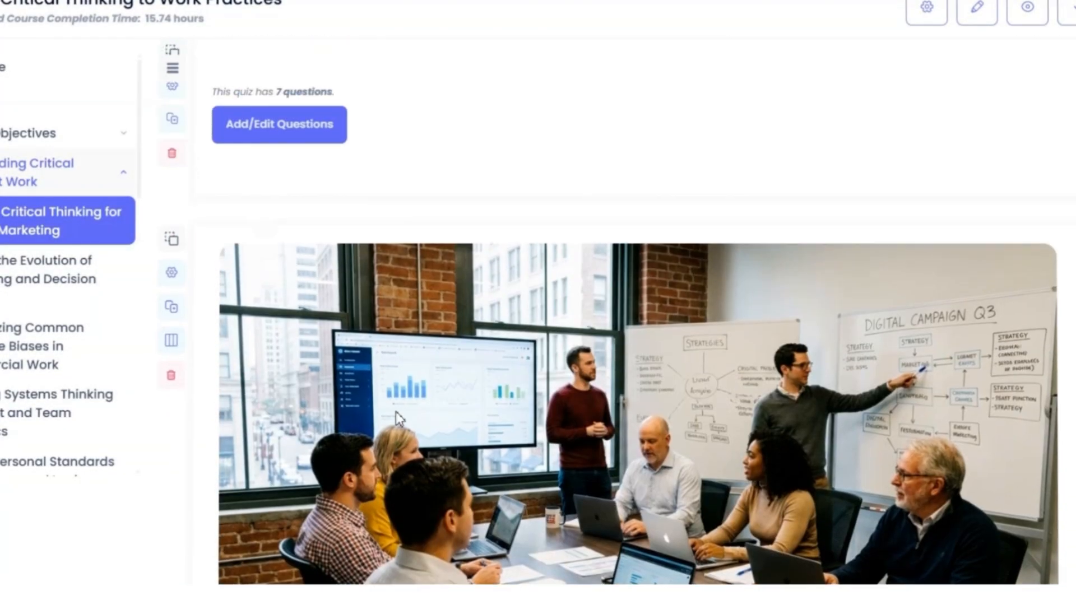
{"action": "left_click_drag", "start_coordinate": [171, 288], "coordinate": [170, 259]}
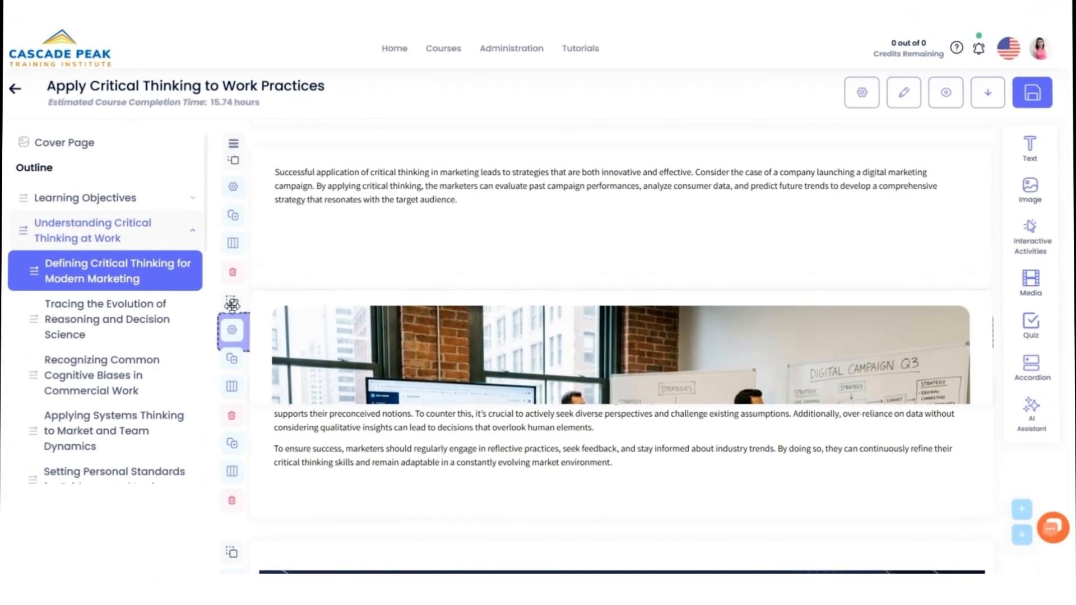
{"action": "left_click_drag", "start_coordinate": [232, 305], "coordinate": [233, 309]}
{"action": "scroll", "coordinate": [432, 363], "scroll_direction": "down", "scroll_amount": 3}
{"action": "scroll", "coordinate": [433, 366], "scroll_direction": "down", "scroll_amount": 3}
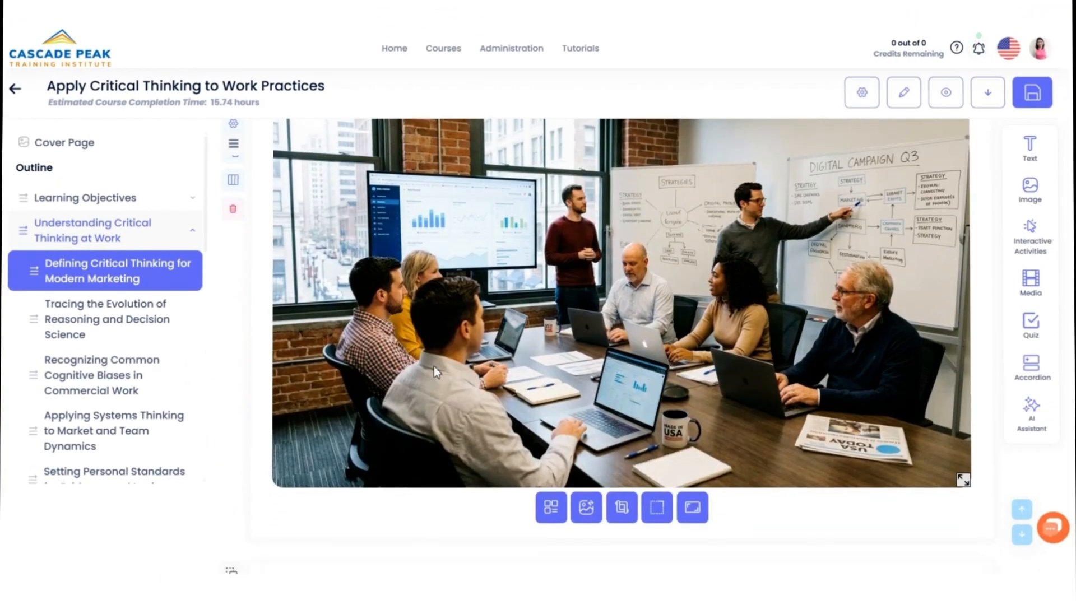
{"action": "scroll", "coordinate": [433, 364], "scroll_direction": "up", "scroll_amount": 2}
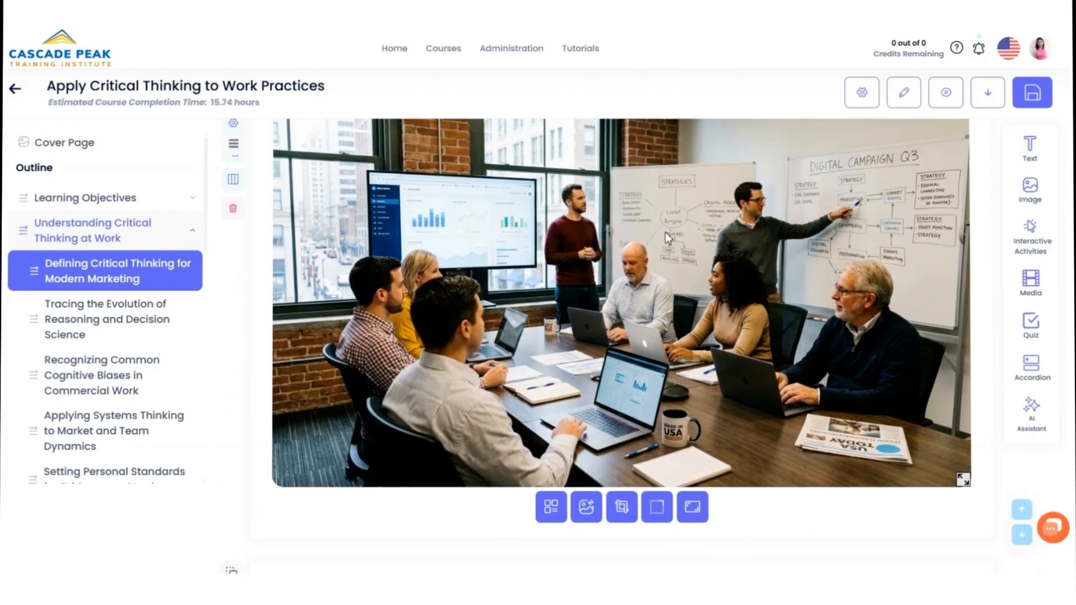
{"action": "left_click", "coordinate": [1010, 281]}
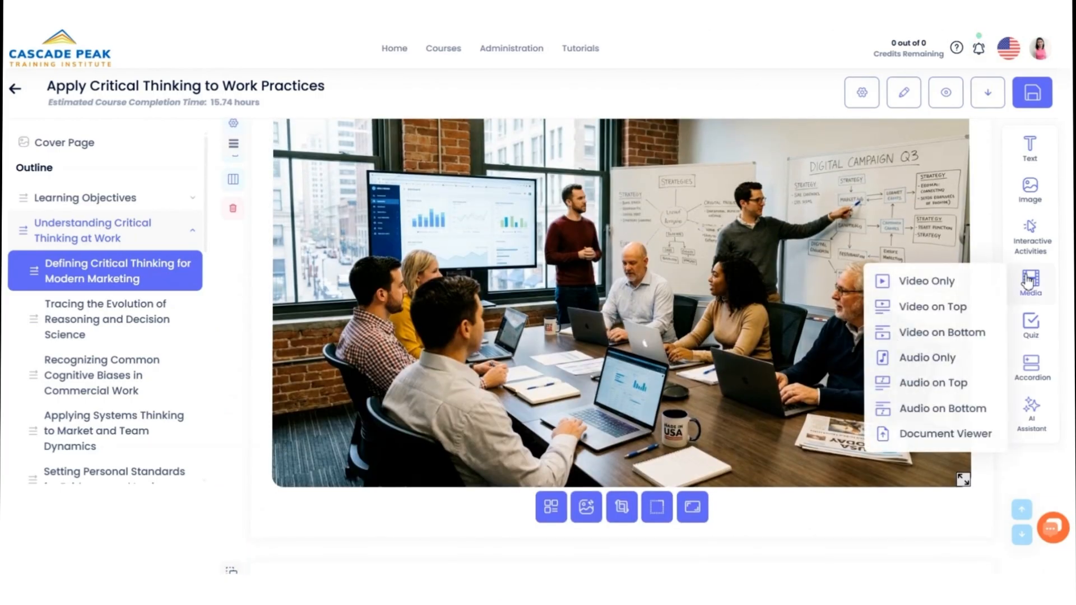
{"action": "left_click", "coordinate": [948, 282]}
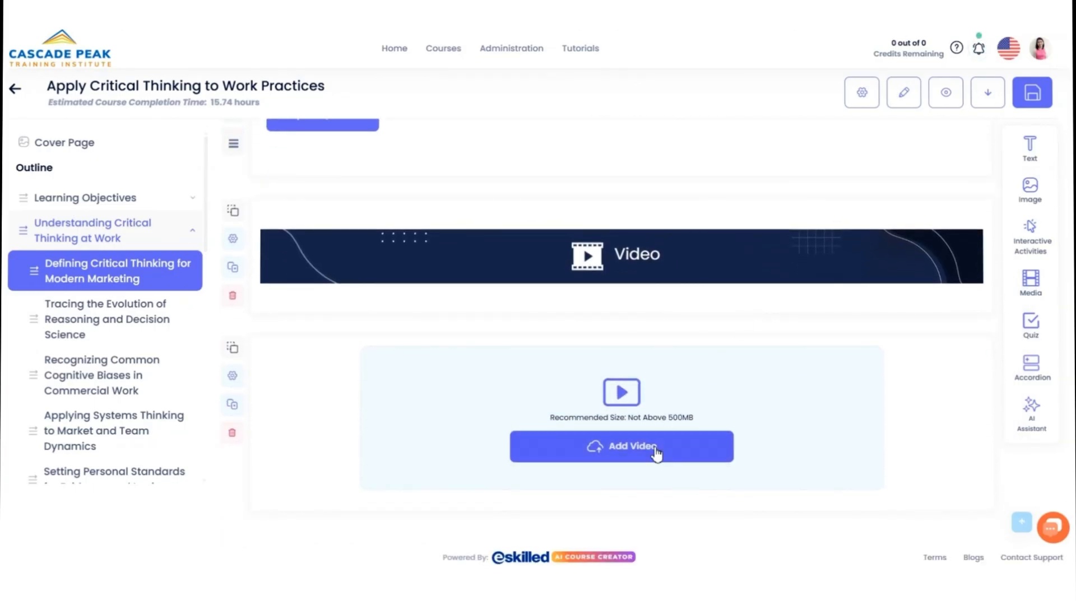
{"action": "left_click", "coordinate": [654, 455]}
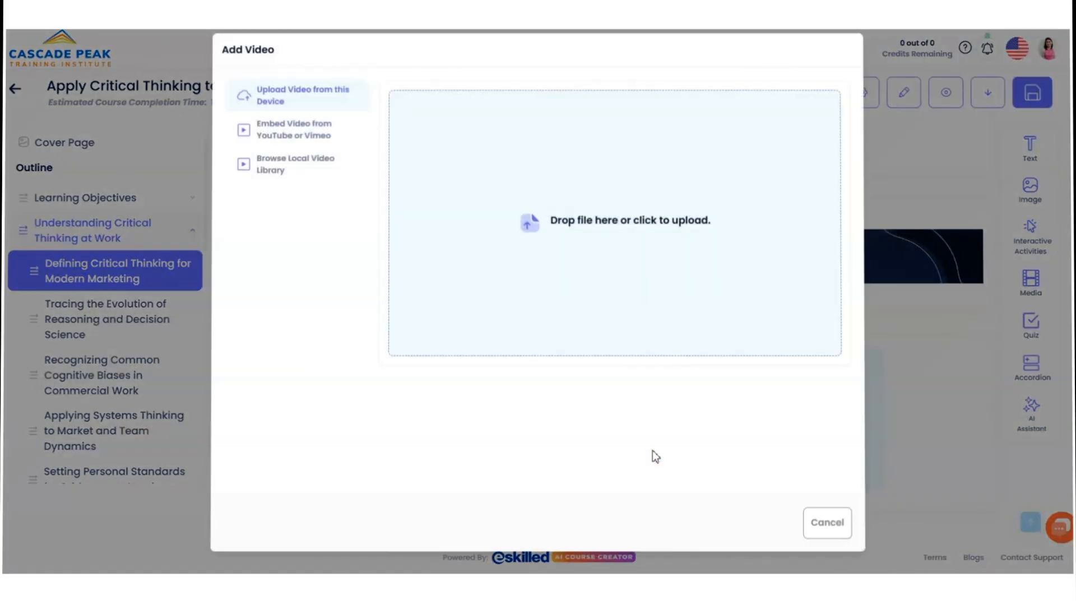
{"action": "left_click", "coordinate": [291, 140]}
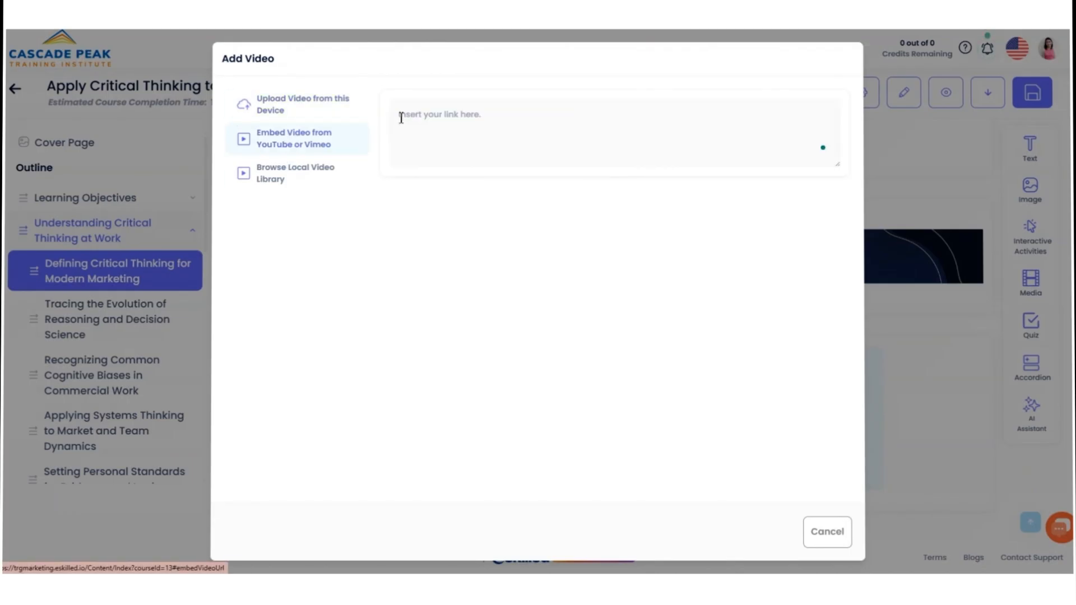
{"action": "left_click", "coordinate": [410, 137]}
{"action": "type", "text": "https://www.youtube.com/watch?v=Bry8J78Awq0"}
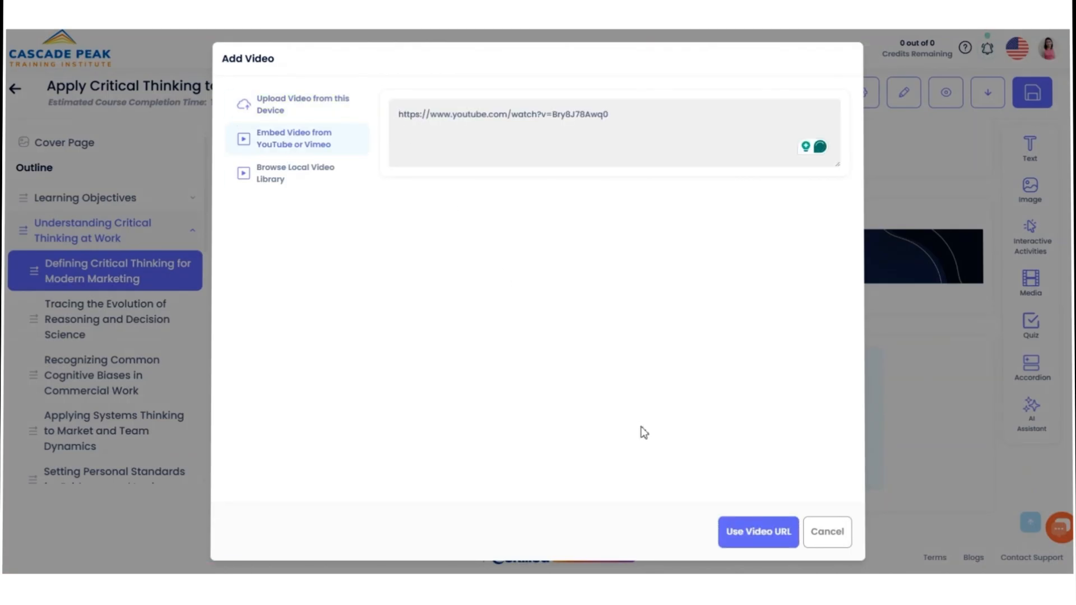
{"action": "left_click", "coordinate": [741, 543]}
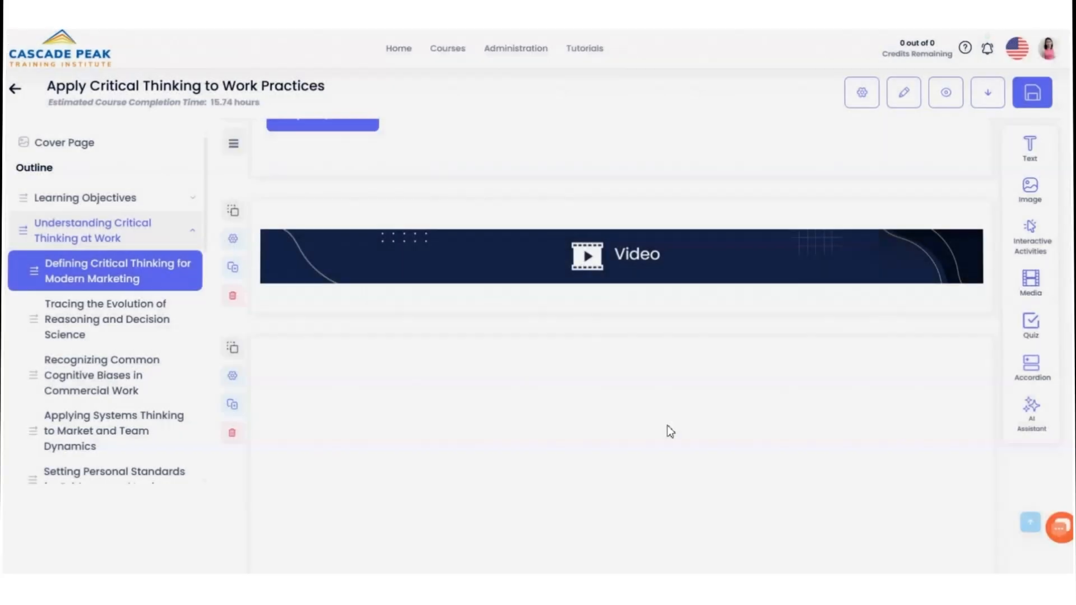
{"action": "scroll", "coordinate": [651, 390], "scroll_direction": "down", "scroll_amount": 2}
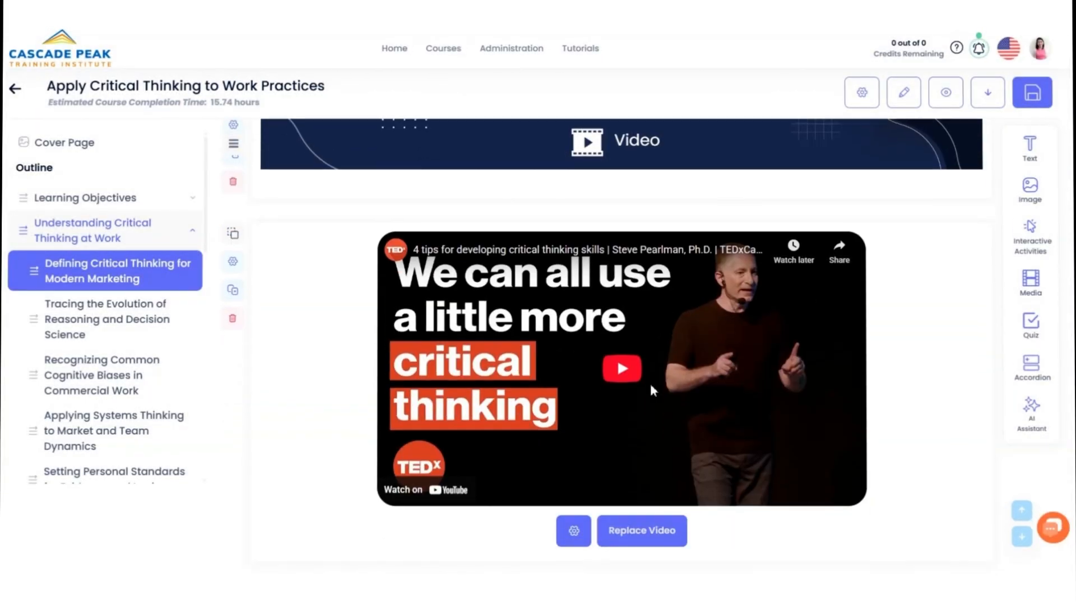
- Move the Video banner and the embedded video block above the Quiz section
{"action": "scroll", "coordinate": [651, 391], "scroll_direction": "up", "scroll_amount": 1}
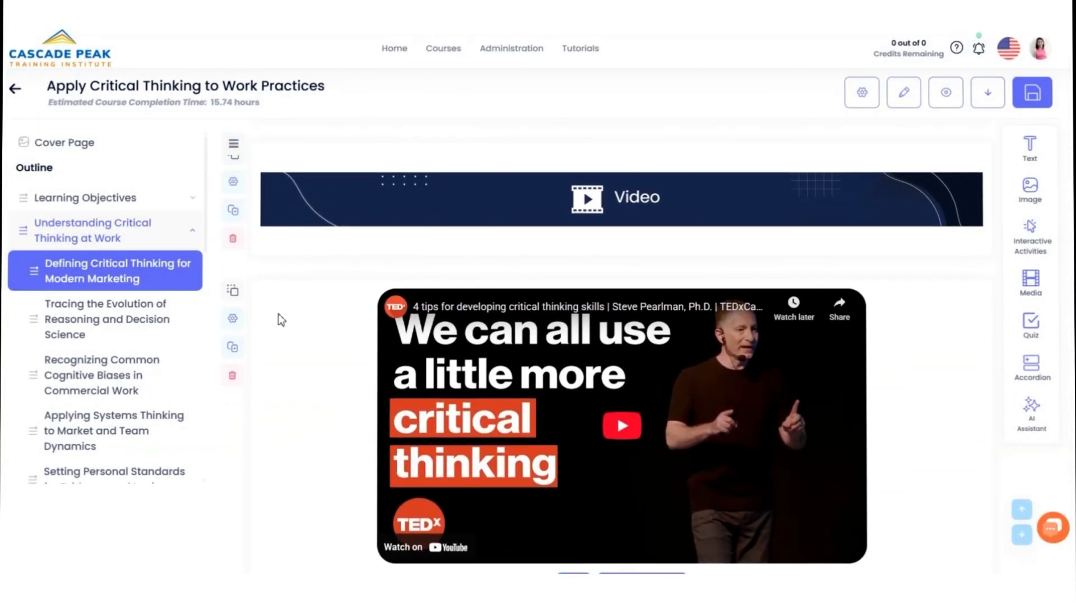
{"action": "scroll", "coordinate": [279, 318], "scroll_direction": "up", "scroll_amount": 2}
{"action": "scroll", "coordinate": [246, 247], "scroll_direction": "up", "scroll_amount": 3}
{"action": "left_click_drag", "start_coordinate": [235, 270], "coordinate": [240, 295]}
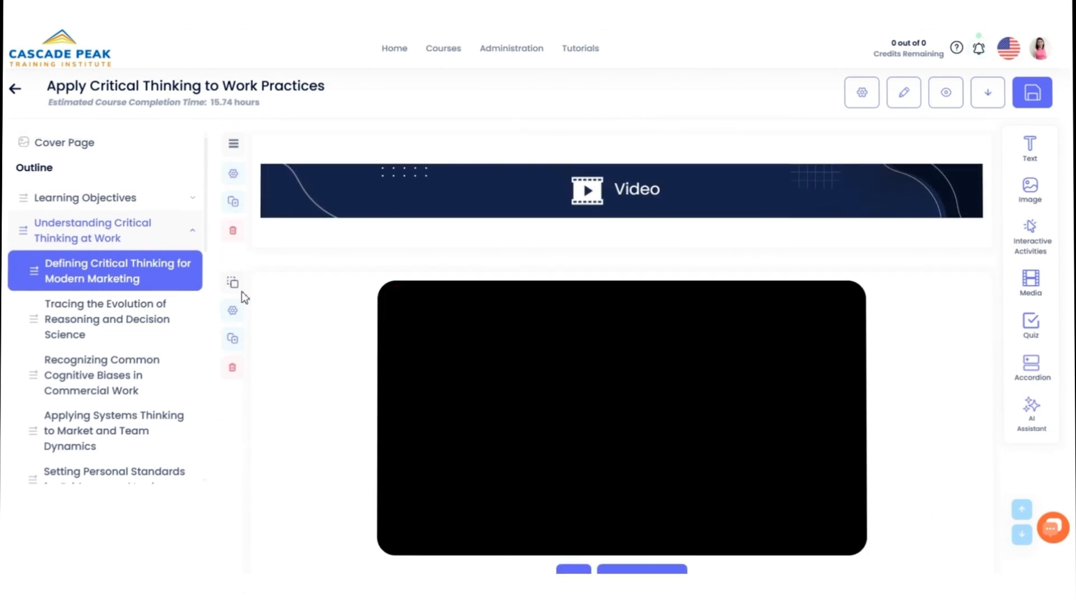
- Add an audio-only block with the Critical Thinking audio file and place it directly below the video
{"action": "left_click", "coordinate": [1031, 286]}
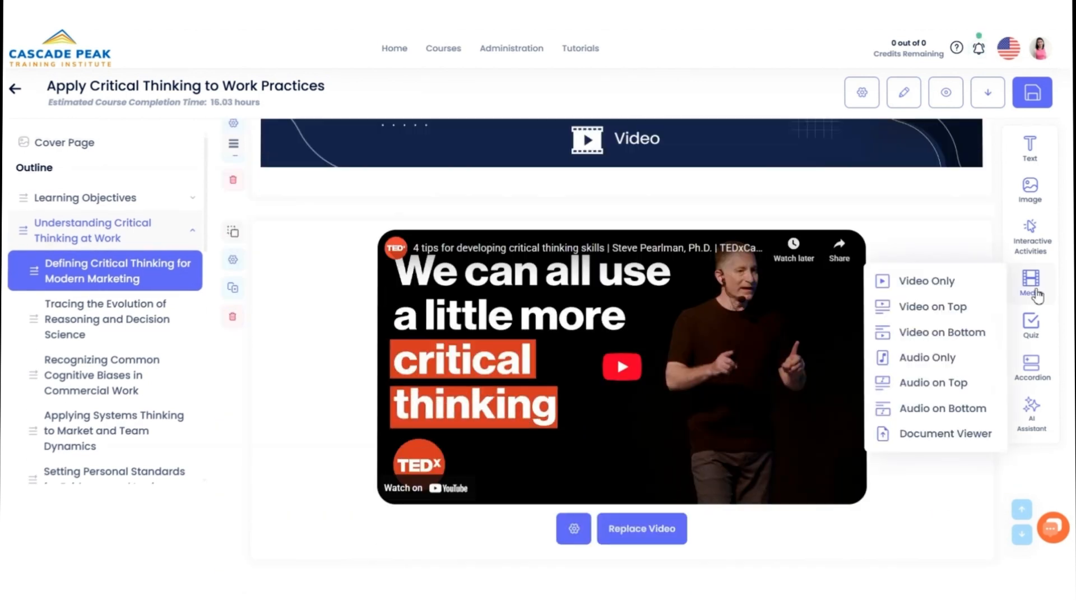
{"action": "left_click", "coordinate": [923, 359]}
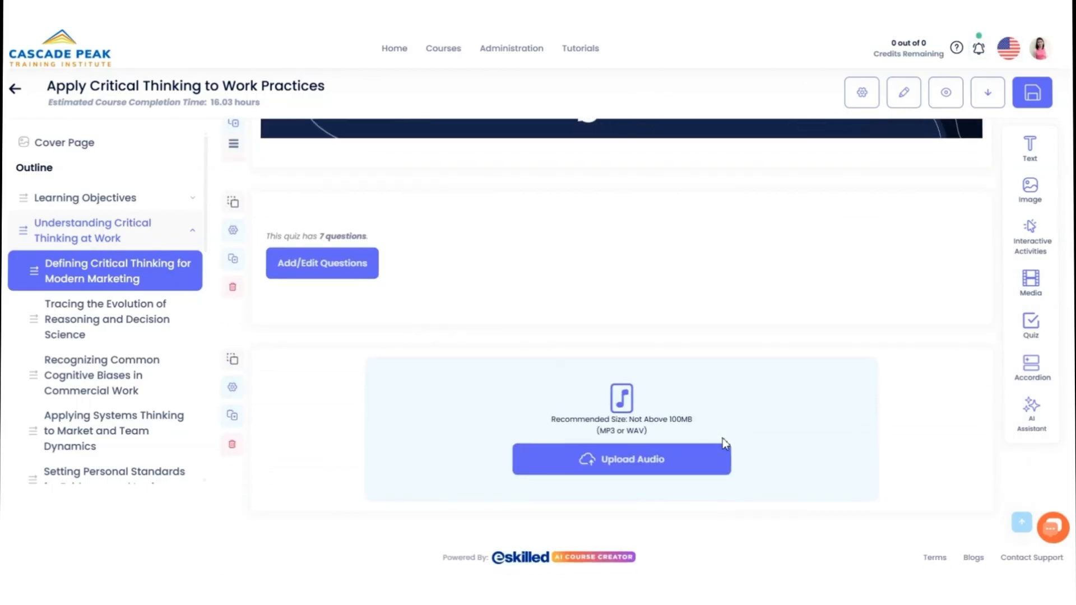
{"action": "left_click", "coordinate": [663, 470]}
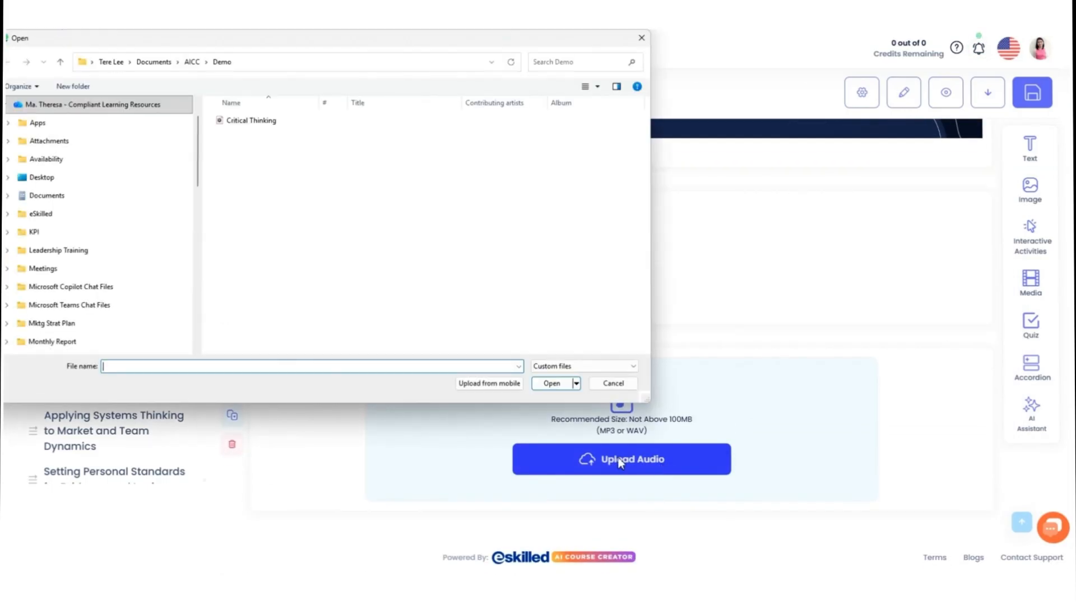
{"action": "double_click", "coordinate": [247, 125]}
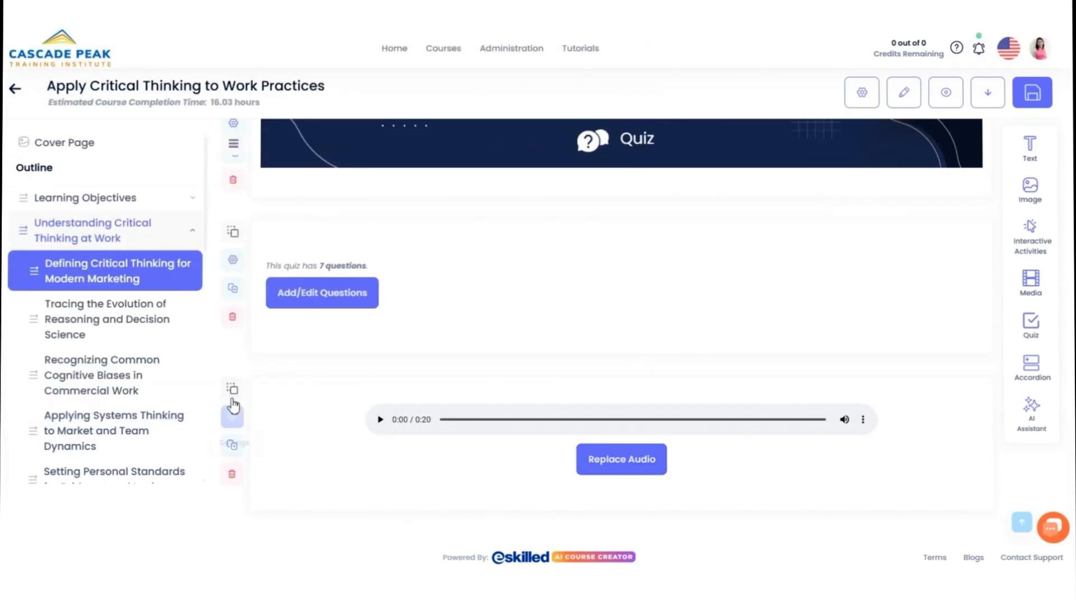
{"action": "left_click_drag", "start_coordinate": [239, 361], "coordinate": [238, 367]}
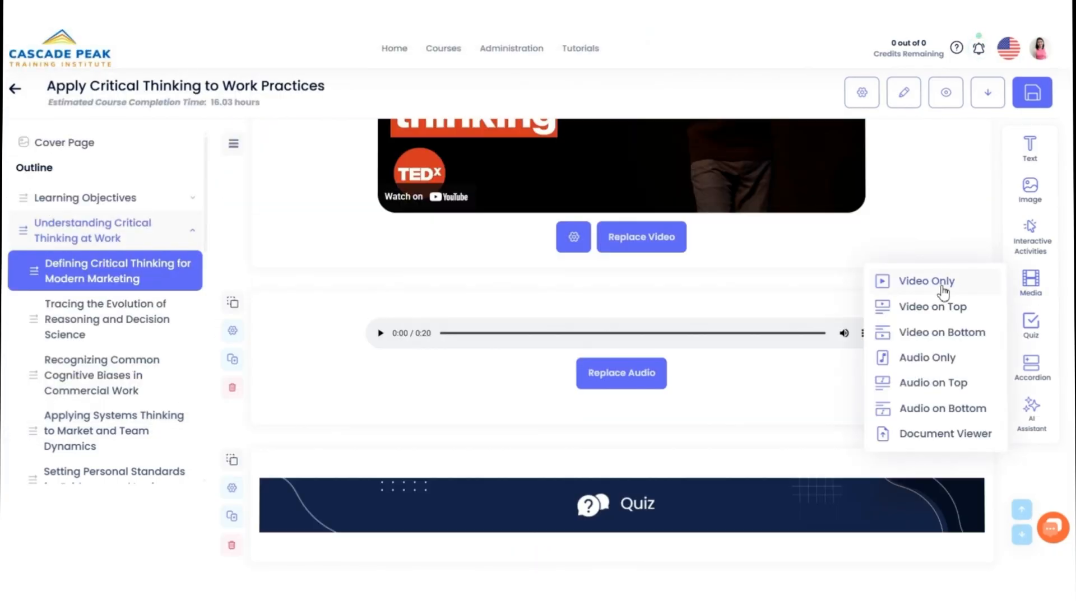
- Add a Document Viewer block and upload Critical Thinking Self Assessment Checklist.pdf to it
{"action": "left_click", "coordinate": [937, 434]}
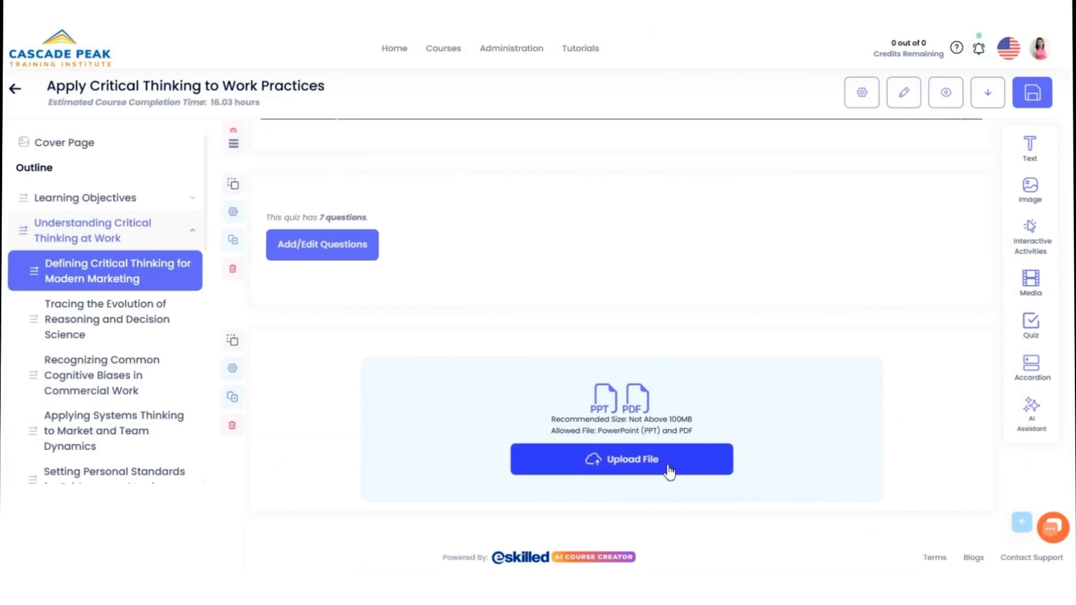
{"action": "left_click", "coordinate": [668, 469]}
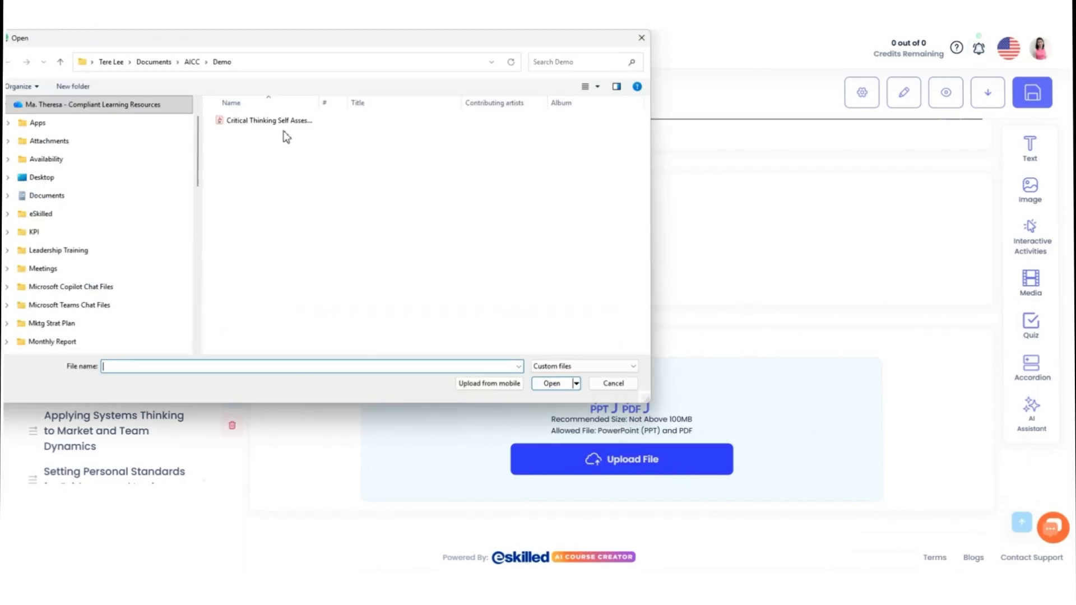
{"action": "left_click", "coordinate": [270, 120]}
{"action": "left_click", "coordinate": [552, 383]}
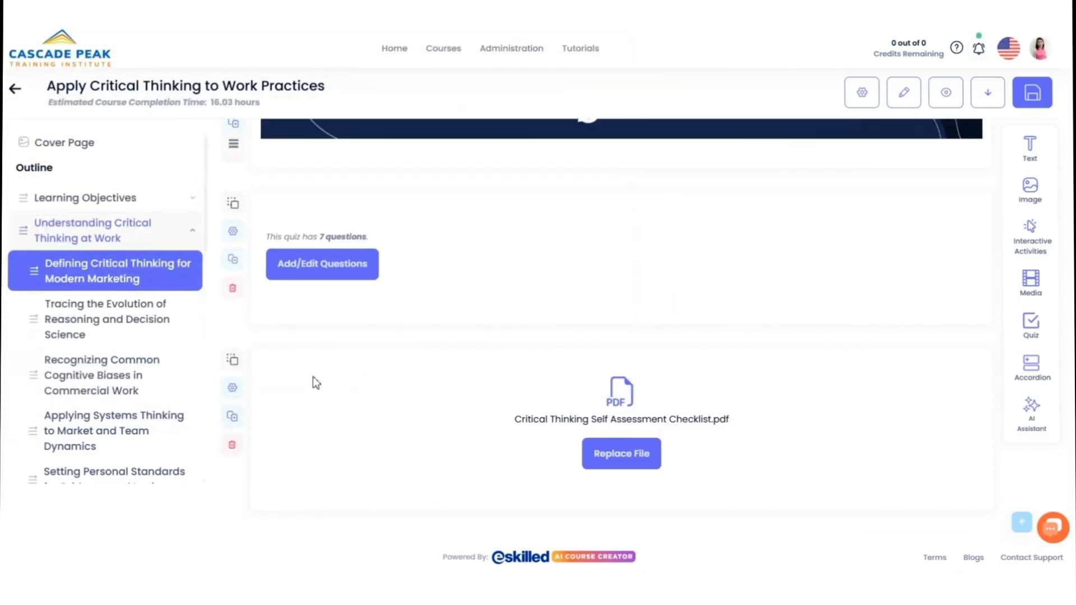
- Move the PDF block between the audio block and the Quiz banner, and save the subtopic
{"action": "left_click_drag", "start_coordinate": [236, 364], "coordinate": [246, 359]}
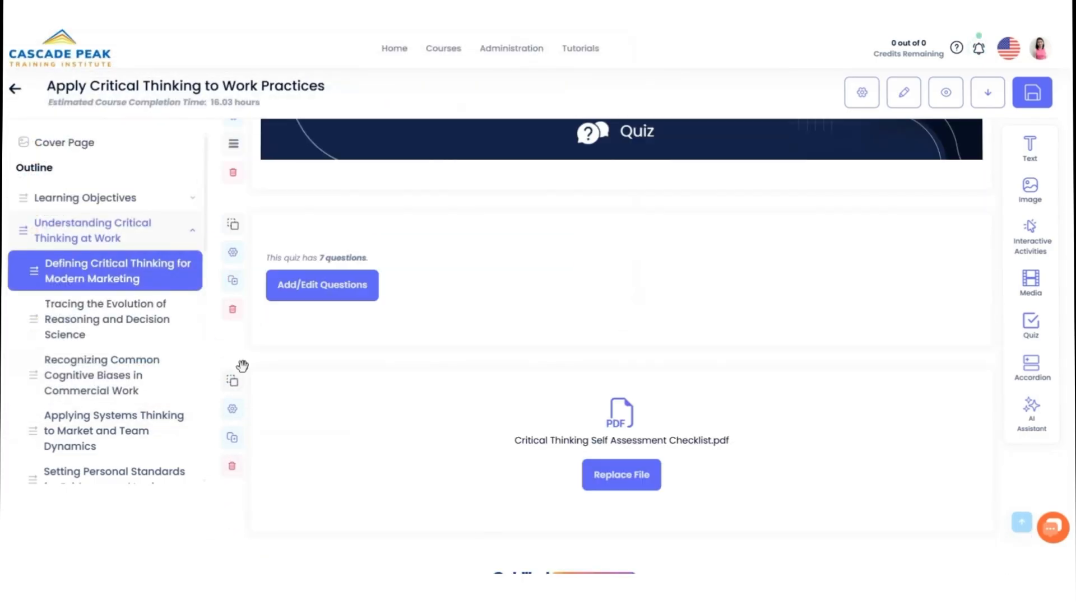
{"action": "left_click_drag", "start_coordinate": [243, 366], "coordinate": [244, 322]}
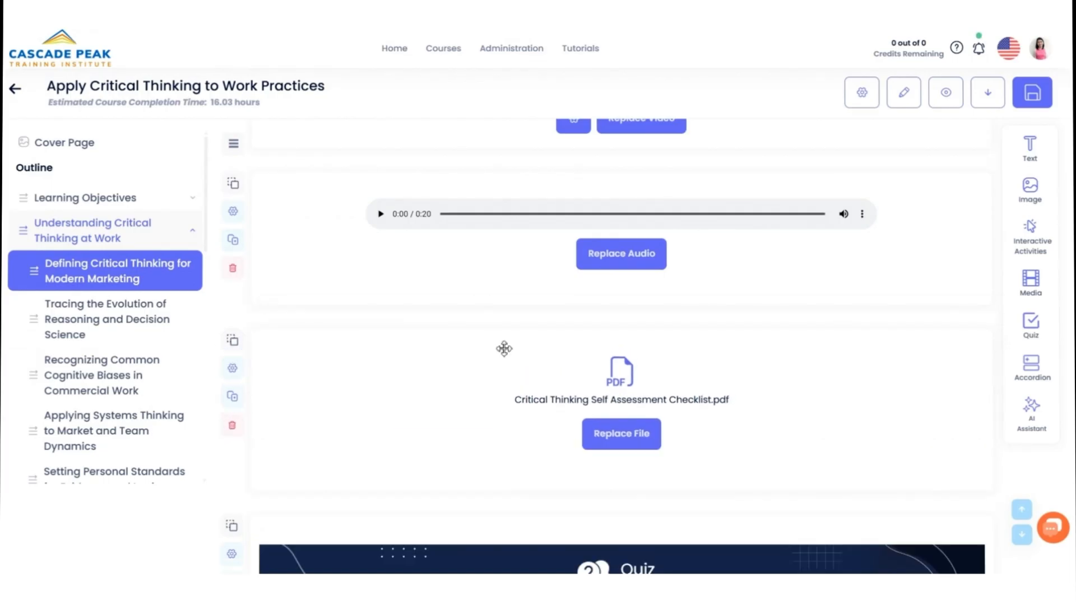
{"action": "scroll", "coordinate": [672, 252], "scroll_direction": "down", "scroll_amount": 2}
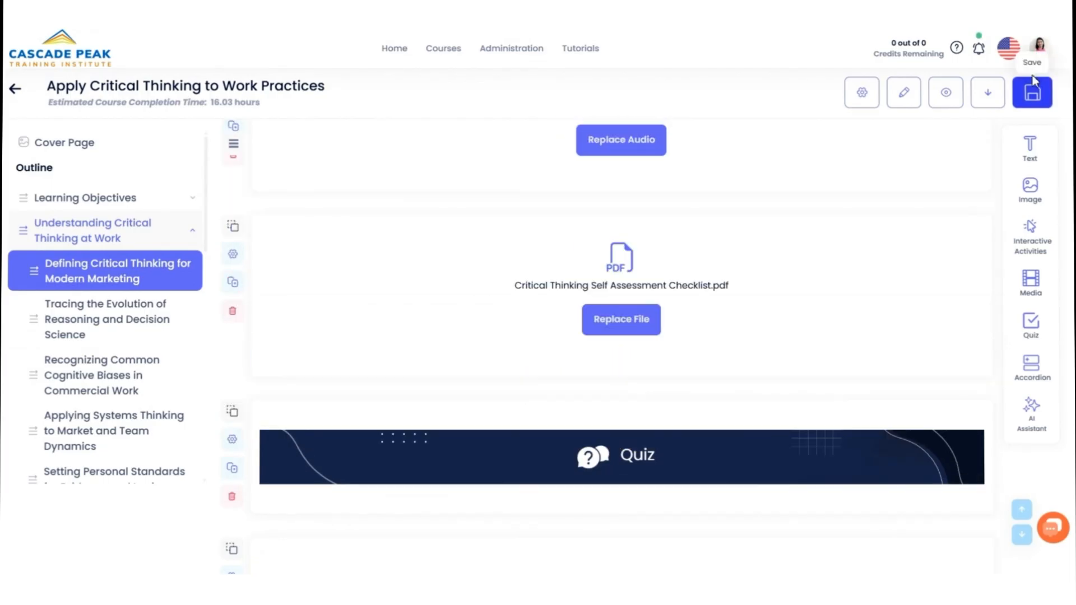
{"action": "left_click", "coordinate": [1015, 104]}
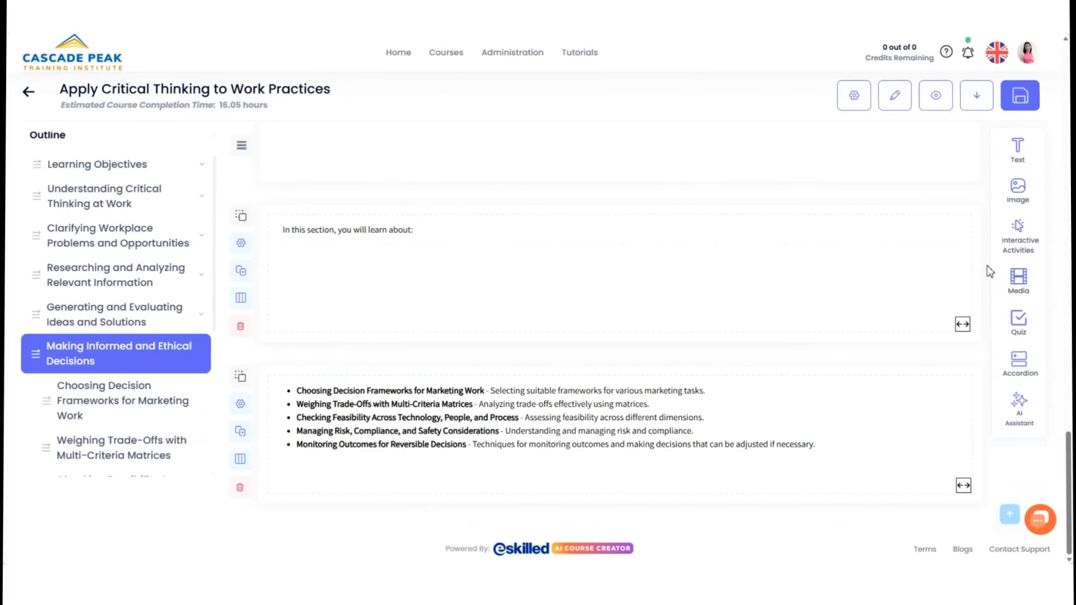
- Insert a three-column Flip Card block above the bulleted list in the Making Informed and Ethical Decisions topic
{"action": "left_click", "coordinate": [1019, 230]}
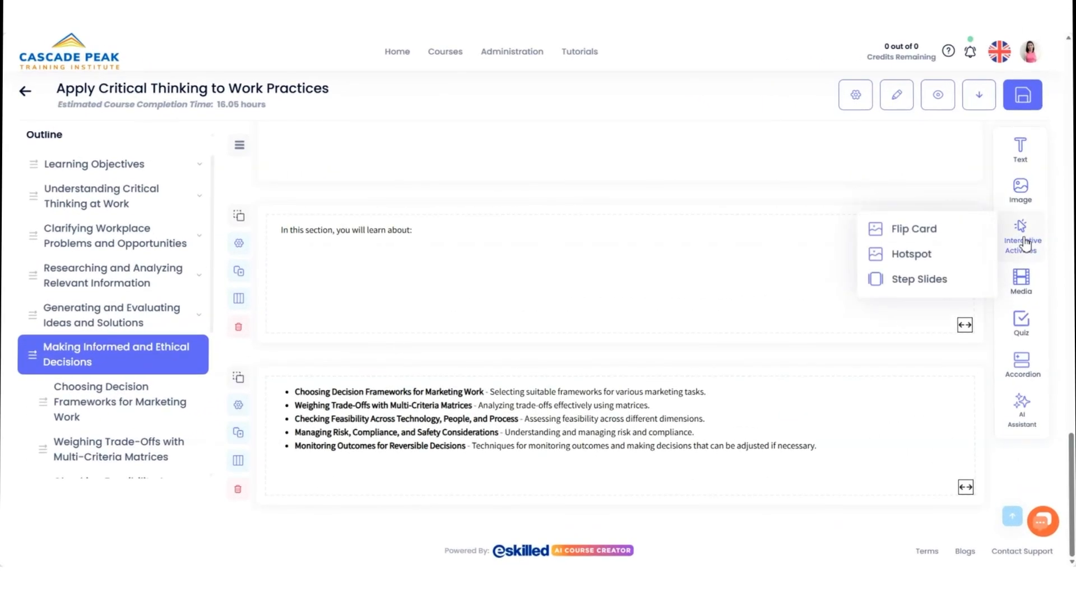
{"action": "mouse_move", "coordinate": [943, 232]}
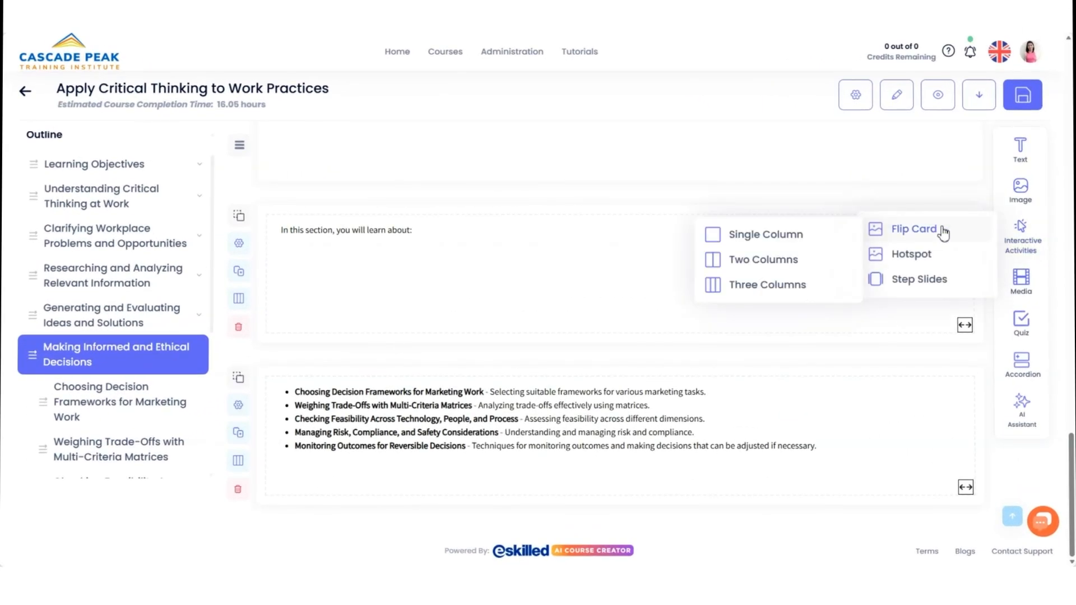
{"action": "left_click_drag", "start_coordinate": [775, 282], "coordinate": [610, 384]}
{"action": "scroll", "coordinate": [588, 384], "scroll_direction": "down", "scroll_amount": 2}
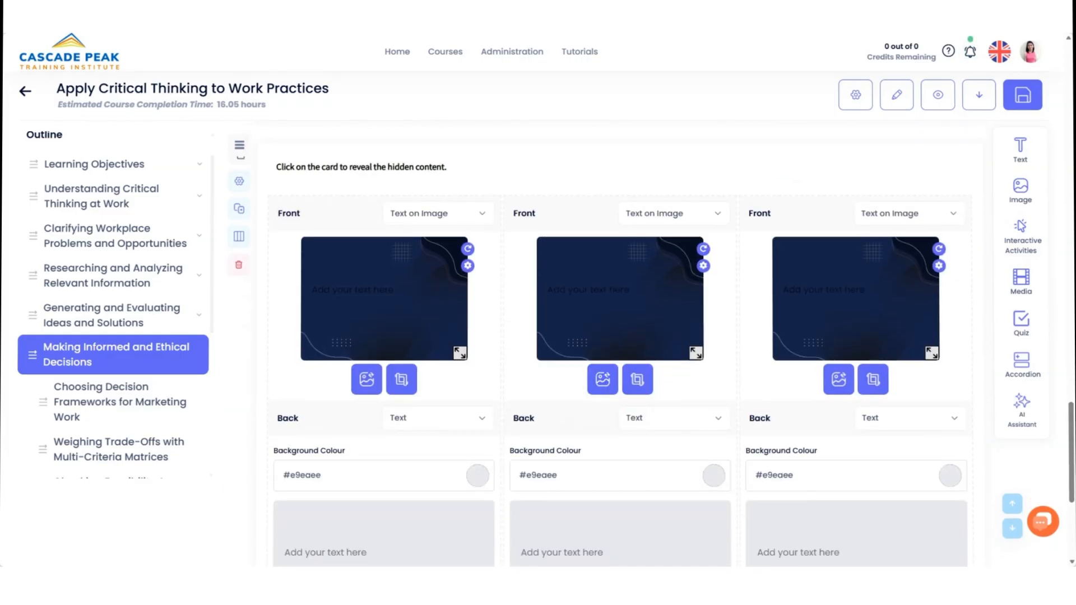
- Title the first flip card "Informed Decision-Making" and describe on its back how accurate, comprehensive information guides marketing strategies
{"action": "left_click", "coordinate": [314, 291]}
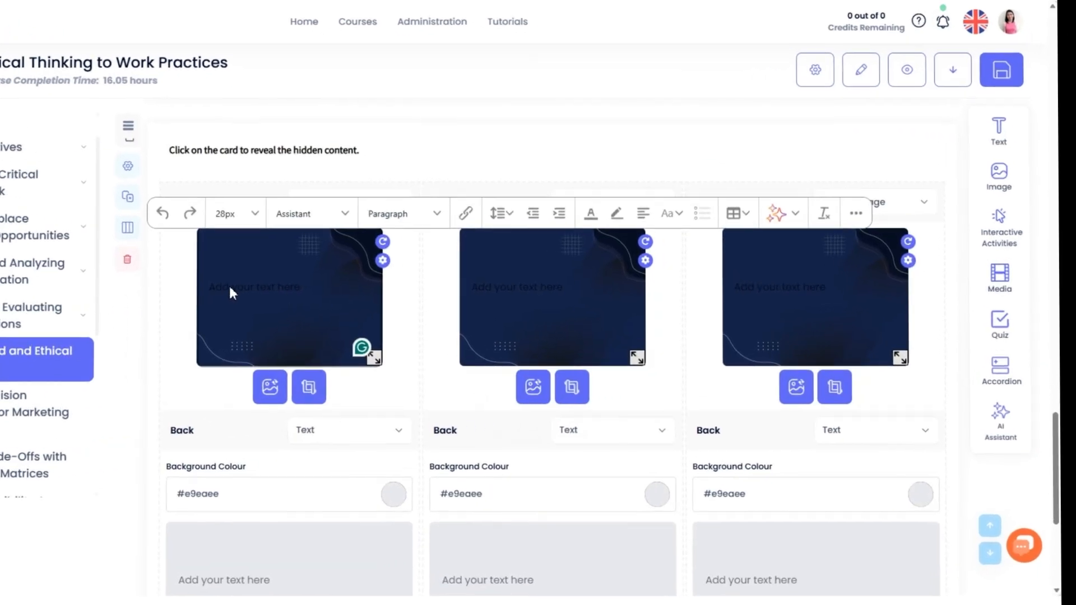
{"action": "type", "text": "Informed Decision-Making"}
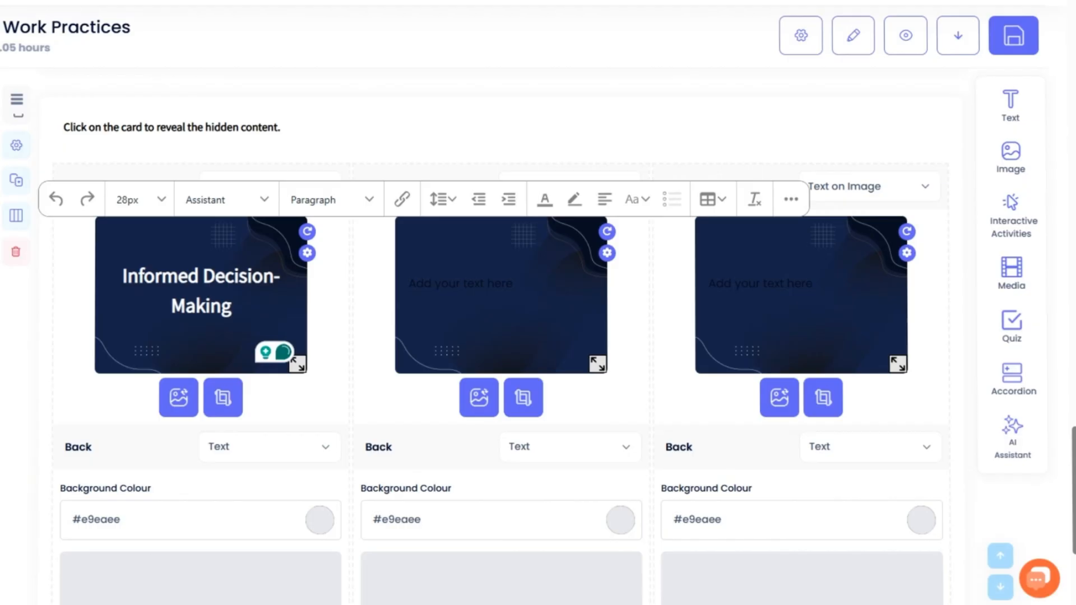
{"action": "scroll", "coordinate": [180, 481], "scroll_direction": "down", "scroll_amount": 4}
{"action": "left_click", "coordinate": [149, 409]}
{"action": "type", "text": "This involves utilizing accurate and comprehensive information to guide marketing strategies. By ensuring decisions are based on solid data and thorough analysis, marketers can better predict outcomes and enhance the effectiveness of their campaigns."}
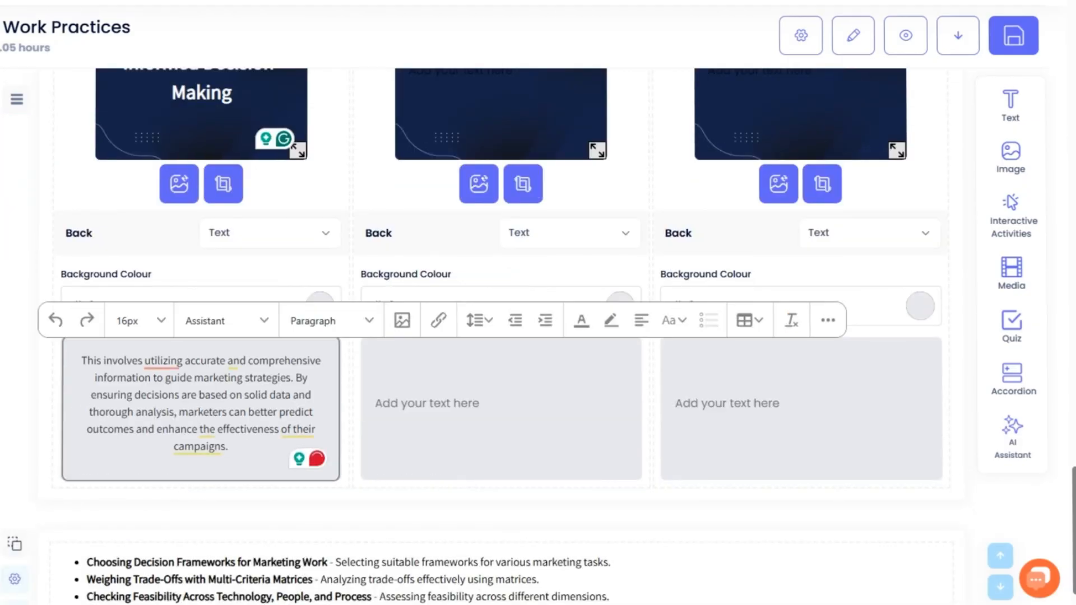
- Fill the second card with "Ethical Marketing" and the third with "Multi-Criteria Analysis", describing each concept on its back, and save the content
{"action": "scroll", "coordinate": [360, 285], "scroll_direction": "up", "scroll_amount": 3}
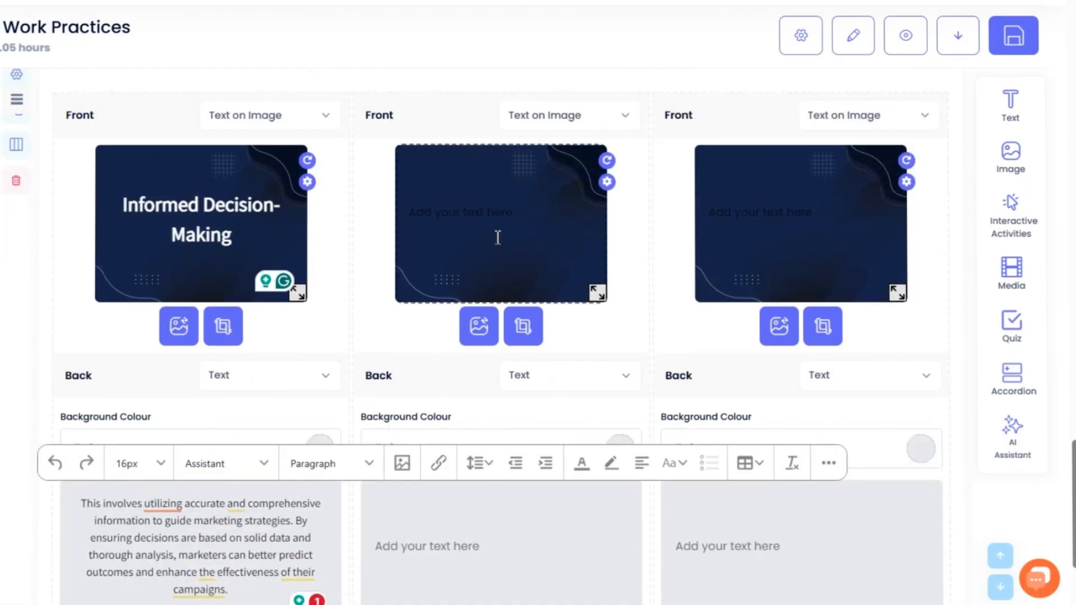
{"action": "left_click", "coordinate": [497, 224]}
{"action": "type", "text": "Ethical Marketing"}
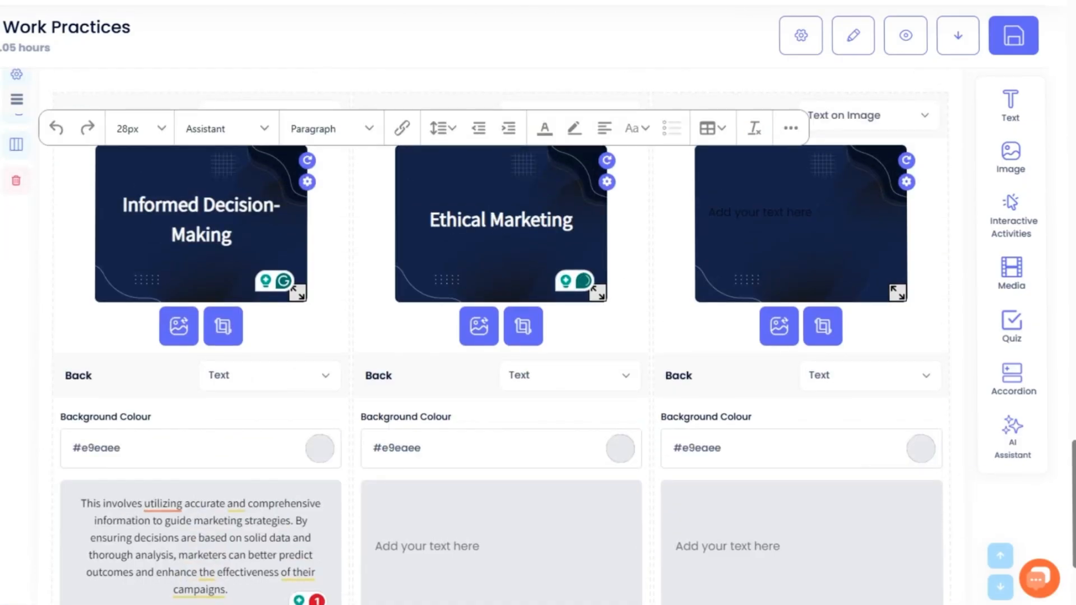
{"action": "left_click", "coordinate": [504, 549]}
{"action": "type", "text": "A marketing approach that aligns with moral values and complies with societal norms. It involves transparency and fairness in advertising, fostering trust and building long-term relationships with consumers."}
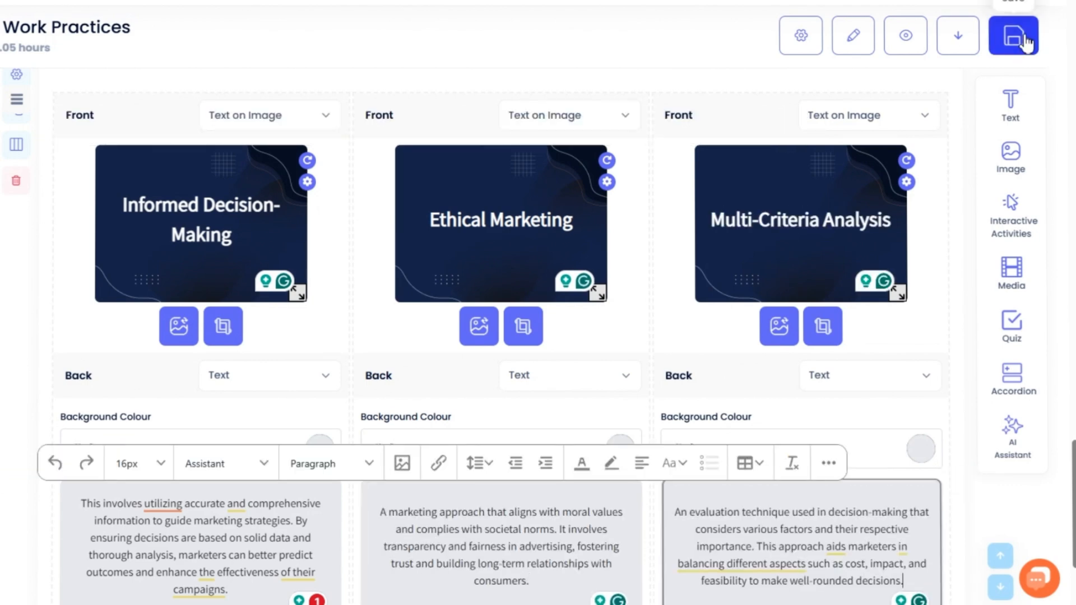
{"action": "left_click", "coordinate": [1024, 41]}
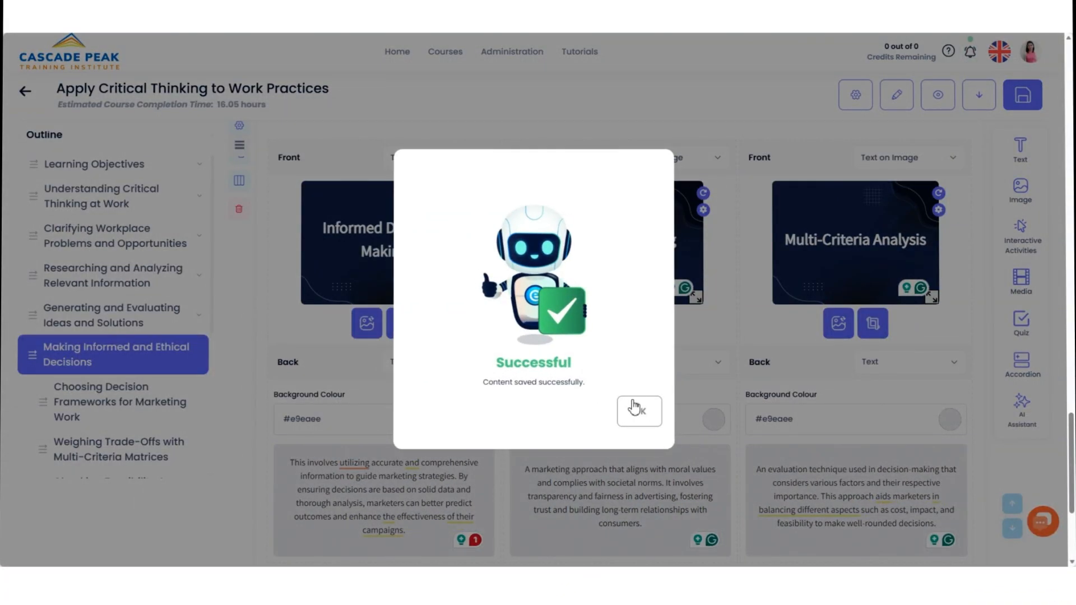
- Insert a single-column Hotspot block between the Key Components of Critical Thinking banner and the Quiz banner
{"action": "left_click", "coordinate": [634, 407]}
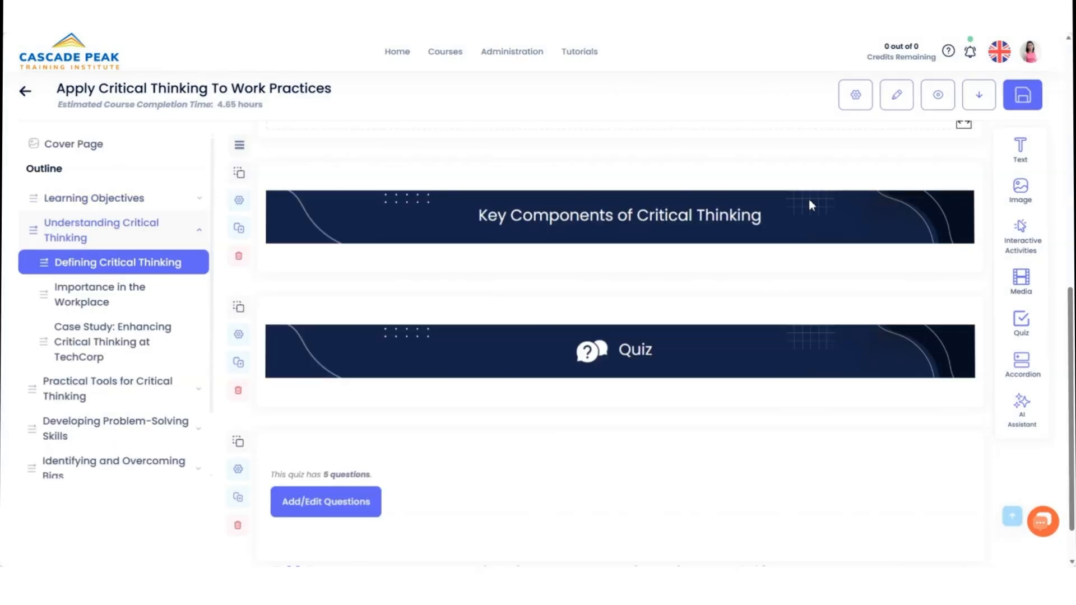
{"action": "mouse_move", "coordinate": [1023, 228]}
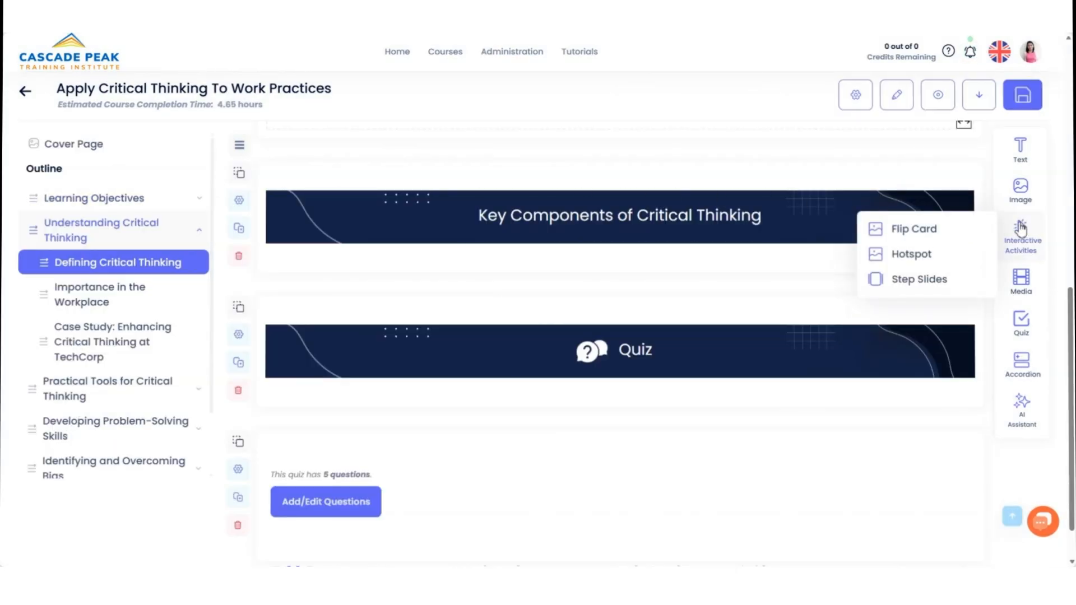
{"action": "mouse_move", "coordinate": [917, 256]}
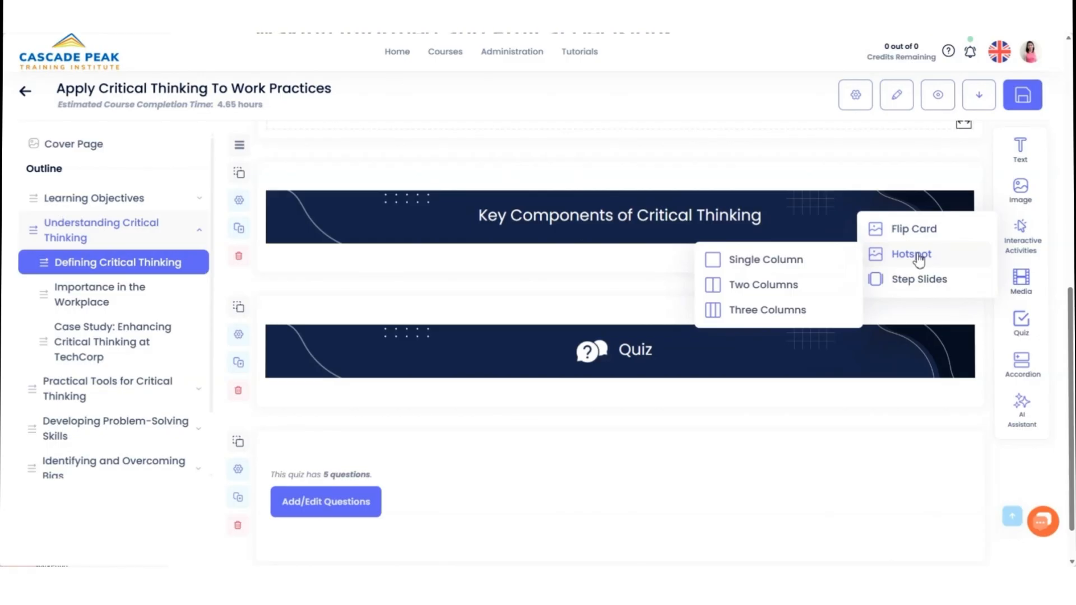
{"action": "left_click_drag", "start_coordinate": [789, 271], "coordinate": [593, 312]}
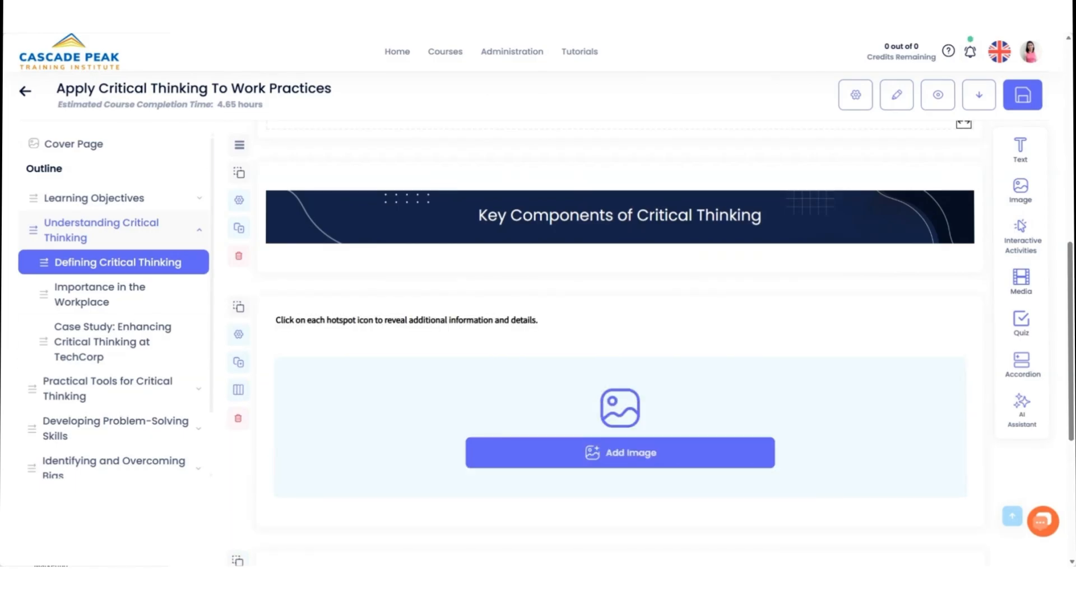
- Upload the photo of paper question-mark speech bubbles from the device as the hotspot block's image
{"action": "left_click", "coordinate": [589, 476]}
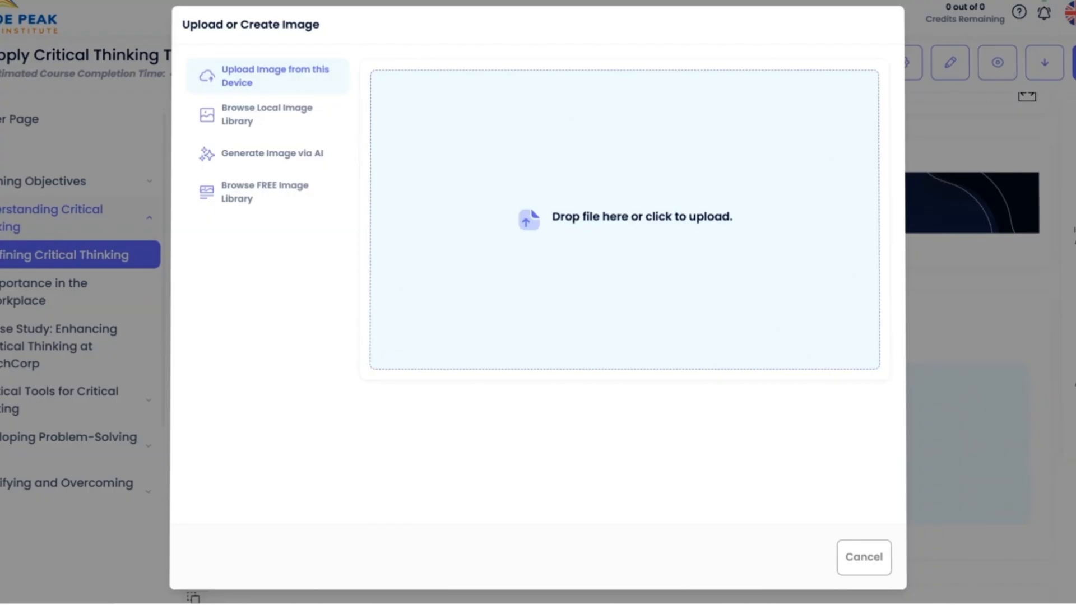
{"action": "left_click_drag", "start_coordinate": [0, 224], "coordinate": [497, 204]}
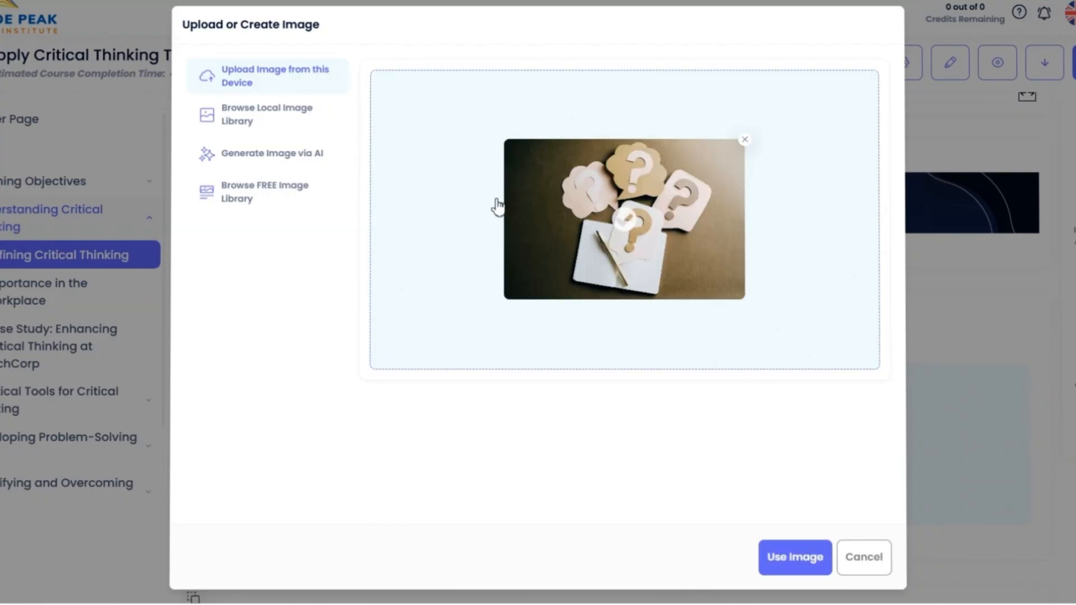
{"action": "left_click", "coordinate": [779, 559]}
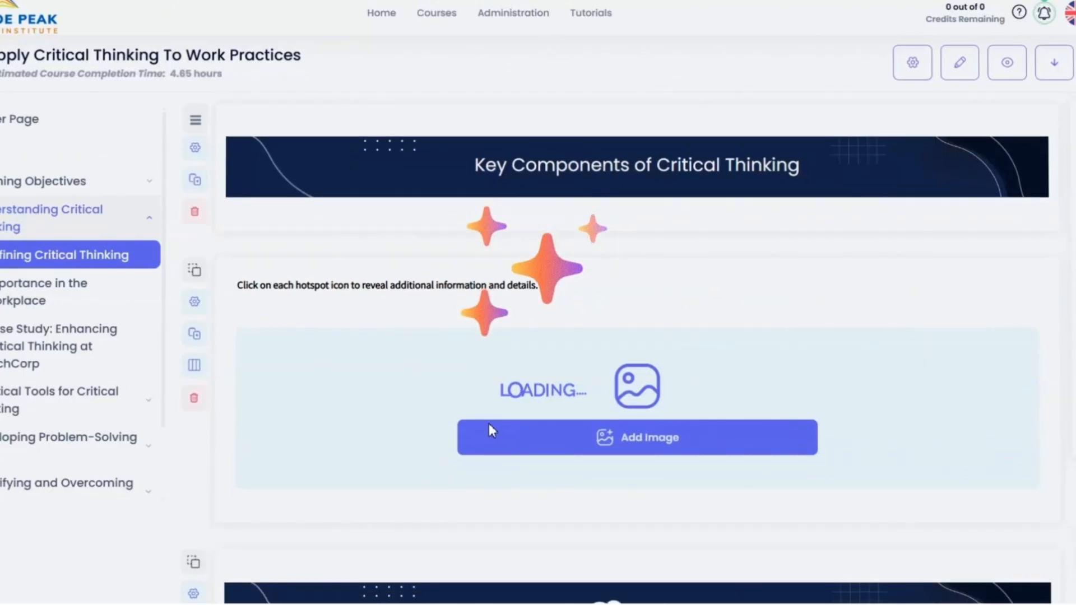
- Set the first hotspot's heading to "Analysis" and describe it as breaking down information into smaller pieces, with the work project example
{"action": "scroll", "coordinate": [488, 421], "scroll_direction": "down", "scroll_amount": 3}
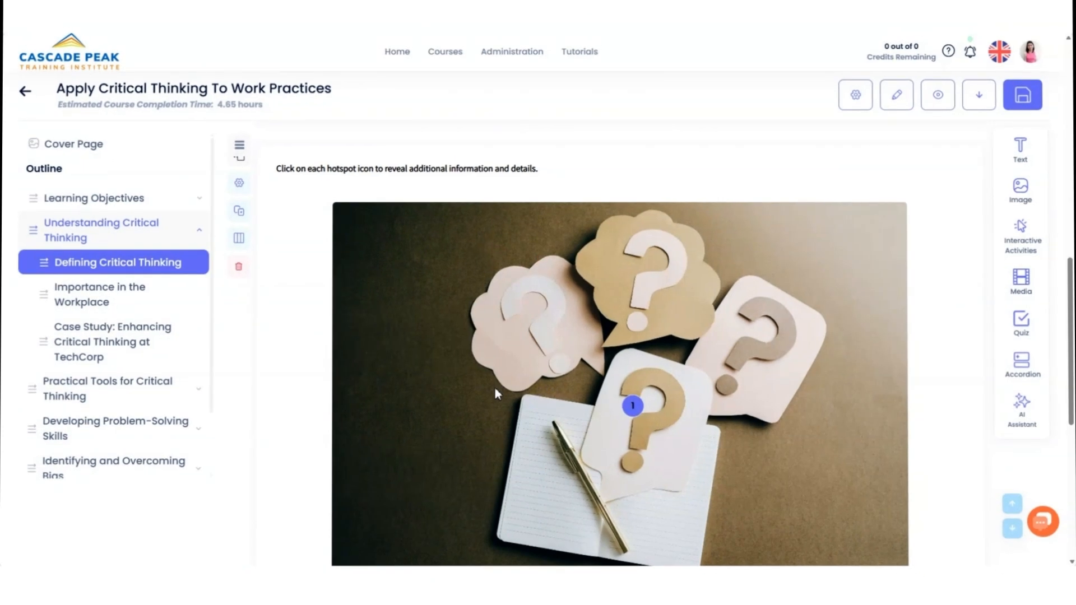
{"action": "left_click", "coordinate": [632, 405]}
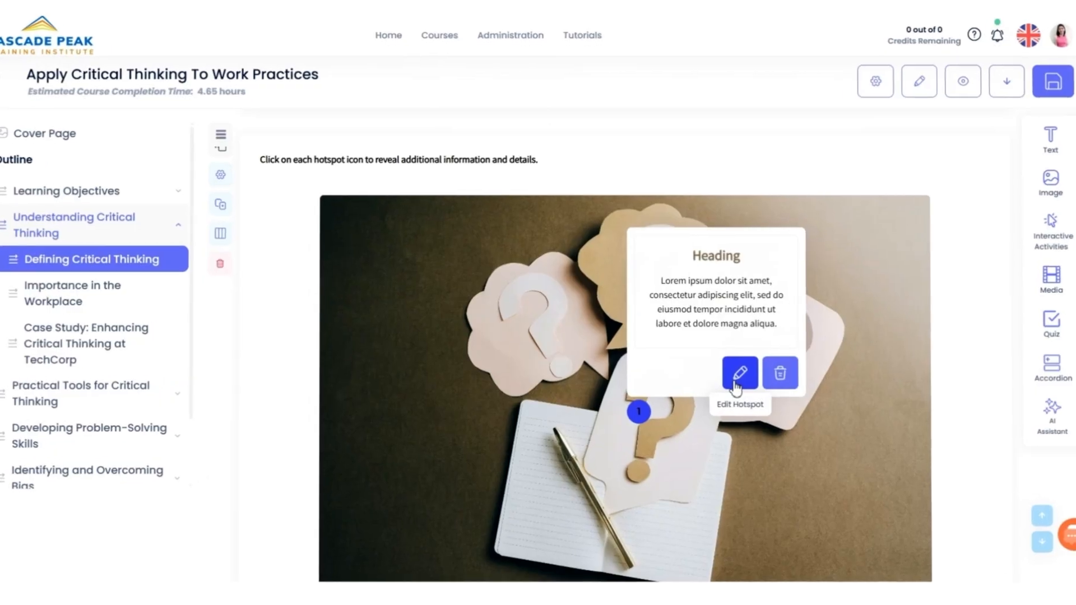
{"action": "left_click", "coordinate": [739, 373]}
{"action": "left_click_drag", "start_coordinate": [564, 98], "coordinate": [515, 102]}
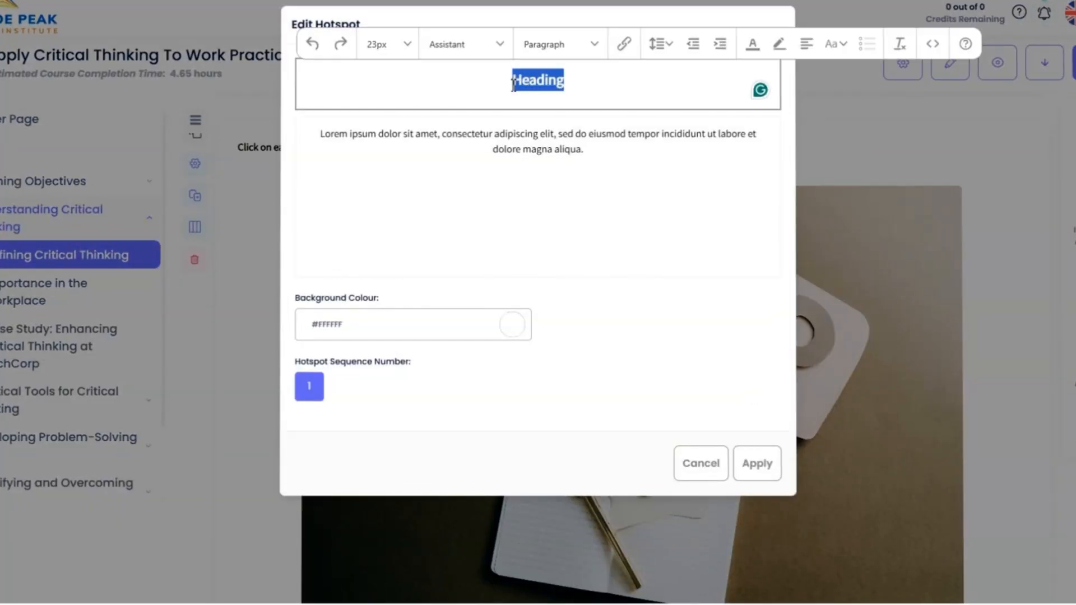
{"action": "type", "text": "Analysis"}
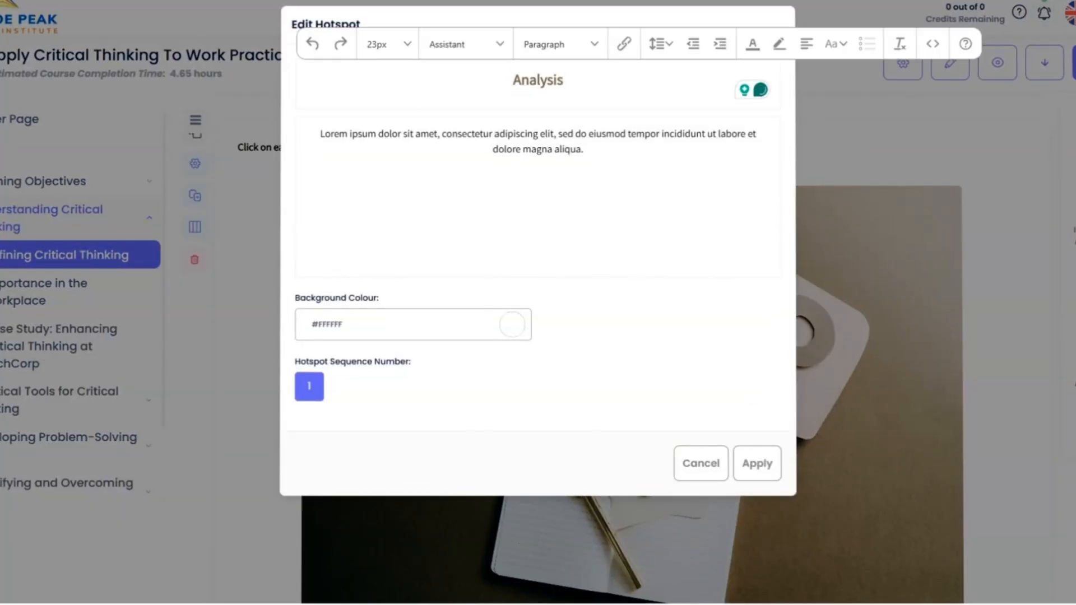
{"action": "left_click", "coordinate": [622, 161]}
{"action": "key", "text": "ctrl+a"}
{"action": "type", "text": "This means breaking down information into smaller pieces to understand it better. For example, if you get a project at work, you look at all the details to see what you need to do."}
{"action": "left_click", "coordinate": [745, 470]}
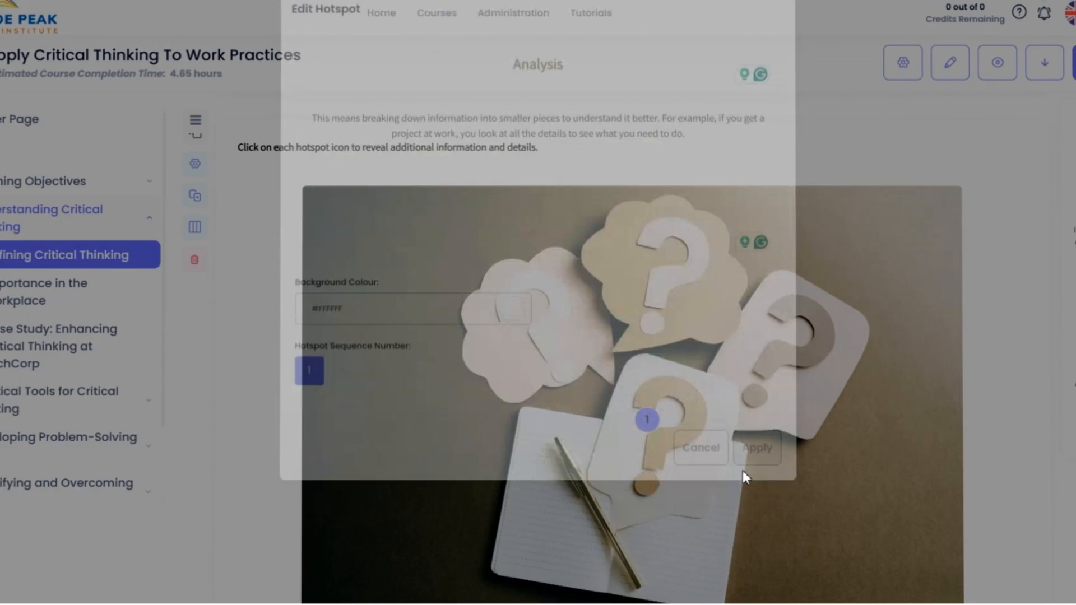
- Add a second hotspot to the image and place it on the pale pink cloud-shaped bubble
{"action": "scroll", "coordinate": [737, 469], "scroll_direction": "down", "scroll_amount": 3}
{"action": "left_click", "coordinate": [692, 519]}
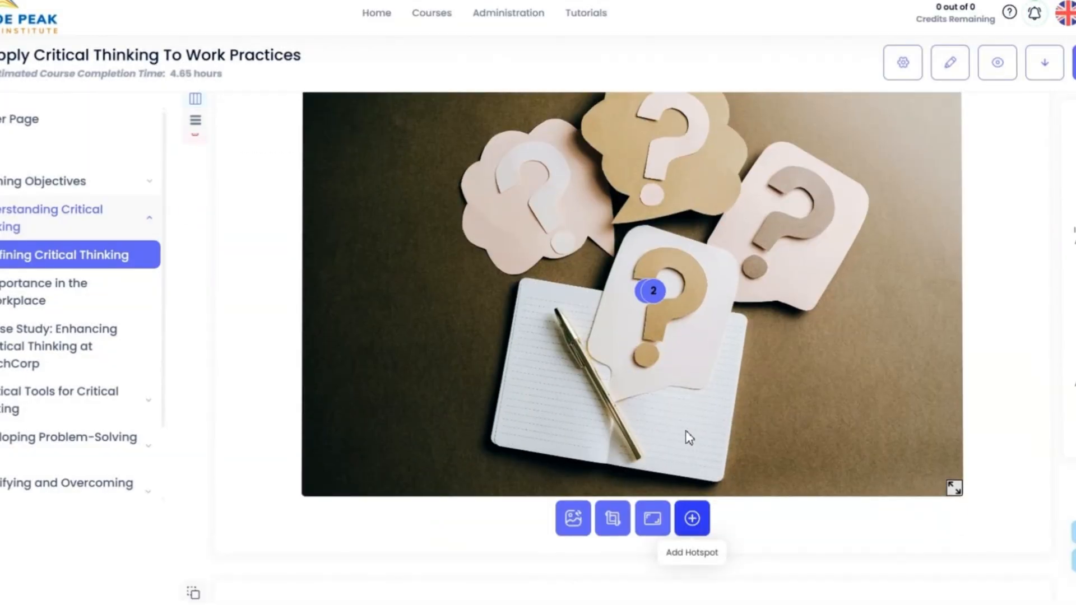
{"action": "left_click_drag", "start_coordinate": [651, 291], "coordinate": [541, 190]}
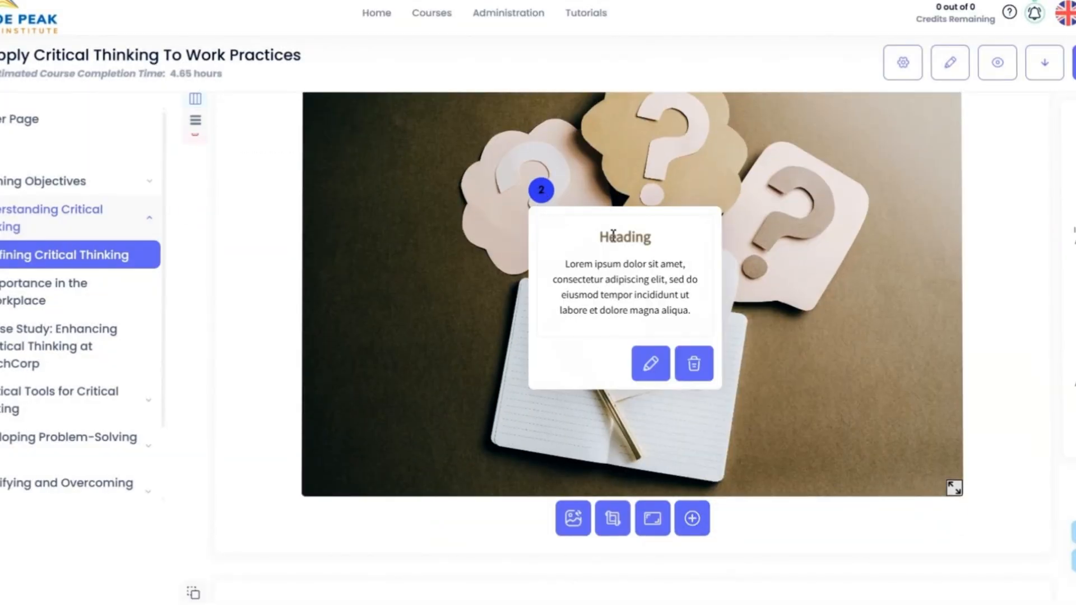
- Set the second hotspot's heading to "Evaluation", describe it as judging the value of information or ideas, and save the subtopic
{"action": "left_click", "coordinate": [654, 364]}
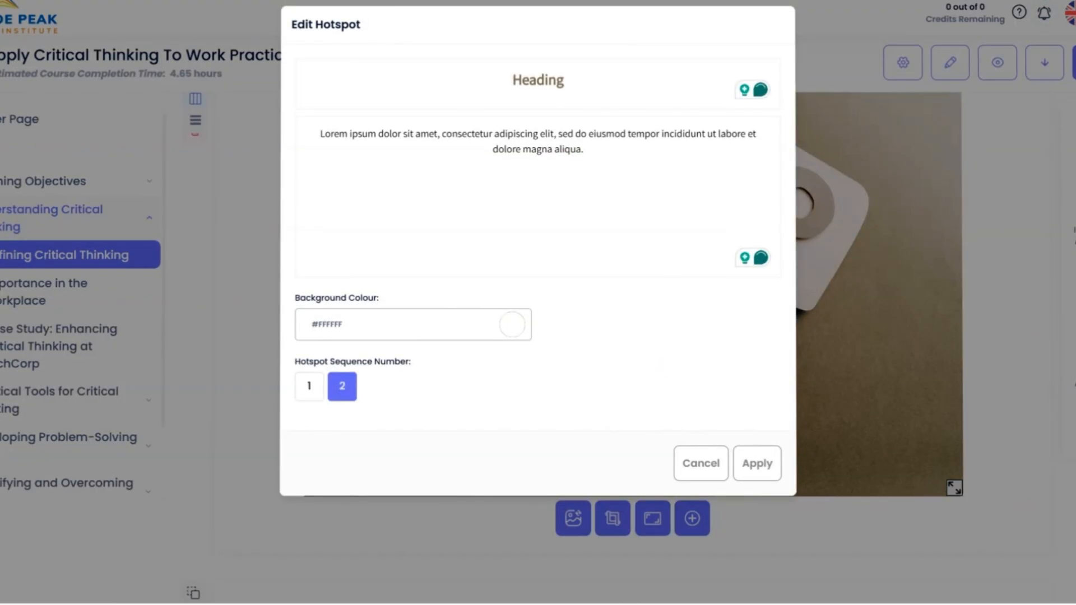
{"action": "double_click", "coordinate": [502, 79]}
{"action": "type", "text": "Evaluation"}
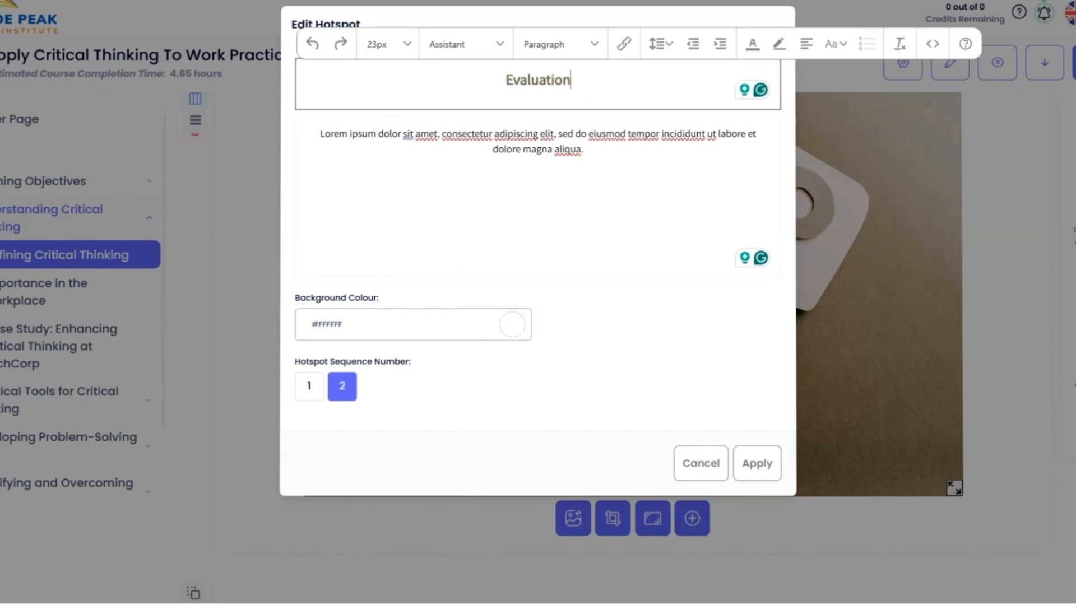
{"action": "left_click_drag", "start_coordinate": [584, 149], "coordinate": [312, 132]}
{"action": "type", "text": "This is about judging the value of information or ideas. You decide what's important and what isn't. Think about when you compare two products to see which one is better for your needs."}
{"action": "left_click", "coordinate": [757, 463]}
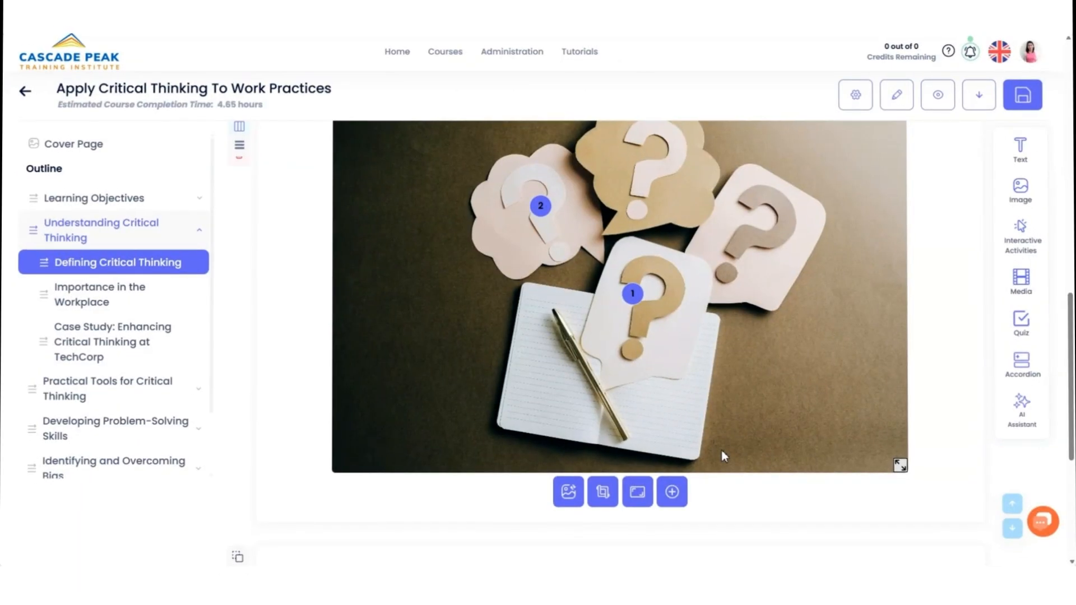
{"action": "left_click", "coordinate": [1007, 101]}
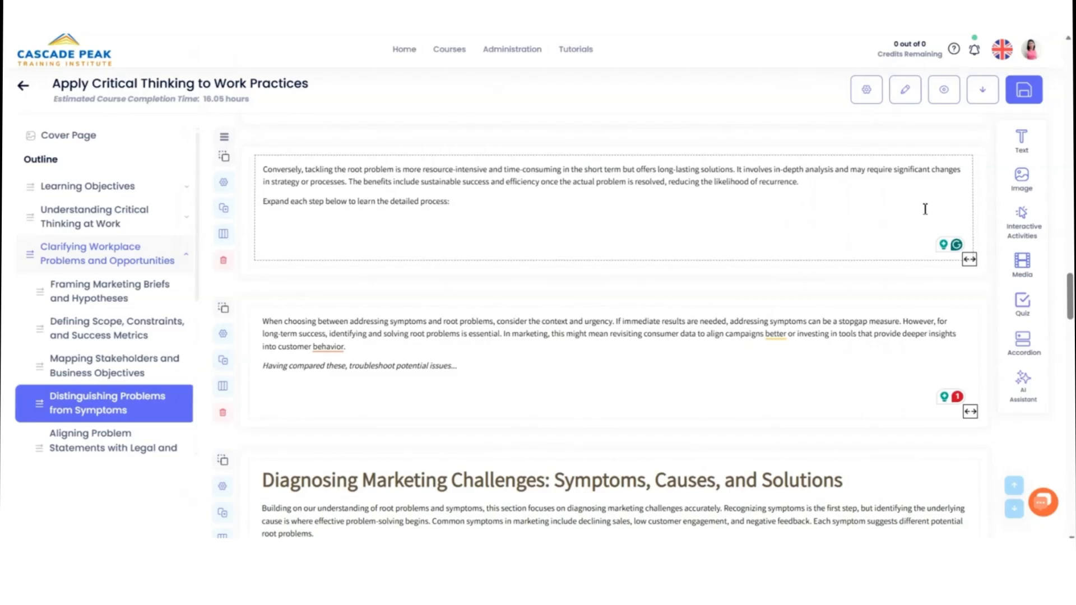
- Insert a Step Slides block titled "Addressing the Root Problem" below the "Expand each step" text and write "Step 1: Identify Symptoms" with its description
{"action": "left_click", "coordinate": [1022, 223]}
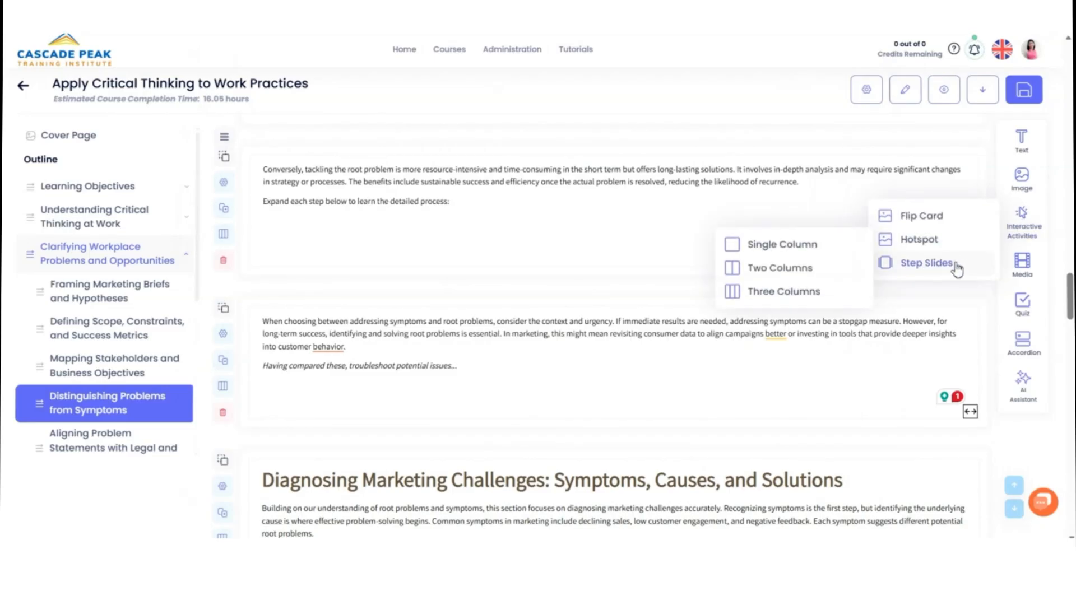
{"action": "left_click_drag", "start_coordinate": [891, 266], "coordinate": [647, 314]}
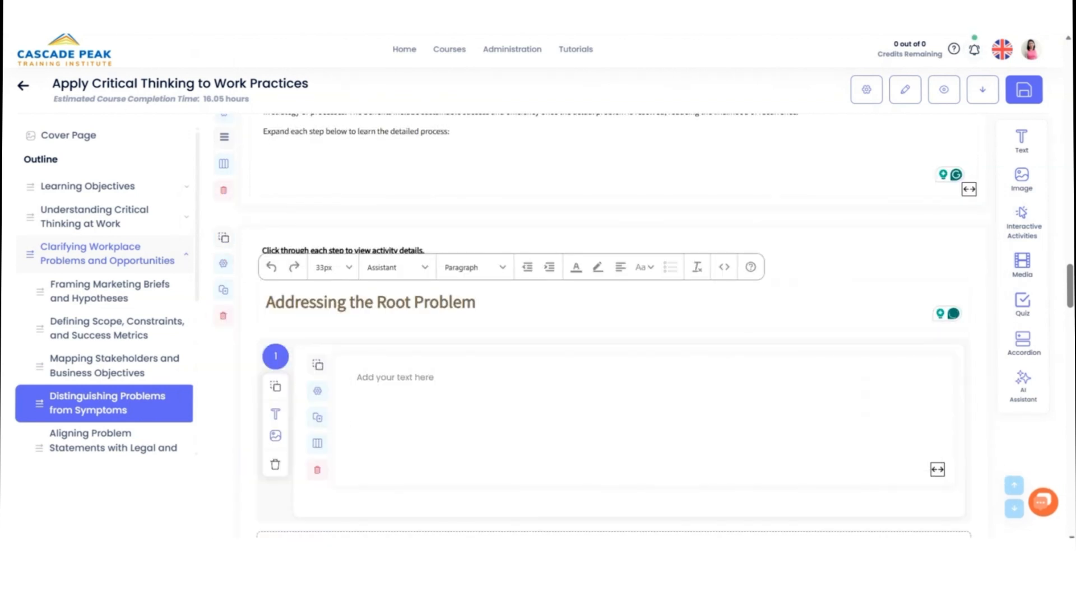
{"action": "left_click", "coordinate": [519, 386]}
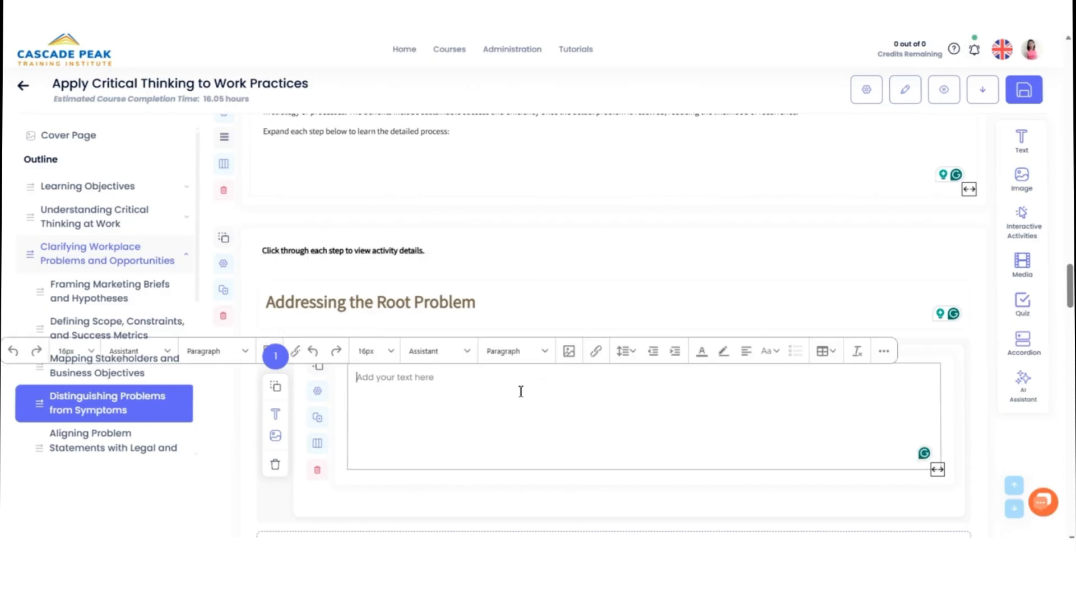
{"action": "type", "text": "Step 1: Identify Symptoms Recognize the immediate issues or indicators of a problem, such as low engagement or poor sales figures."}
- Add a second step reading "Step 2: Analyze Causes" with a description of analysing the underlying causes of the identified symptoms
{"action": "scroll", "coordinate": [532, 404], "scroll_direction": "down", "scroll_amount": 1}
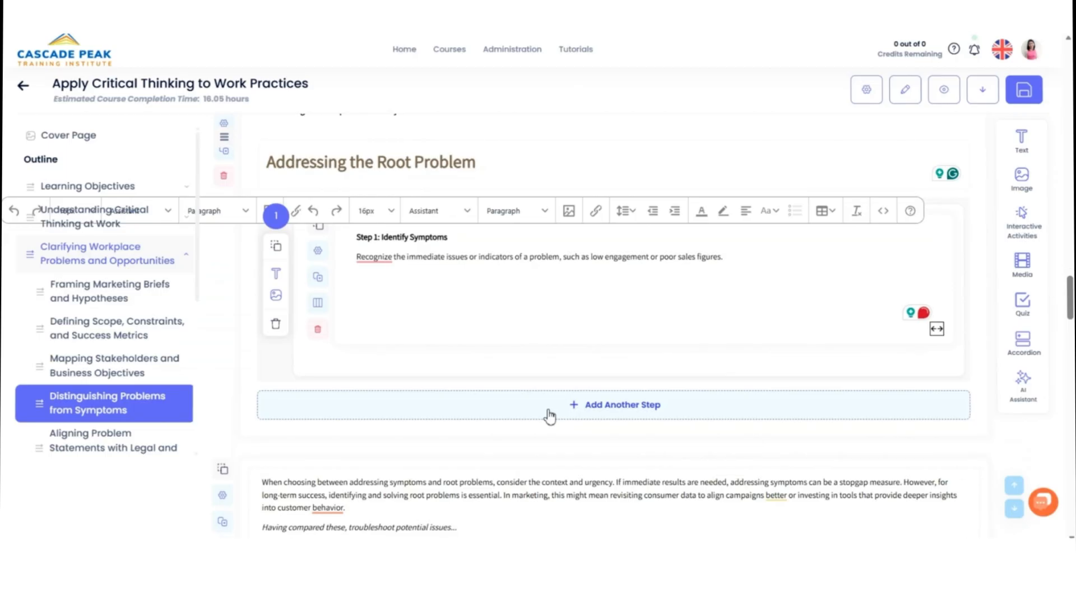
{"action": "left_click", "coordinate": [549, 416]}
{"action": "left_click", "coordinate": [504, 418]}
{"action": "type", "text": "Step 2: Analyze Causes Conduct a thorough analysis to determine the underlying causes of the identified symptoms."}
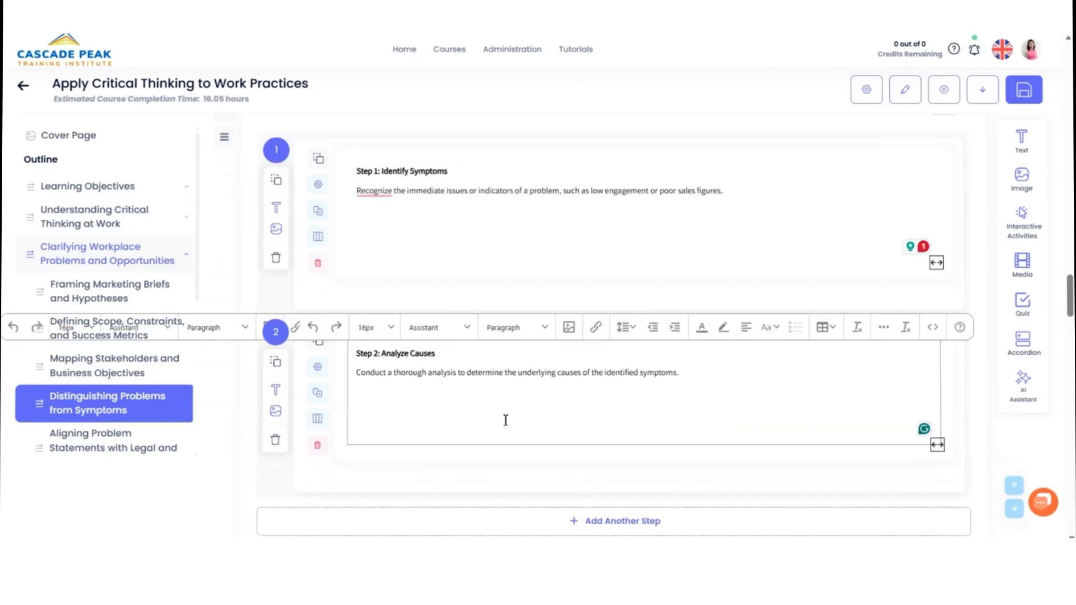
- Add a third step, "Step 3: Develop Solutions", about brainstorming and evaluating solutions to the root causes, and save the content
{"action": "scroll", "coordinate": [532, 404], "scroll_direction": "down", "scroll_amount": 3}
{"action": "left_click", "coordinate": [577, 377]}
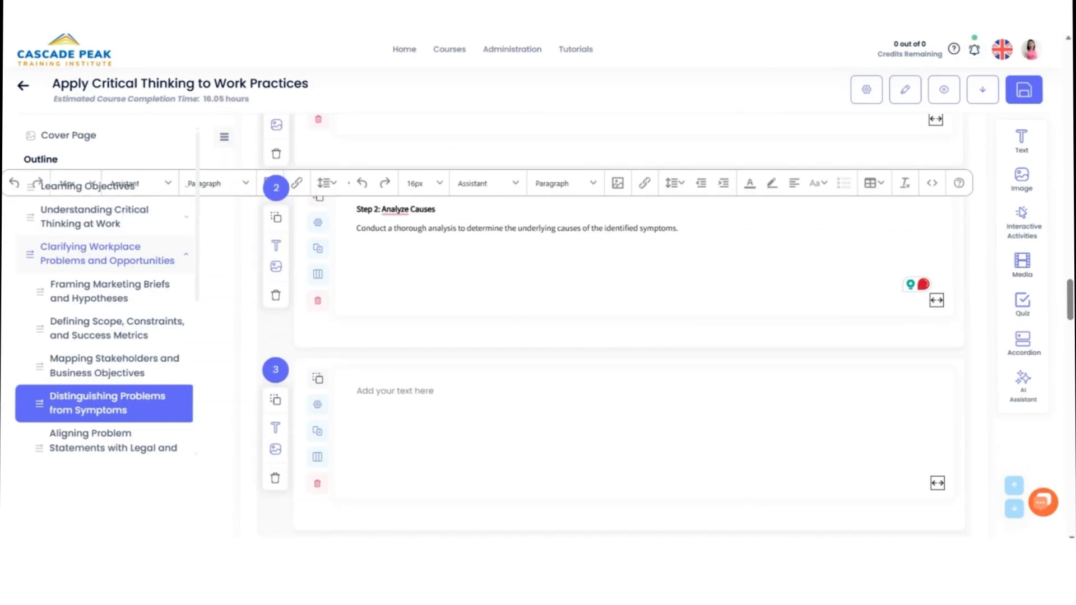
{"action": "left_click", "coordinate": [568, 401]}
{"action": "type", "text": "Step 3: Develop Solutions Brainstorm and evaluate potential solutions that address the root causes effectively."}
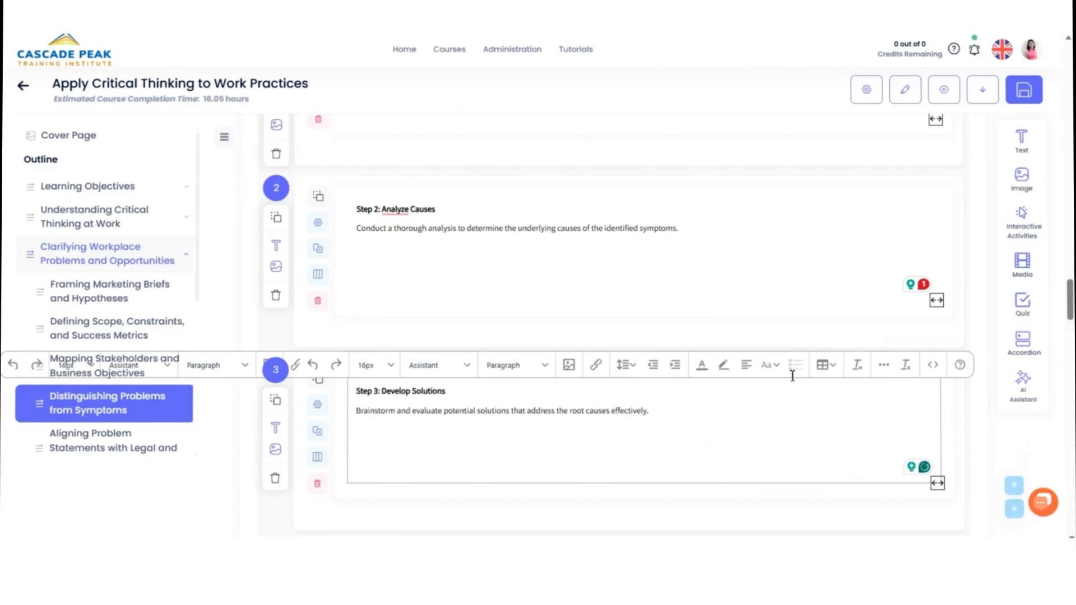
{"action": "scroll", "coordinate": [784, 280], "scroll_direction": "down", "scroll_amount": 1}
{"action": "left_click", "coordinate": [1018, 95]}
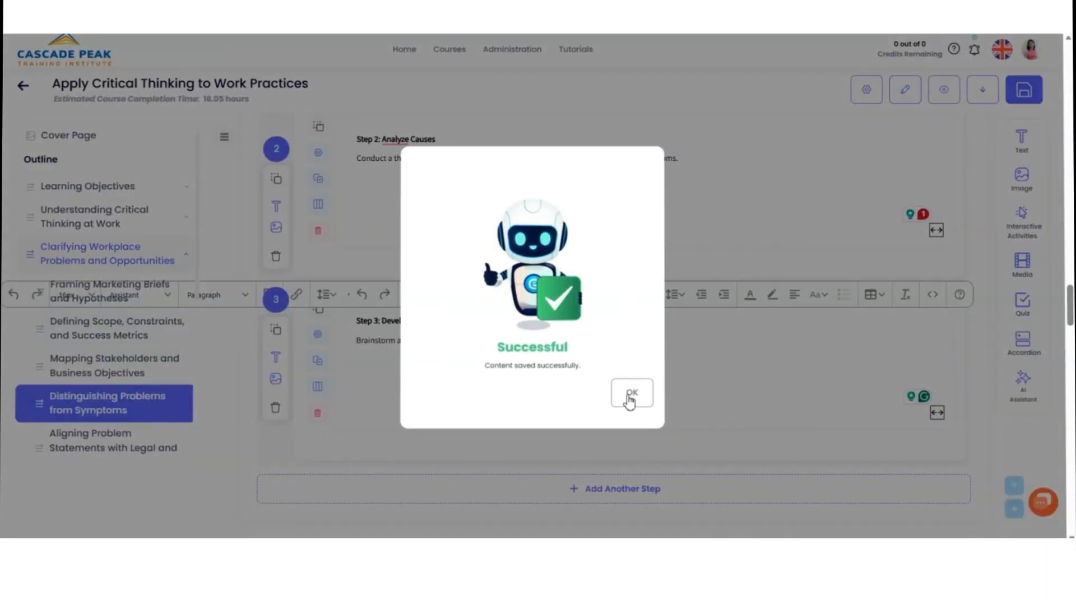
{"action": "left_click", "coordinate": [629, 392]}
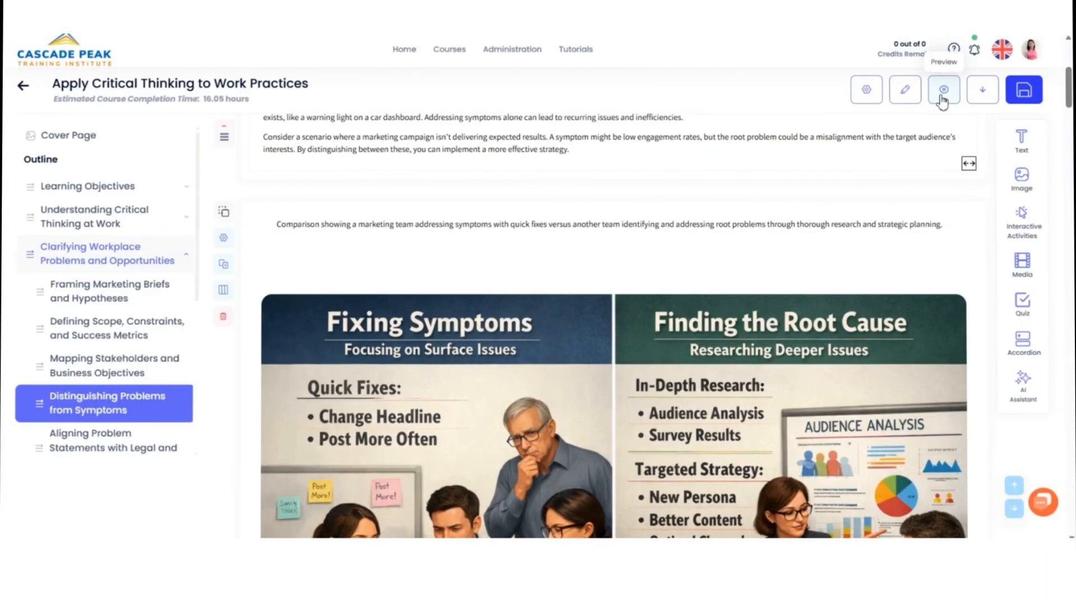
- Preview the Distinguishing Problems from Symptoms subtopic and go through the slides of the Addressing the Root Problem activity
{"action": "left_click", "coordinate": [944, 95]}
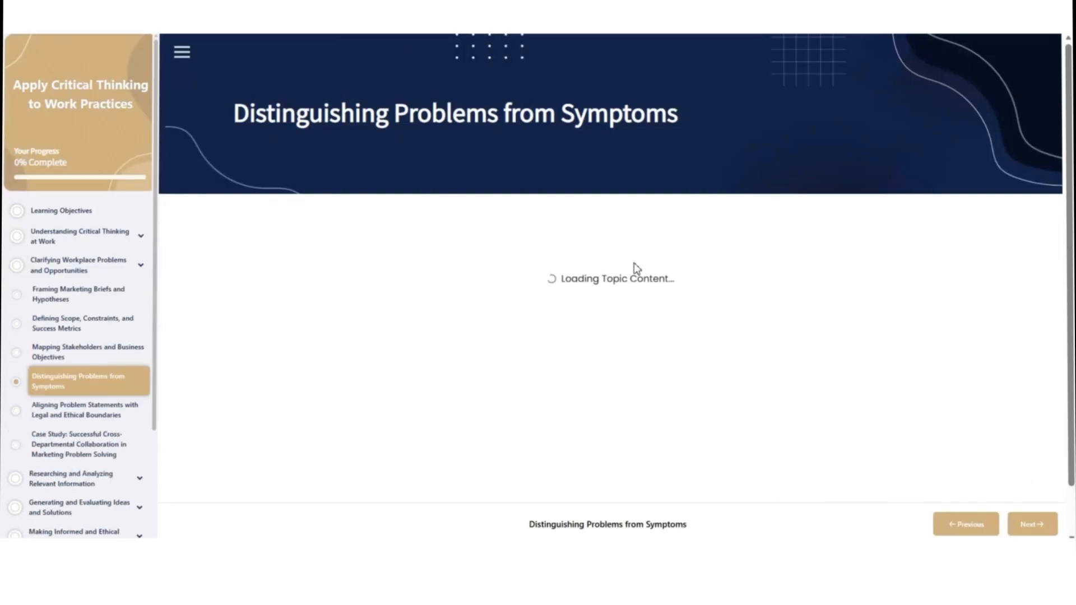
{"action": "scroll", "coordinate": [721, 317], "scroll_direction": "down", "scroll_amount": 20}
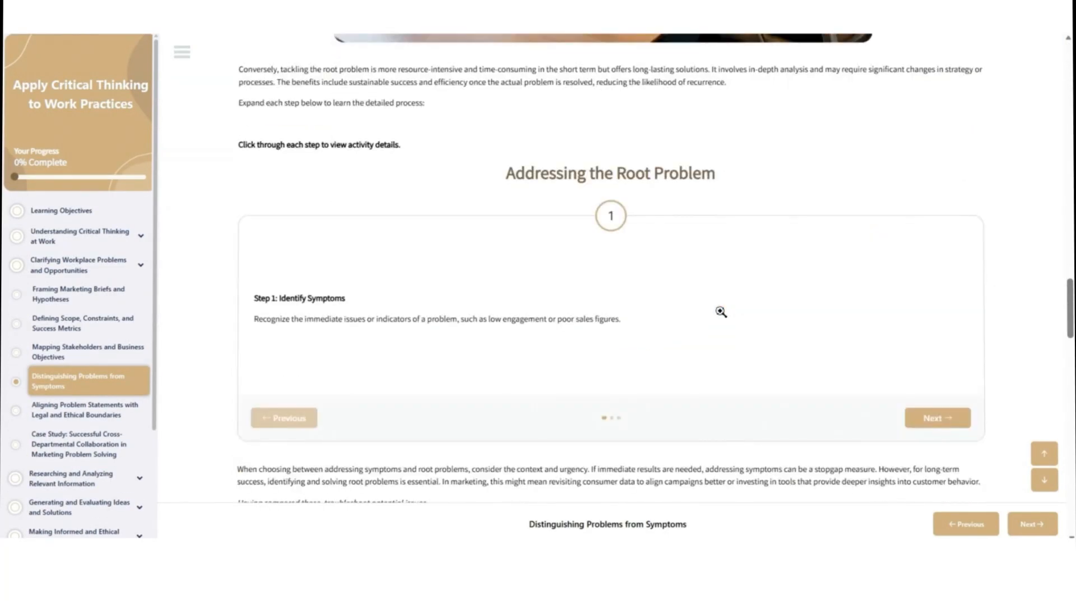
{"action": "scroll", "coordinate": [721, 312], "scroll_direction": "down", "scroll_amount": 1}
{"action": "left_click", "coordinate": [925, 348]}
{"action": "left_click", "coordinate": [925, 347]}
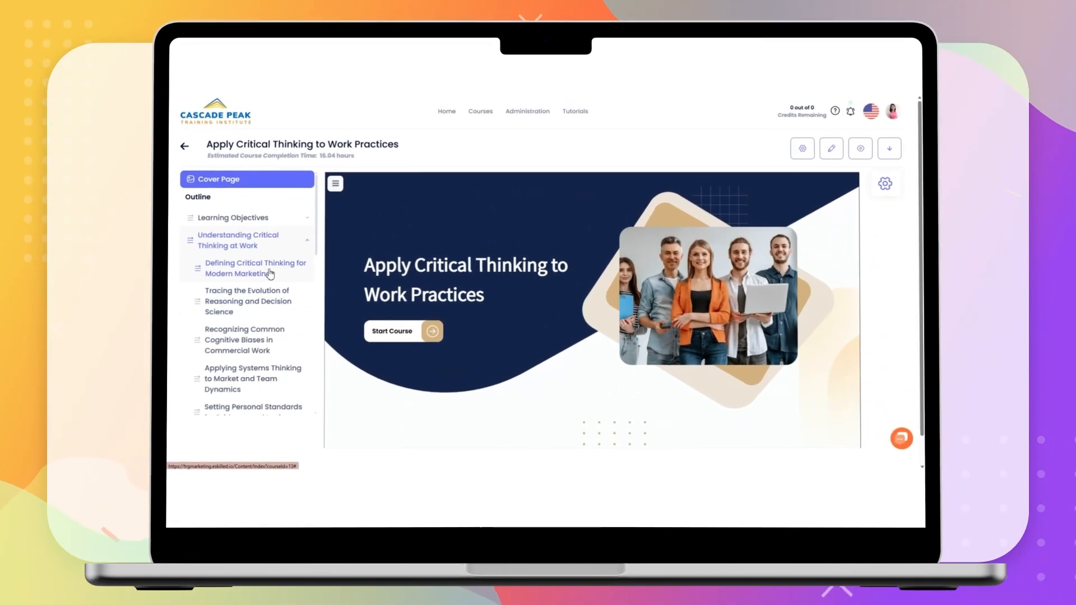
- Open the Defining Critical Thinking for Modern Marketing subtopic and add a Quiz block at its end
{"action": "left_click", "coordinate": [270, 273]}
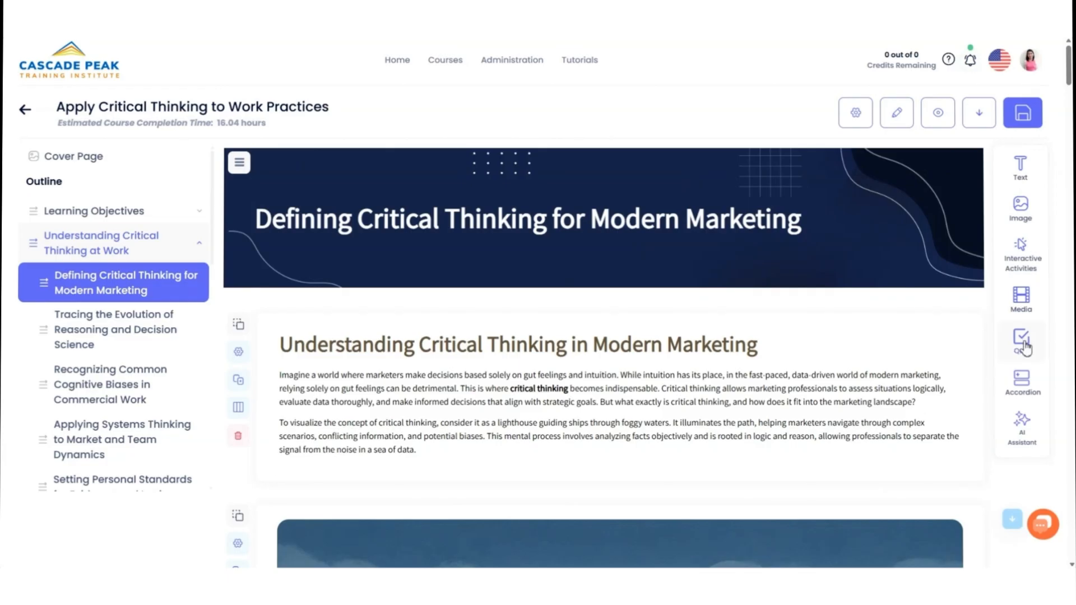
{"action": "left_click", "coordinate": [1022, 340]}
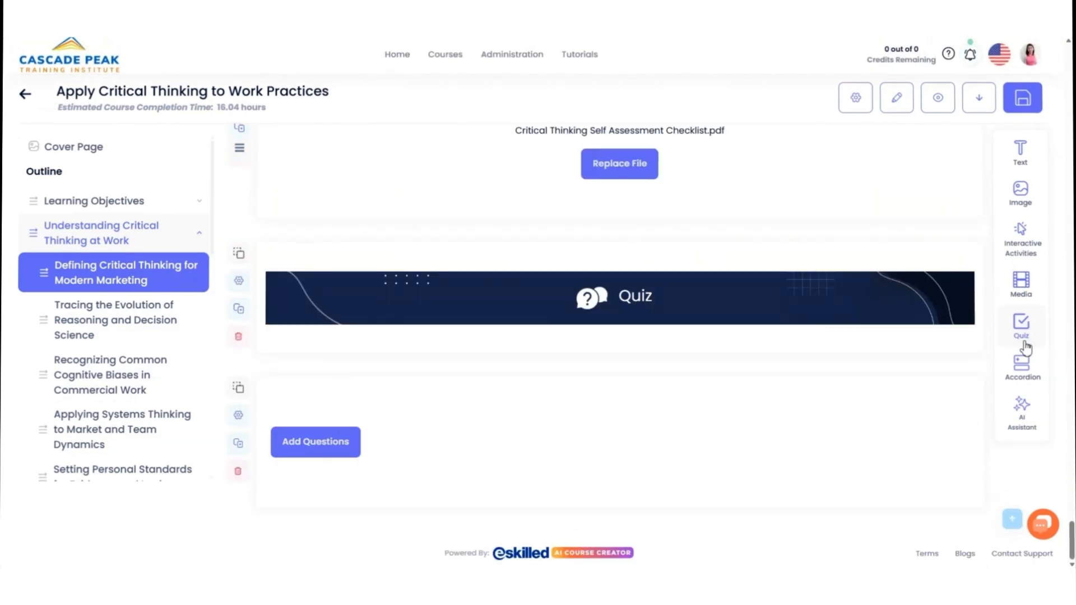
- Search existing quiz questions filtered by Internal Training, the course Apply Critical Thinking to Work Practices and the subtopic Defining Critical Thinking for Modern Marketing
{"action": "left_click", "coordinate": [317, 436]}
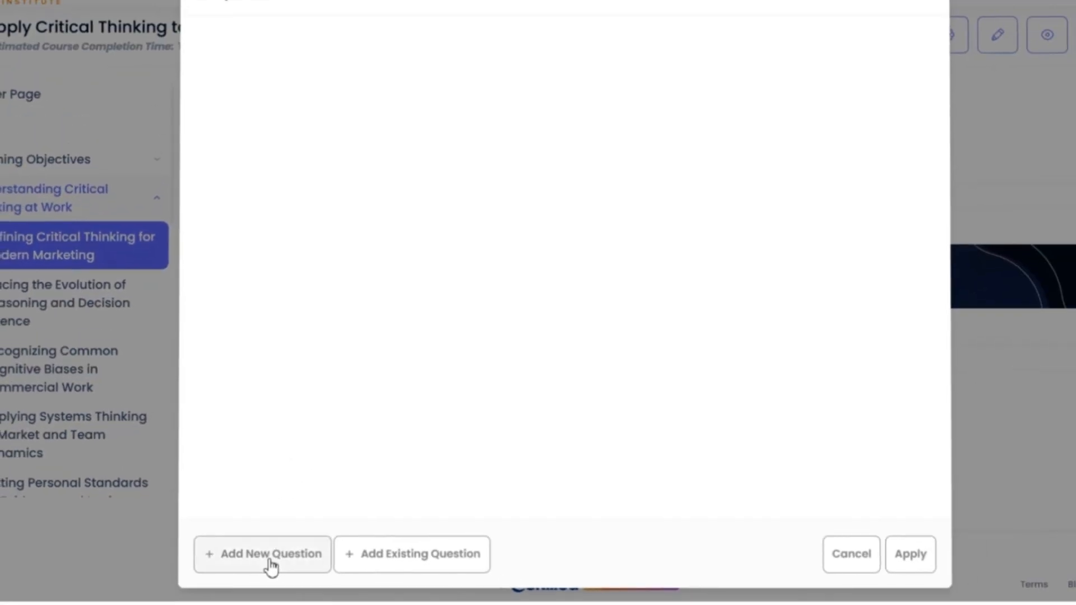
{"action": "left_click", "coordinate": [399, 560]}
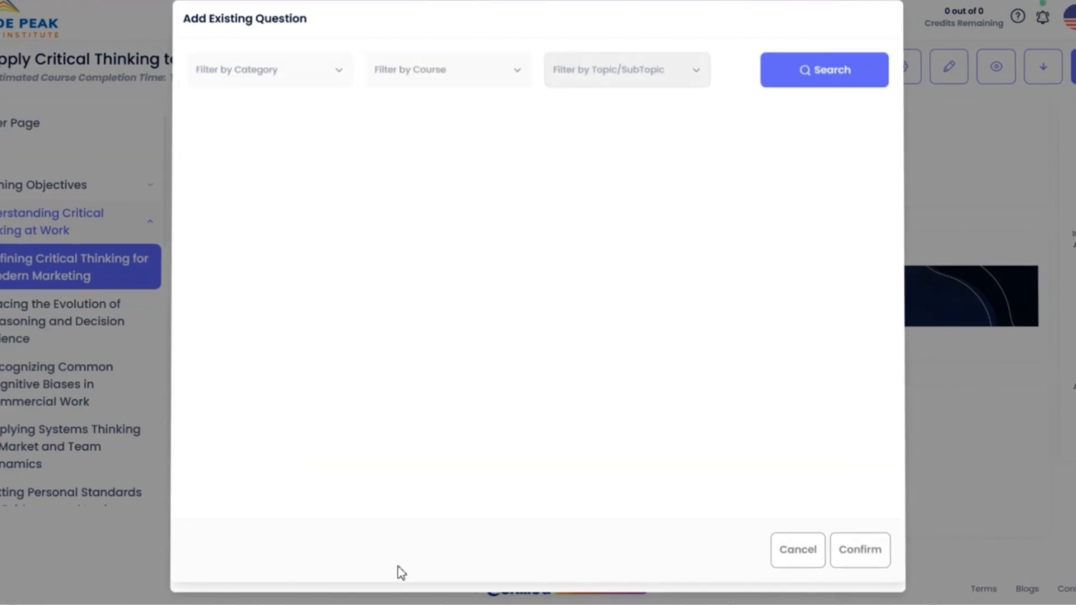
{"action": "left_click", "coordinate": [308, 97]}
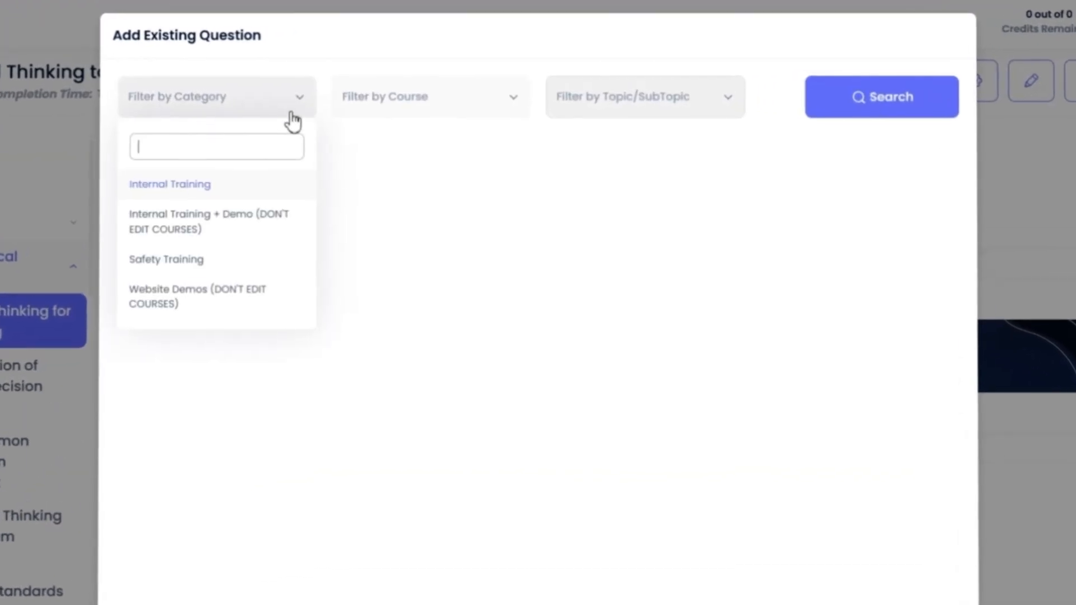
{"action": "left_click", "coordinate": [240, 192]}
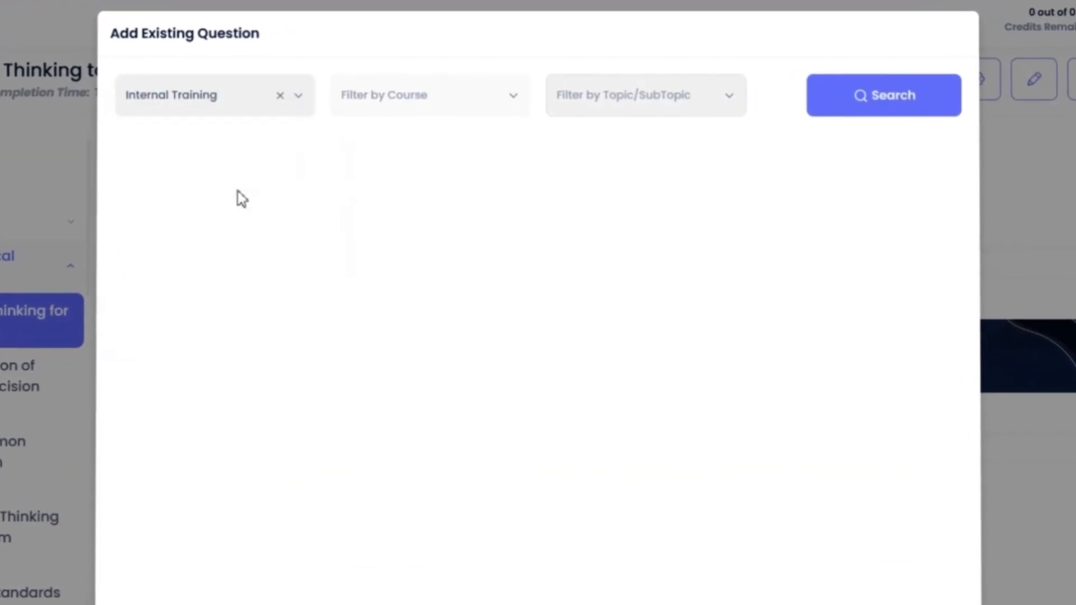
{"action": "left_click", "coordinate": [497, 108]}
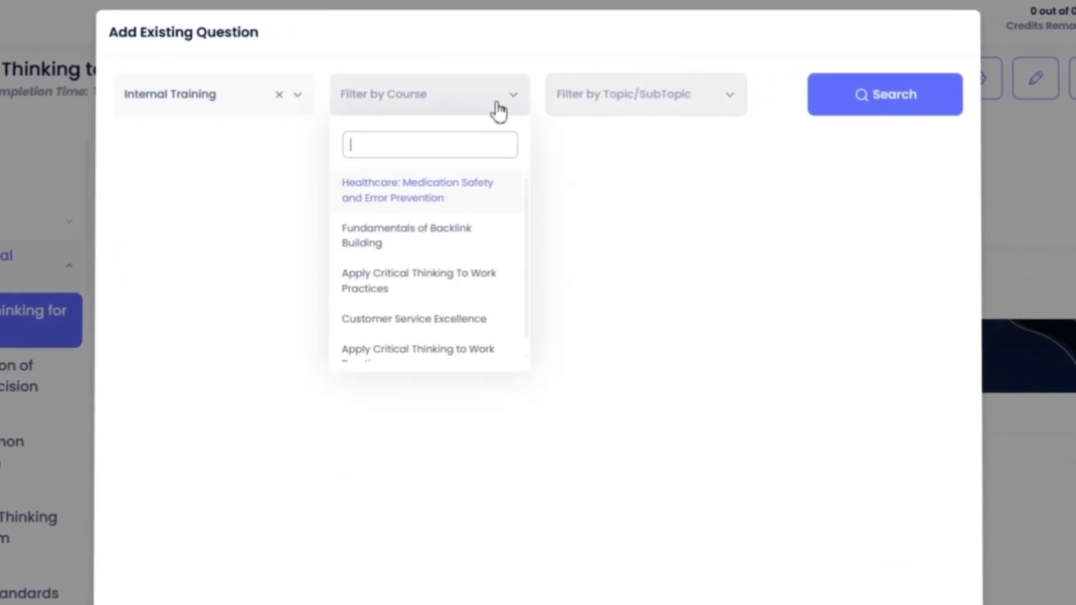
{"action": "scroll", "coordinate": [447, 361], "scroll_direction": "down", "scroll_amount": 1}
{"action": "left_click", "coordinate": [449, 353]}
{"action": "left_click", "coordinate": [644, 112]}
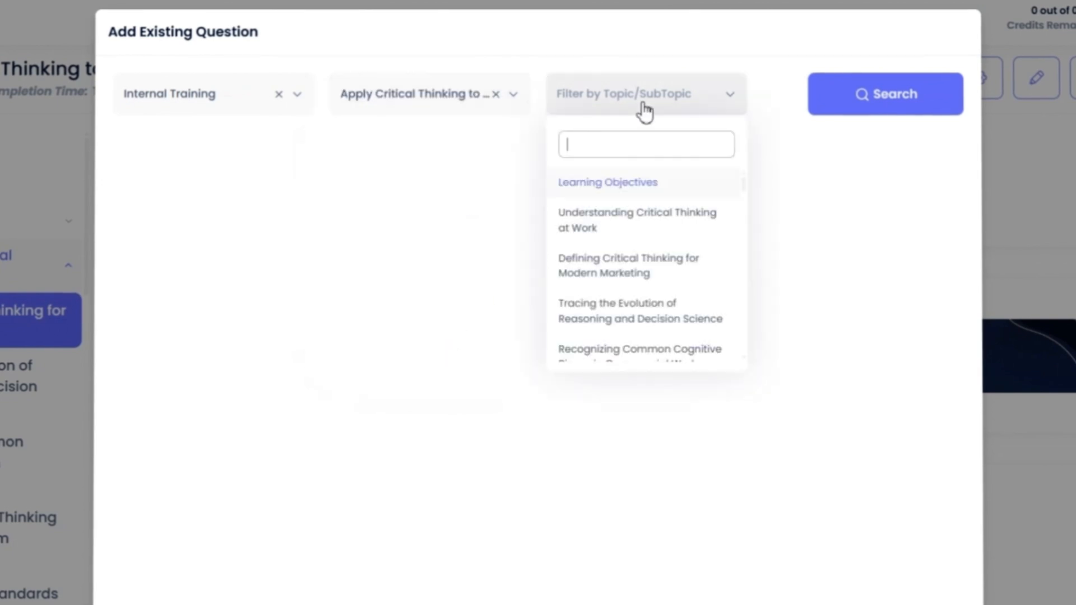
{"action": "left_click", "coordinate": [641, 270]}
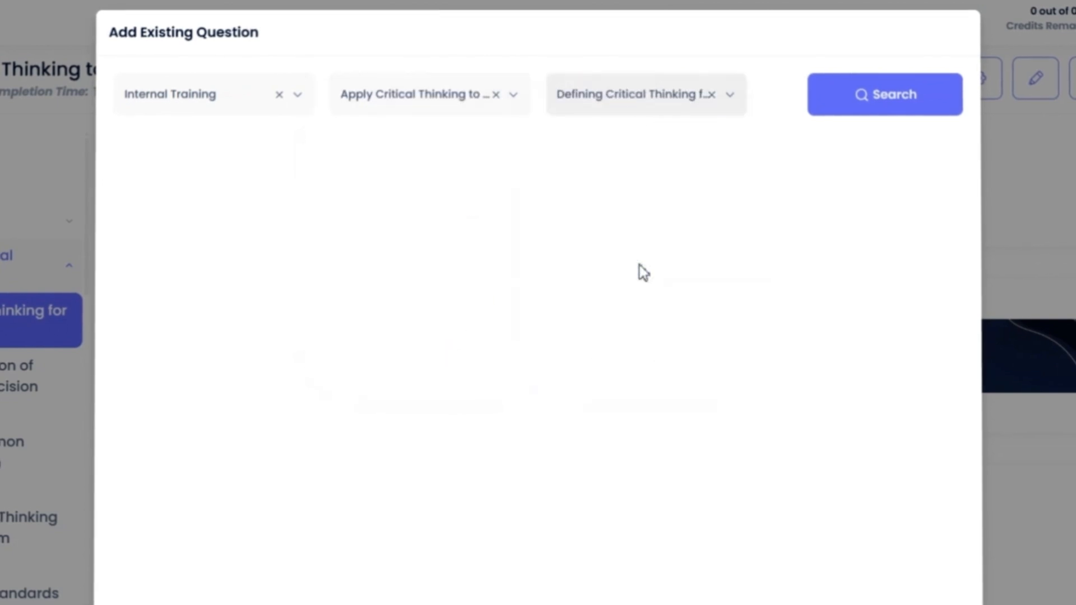
{"action": "left_click", "coordinate": [878, 120]}
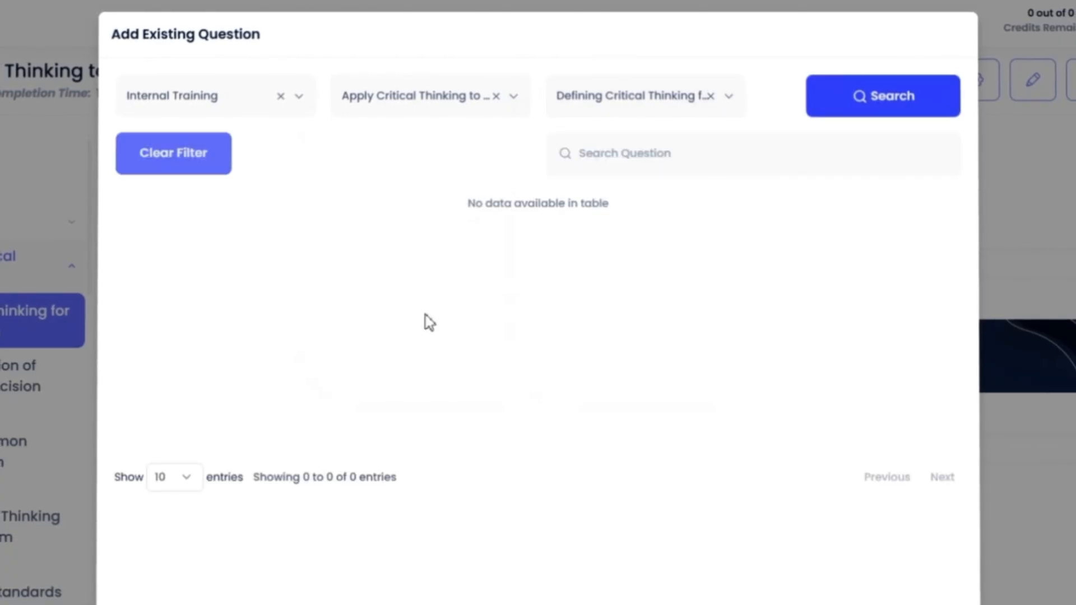
- Add the existing questions about a marketing project's scope, the marketing brief's blanks and matching marketing concepts to the quiz
{"action": "left_click", "coordinate": [137, 205]}
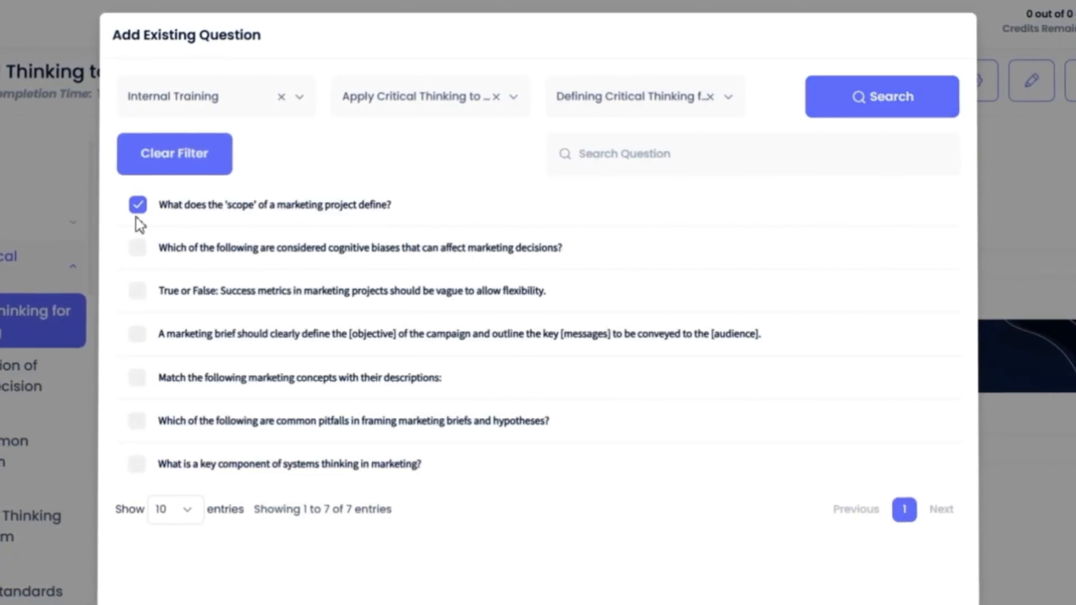
{"action": "left_click", "coordinate": [136, 336]}
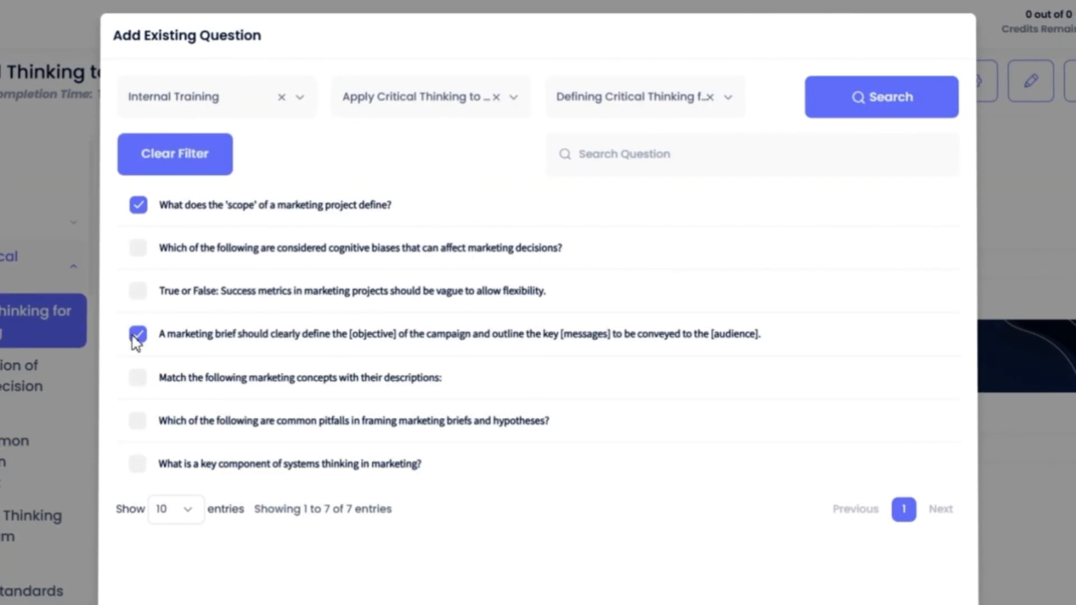
{"action": "left_click", "coordinate": [140, 379]}
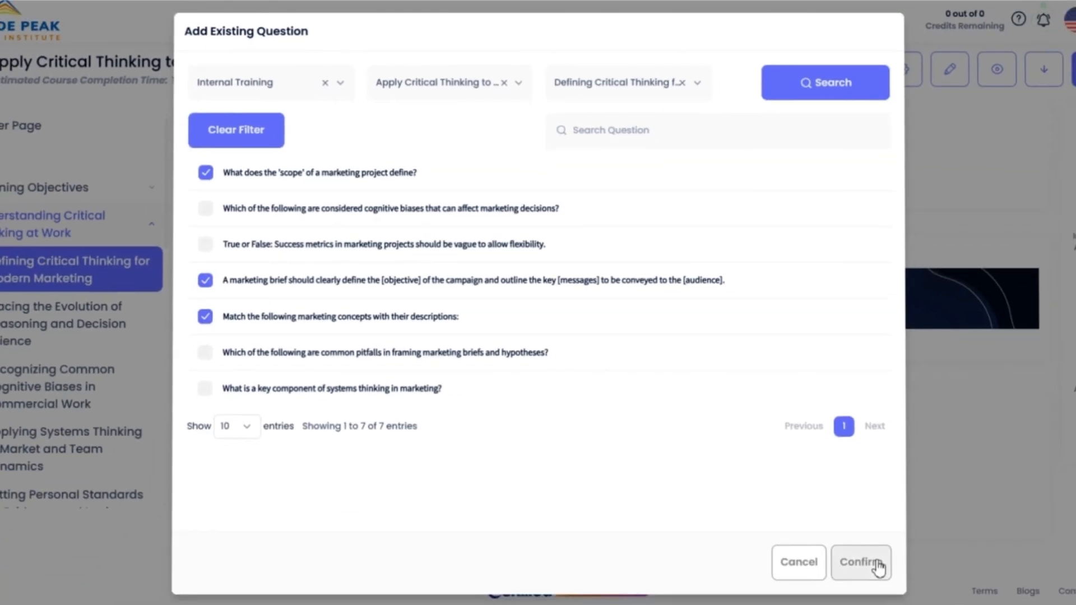
{"action": "left_click", "coordinate": [877, 566]}
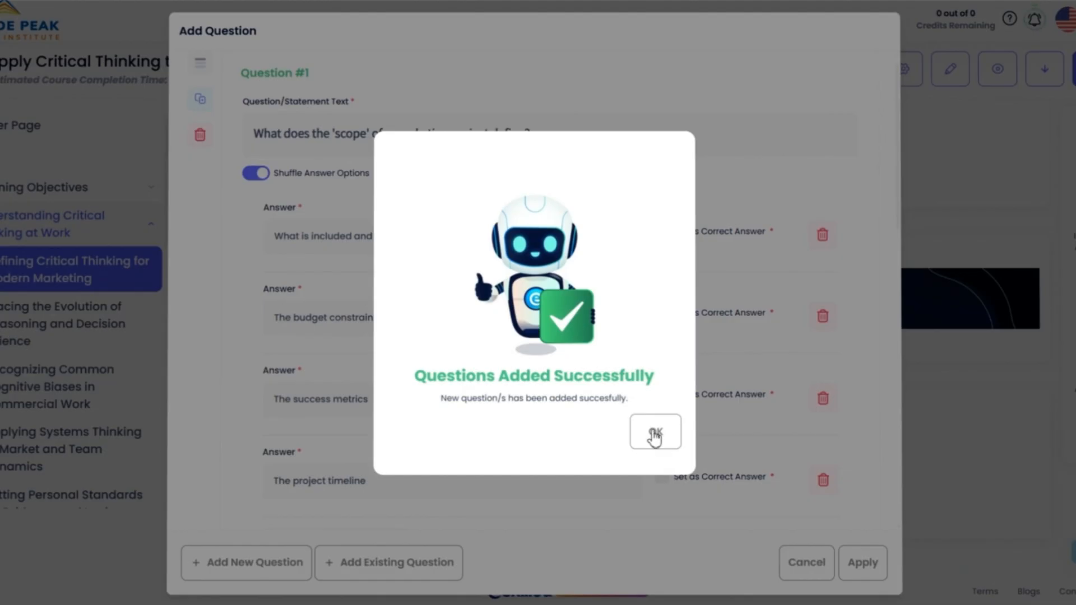
{"action": "left_click", "coordinate": [655, 435]}
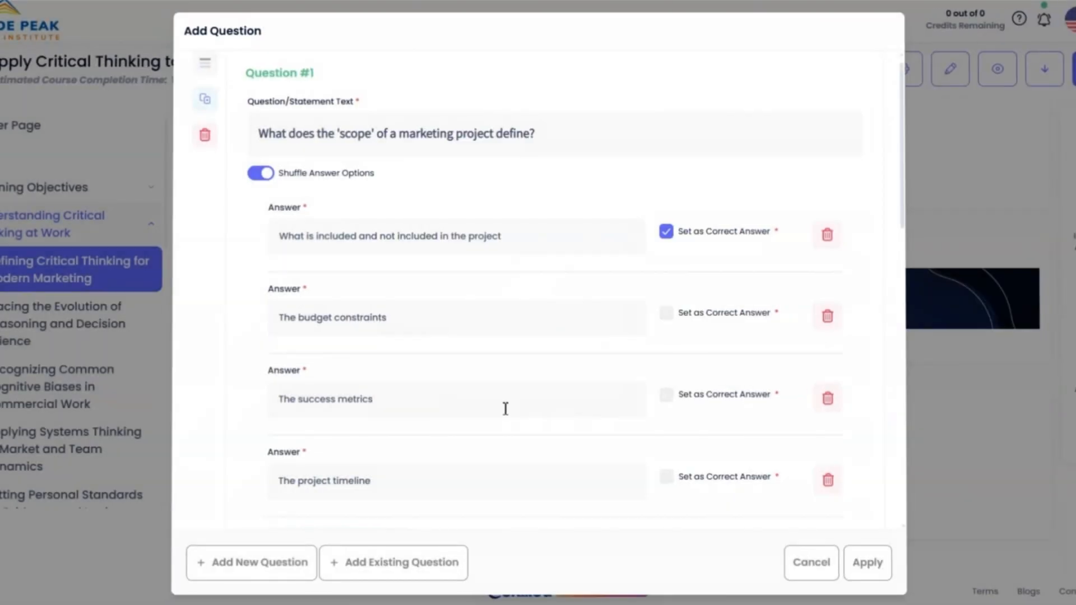
- Add the question "True or False: Success metrics in marketing projects should be vague to allow flexibility.", mark FALSE correct, apply the questions and save the content
{"action": "left_click", "coordinate": [271, 567]}
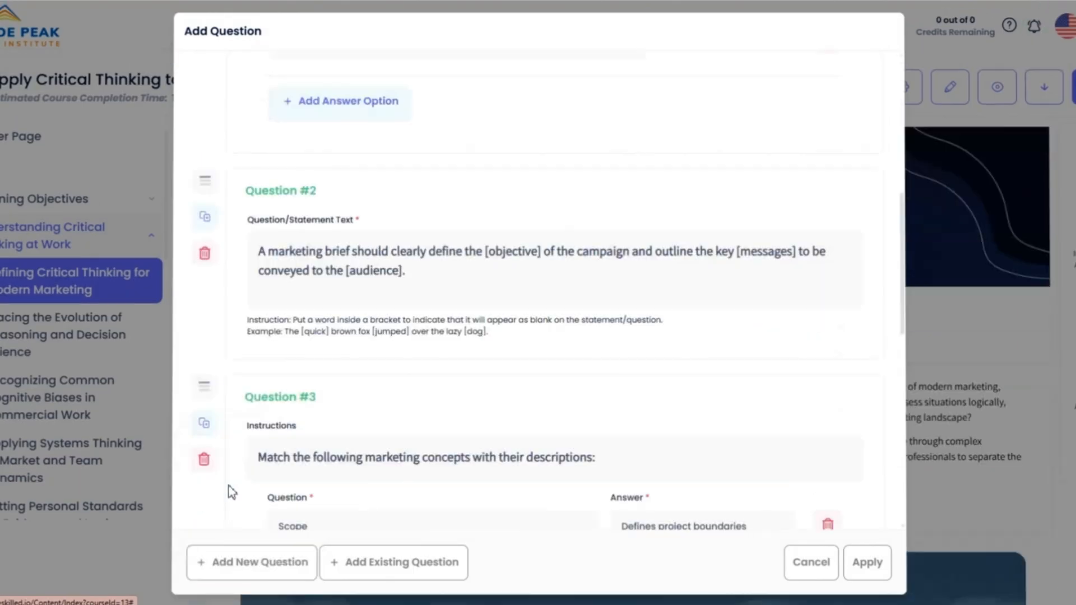
{"action": "left_click", "coordinate": [315, 357]}
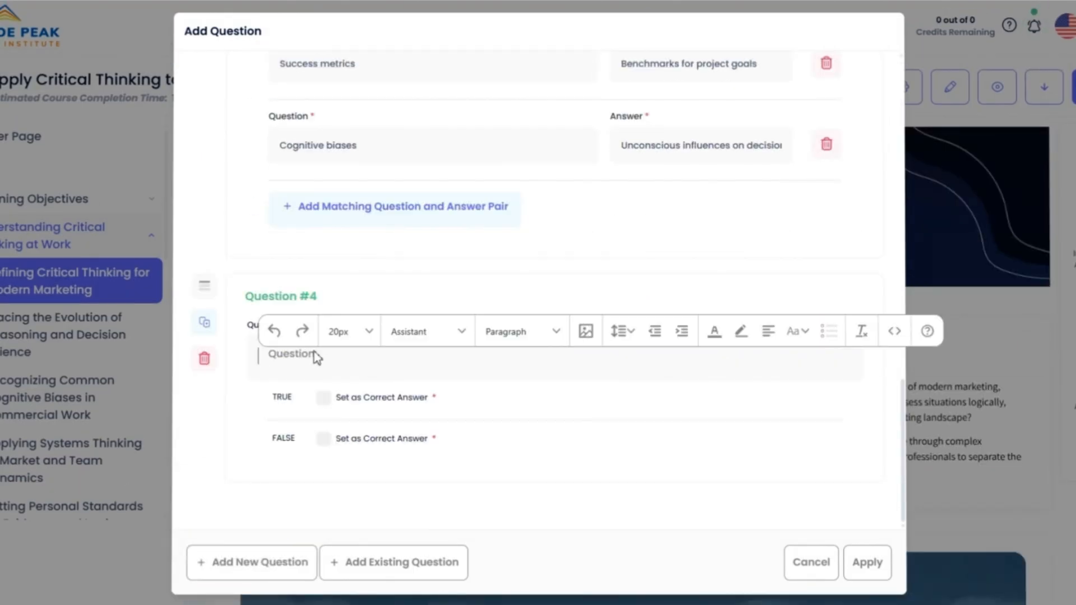
{"action": "type", "text": "True or False: Success metr"}
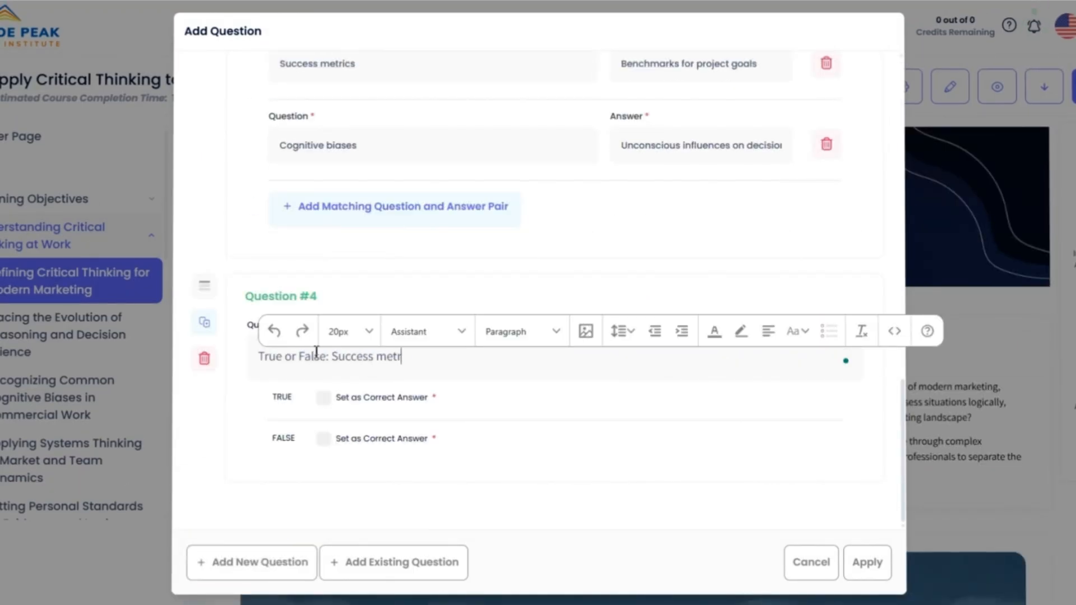
{"action": "type", "text": "ics in marketing projects should be "}
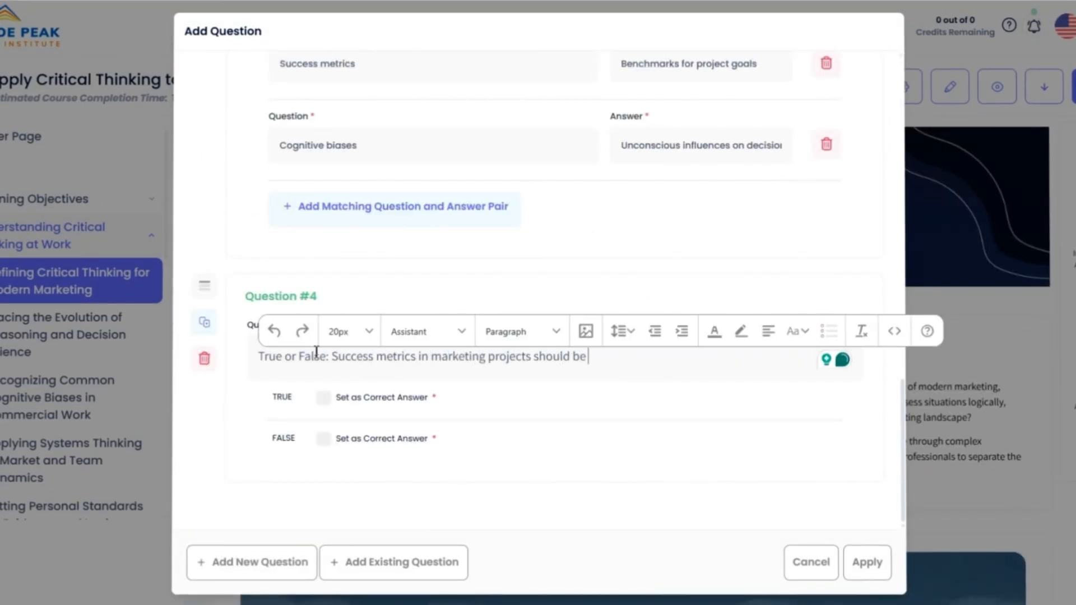
{"action": "type", "text": "vague to allow flexibility."}
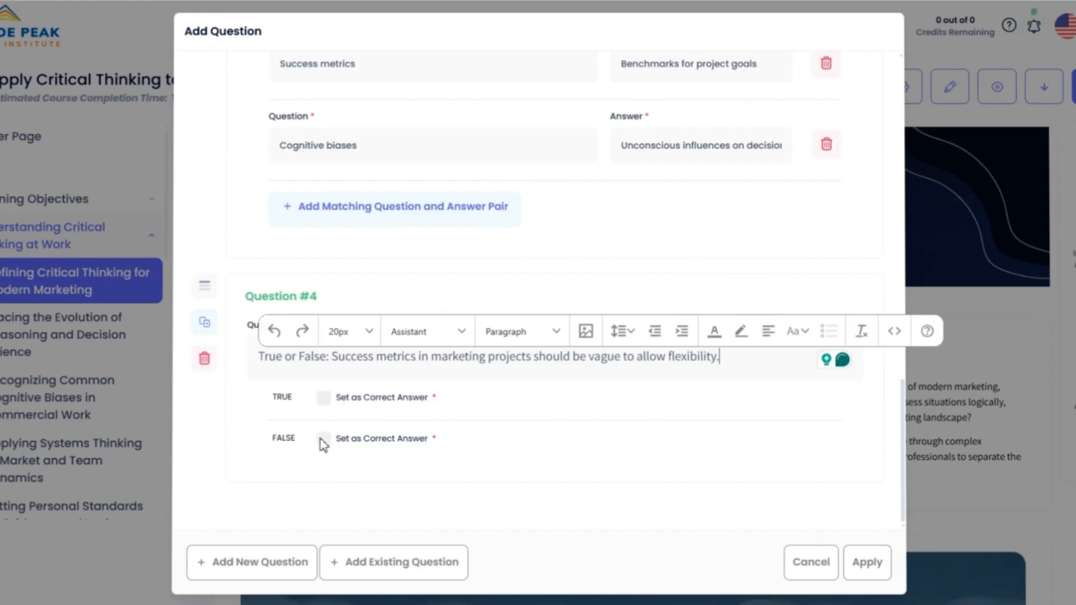
{"action": "left_click", "coordinate": [323, 438]}
{"action": "left_click", "coordinate": [873, 571]}
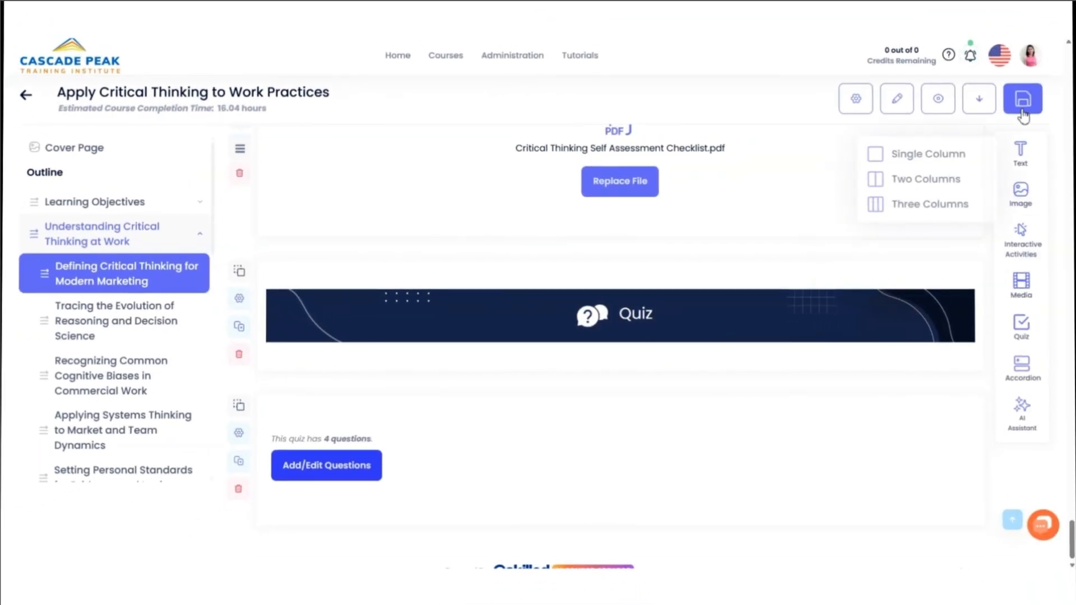
{"action": "left_click", "coordinate": [1023, 112]}
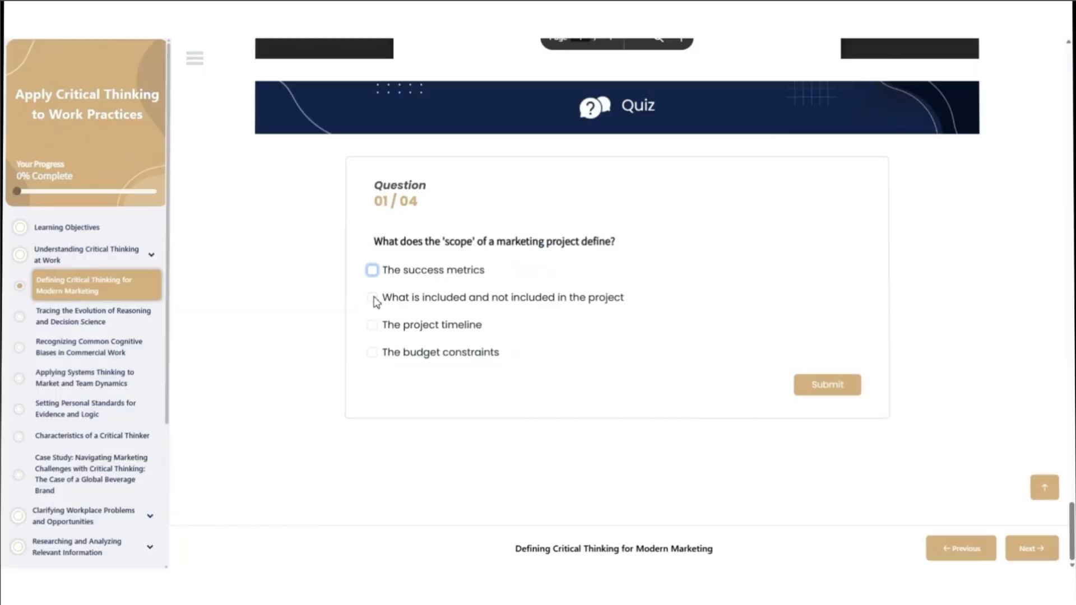
- In the course preview, answer the quiz's scope question with "What is included and not included in the project" and continue
{"action": "left_click", "coordinate": [373, 297]}
{"action": "left_click", "coordinate": [798, 386]}
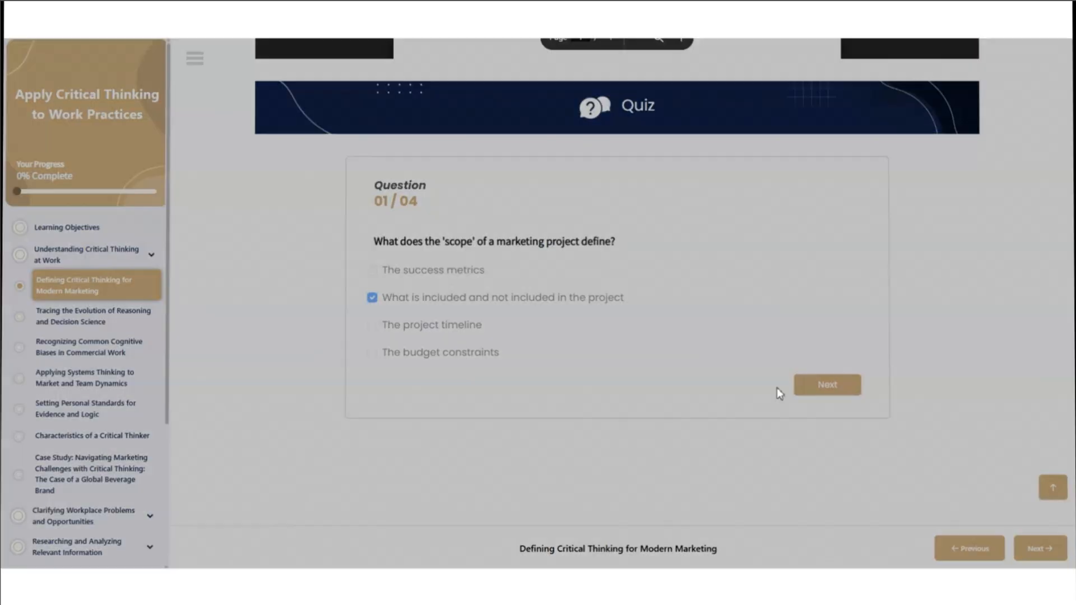
{"action": "left_click", "coordinate": [660, 426]}
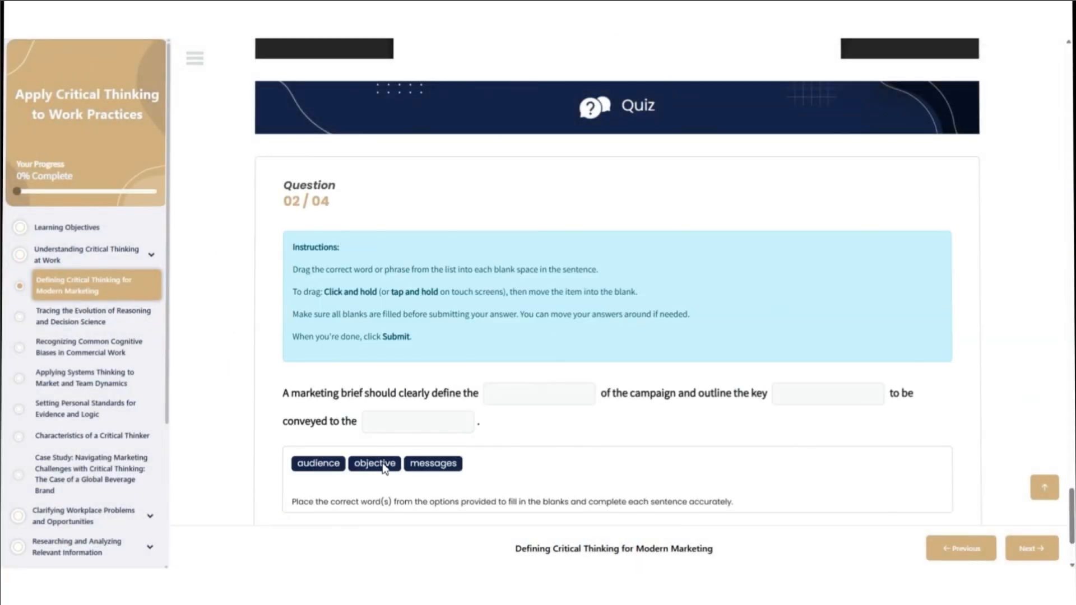
- Fill the marketing brief blanks with objective, messages and audience in the previewed quiz, submit them and try the matching question
{"action": "left_click_drag", "start_coordinate": [376, 463], "coordinate": [573, 388]}
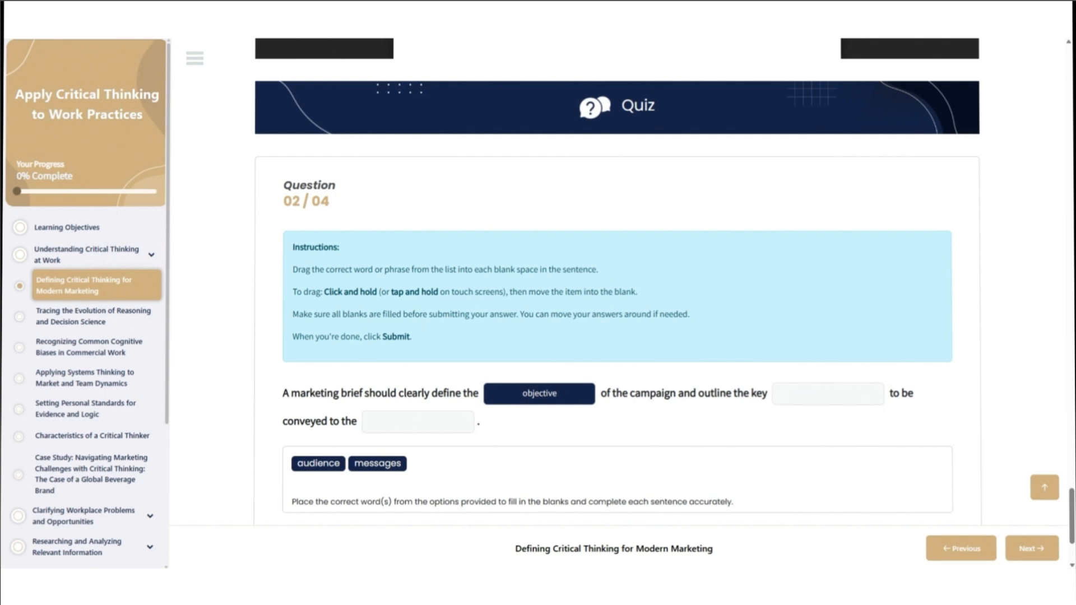
{"action": "left_click_drag", "start_coordinate": [377, 463], "coordinate": [828, 394]}
{"action": "left_click_drag", "start_coordinate": [333, 473], "coordinate": [454, 431]}
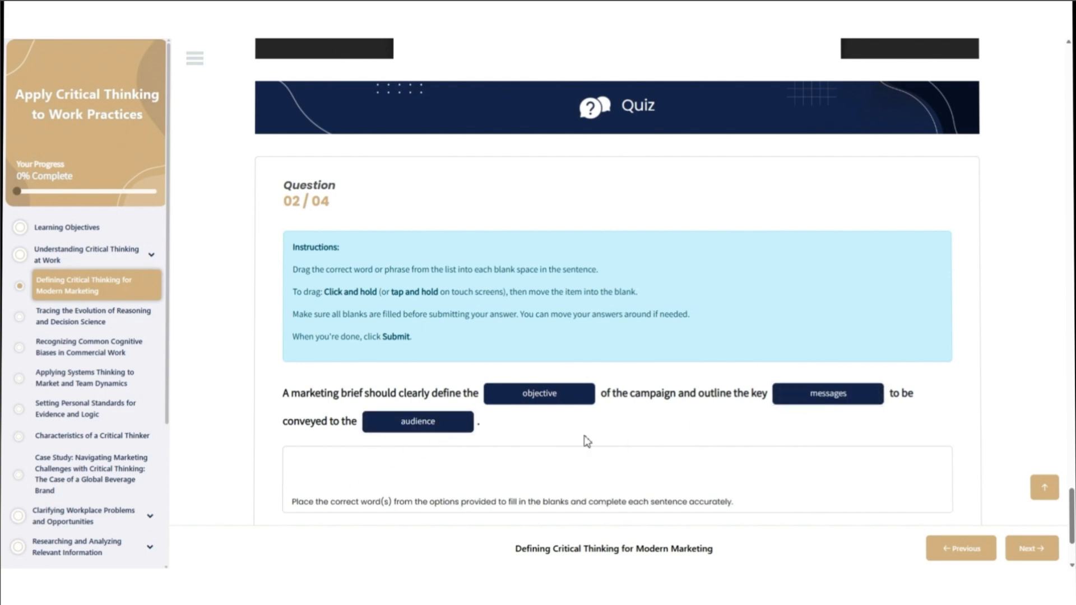
{"action": "scroll", "coordinate": [586, 440], "scroll_direction": "down", "scroll_amount": 3}
{"action": "left_click", "coordinate": [645, 415]}
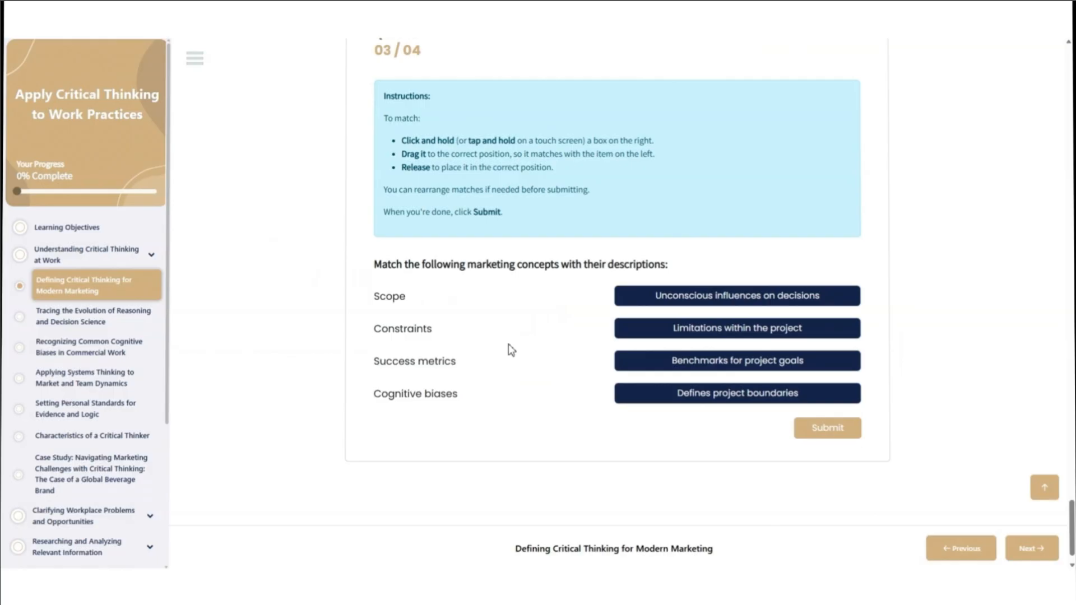
{"action": "left_click_drag", "start_coordinate": [736, 504], "coordinate": [737, 423]}
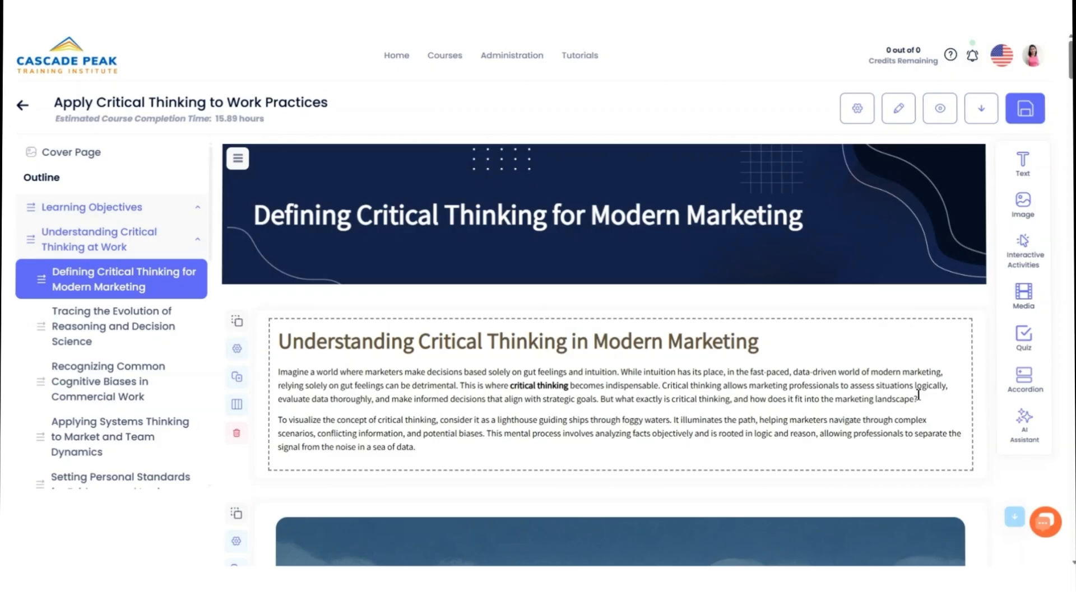
- Generate an AI case study covering only the Defining Critical Thinking for Modern Marketing subtopic and save the content
{"action": "left_click", "coordinate": [1023, 423]}
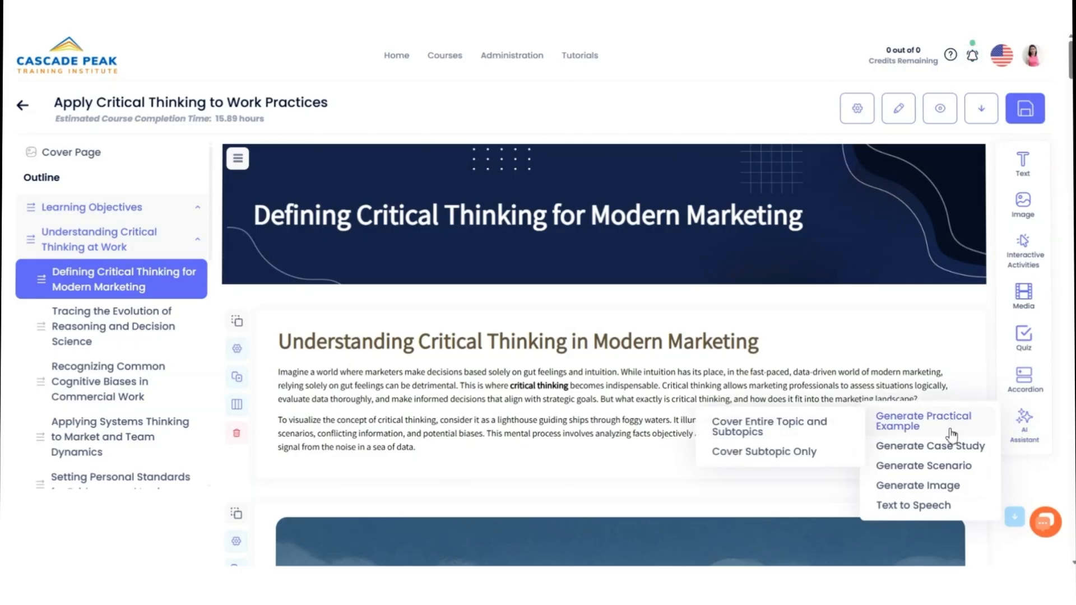
{"action": "mouse_move", "coordinate": [948, 506]}
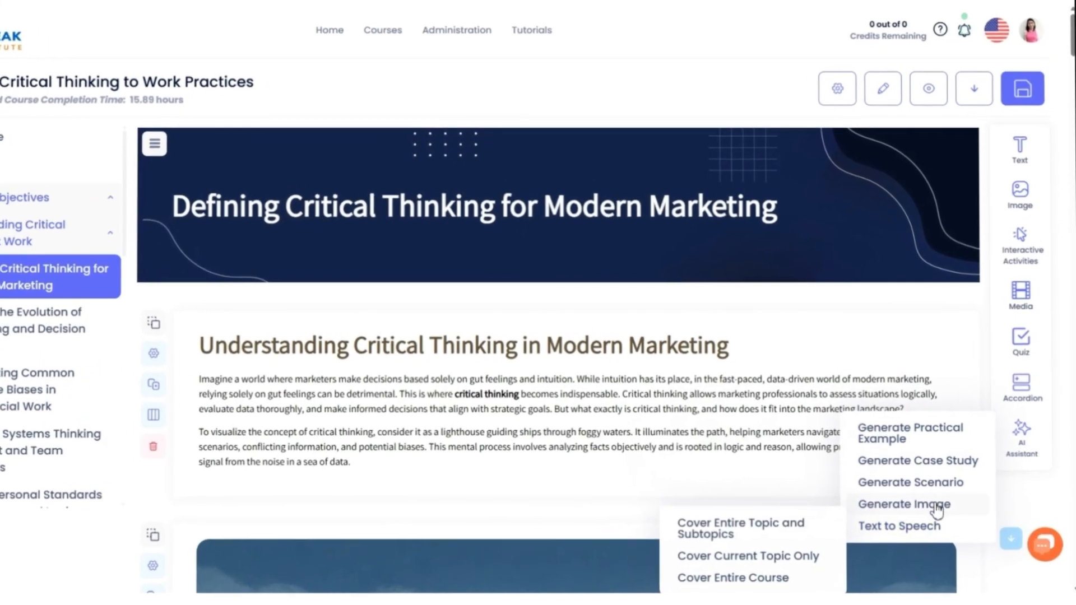
{"action": "mouse_move", "coordinate": [940, 456]}
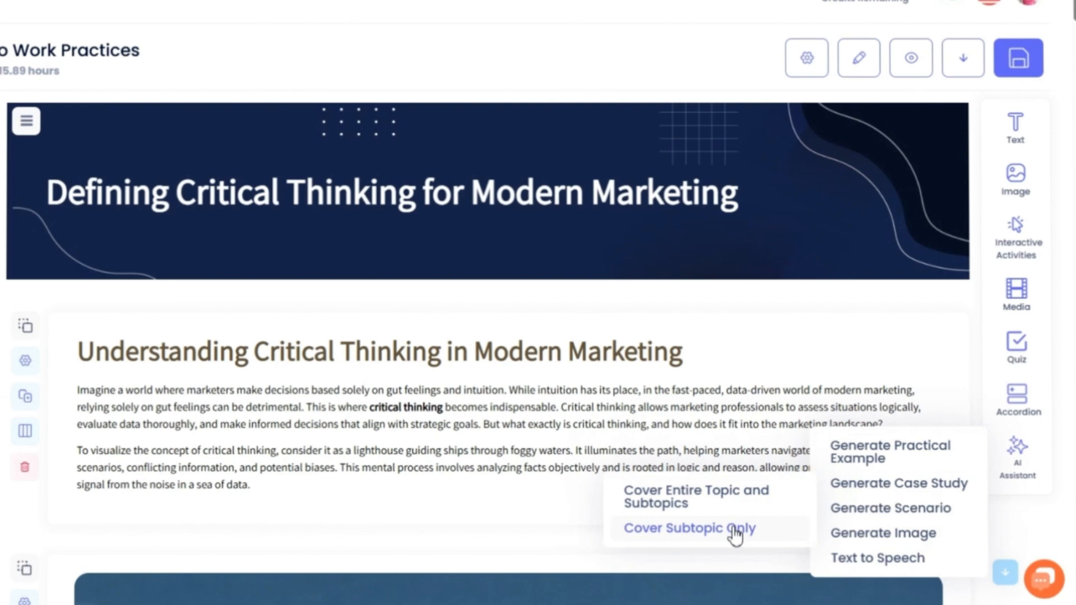
{"action": "left_click", "coordinate": [734, 529]}
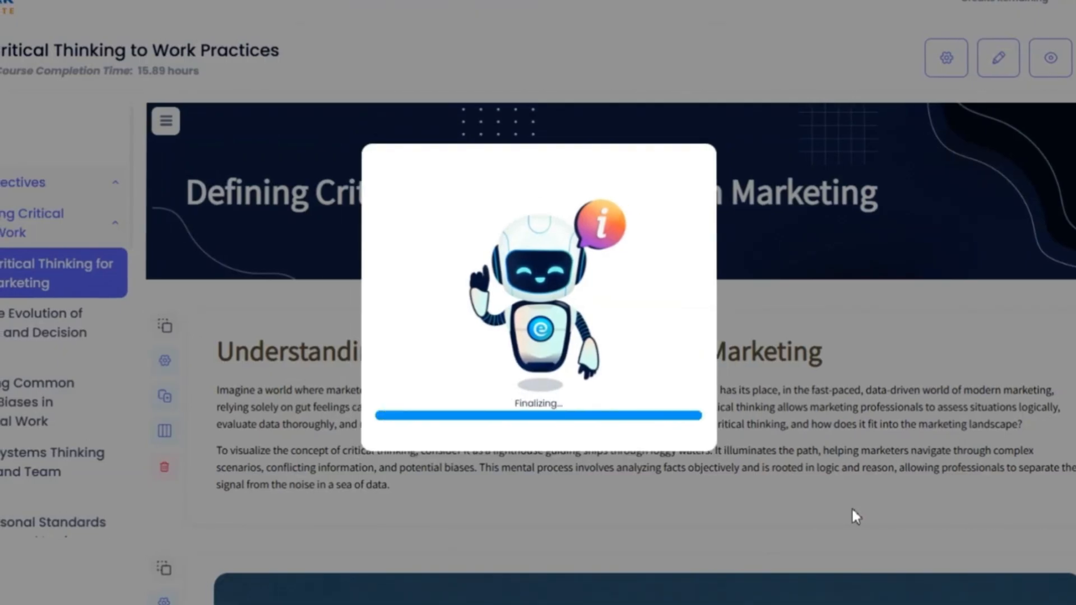
{"action": "left_click", "coordinate": [668, 440]}
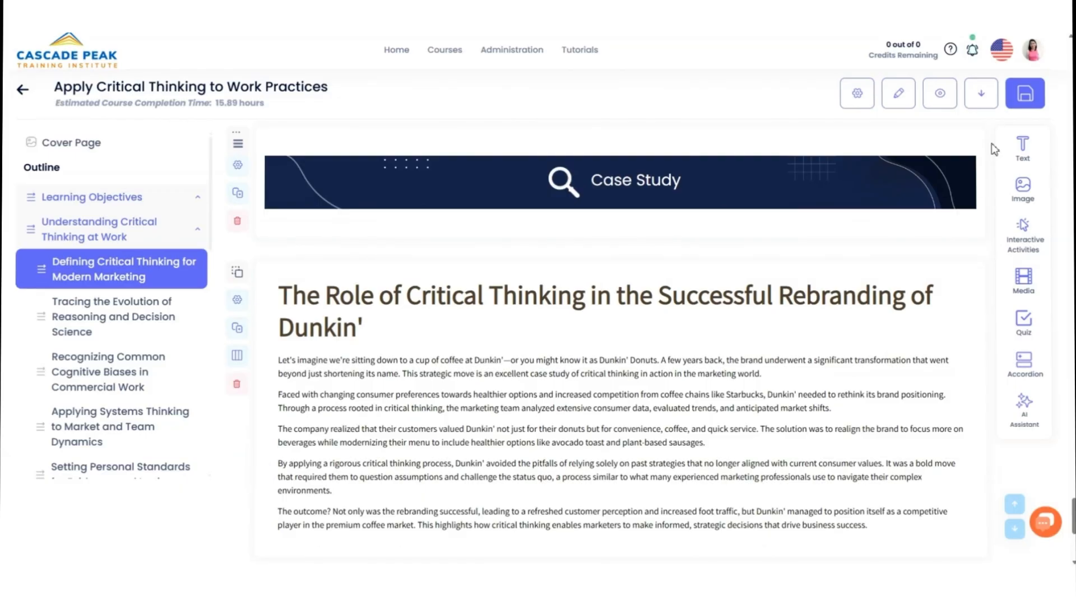
{"action": "left_click", "coordinate": [1024, 94]}
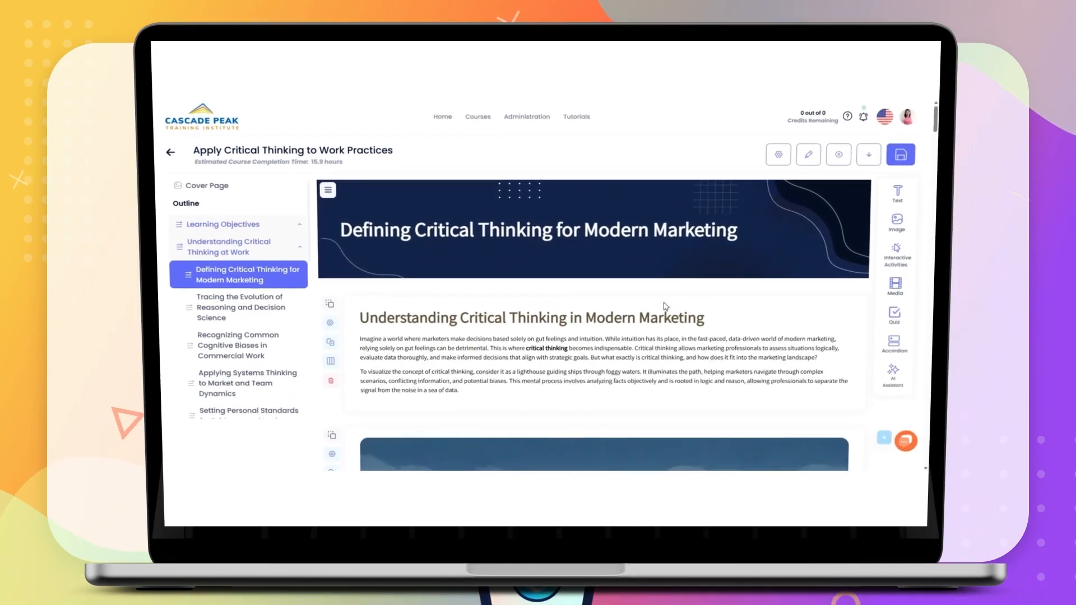
- Start a text-to-speech conversion covering the entire course with English (US) as the language
{"action": "left_click", "coordinate": [894, 374]}
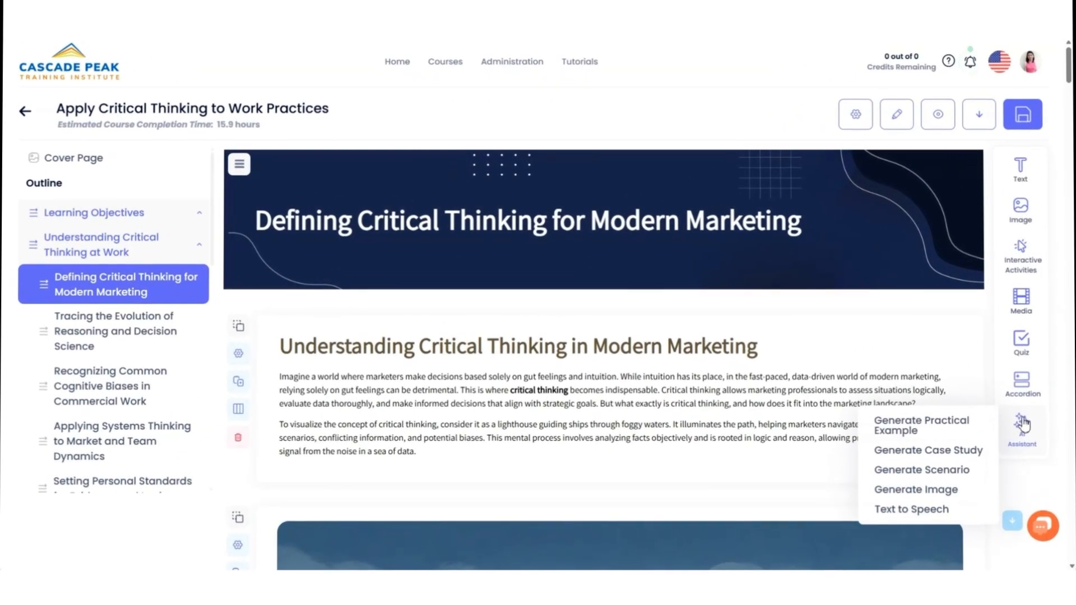
{"action": "mouse_move", "coordinate": [928, 510]}
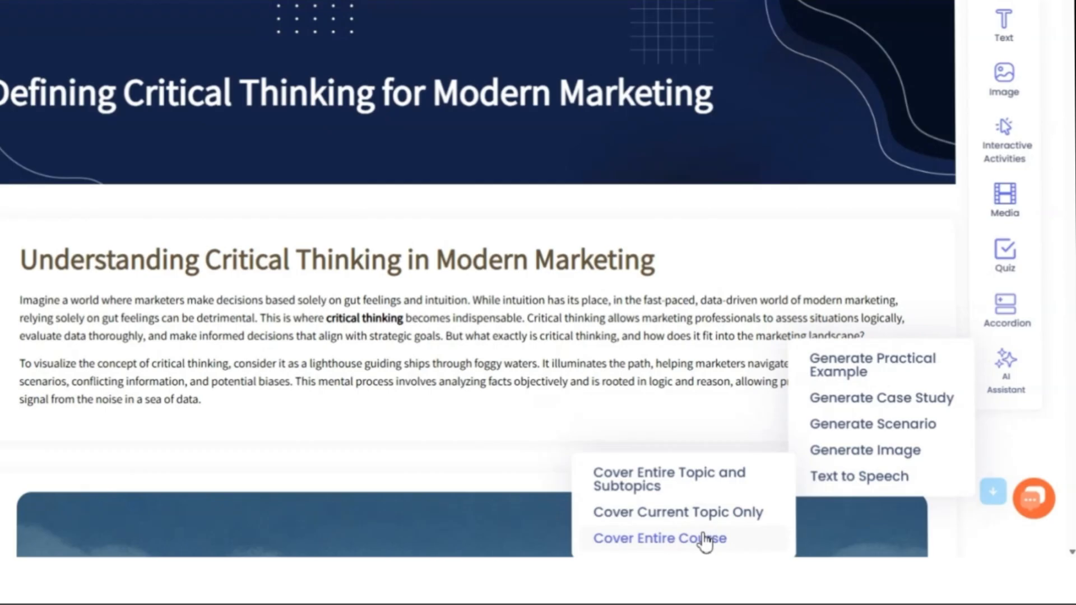
{"action": "left_click", "coordinate": [709, 541]}
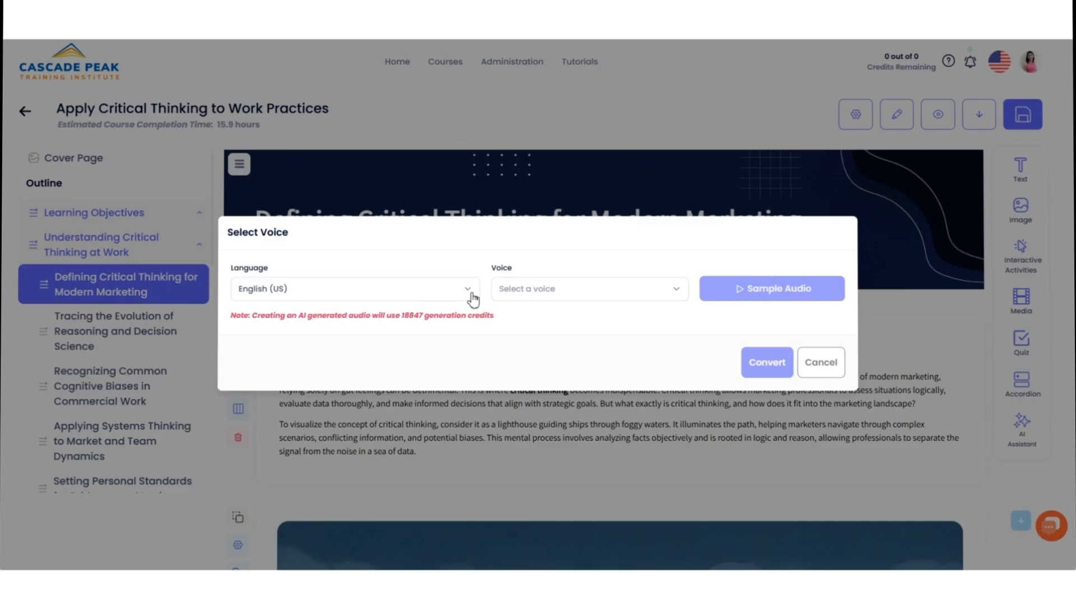
{"action": "left_click", "coordinate": [401, 255]}
{"action": "scroll", "coordinate": [300, 394], "scroll_direction": "down", "scroll_amount": 5}
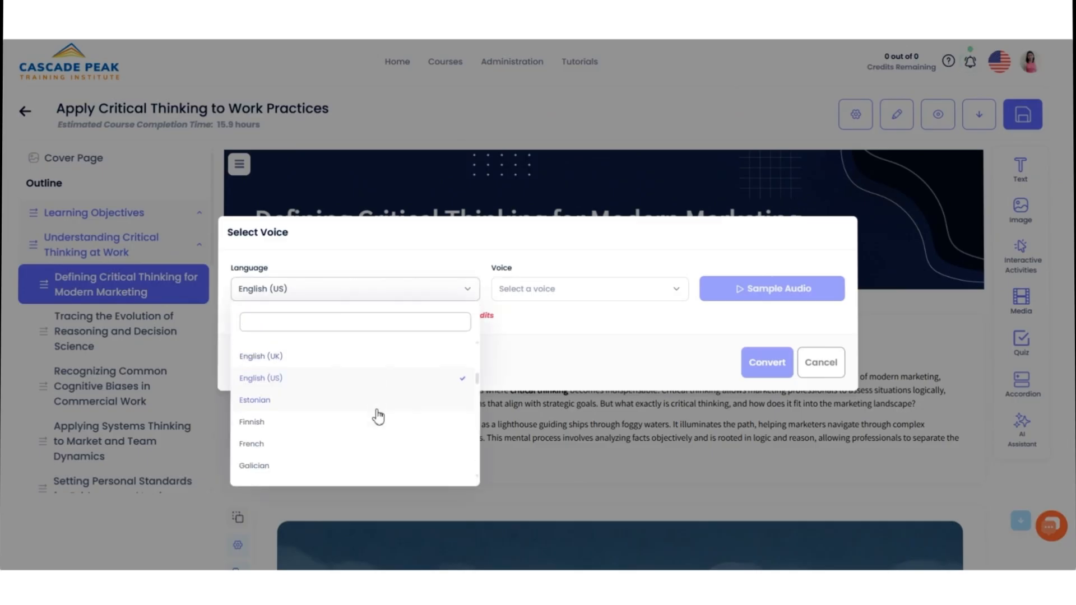
{"action": "scroll", "coordinate": [380, 421], "scroll_direction": "up", "scroll_amount": 5}
{"action": "left_click", "coordinate": [427, 501]}
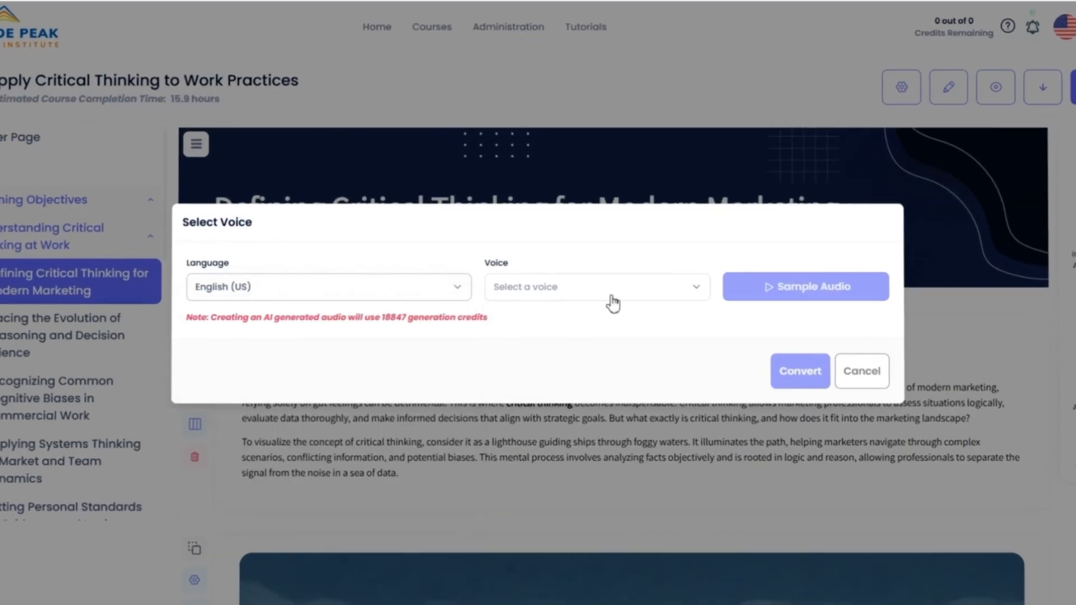
- Choose the Andrew (US) voice, convert the course content to audio and dismiss the completion dialog
{"action": "left_click", "coordinate": [614, 295]}
{"action": "scroll", "coordinate": [598, 426], "scroll_direction": "down", "scroll_amount": 5}
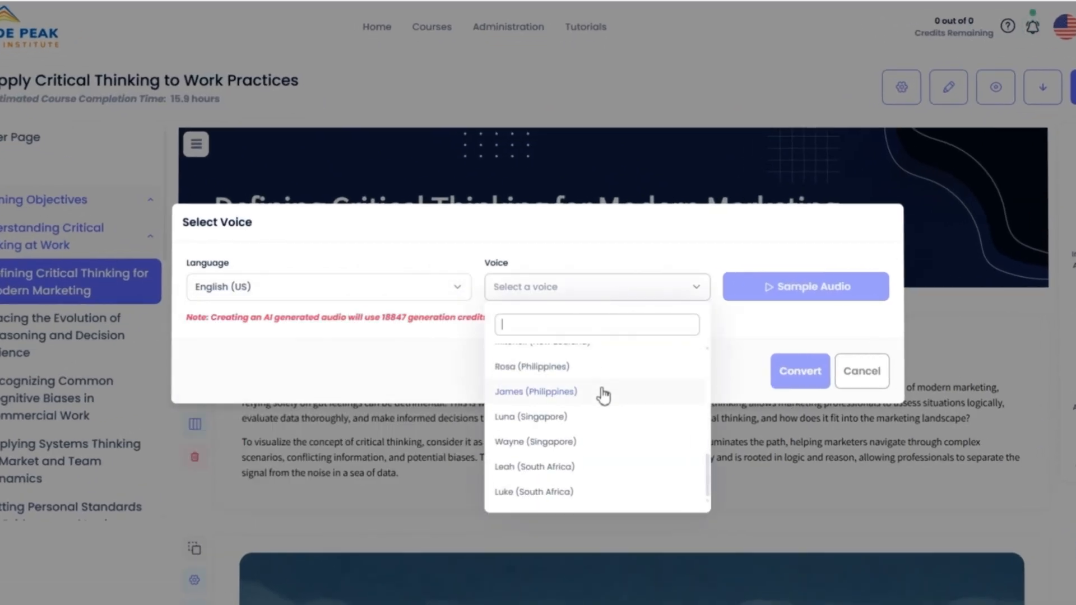
{"action": "scroll", "coordinate": [604, 396], "scroll_direction": "up", "scroll_amount": 4}
{"action": "scroll", "coordinate": [603, 396], "scroll_direction": "up", "scroll_amount": 2}
{"action": "left_click", "coordinate": [614, 376]}
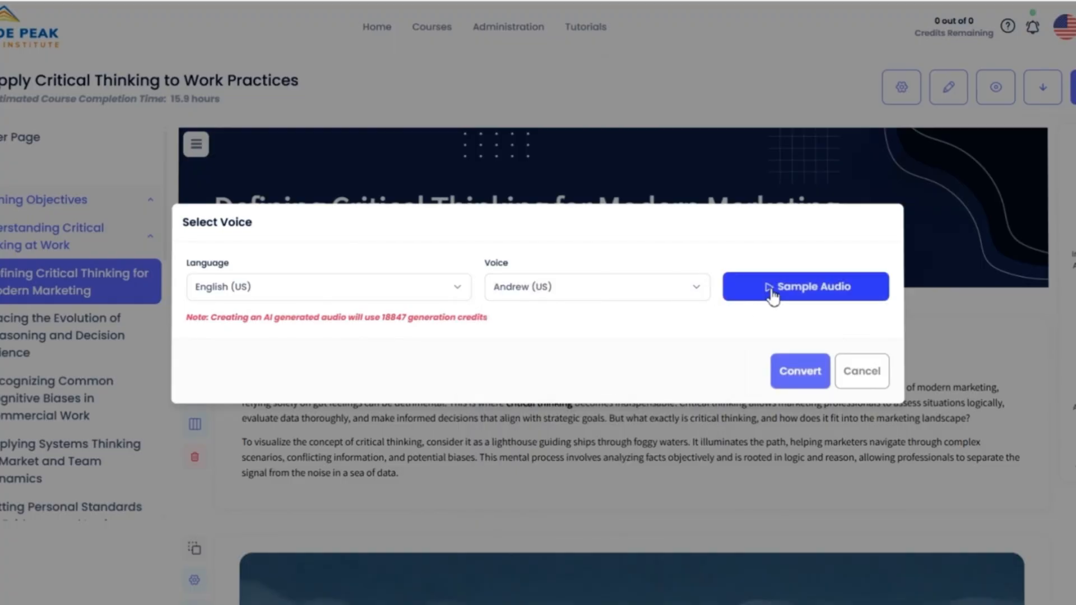
{"action": "left_click", "coordinate": [797, 374]}
{"action": "left_click", "coordinate": [597, 434]}
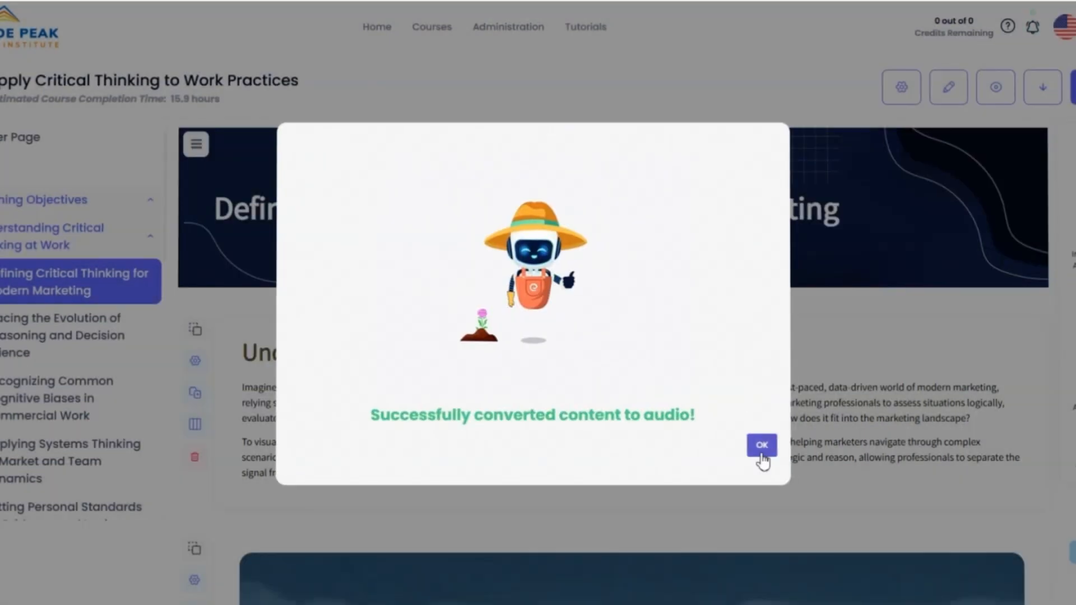
{"action": "left_click", "coordinate": [760, 449]}
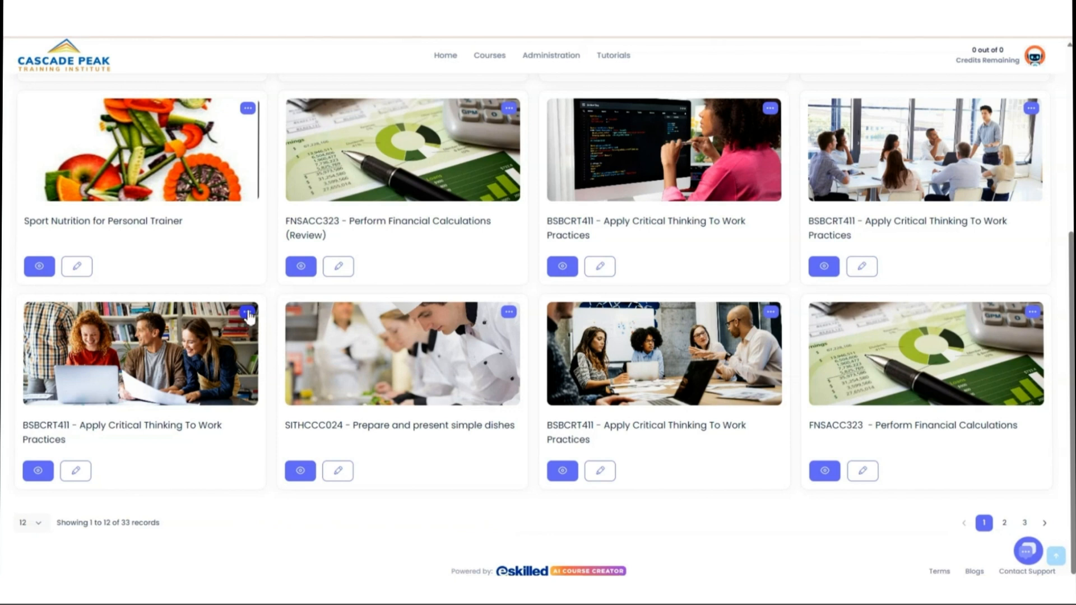
- Generate the course preview link for BSBCRT411 - Apply Critical Thinking To Work Practices beside SITHCCC024 and open it in the browser
{"action": "left_click", "coordinate": [248, 313]}
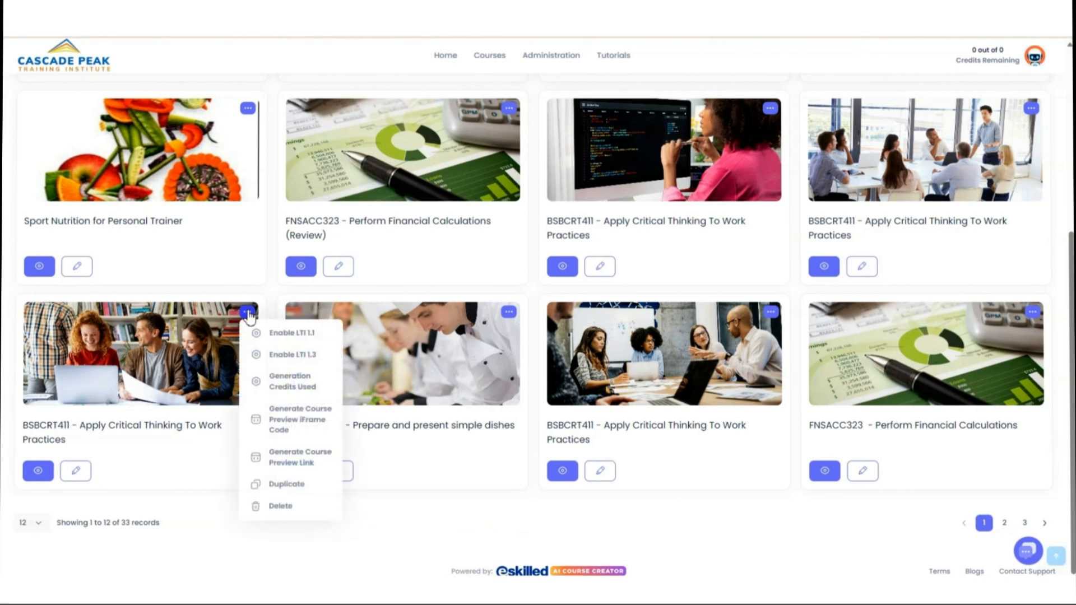
{"action": "left_click", "coordinate": [281, 467]}
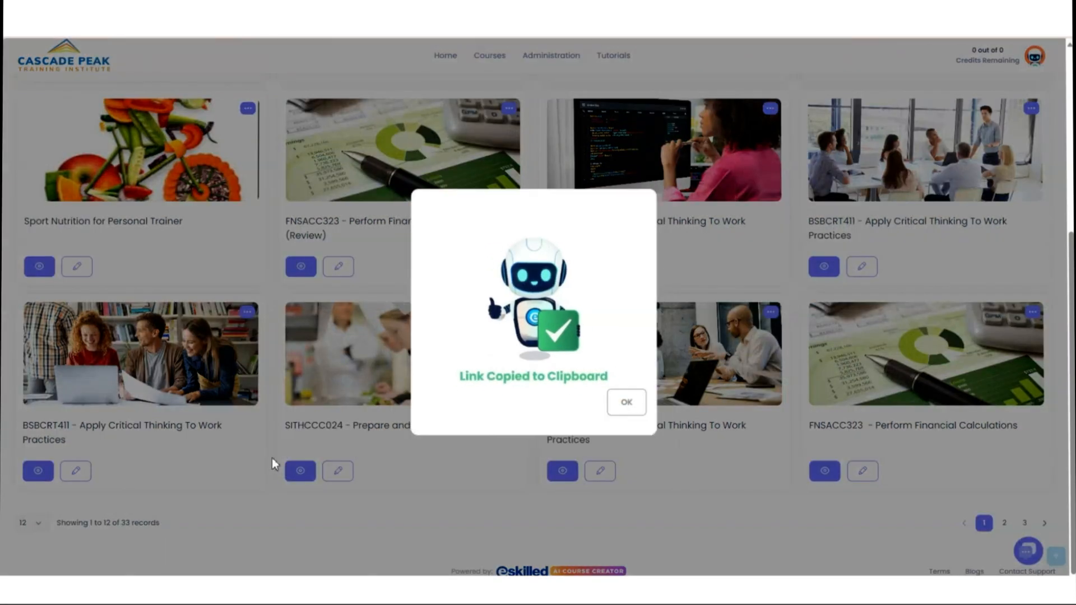
{"action": "left_click", "coordinate": [631, 403]}
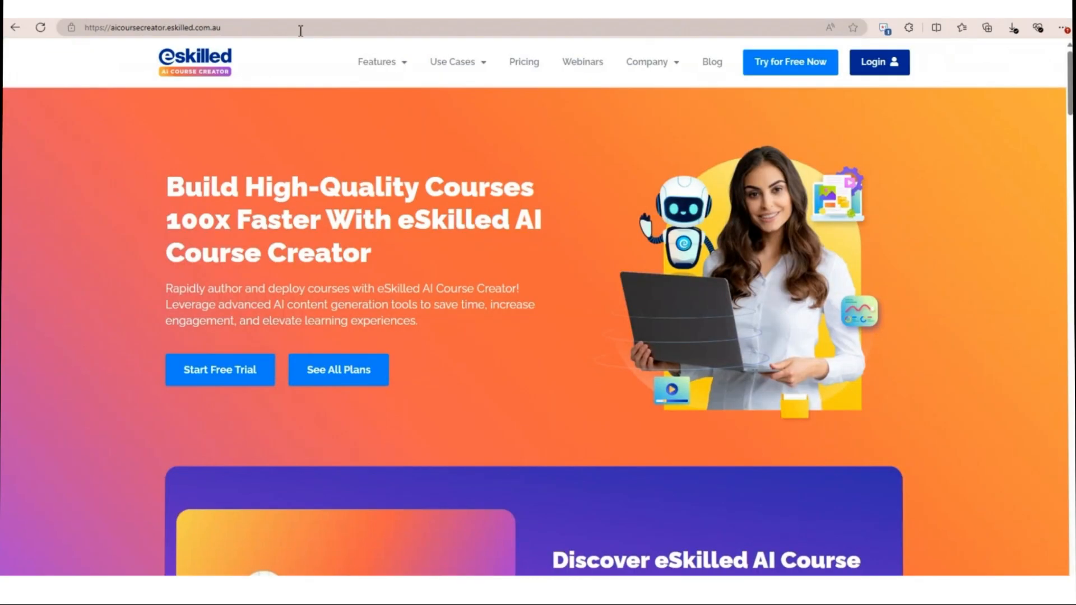
{"action": "left_click", "coordinate": [300, 27]}
{"action": "key", "text": "ctrl+v"}
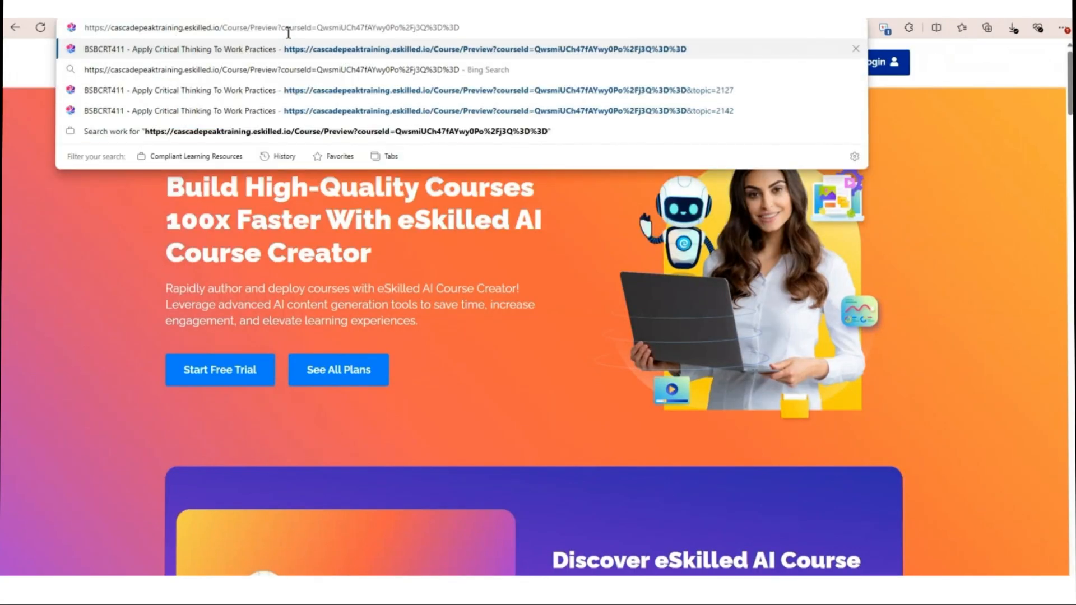
{"action": "key", "text": "Return"}
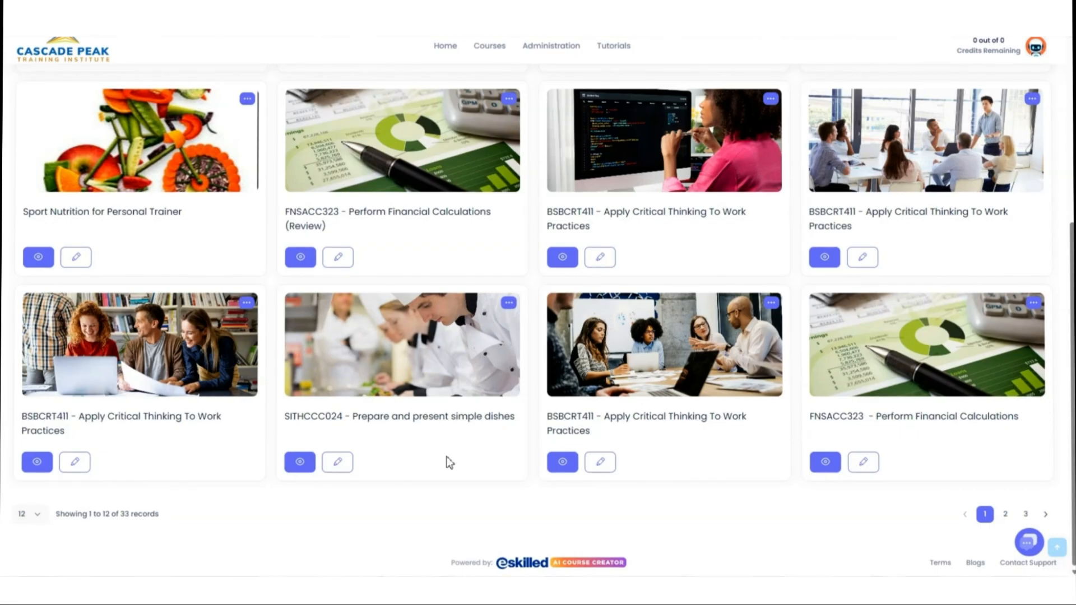
- Enable LTI 1.1 for the same BSBCRT411 course, copy its consumer key, secret key and tool link, and acknowledge that they are saved
{"action": "left_click", "coordinate": [247, 303]}
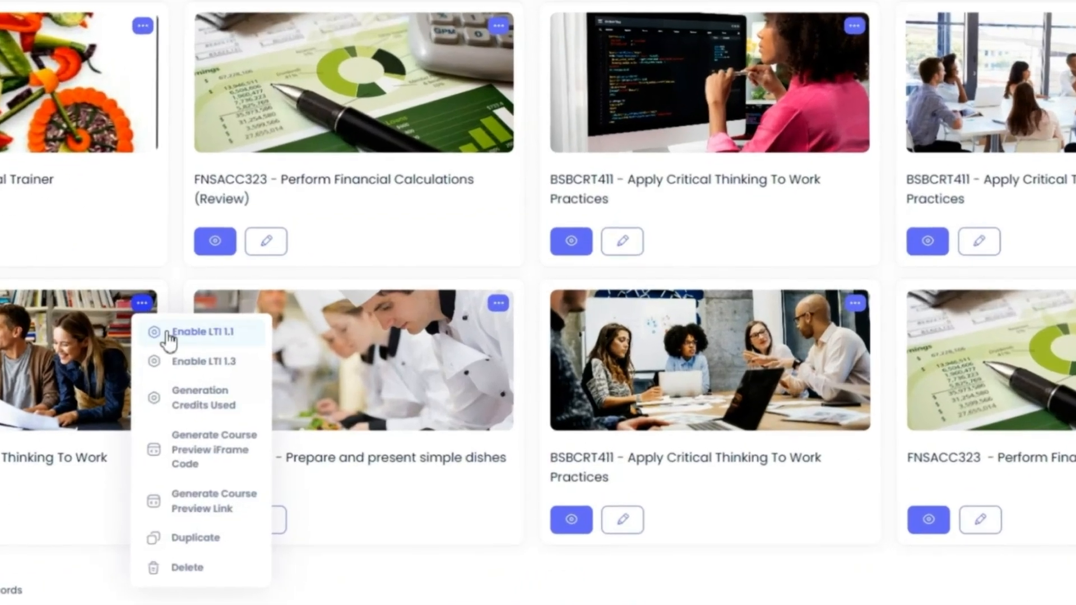
{"action": "left_click", "coordinate": [168, 331]}
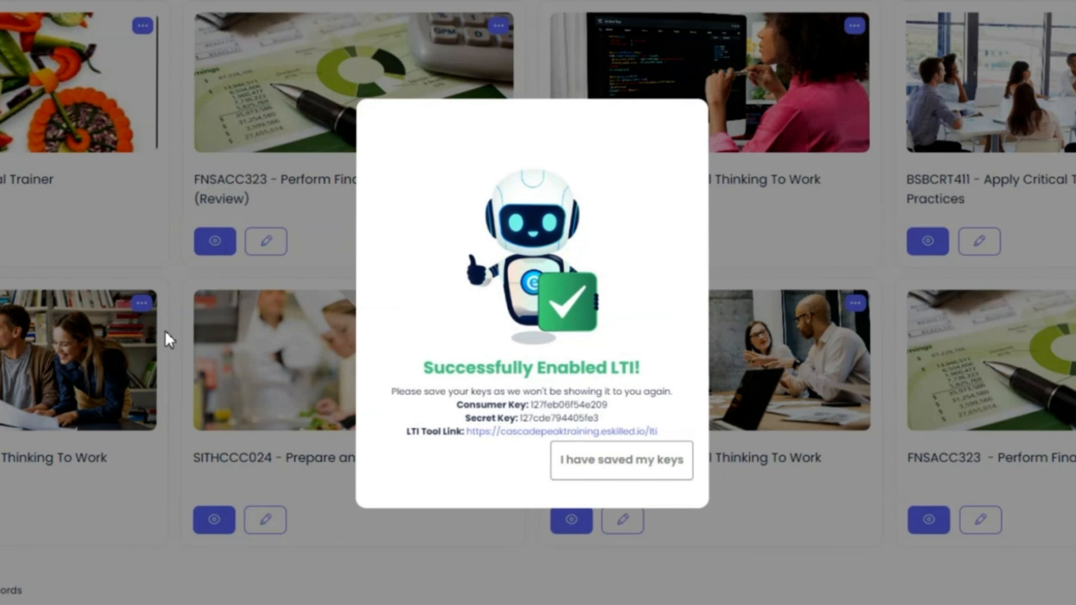
{"action": "left_click_drag", "start_coordinate": [392, 389], "coordinate": [700, 436]}
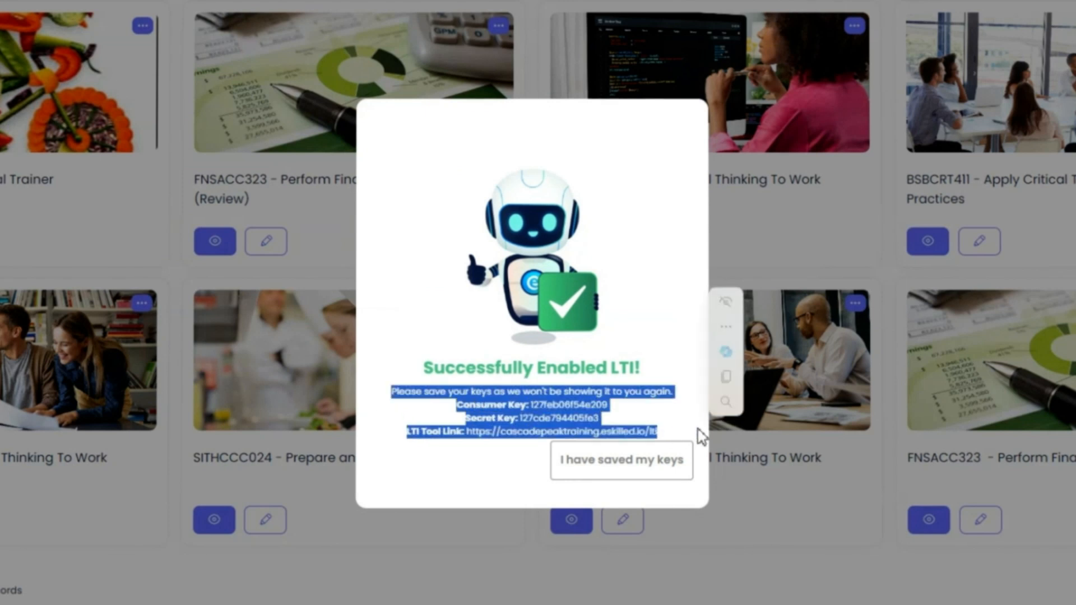
{"action": "key", "text": "ctrl+c"}
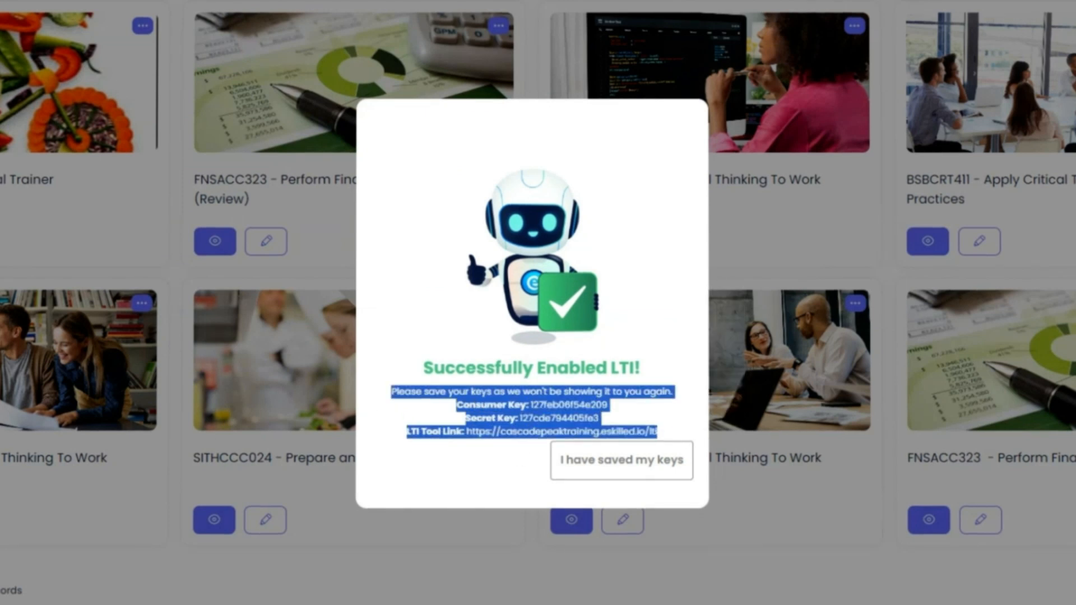
{"action": "key", "text": "alt+Tab"}
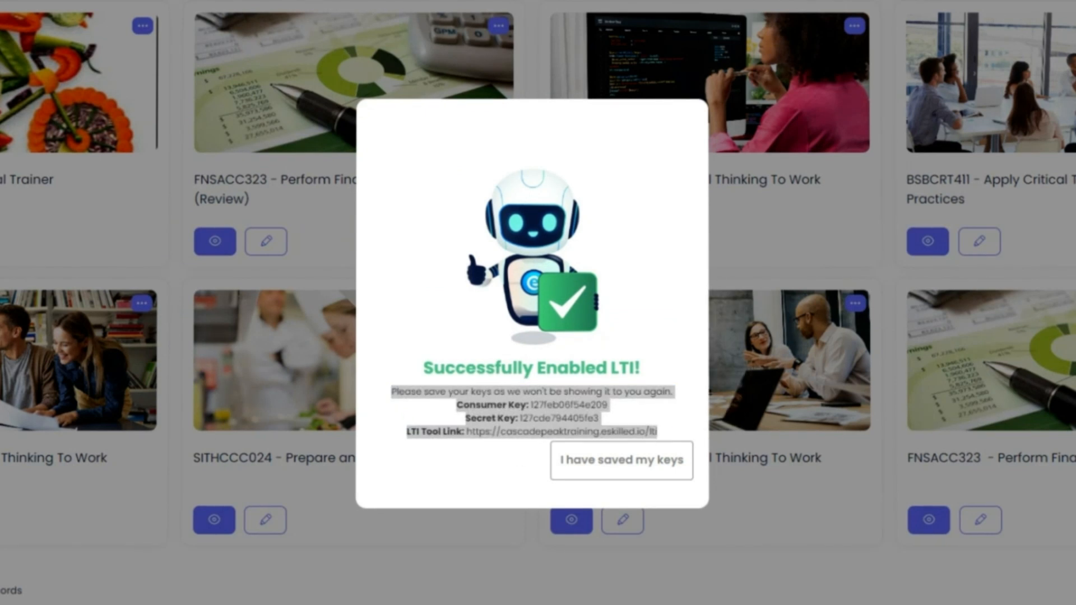
{"action": "left_click", "coordinate": [600, 477]}
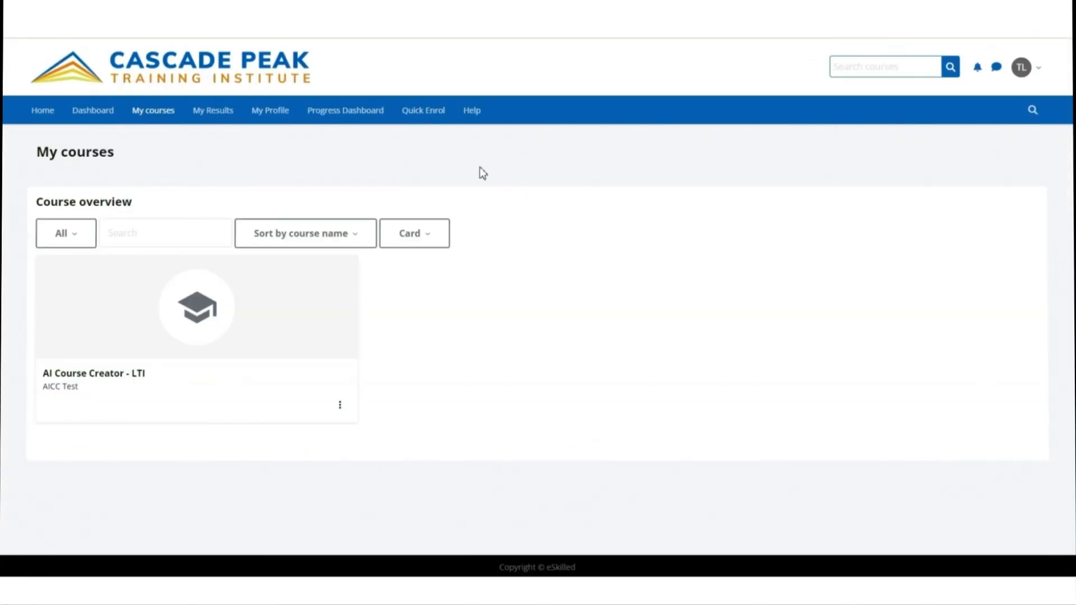
- In the learning management system, open the AI Course Creator - LTI course and start adding a new LTI external tool
{"action": "left_click", "coordinate": [127, 380]}
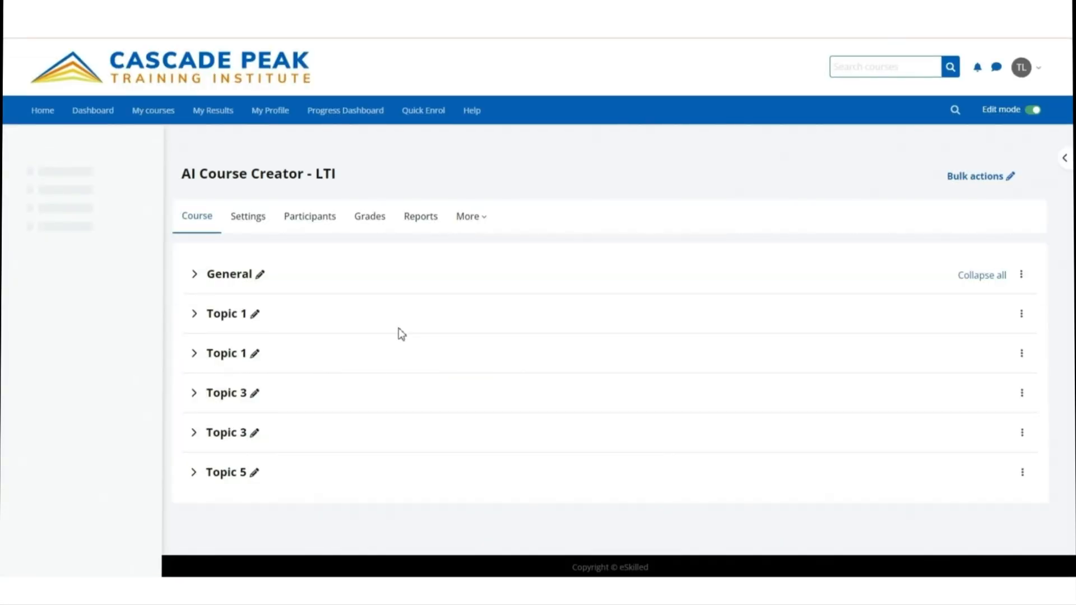
{"action": "left_click", "coordinate": [474, 220]}
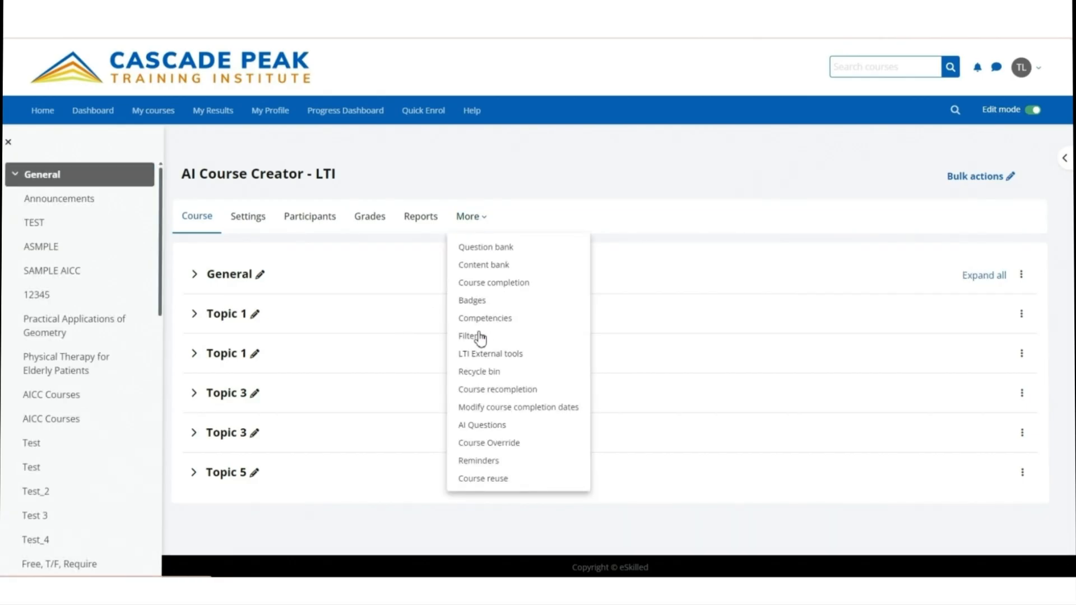
{"action": "left_click", "coordinate": [478, 355]}
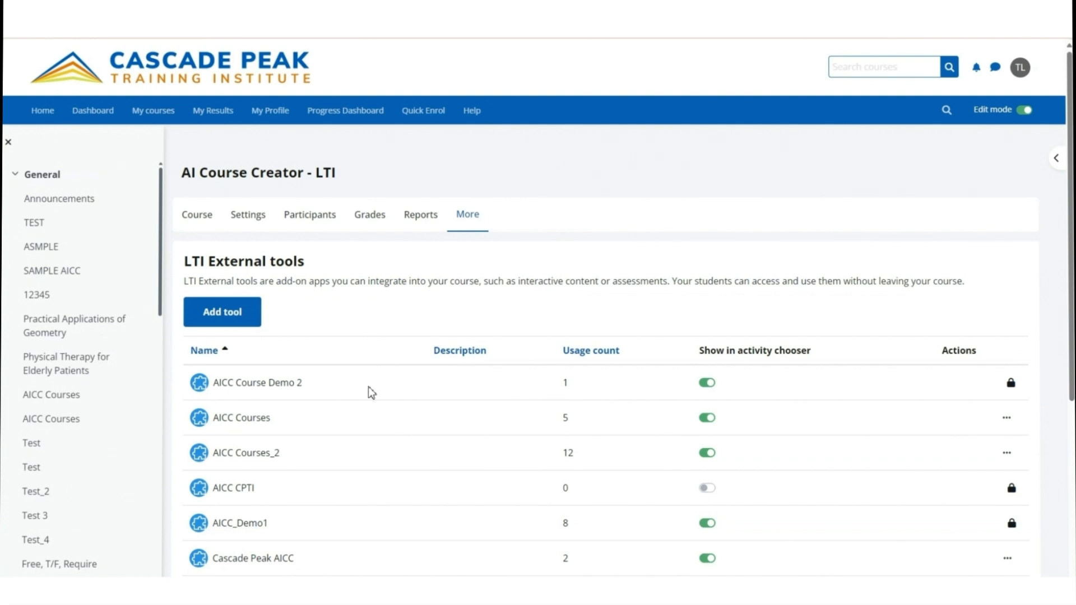
{"action": "left_click", "coordinate": [233, 318]}
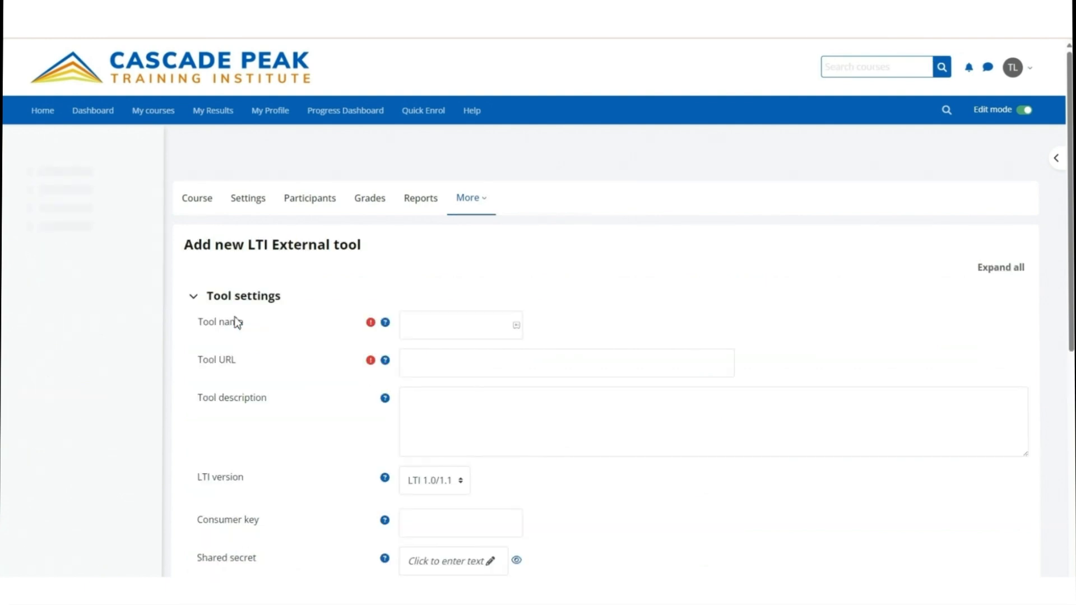
{"action": "left_click", "coordinate": [417, 330]}
{"action": "type", "text": "BSB"}
{"action": "type", "text": "LTI"}
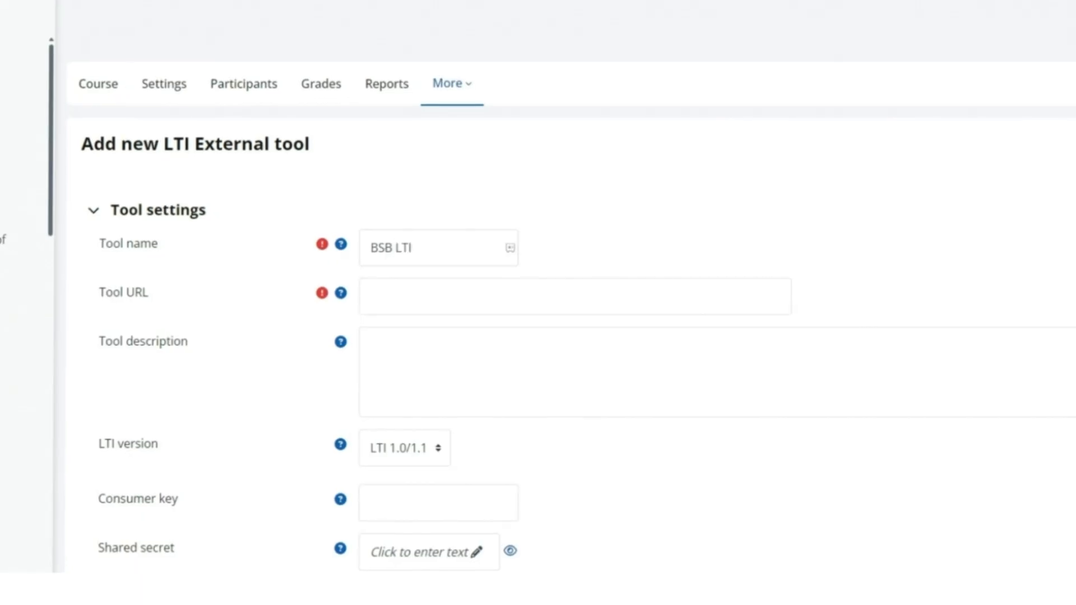
{"action": "left_click", "coordinate": [385, 294]}
{"action": "key", "text": "ctrl+v"}
{"action": "scroll", "coordinate": [500, 464], "scroll_direction": "down", "scroll_amount": 3}
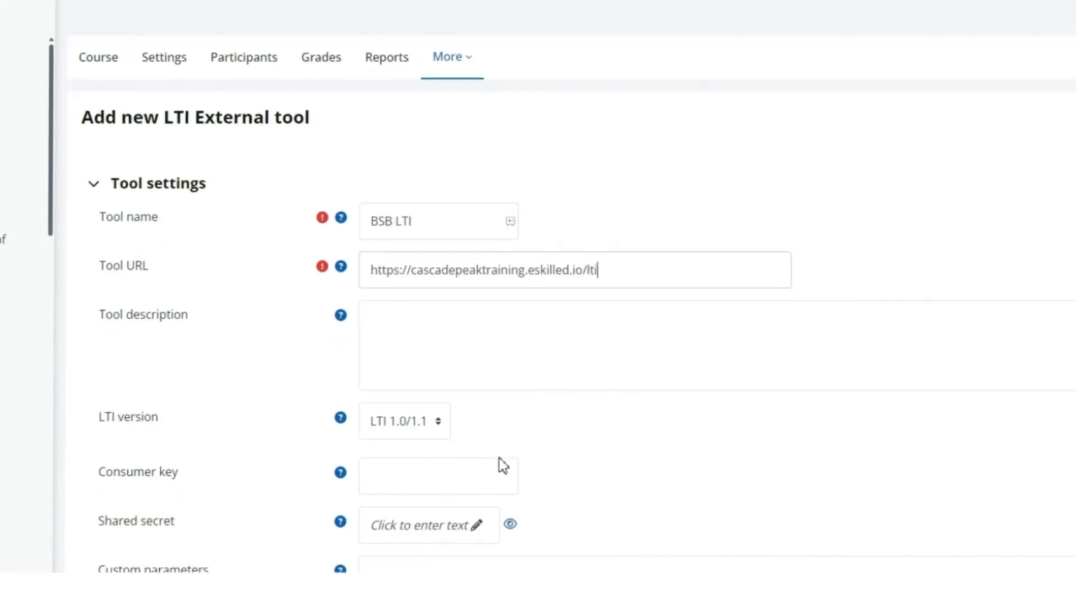
{"action": "scroll", "coordinate": [505, 460], "scroll_direction": "down", "scroll_amount": 1}
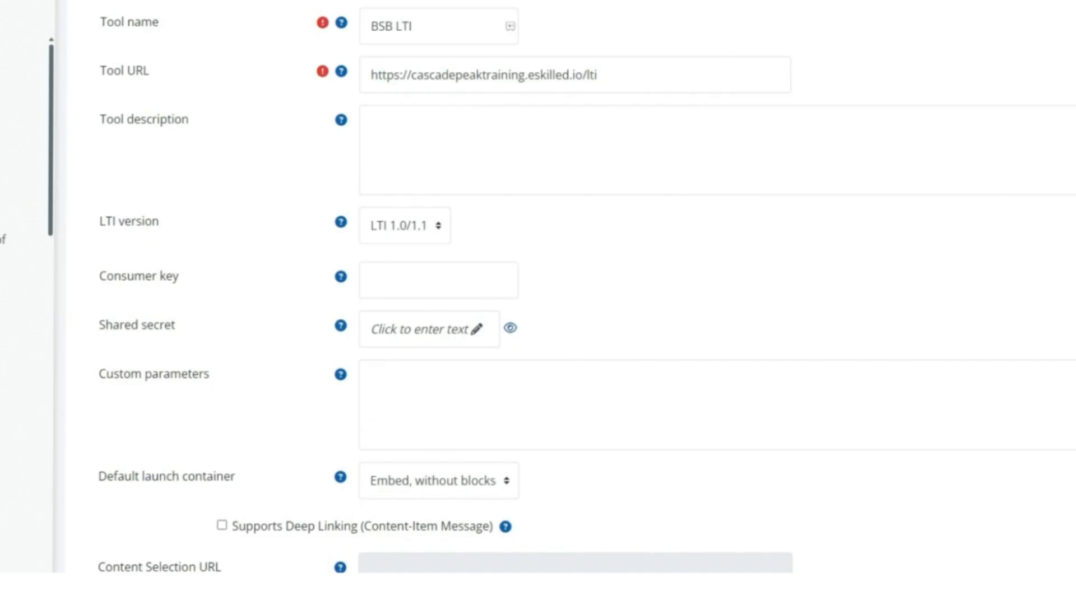
- Paste the consumer key and the shared secret into the BSB LTI tool settings
{"action": "left_click", "coordinate": [377, 281]}
{"action": "key", "text": "ctrl+v"}
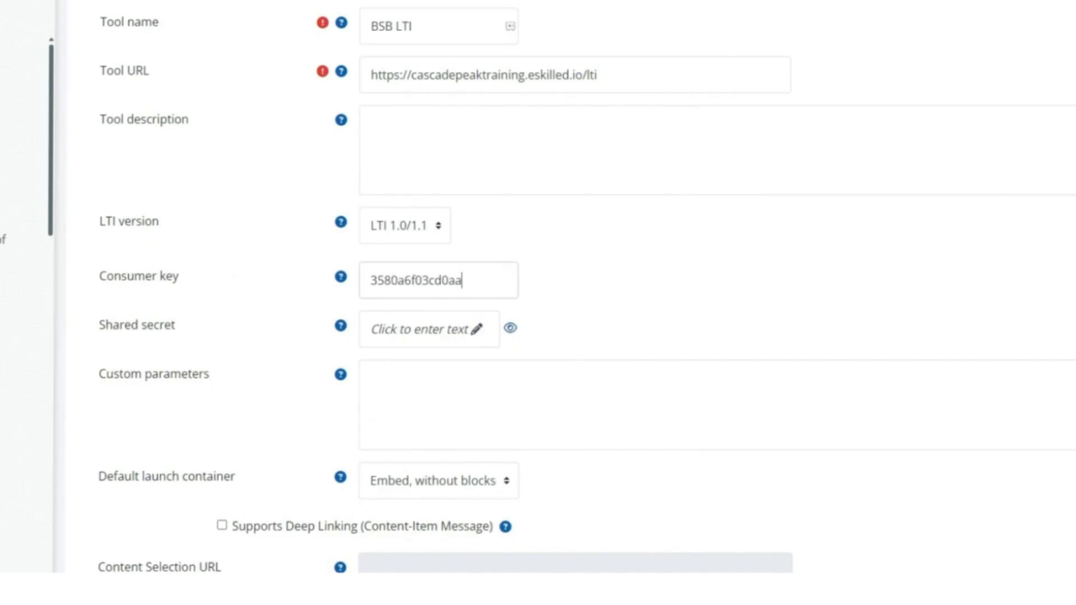
{"action": "left_click", "coordinate": [398, 336]}
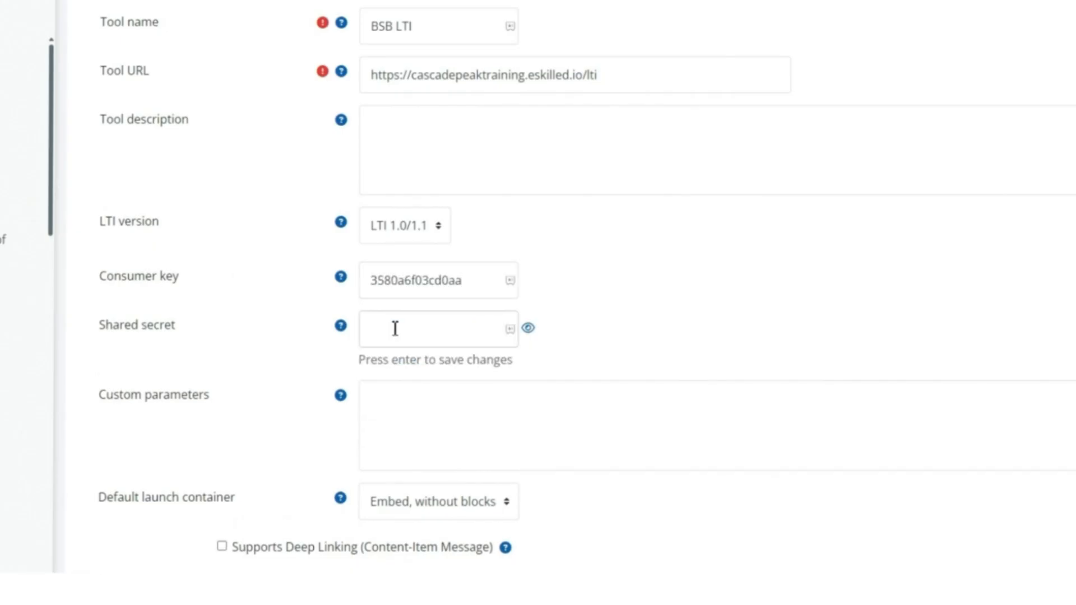
{"action": "key", "text": "ctrl+v"}
- Enable grade sync and column management, member information retrieval as per privacy settings and the Tool Settings service, save the tool and return to the course page
{"action": "scroll", "coordinate": [713, 425], "scroll_direction": "down", "scroll_amount": 1}
{"action": "scroll", "coordinate": [712, 426], "scroll_direction": "down", "scroll_amount": 4}
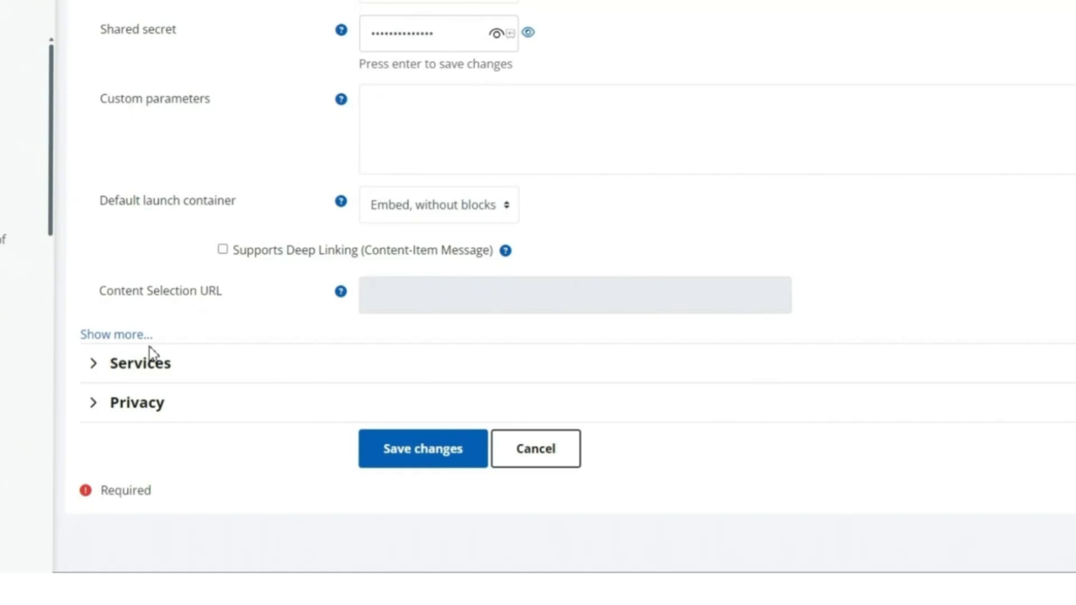
{"action": "left_click", "coordinate": [107, 363]}
{"action": "left_click", "coordinate": [696, 381]}
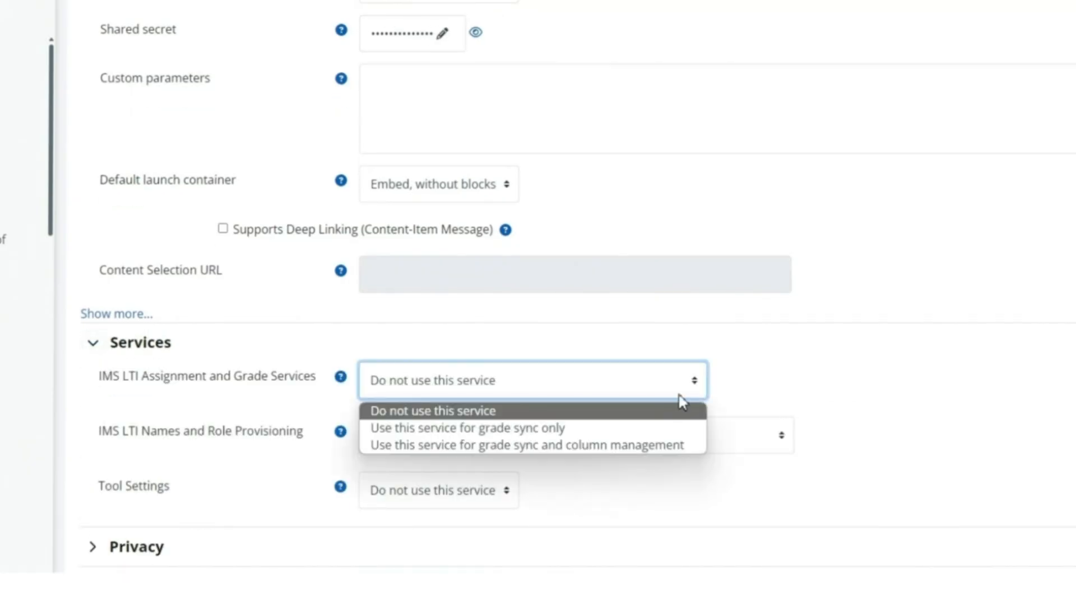
{"action": "left_click", "coordinate": [661, 444]}
{"action": "left_click", "coordinate": [780, 442]}
{"action": "left_click", "coordinate": [749, 483]}
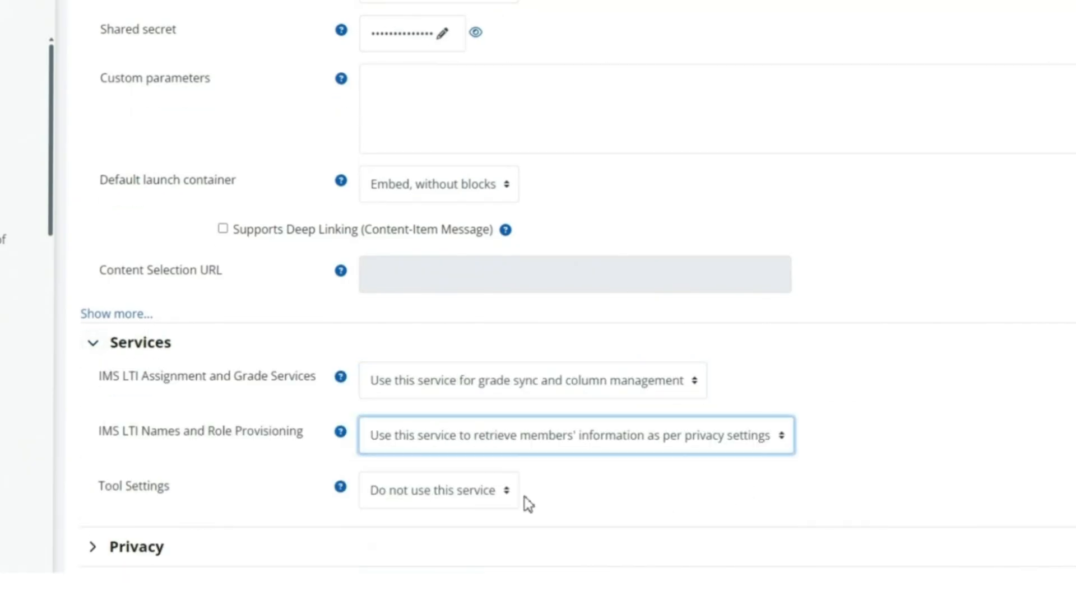
{"action": "left_click", "coordinate": [506, 491]}
{"action": "left_click", "coordinate": [507, 533]}
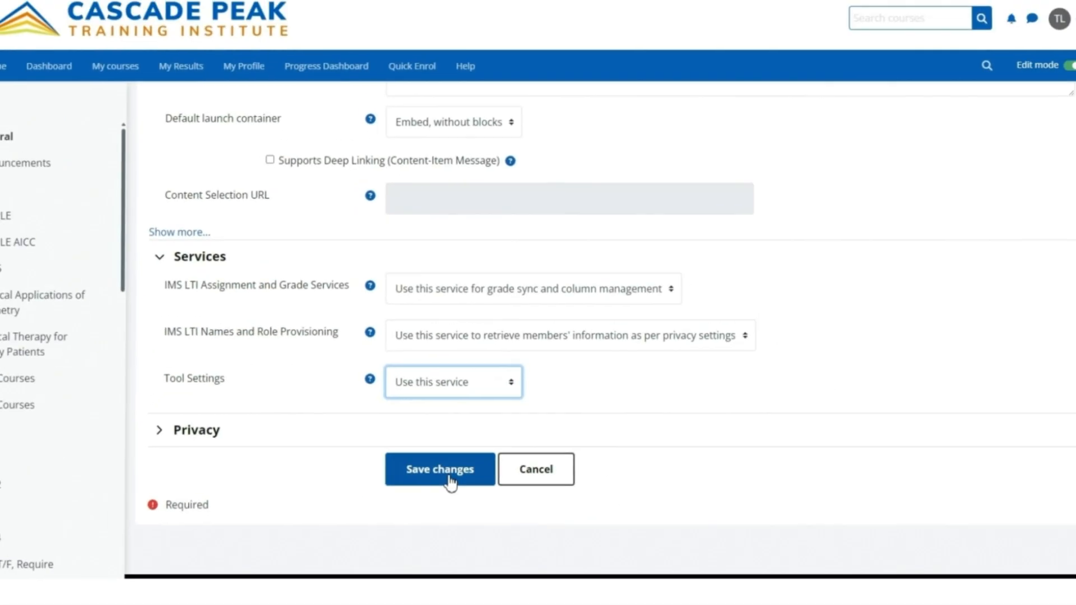
{"action": "left_click", "coordinate": [458, 488]}
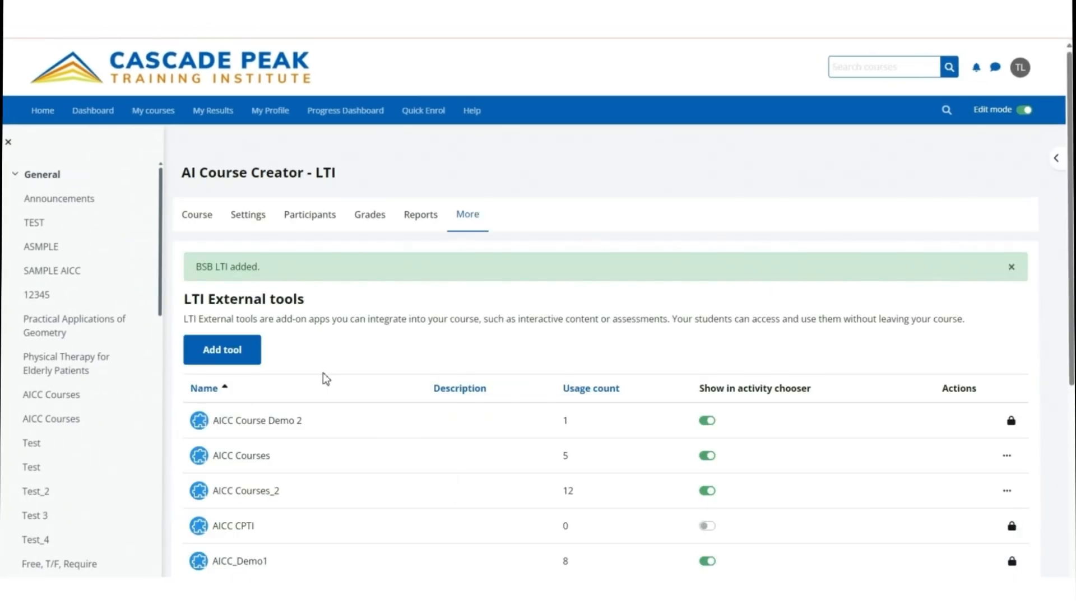
{"action": "left_click", "coordinate": [199, 217]}
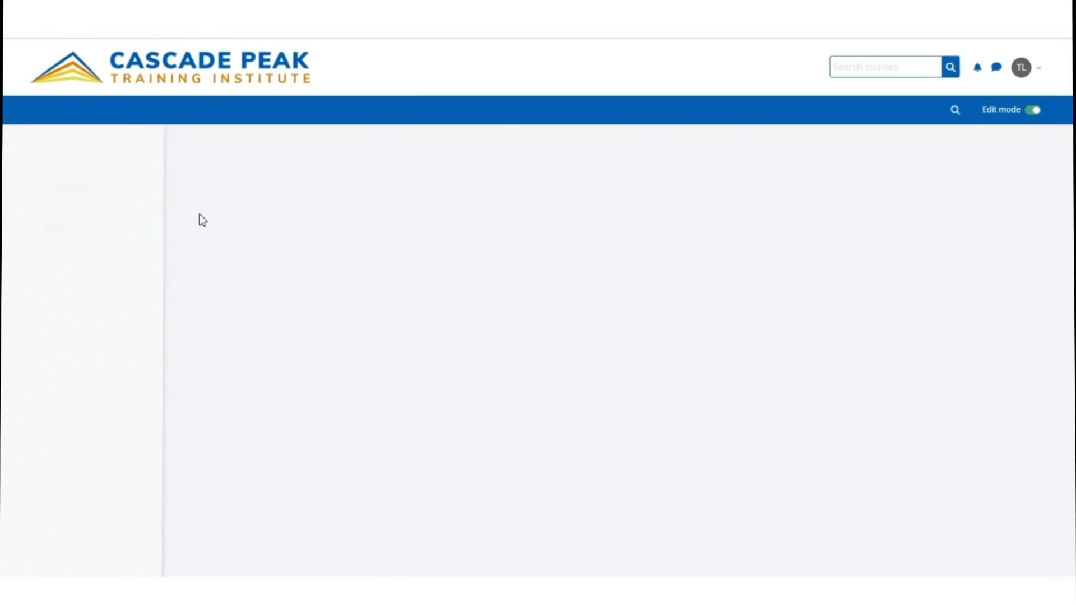
- Add a BSB LTI activity to Topic 1 and name it BSBCRT411 - Apply Critical Thinking To Work Practices
{"action": "left_click", "coordinate": [195, 322]}
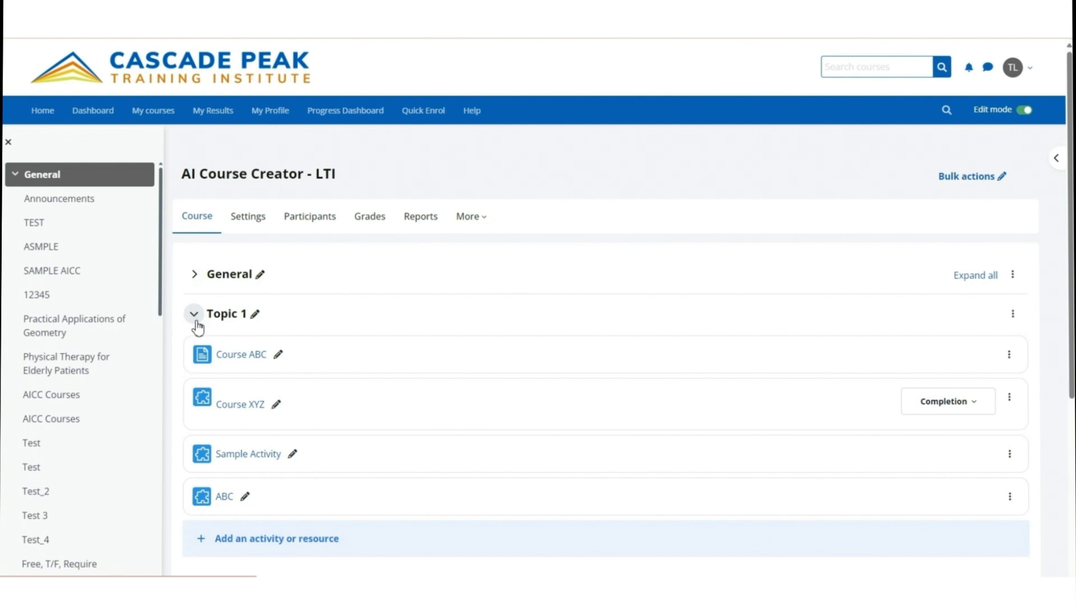
{"action": "left_click", "coordinate": [232, 540]}
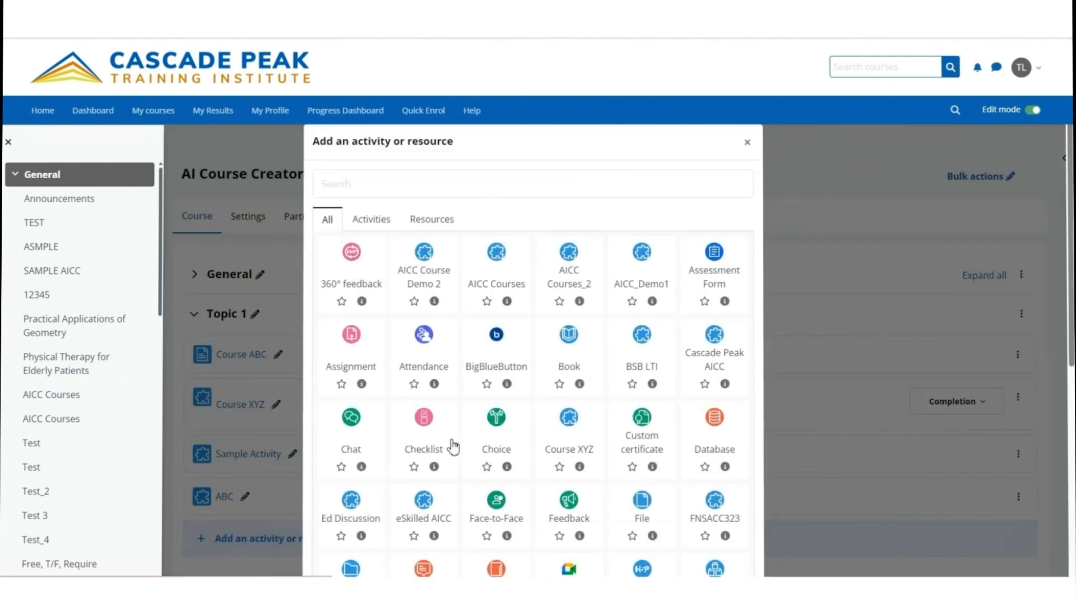
{"action": "left_click", "coordinate": [642, 348]}
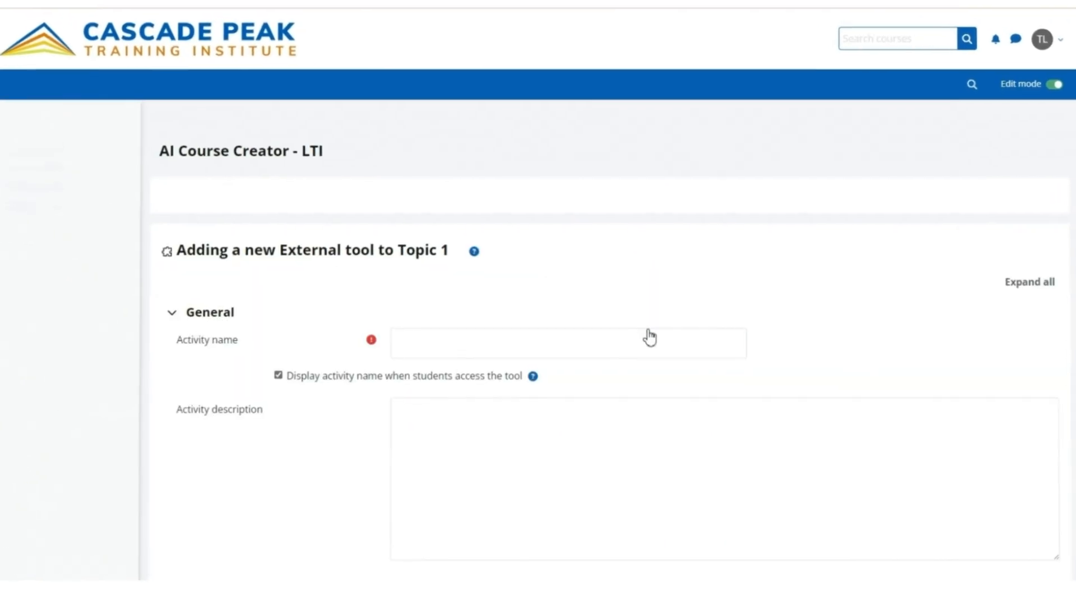
{"action": "left_click", "coordinate": [418, 357]}
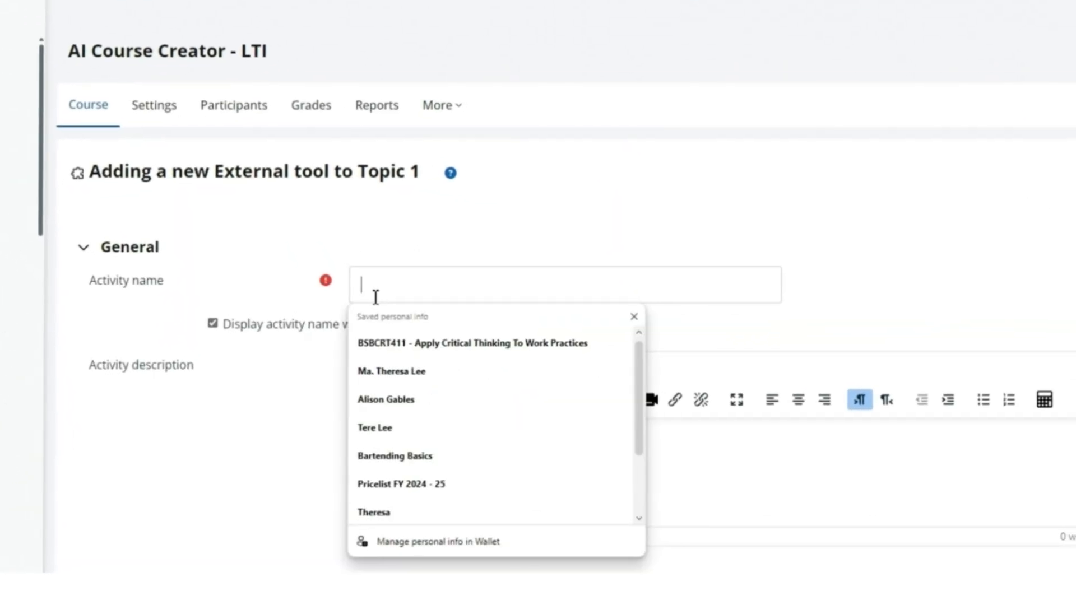
{"action": "left_click", "coordinate": [392, 344]}
{"action": "scroll", "coordinate": [267, 423], "scroll_direction": "down", "scroll_amount": 1}
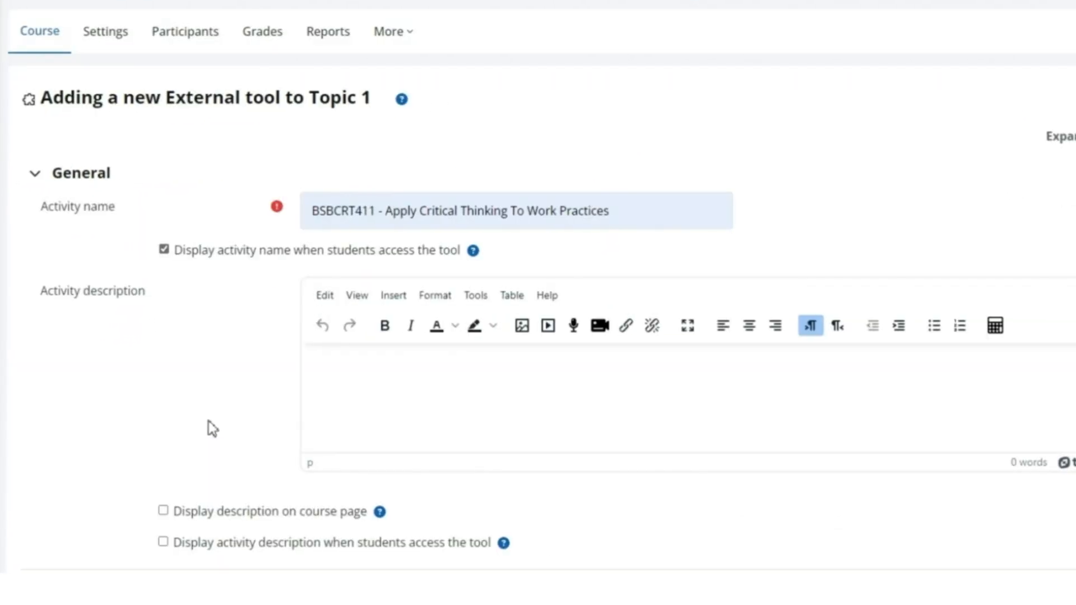
- Allow BSB LTI to add grades in the gradebook, then save the activity and start the course from it
{"action": "scroll", "coordinate": [212, 429], "scroll_direction": "down", "scroll_amount": 3}
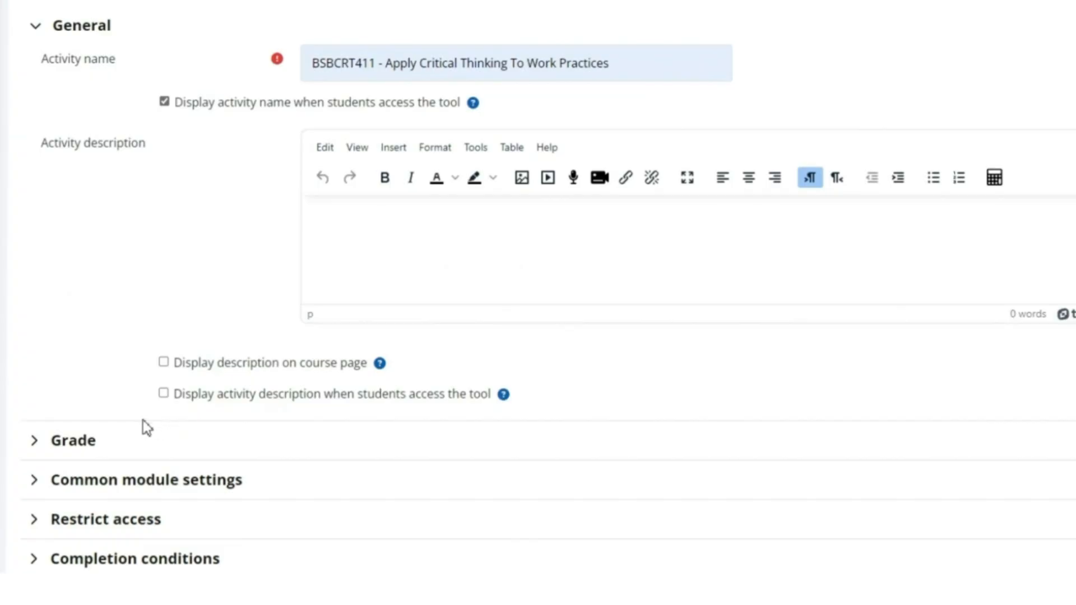
{"action": "left_click", "coordinate": [34, 442]}
{"action": "left_click", "coordinate": [164, 470]}
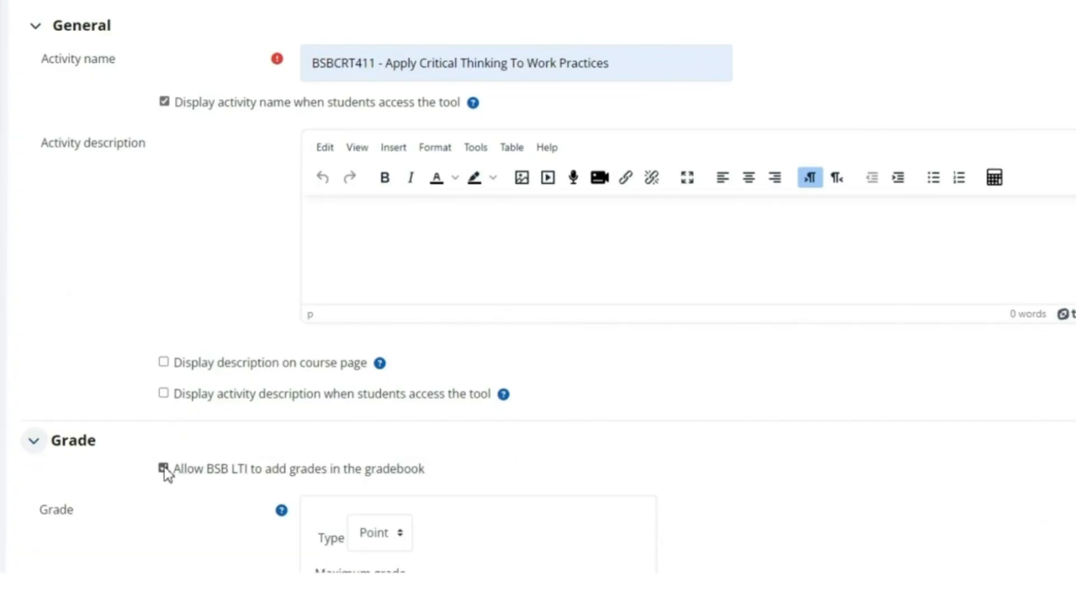
{"action": "scroll", "coordinate": [112, 476], "scroll_direction": "down", "scroll_amount": 4}
{"action": "scroll", "coordinate": [187, 425], "scroll_direction": "down", "scroll_amount": 6}
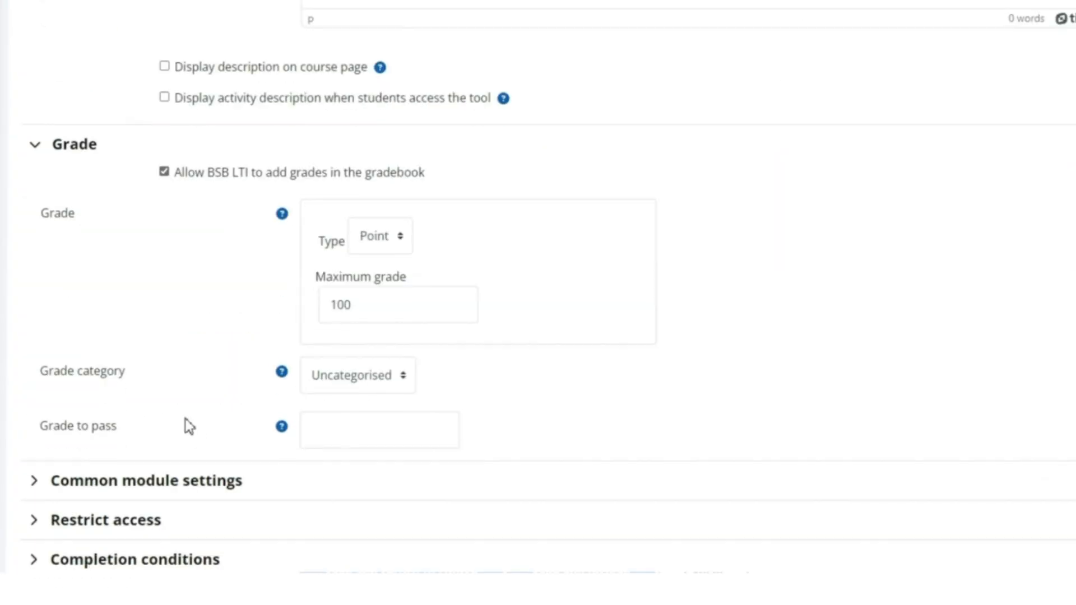
{"action": "left_click", "coordinate": [560, 438]}
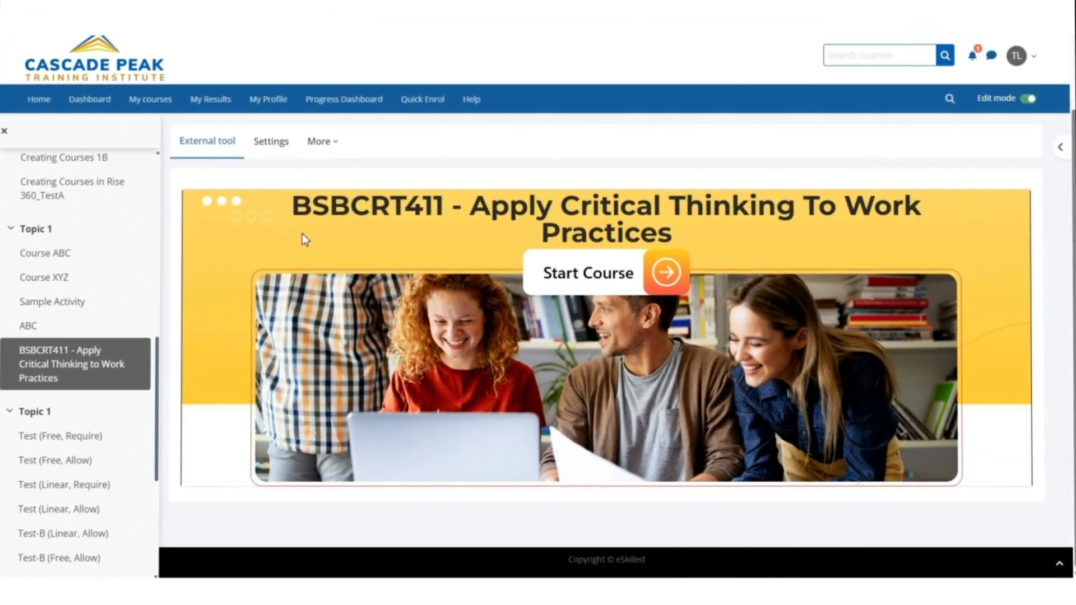
{"action": "left_click", "coordinate": [665, 274]}
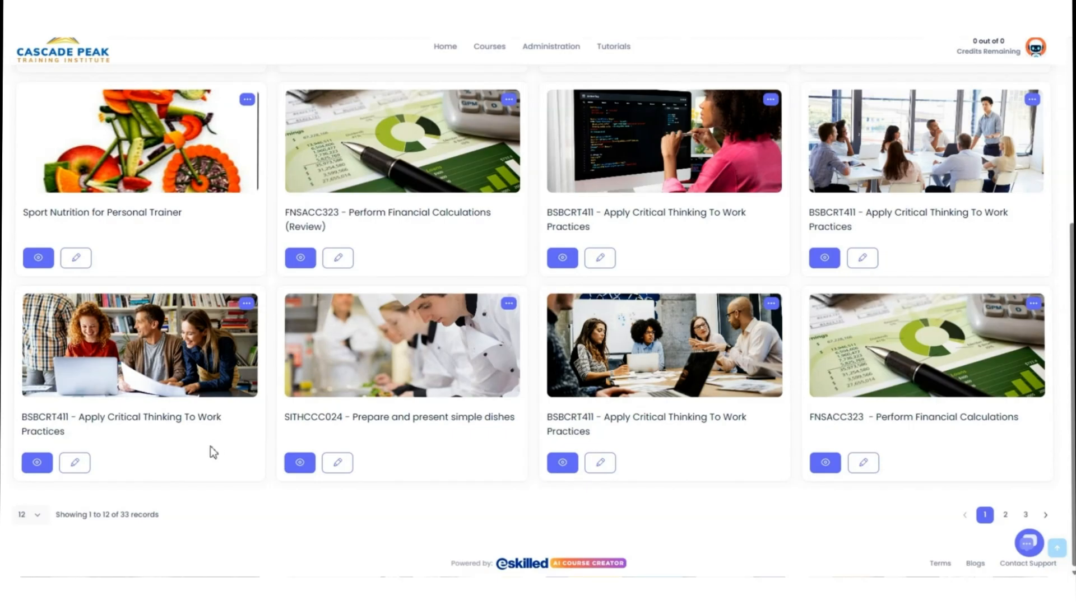
- In AI Course Creator, generate the preview iFrame code for the BSBCRT411 course whose cover shows three people at a laptop
{"action": "left_click", "coordinate": [246, 305]}
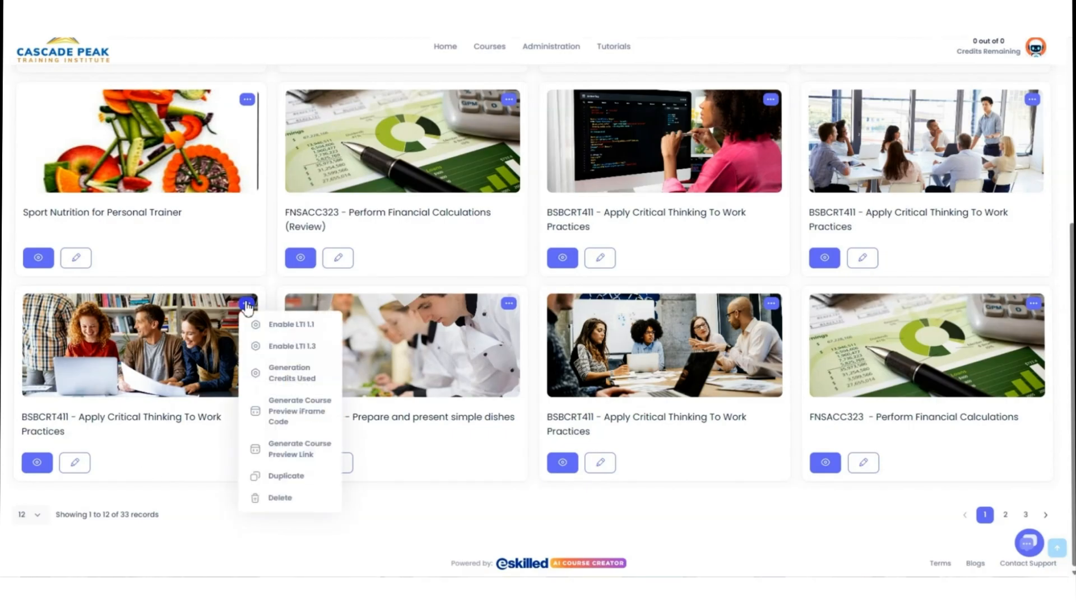
{"action": "left_click", "coordinate": [266, 400]}
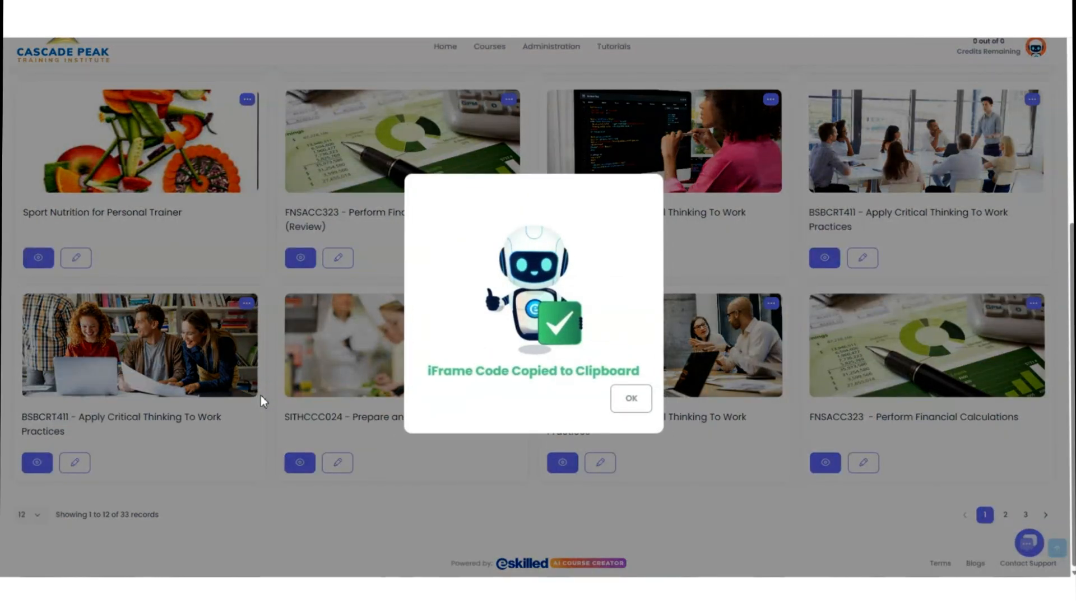
{"action": "left_click", "coordinate": [617, 408]}
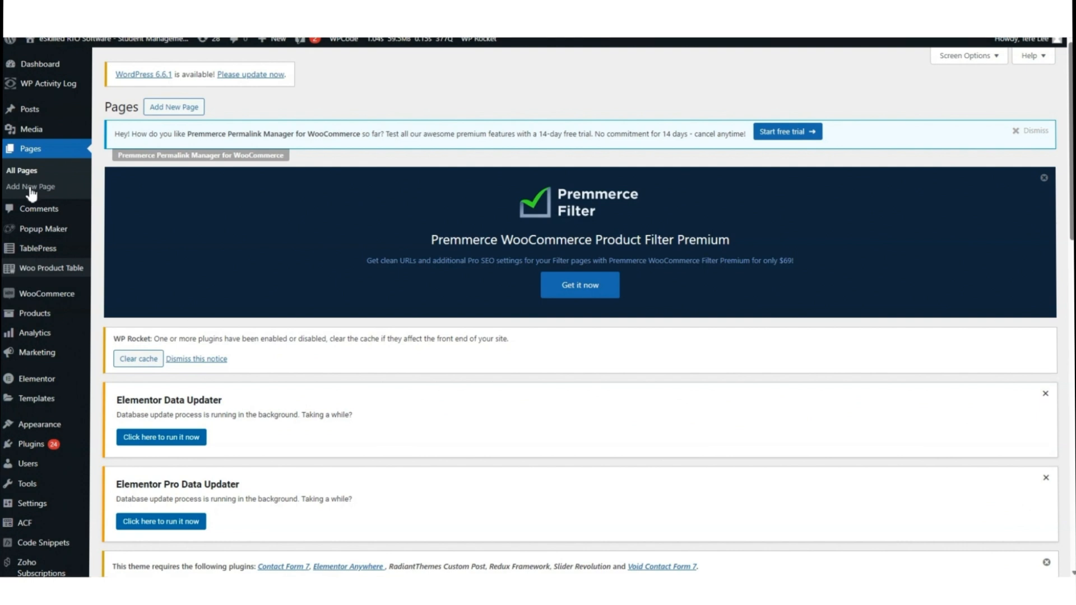
- In WordPress, add a page titled BSBCRT411 - Apply Critical Thinking to Work Practices and paste the course iFrame code as its content
{"action": "left_click", "coordinate": [174, 106]}
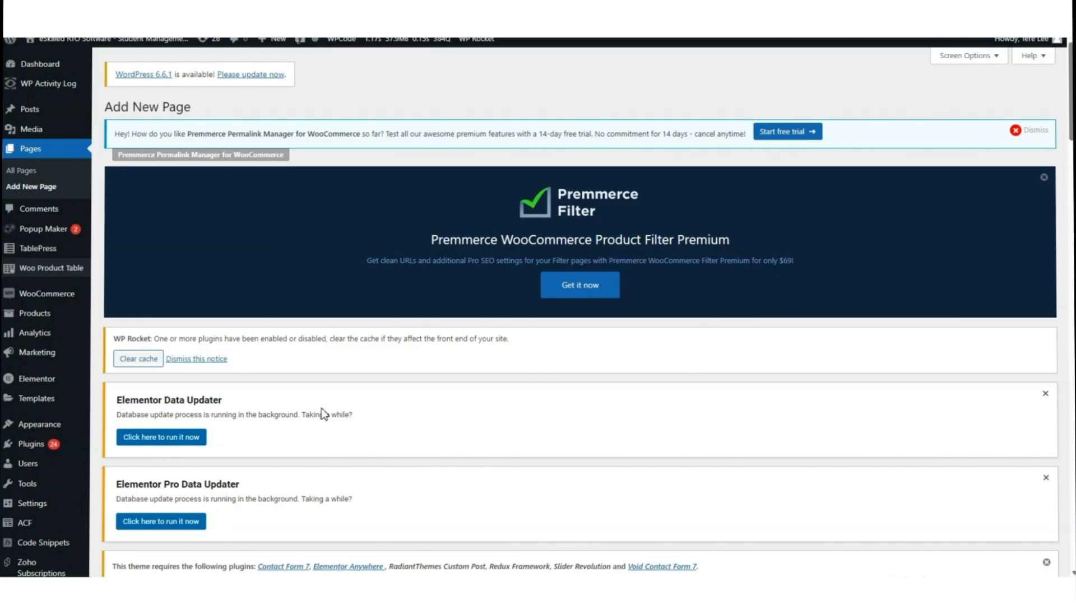
{"action": "scroll", "coordinate": [322, 408], "scroll_direction": "down", "scroll_amount": 8}
{"action": "left_click", "coordinate": [189, 215]}
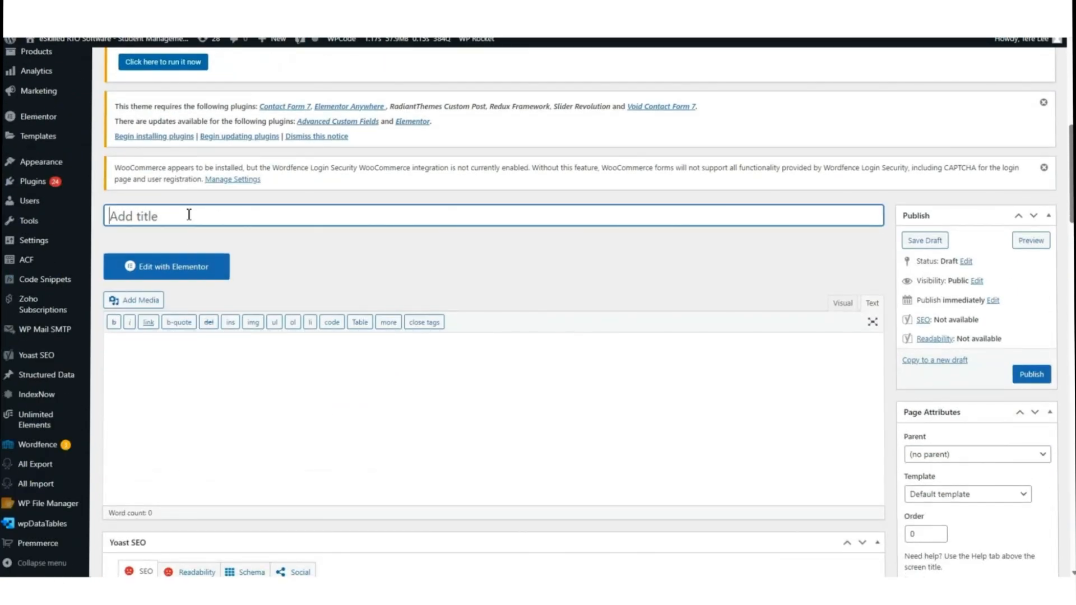
{"action": "key", "text": "ctrl+v"}
{"action": "key", "text": "Tab"}
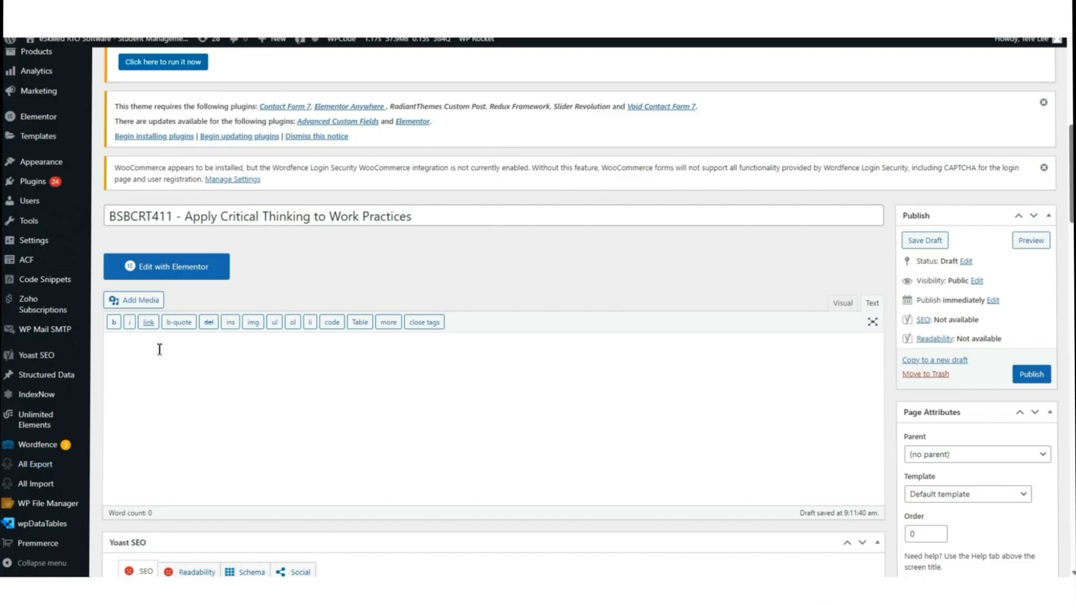
{"action": "key", "text": "ctrl+v"}
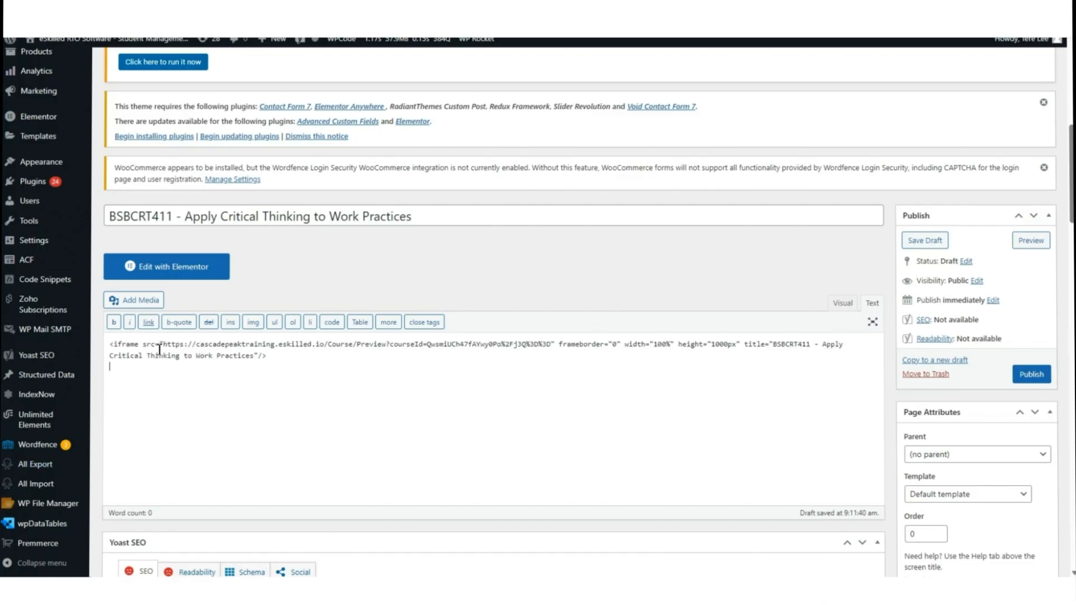
- Preview the page by starting the embedded course and advancing past Understanding Critical Thinking, then publish the page
{"action": "left_click", "coordinate": [1026, 247]}
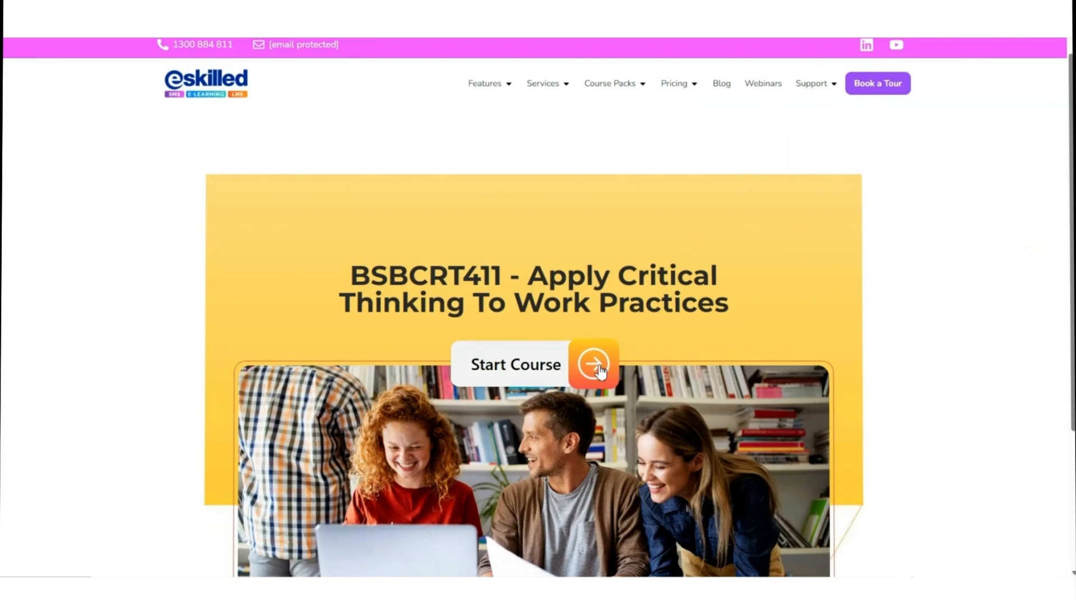
{"action": "left_click", "coordinate": [598, 371]}
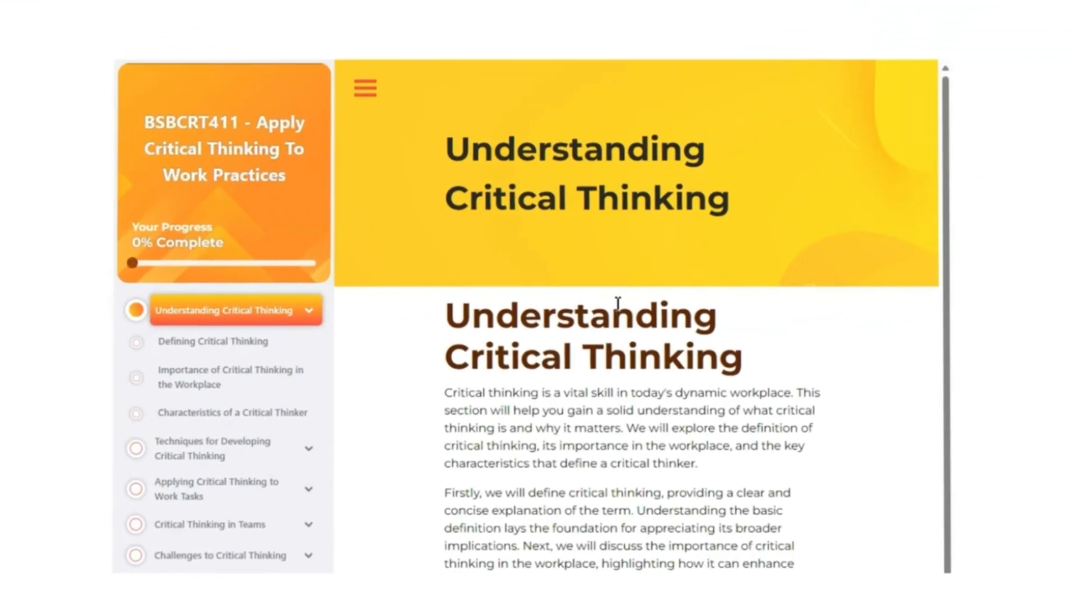
{"action": "scroll", "coordinate": [49, 218], "scroll_direction": "down", "scroll_amount": 4}
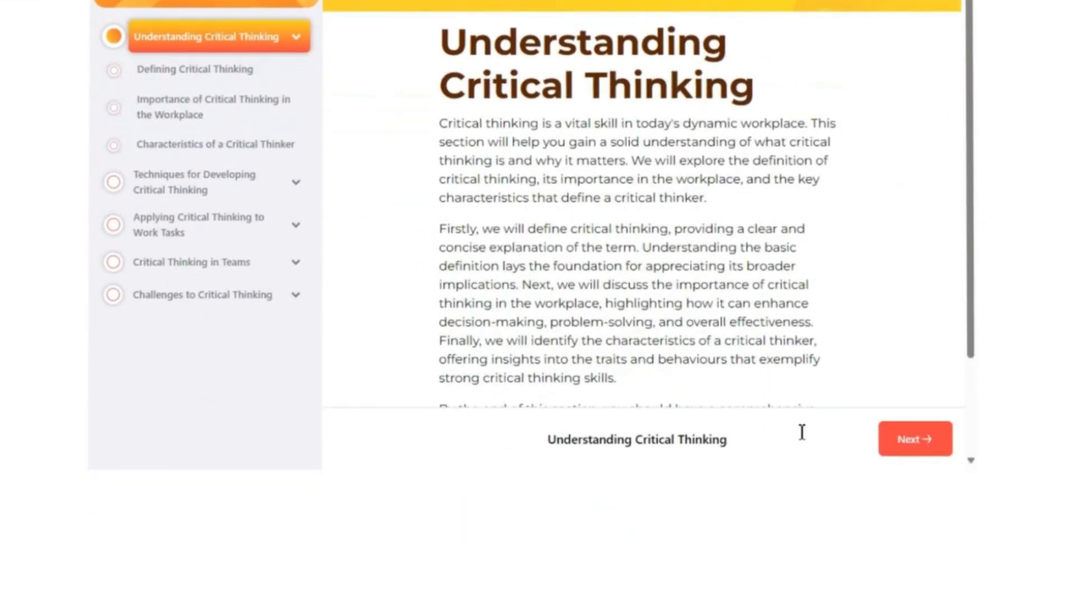
{"action": "left_click", "coordinate": [904, 452]}
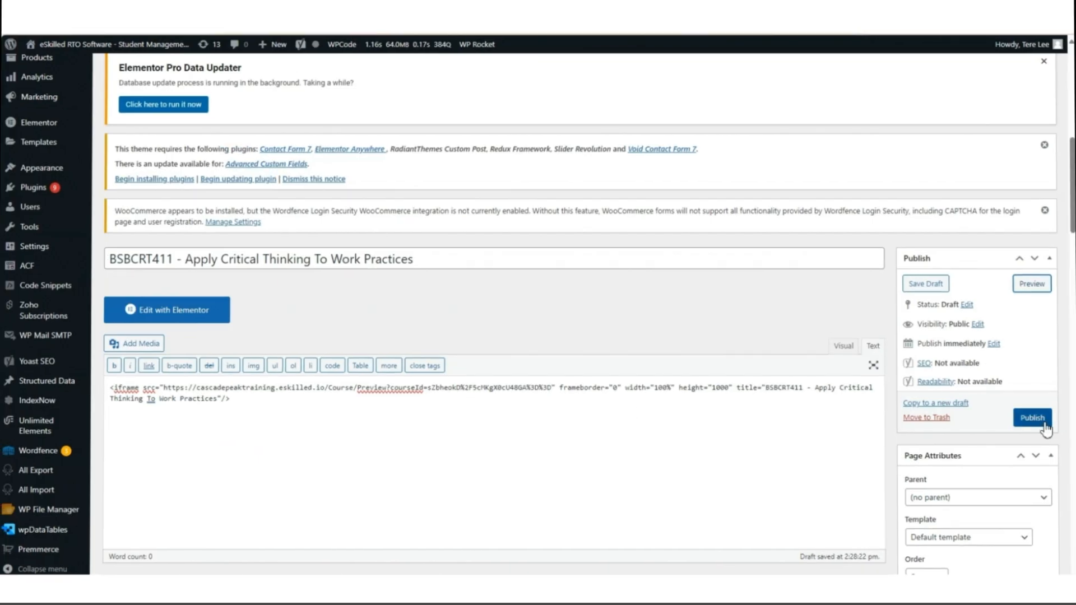
{"action": "left_click", "coordinate": [1043, 423]}
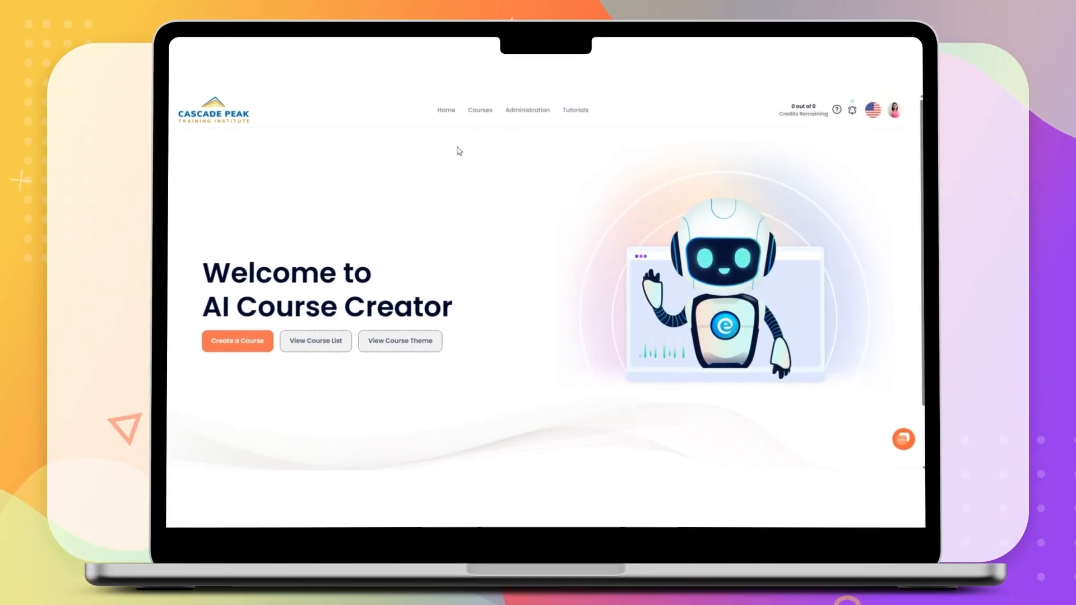
- In AI Course Creator, open the course themes list and start a new theme named Neutral
{"action": "mouse_move", "coordinate": [465, 81]}
{"action": "left_click", "coordinate": [473, 126]}
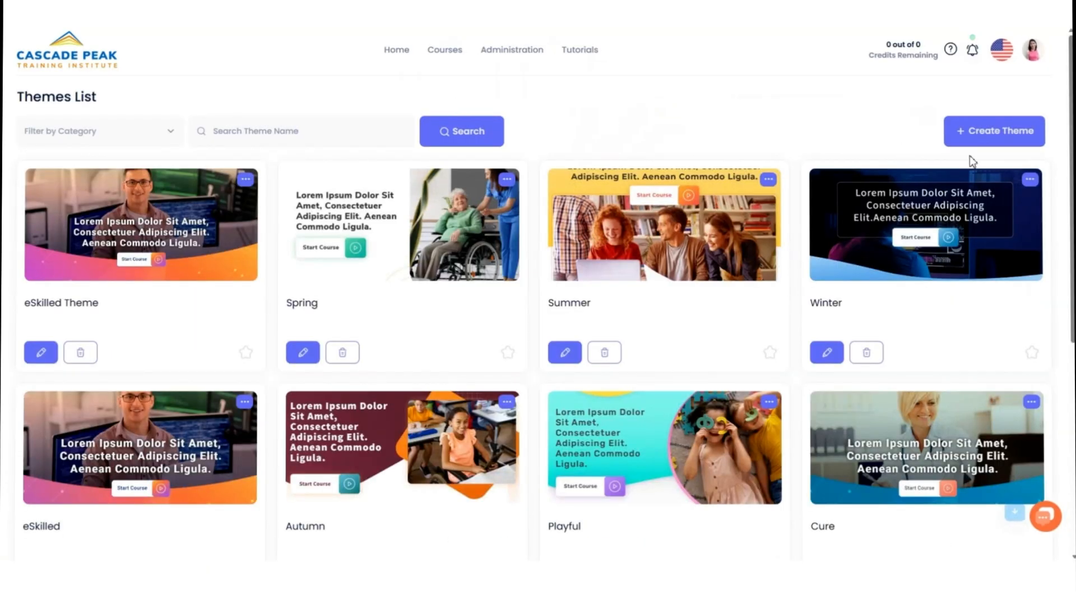
{"action": "left_click", "coordinate": [989, 132]}
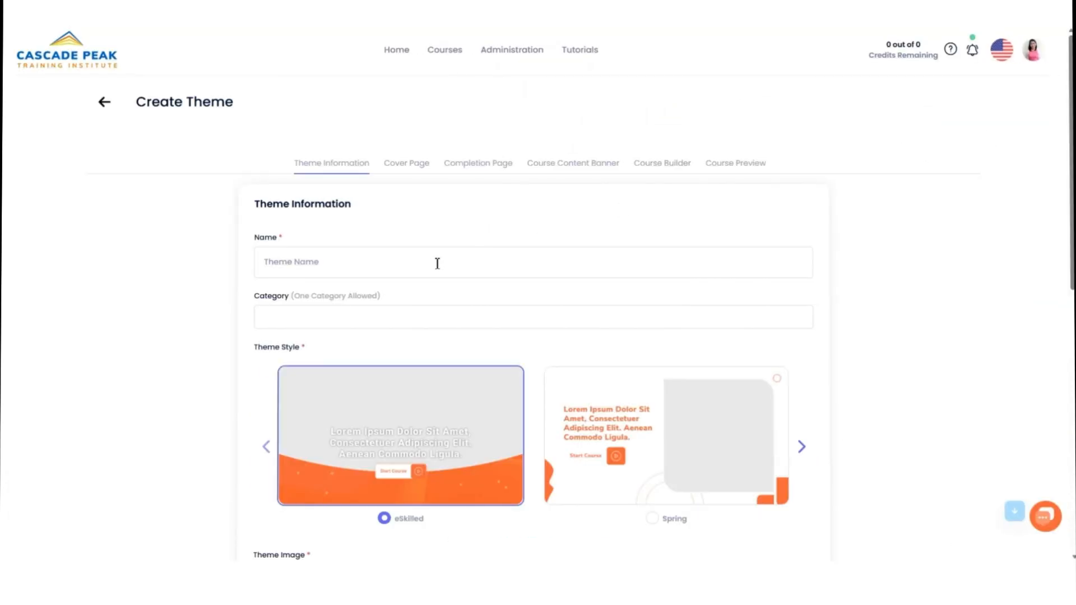
{"action": "left_click", "coordinate": [432, 266]}
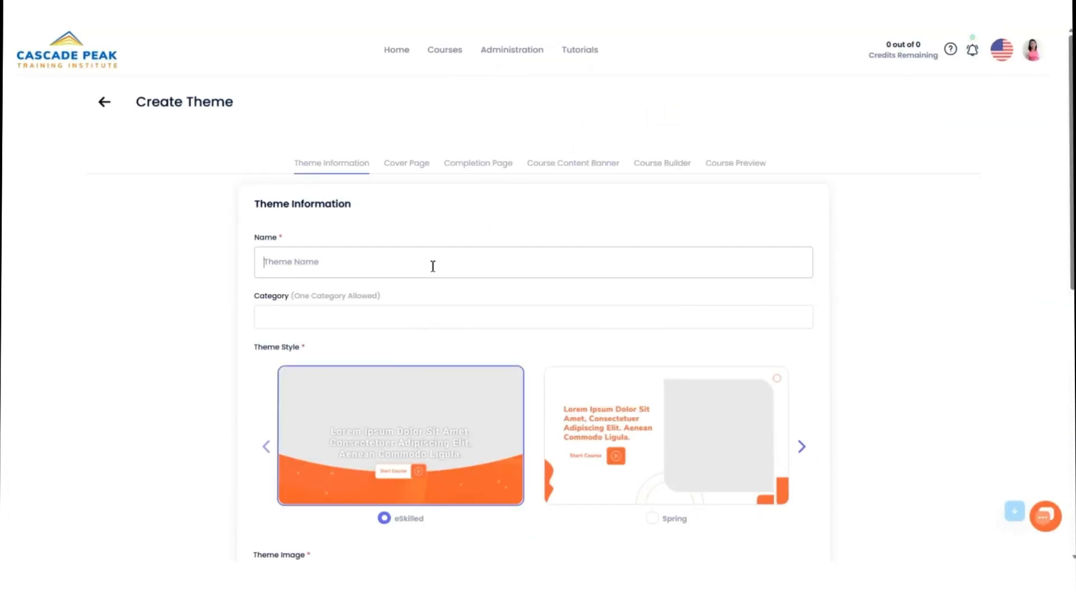
{"action": "type", "text": "Neutral"}
- Choose the Autumn theme style and continue to the theme's cover page settings
{"action": "scroll", "coordinate": [449, 291], "scroll_direction": "down", "scroll_amount": 2}
{"action": "scroll", "coordinate": [728, 336], "scroll_direction": "down", "scroll_amount": 1}
{"action": "left_click", "coordinate": [801, 295]}
{"action": "left_click", "coordinate": [802, 295]}
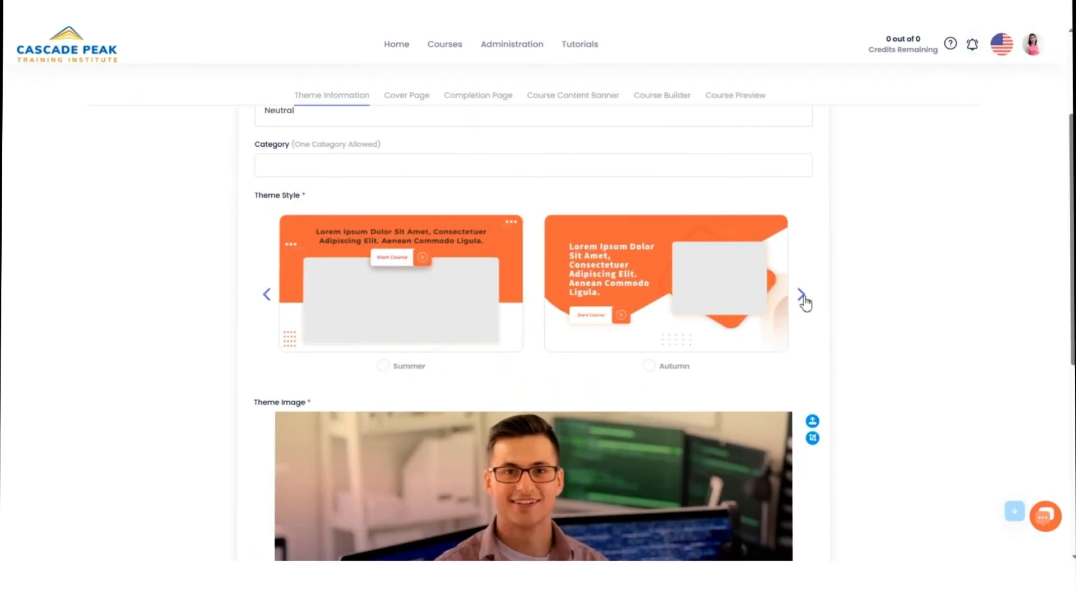
{"action": "left_click", "coordinate": [648, 366]}
{"action": "scroll", "coordinate": [496, 384], "scroll_direction": "down", "scroll_amount": 7}
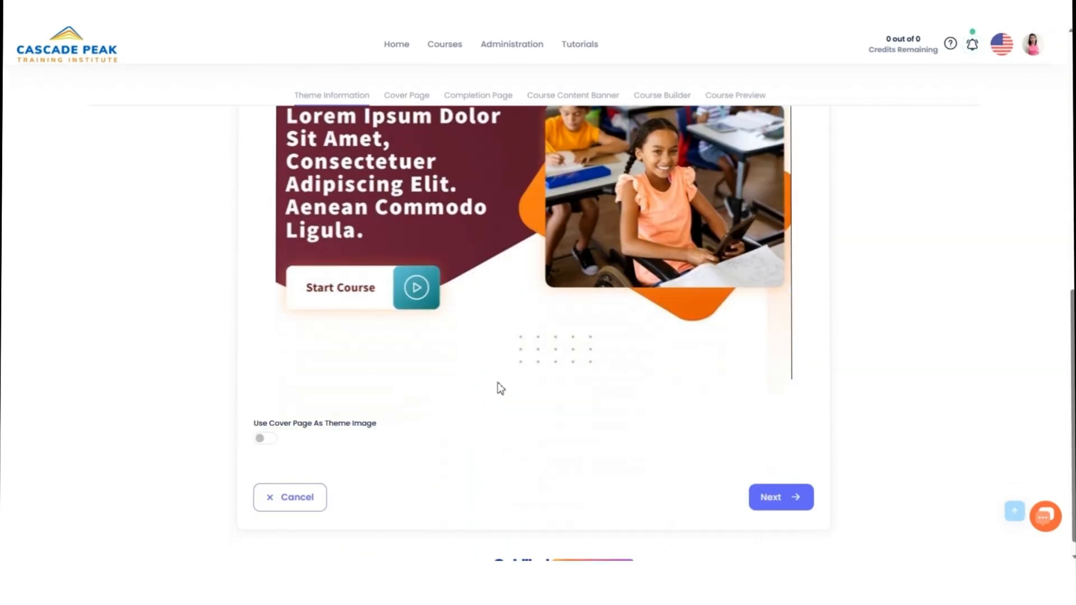
{"action": "left_click", "coordinate": [776, 478]}
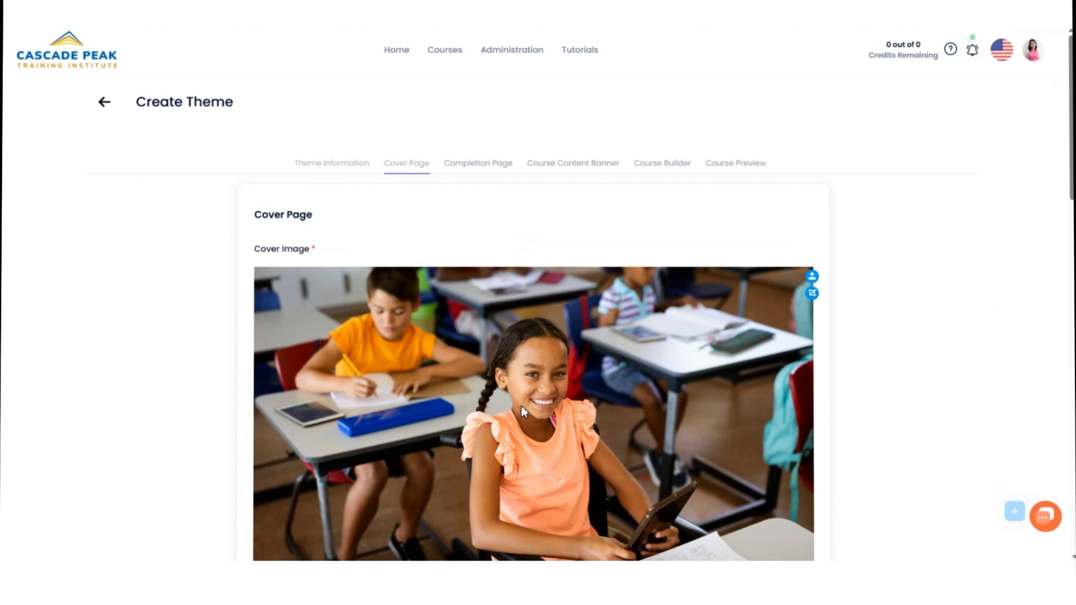
- Remove the default cover image and choose AI image generation for its replacement
{"action": "scroll", "coordinate": [521, 407], "scroll_direction": "down", "scroll_amount": 1}
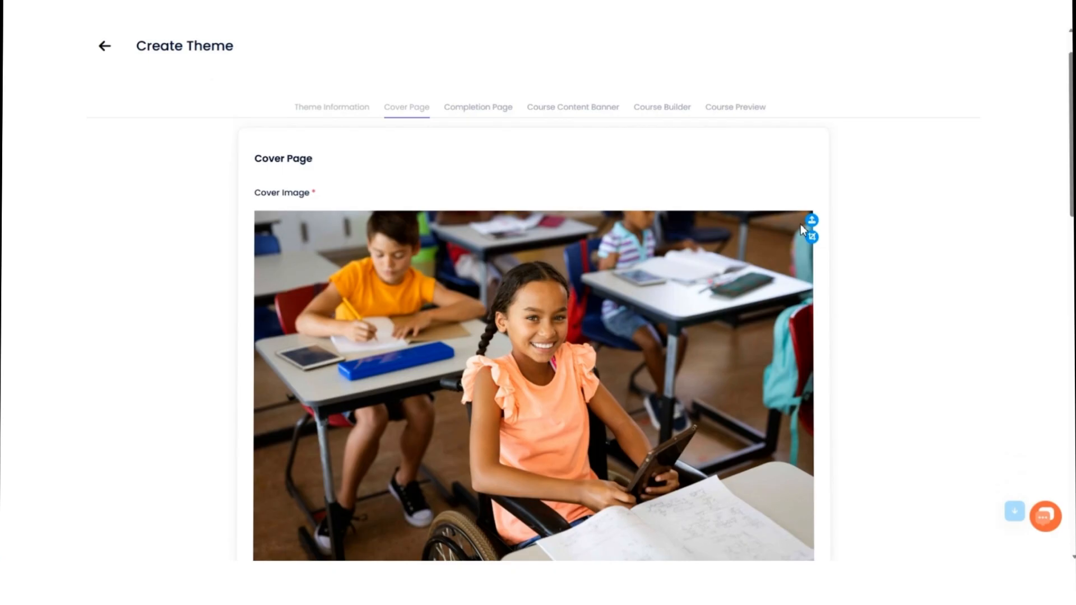
{"action": "left_click", "coordinate": [811, 236]}
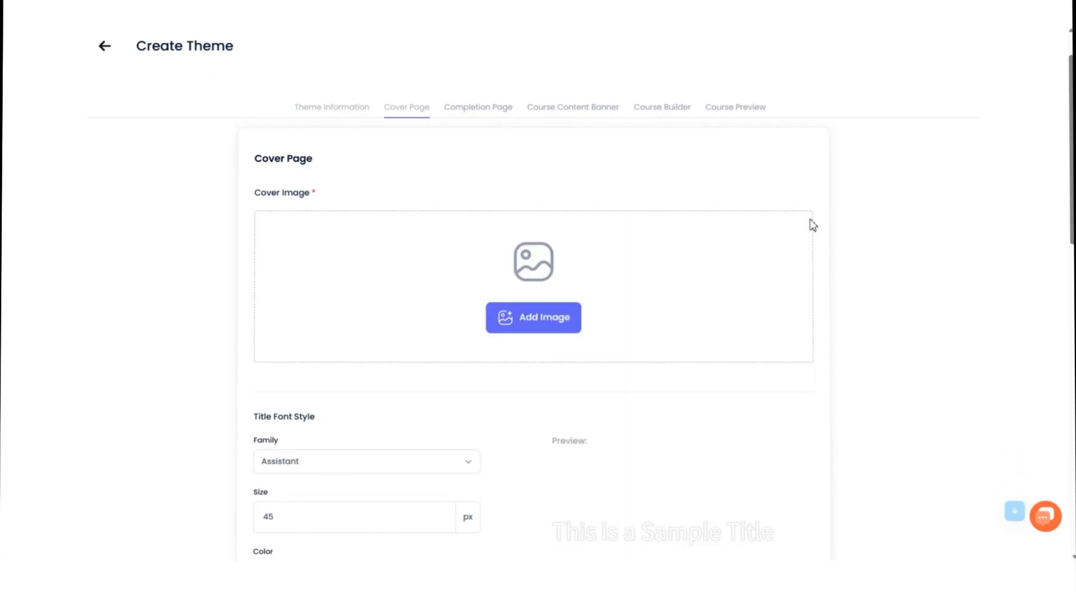
{"action": "left_click", "coordinate": [522, 320]}
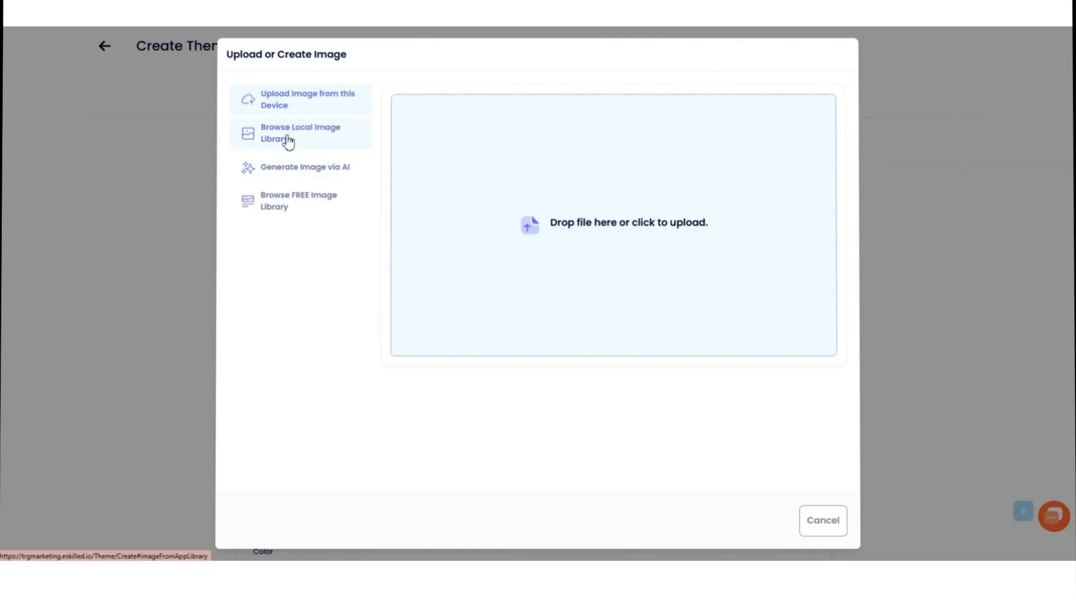
{"action": "left_click", "coordinate": [287, 177]}
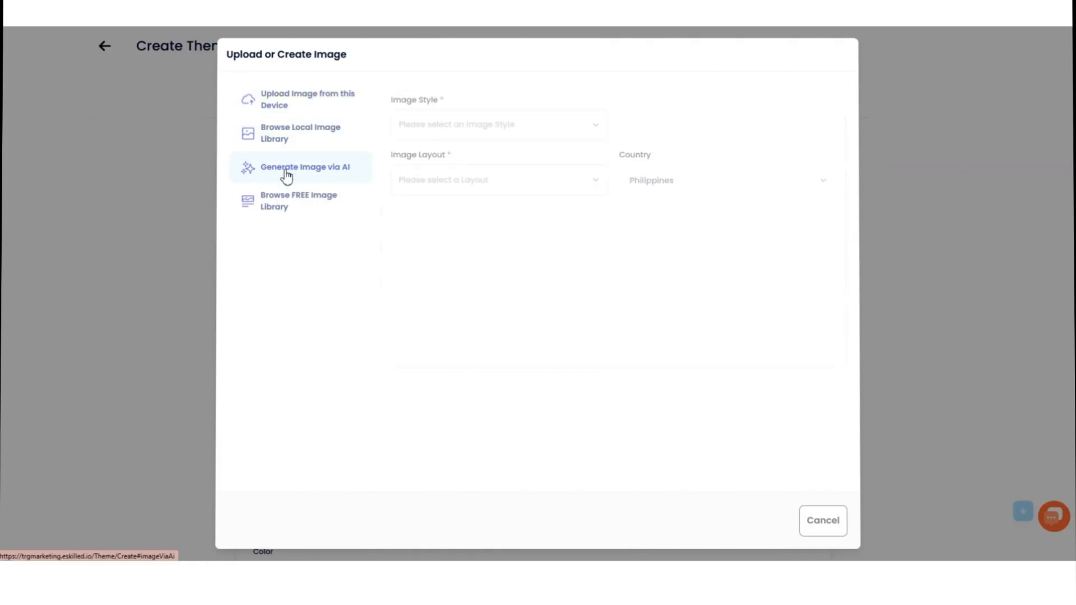
- Set the AI cover image to Photo style, Landscape layout and country United States, with the description Marketing Professionals
{"action": "left_click", "coordinate": [596, 132]}
{"action": "left_click", "coordinate": [409, 209]}
{"action": "left_click", "coordinate": [547, 185]}
{"action": "left_click", "coordinate": [418, 310]}
{"action": "left_click", "coordinate": [684, 185]}
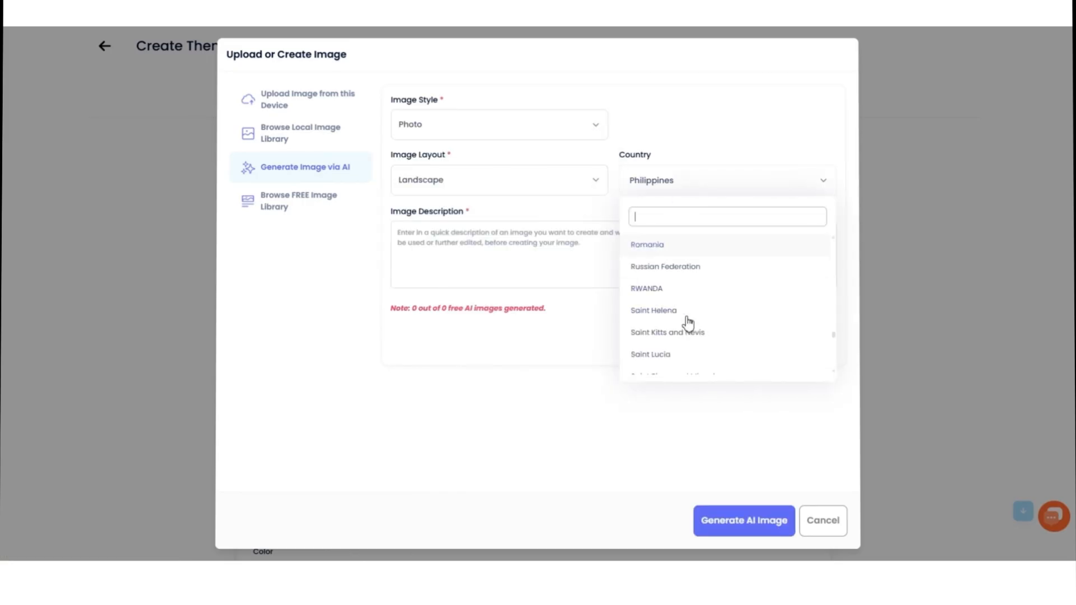
{"action": "scroll", "coordinate": [687, 323], "scroll_direction": "down", "scroll_amount": 10}
{"action": "left_click", "coordinate": [653, 245]}
{"action": "left_click", "coordinate": [489, 244]}
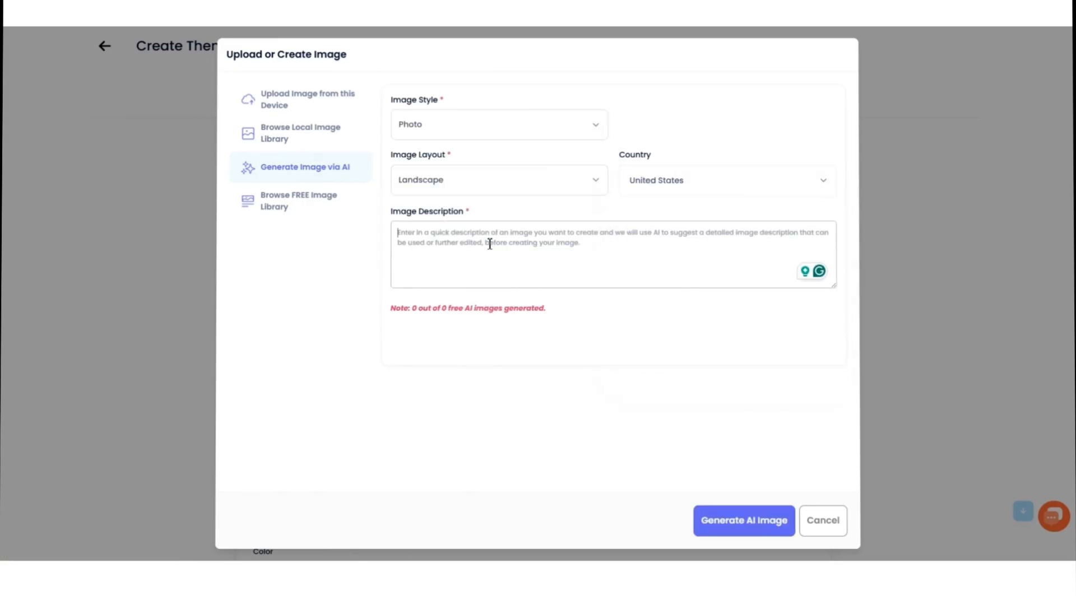
{"action": "type", "text": "Marketing Professionals"}
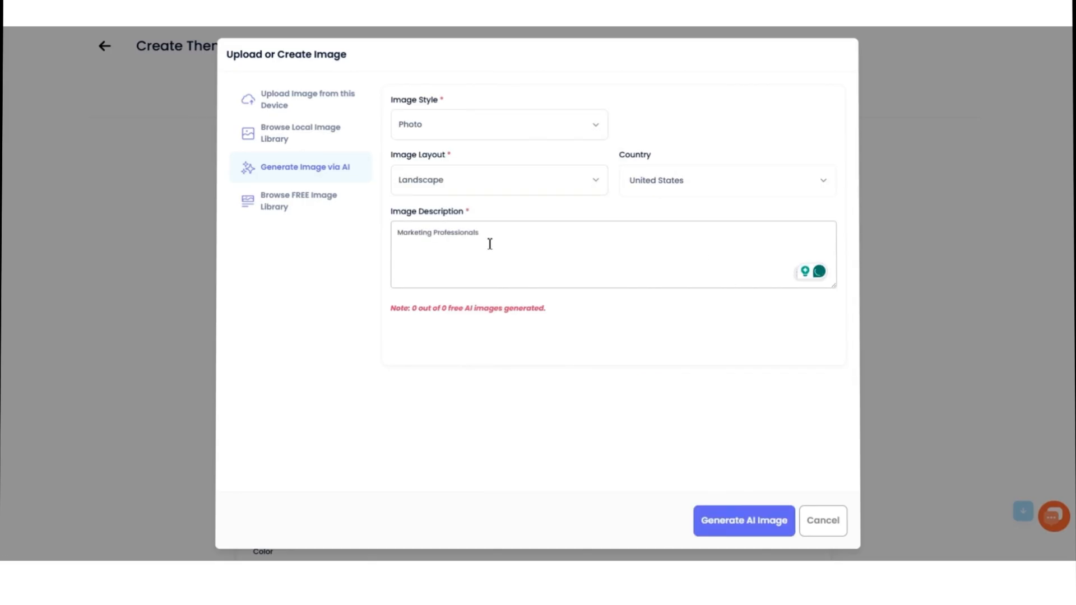
- Generate the AI image from the entered settings and use it as the theme's cover image
{"action": "left_click", "coordinate": [738, 525]}
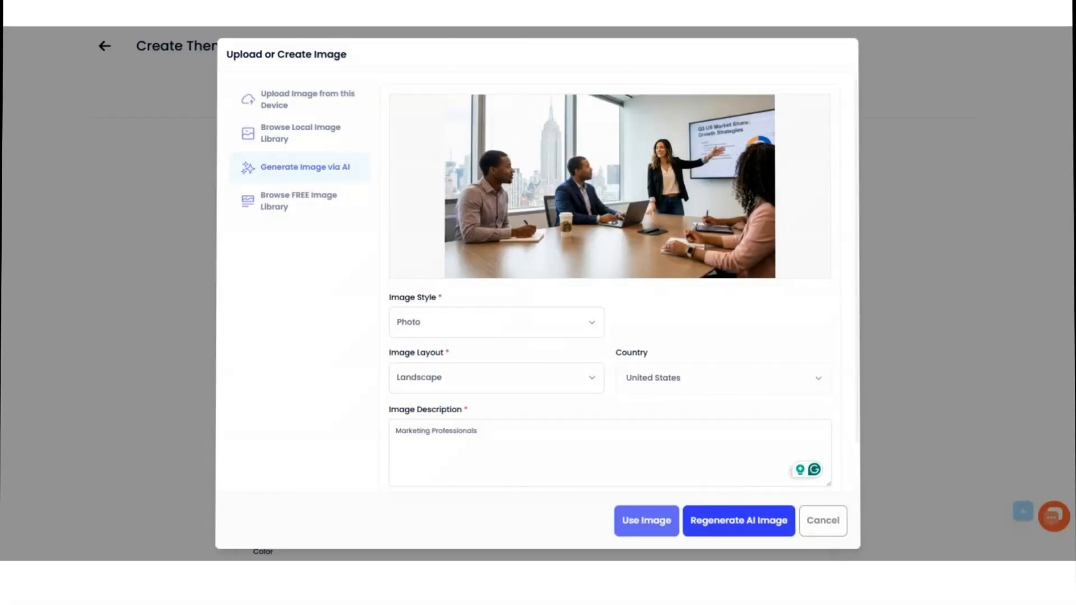
{"action": "left_click", "coordinate": [646, 520]}
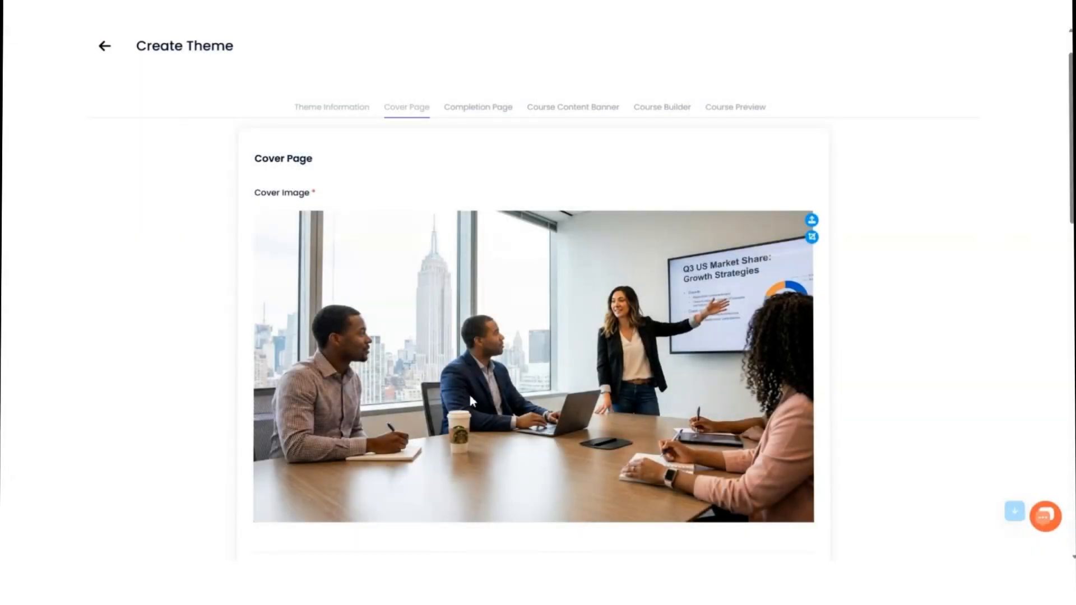
- Replace the cover page's background image with the grey-and-brown image uploaded from the AICC documents folder on this device
{"action": "scroll", "coordinate": [462, 391], "scroll_direction": "down", "scroll_amount": 6}
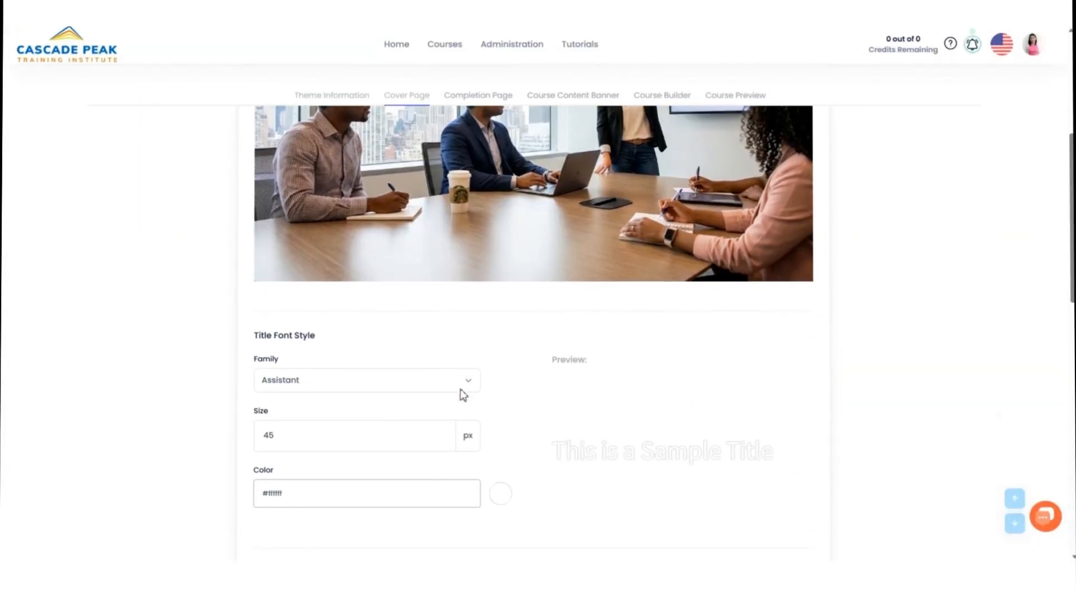
{"action": "scroll", "coordinate": [548, 401], "scroll_direction": "down", "scroll_amount": 6}
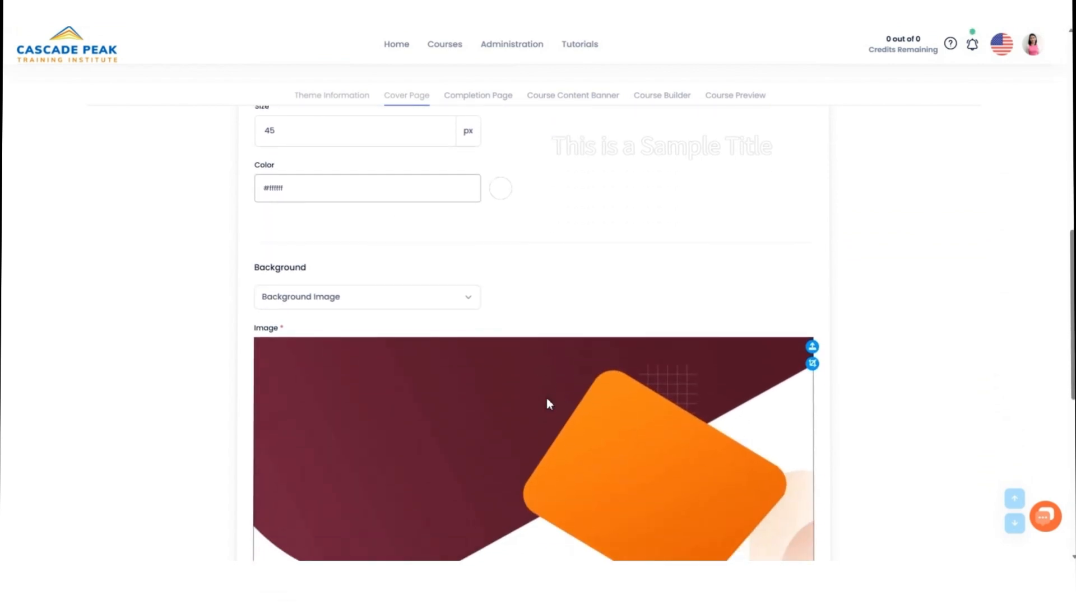
{"action": "scroll", "coordinate": [547, 400], "scroll_direction": "down", "scroll_amount": 1}
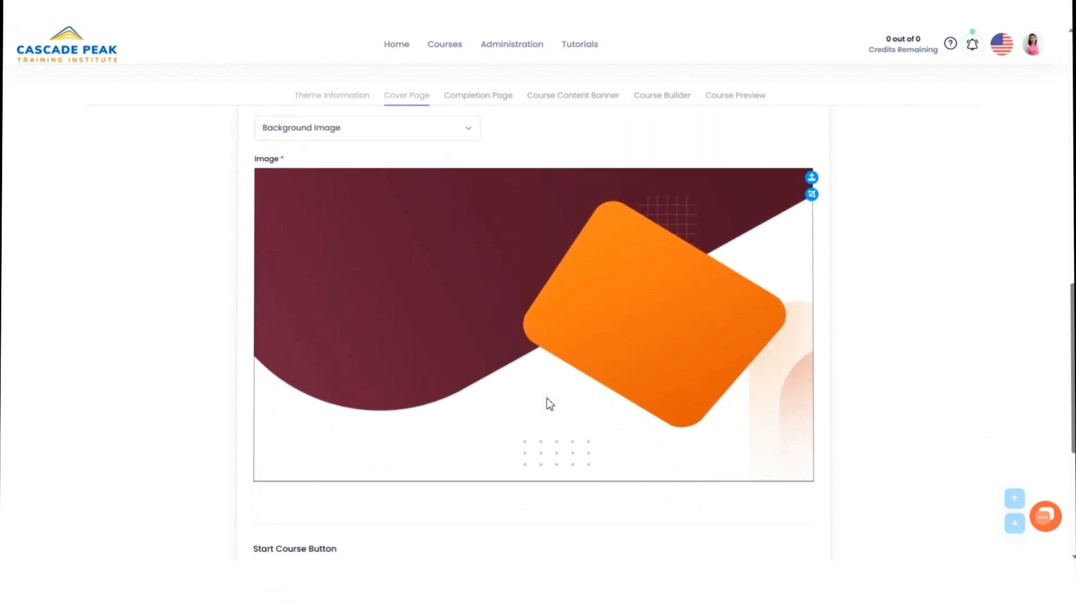
{"action": "scroll", "coordinate": [549, 399], "scroll_direction": "down", "scroll_amount": 1}
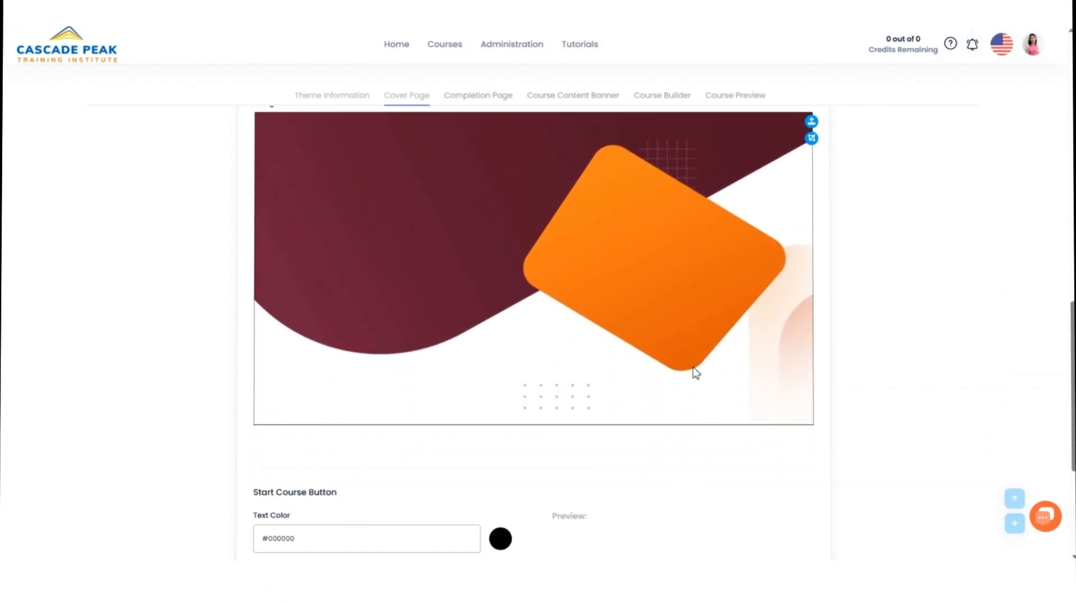
{"action": "left_click", "coordinate": [810, 138]}
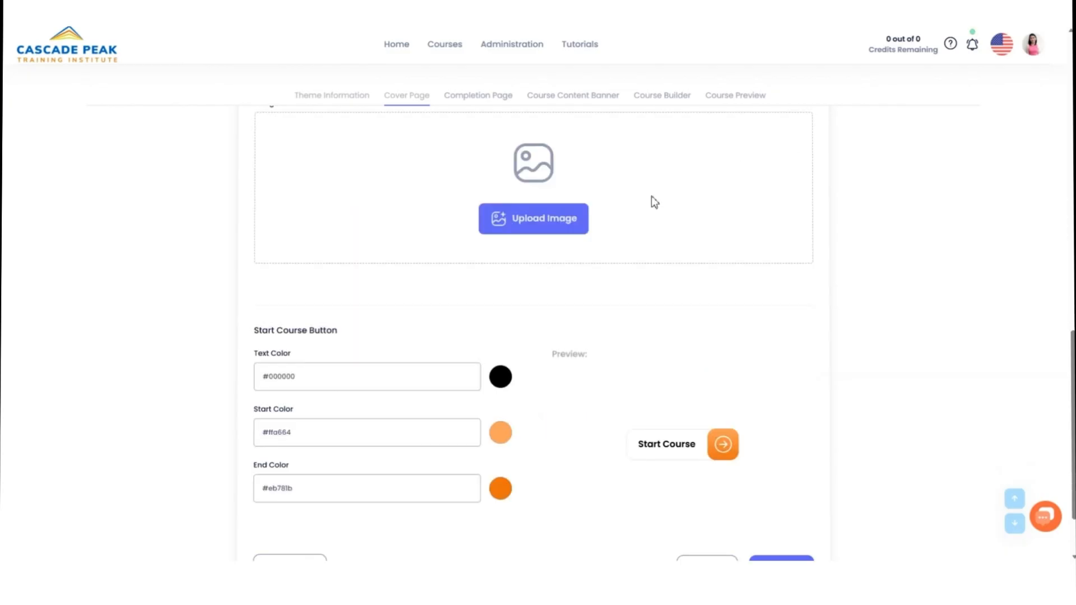
{"action": "left_click", "coordinate": [556, 227]}
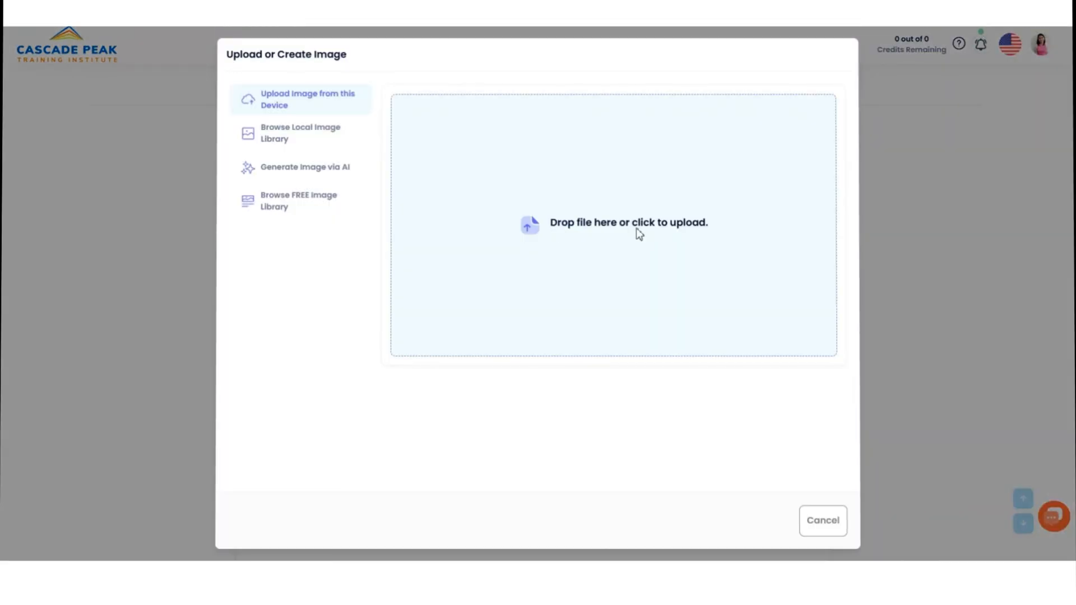
{"action": "left_click", "coordinate": [639, 235]}
{"action": "left_click", "coordinate": [197, 58]}
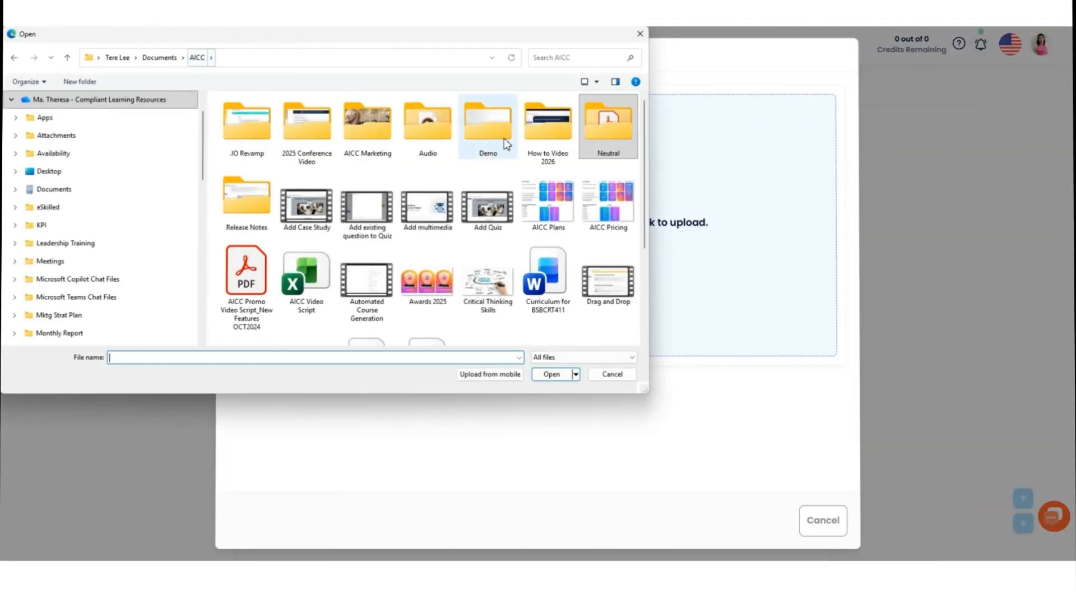
{"action": "double_click", "coordinate": [506, 145]}
{"action": "left_click", "coordinate": [252, 115]}
{"action": "left_click", "coordinate": [538, 374]}
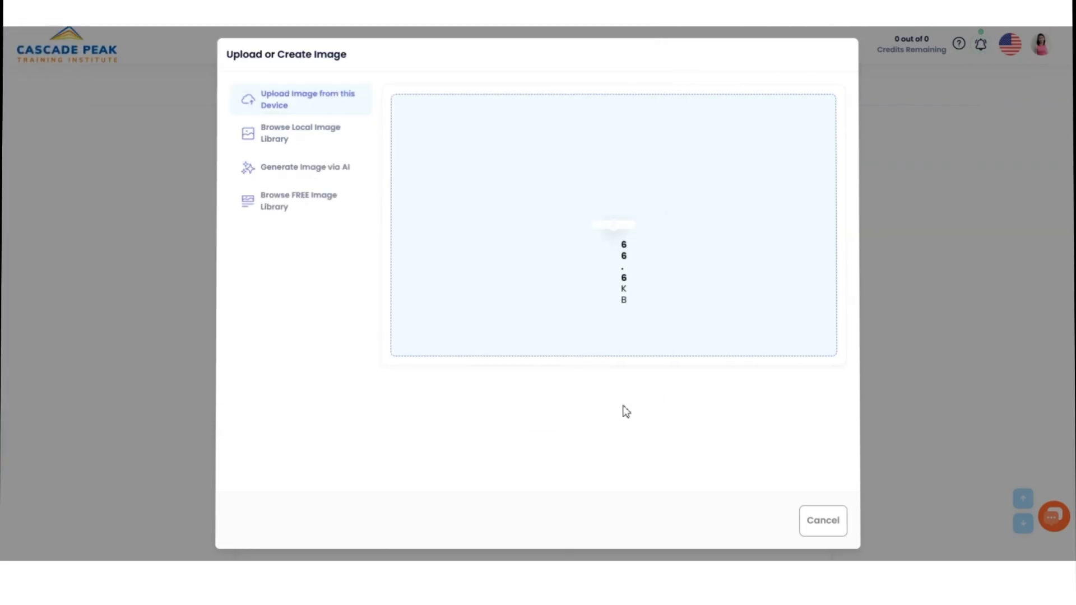
{"action": "left_click", "coordinate": [754, 522]}
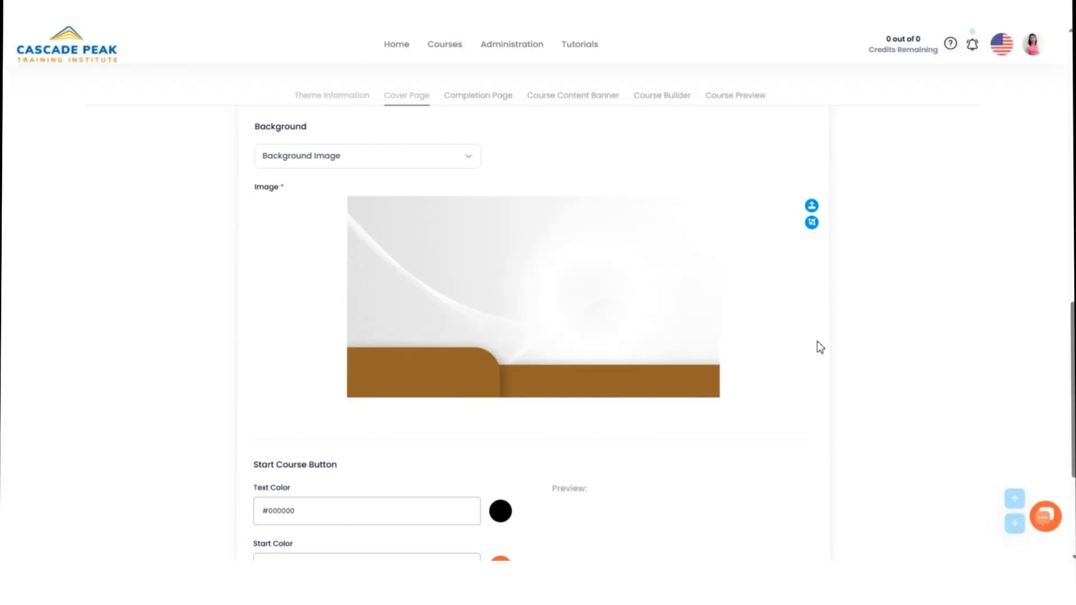
- Proceed from the cover page through the completion page with its default image and messages to the course content banner settings
{"action": "scroll", "coordinate": [822, 349], "scroll_direction": "down", "scroll_amount": 4}
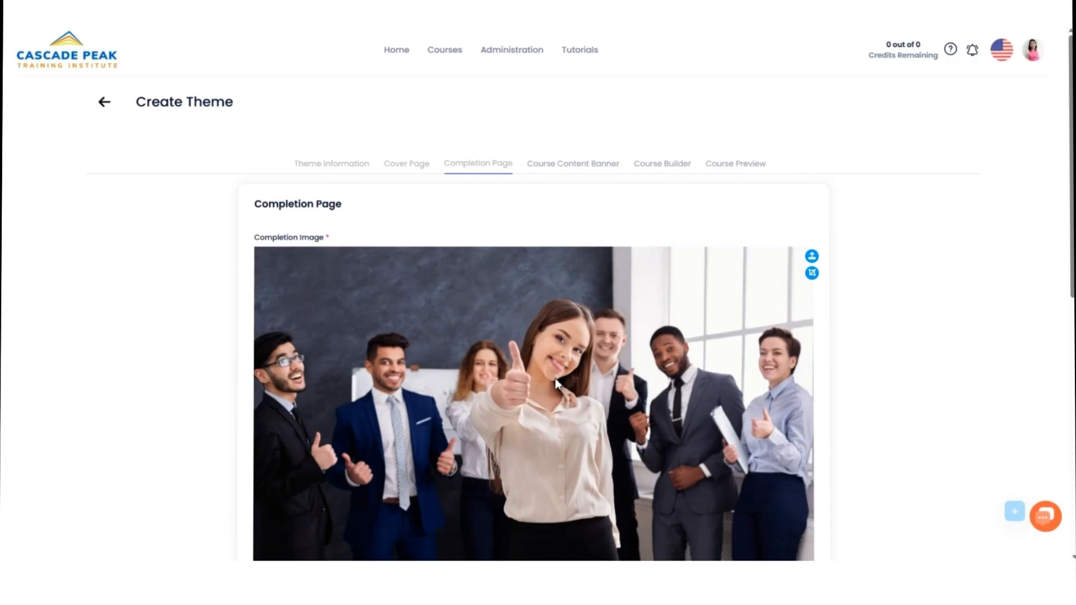
{"action": "scroll", "coordinate": [555, 380], "scroll_direction": "down", "scroll_amount": 2}
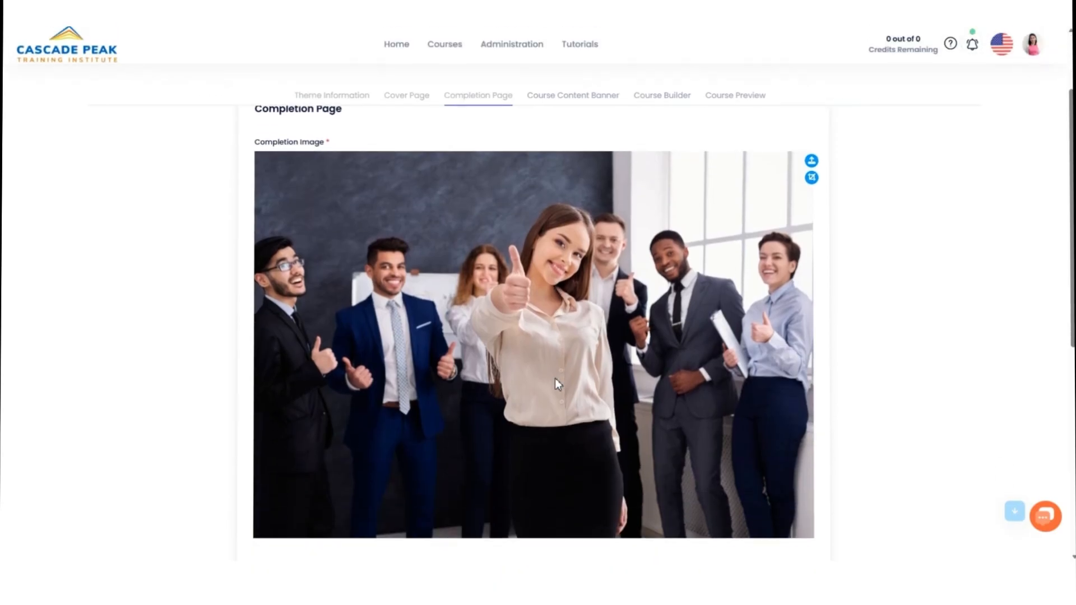
{"action": "scroll", "coordinate": [556, 381], "scroll_direction": "down", "scroll_amount": 6}
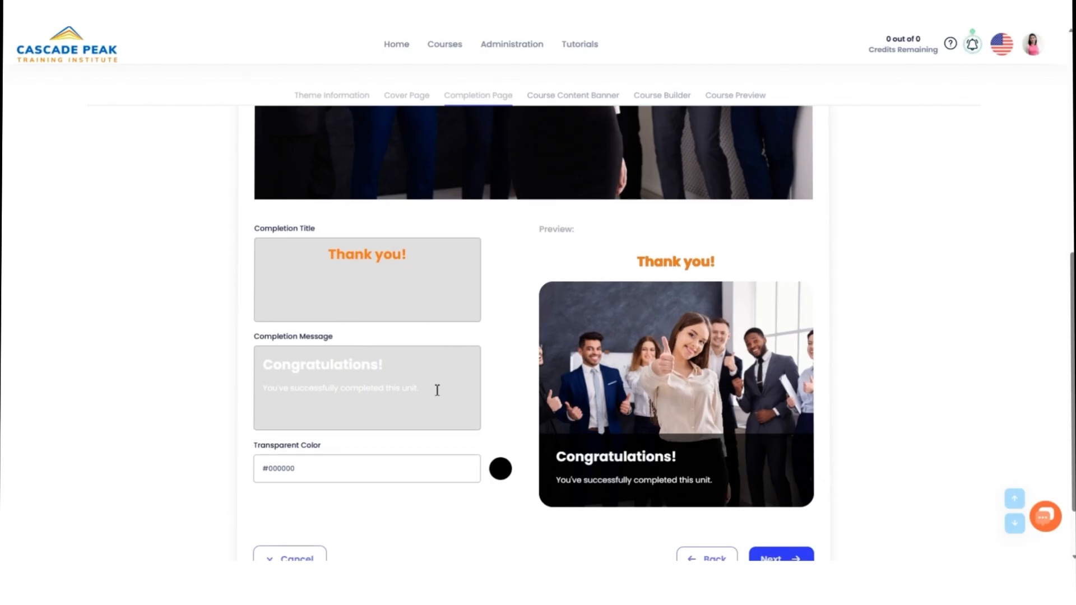
{"action": "scroll", "coordinate": [448, 392], "scroll_direction": "down", "scroll_amount": 2}
{"action": "left_click", "coordinate": [772, 476]}
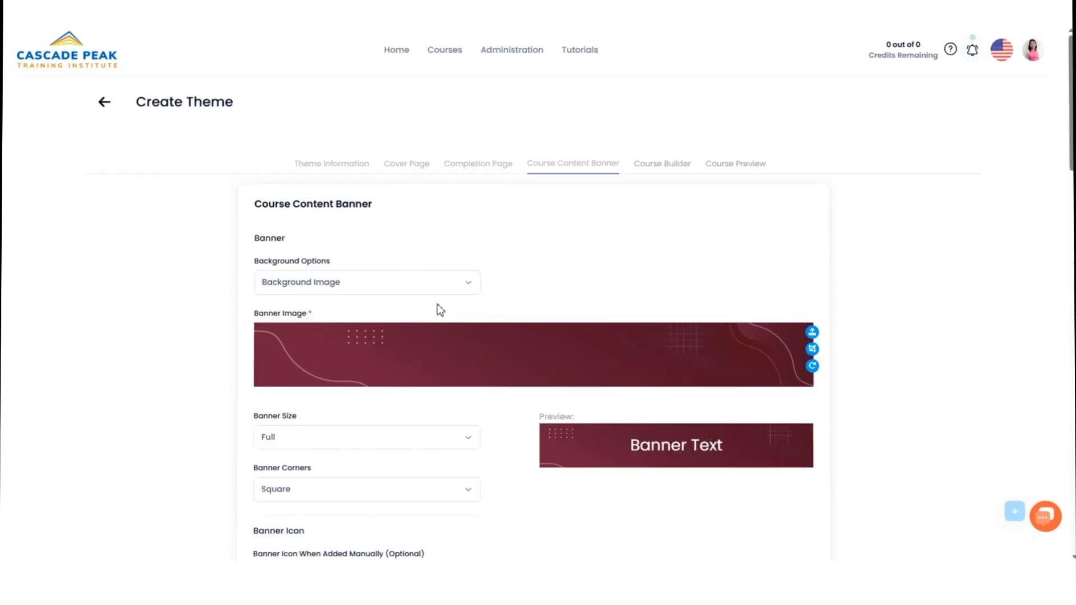
- Review the banner size, icon, font styling and default content banners, keep the defaults, and continue to the course builder settings
{"action": "scroll", "coordinate": [504, 342], "scroll_direction": "down", "scroll_amount": 4}
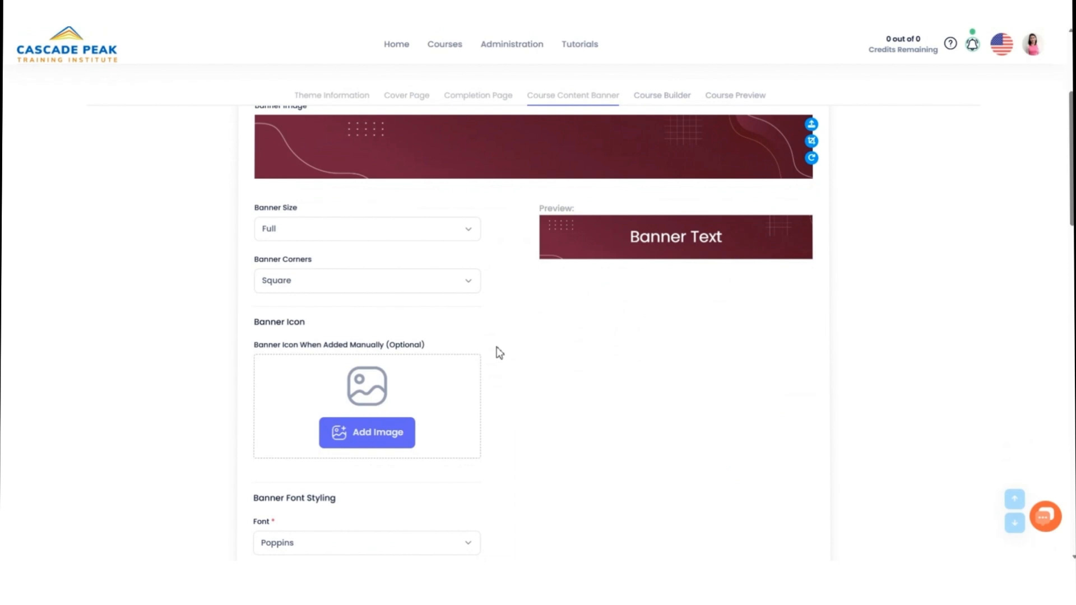
{"action": "scroll", "coordinate": [496, 351], "scroll_direction": "down", "scroll_amount": 2}
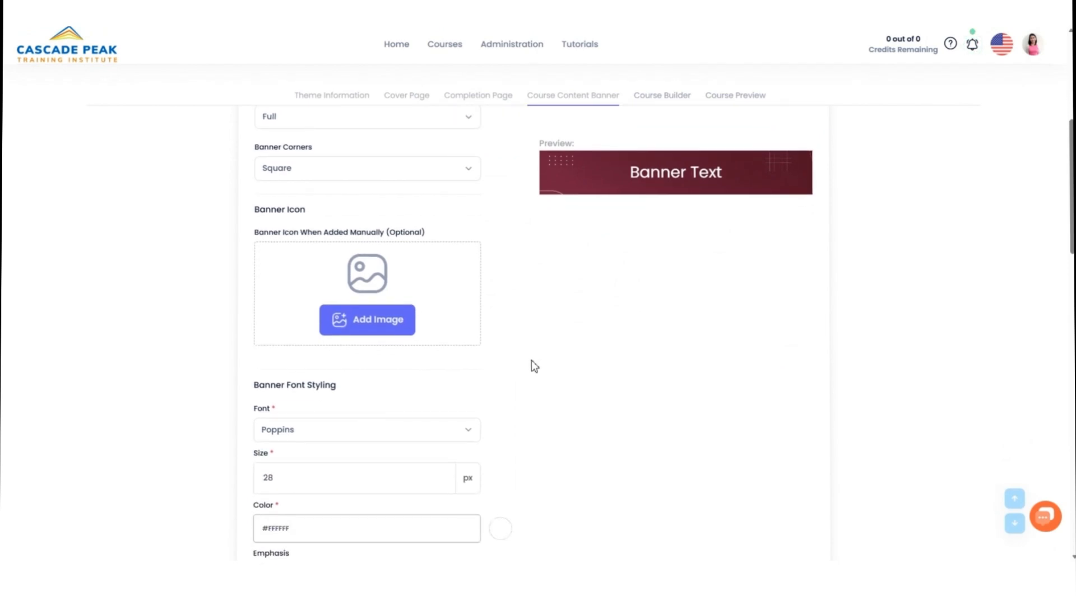
{"action": "scroll", "coordinate": [533, 365], "scroll_direction": "down", "scroll_amount": 3}
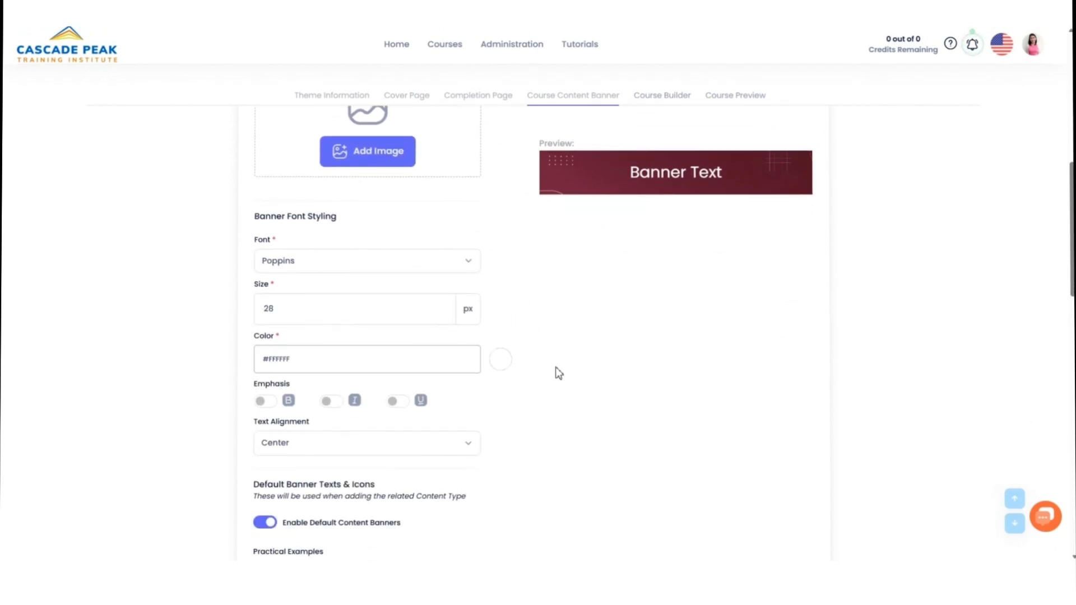
{"action": "scroll", "coordinate": [566, 375], "scroll_direction": "down", "scroll_amount": 3}
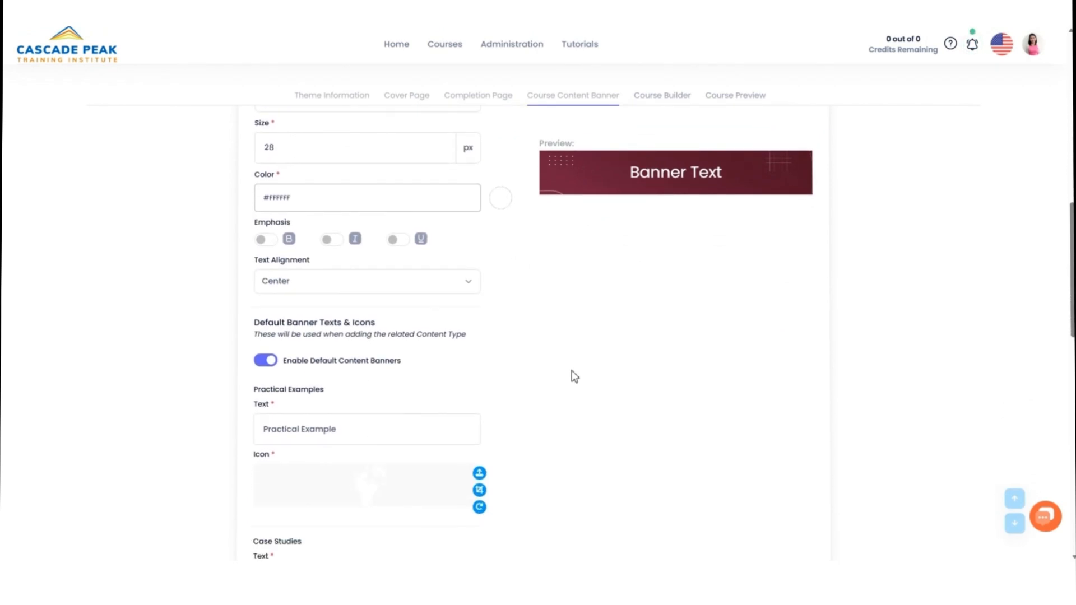
{"action": "scroll", "coordinate": [575, 376], "scroll_direction": "down", "scroll_amount": 4}
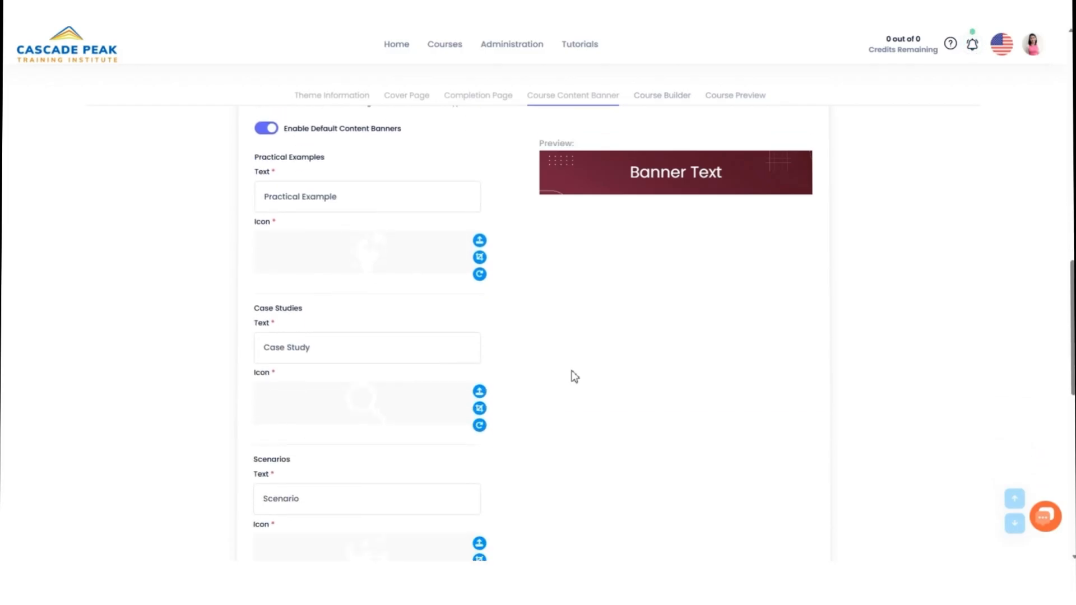
{"action": "scroll", "coordinate": [575, 376], "scroll_direction": "down", "scroll_amount": 6}
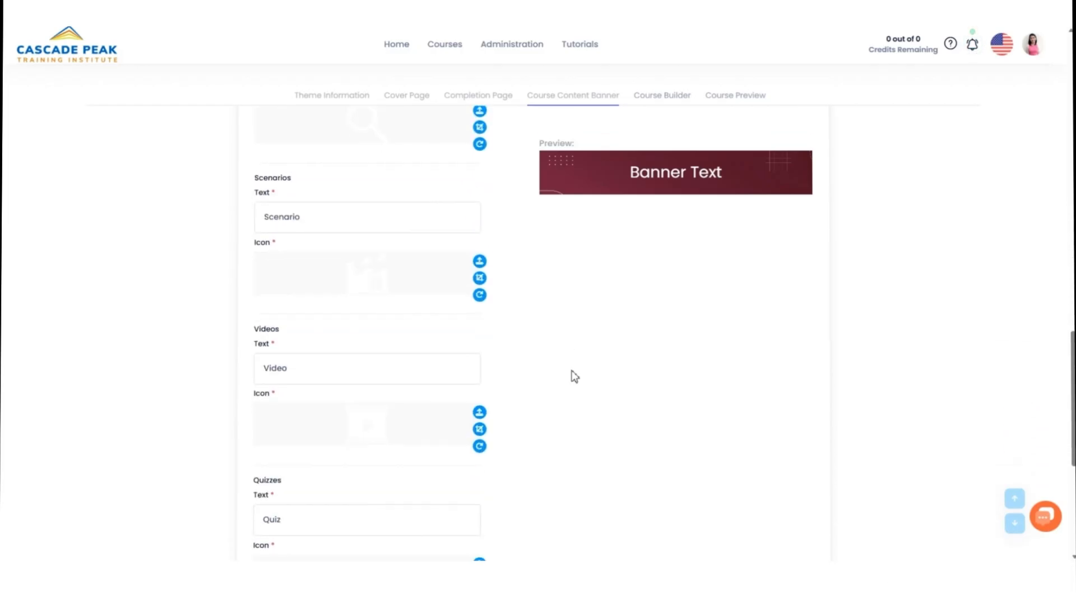
{"action": "scroll", "coordinate": [575, 376], "scroll_direction": "down", "scroll_amount": 5}
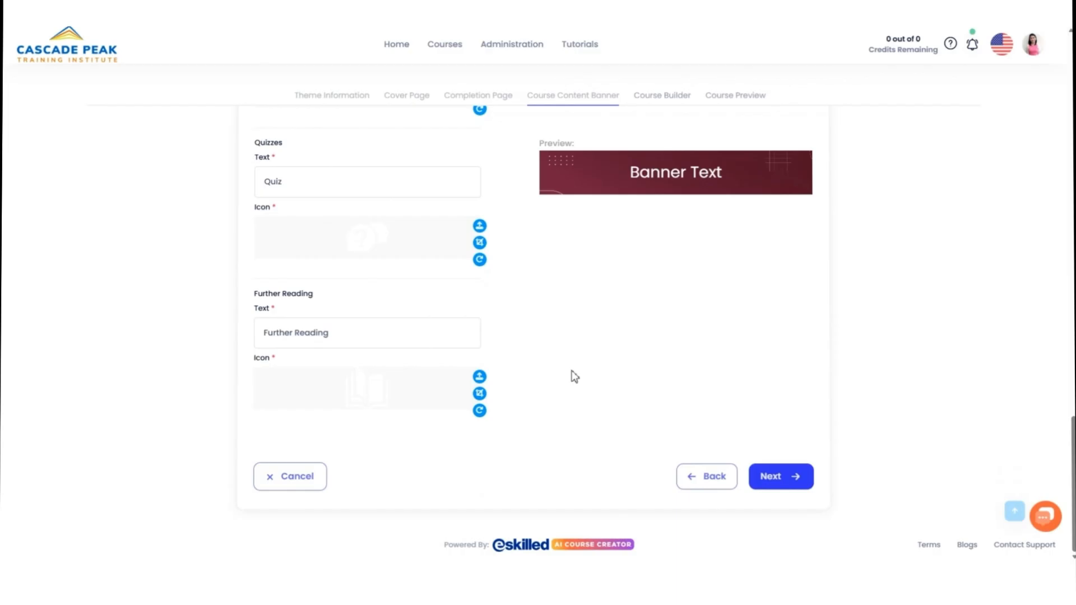
{"action": "left_click", "coordinate": [784, 476]}
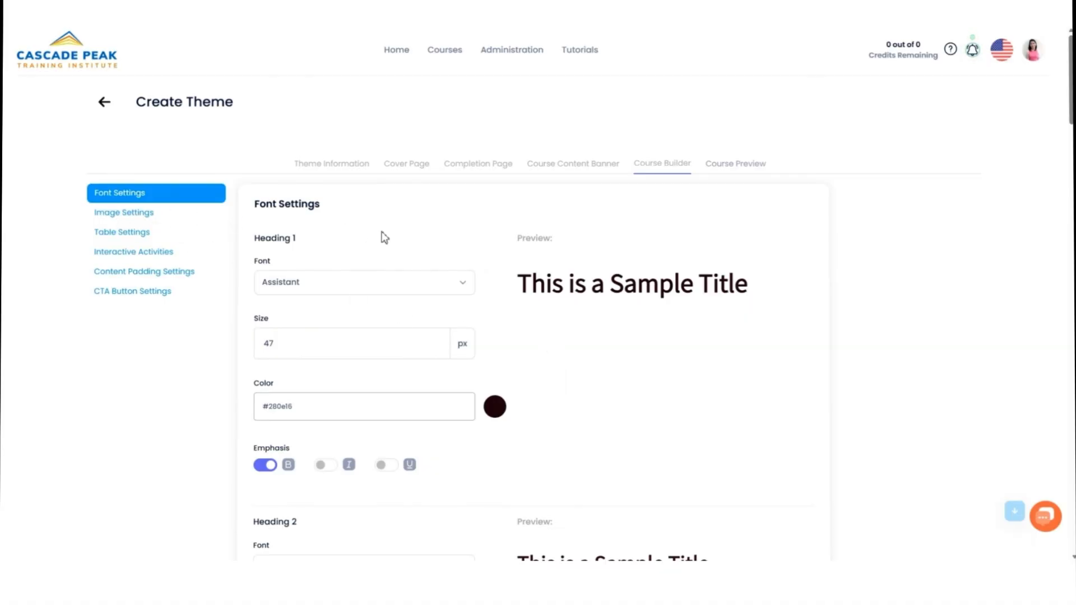
- Review the course builder's font settings from the headings and paragraph through the accordion header and hyperlink
{"action": "scroll", "coordinate": [384, 237], "scroll_direction": "down", "scroll_amount": 6}
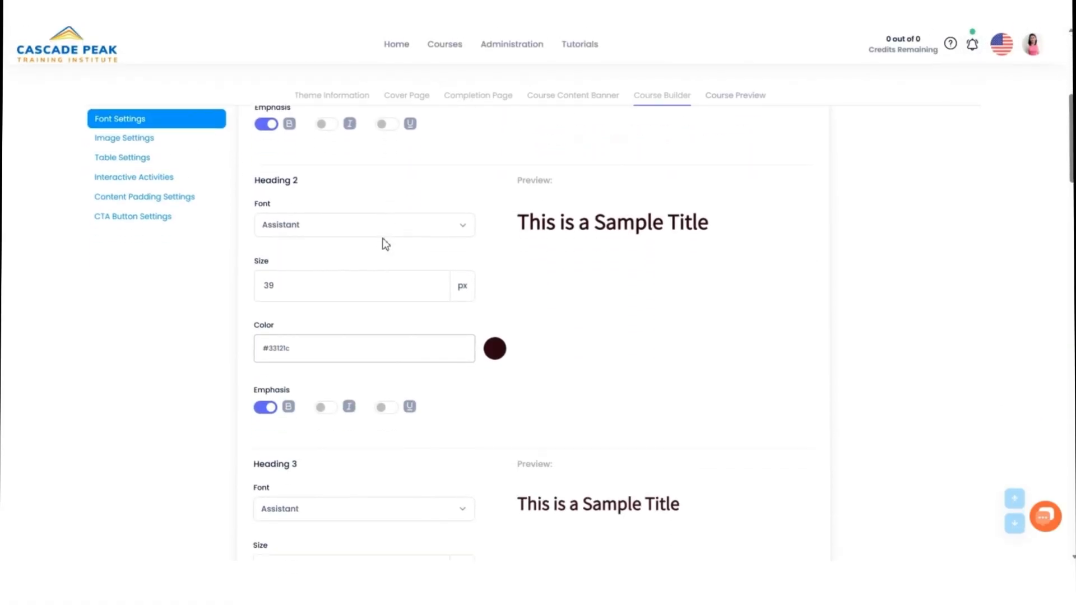
{"action": "scroll", "coordinate": [384, 244], "scroll_direction": "down", "scroll_amount": 11}
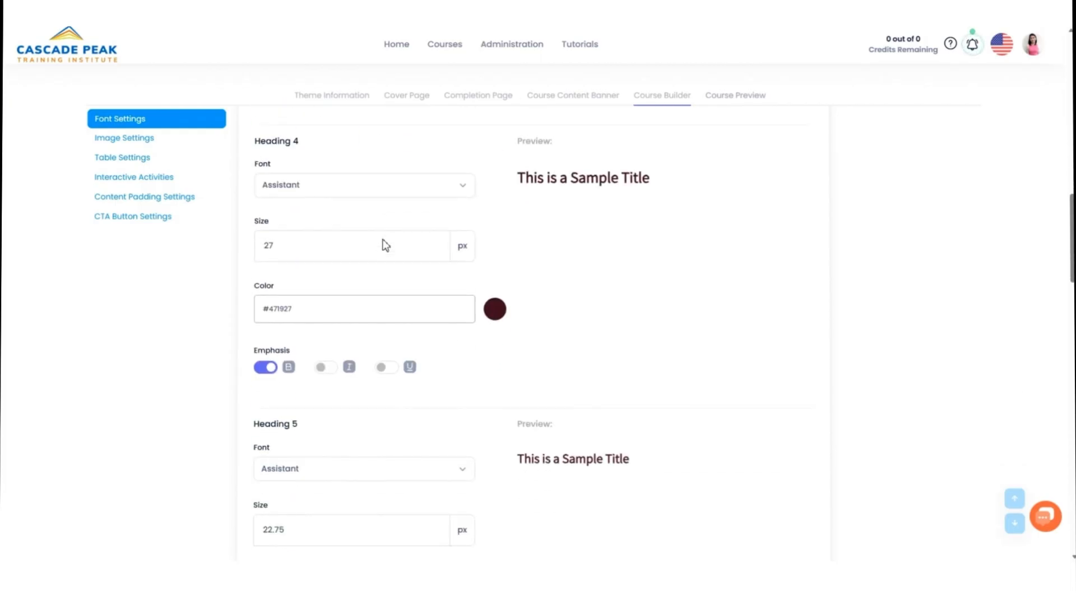
{"action": "scroll", "coordinate": [385, 246], "scroll_direction": "down", "scroll_amount": 9}
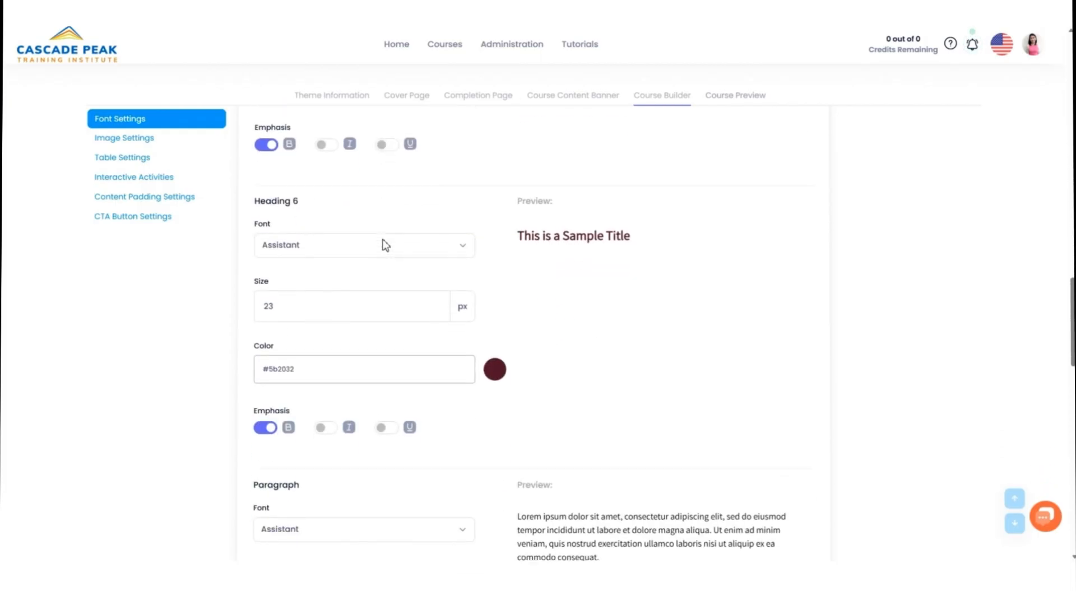
{"action": "scroll", "coordinate": [385, 245], "scroll_direction": "down", "scroll_amount": 16}
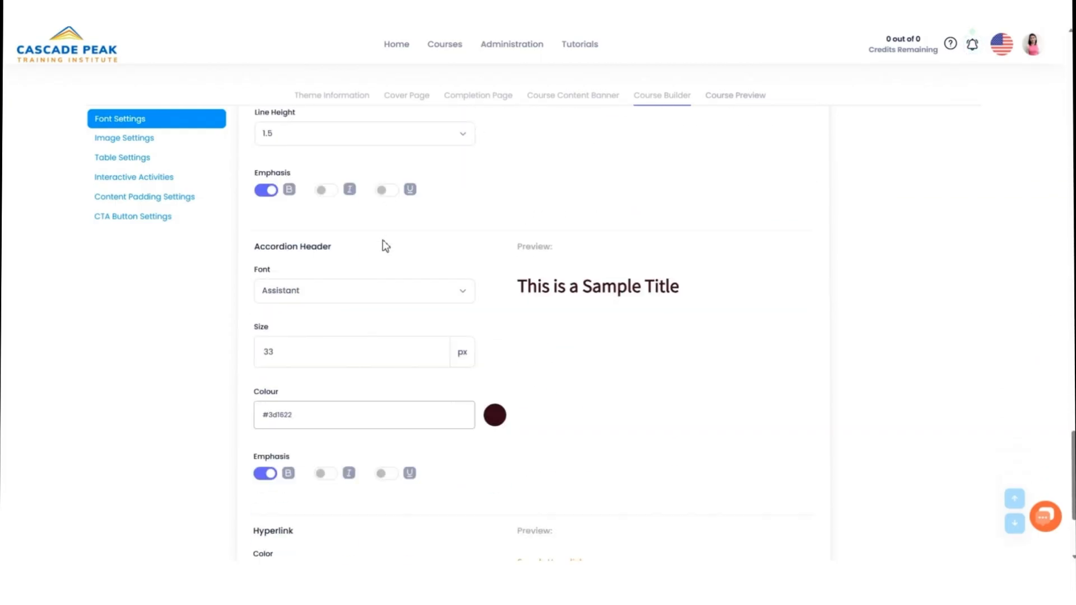
{"action": "scroll", "coordinate": [386, 246], "scroll_direction": "down", "scroll_amount": 4}
- Review the theme's image settings and its table header, row, border and alignment settings
{"action": "left_click", "coordinate": [137, 139]}
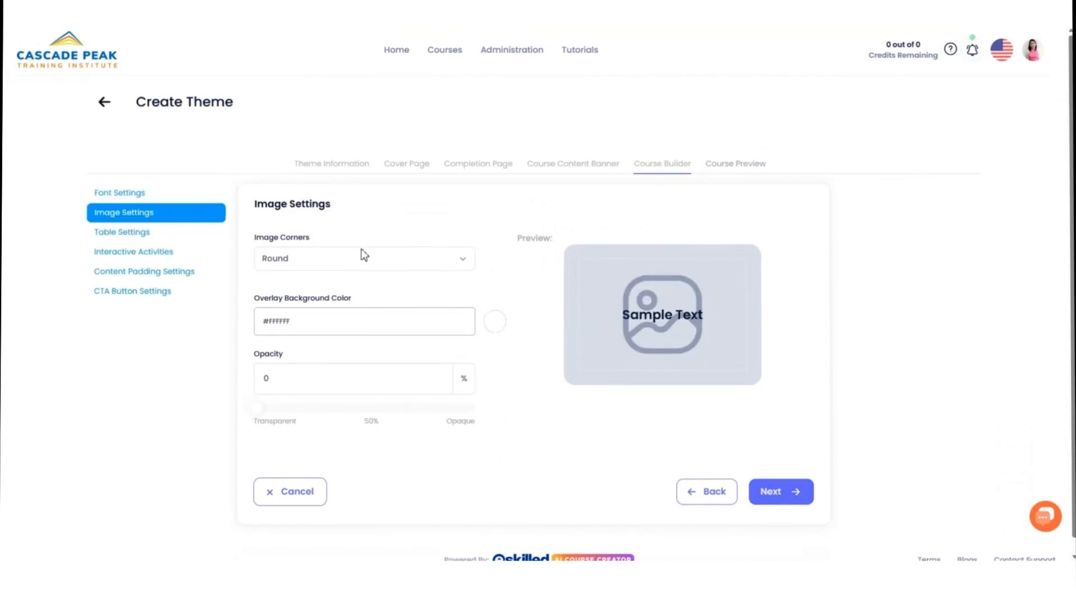
{"action": "left_click", "coordinate": [140, 232]}
{"action": "scroll", "coordinate": [377, 291], "scroll_direction": "down", "scroll_amount": 6}
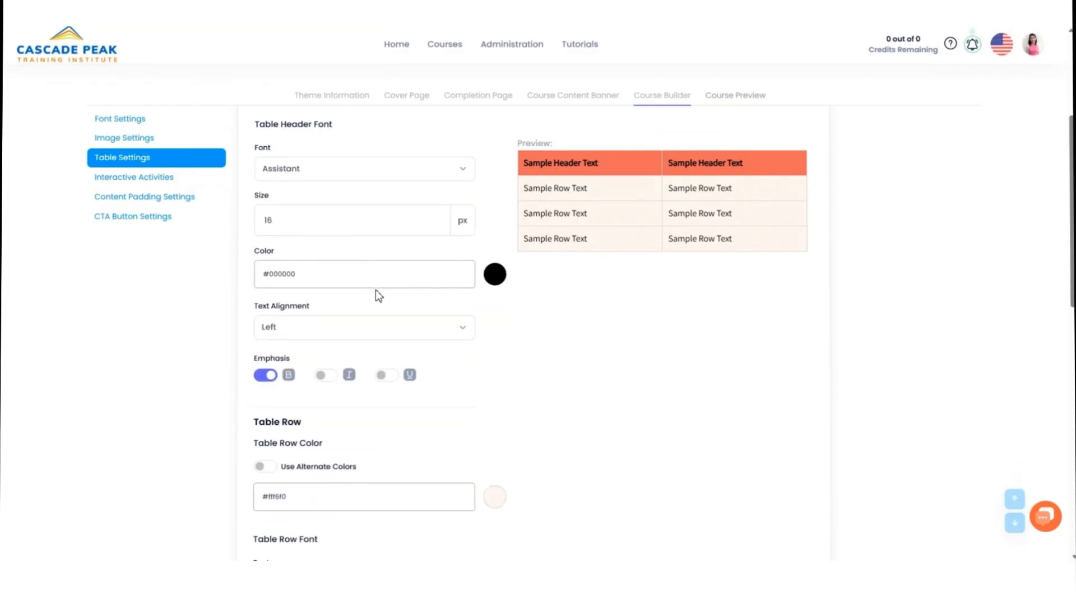
{"action": "scroll", "coordinate": [376, 291], "scroll_direction": "down", "scroll_amount": 9}
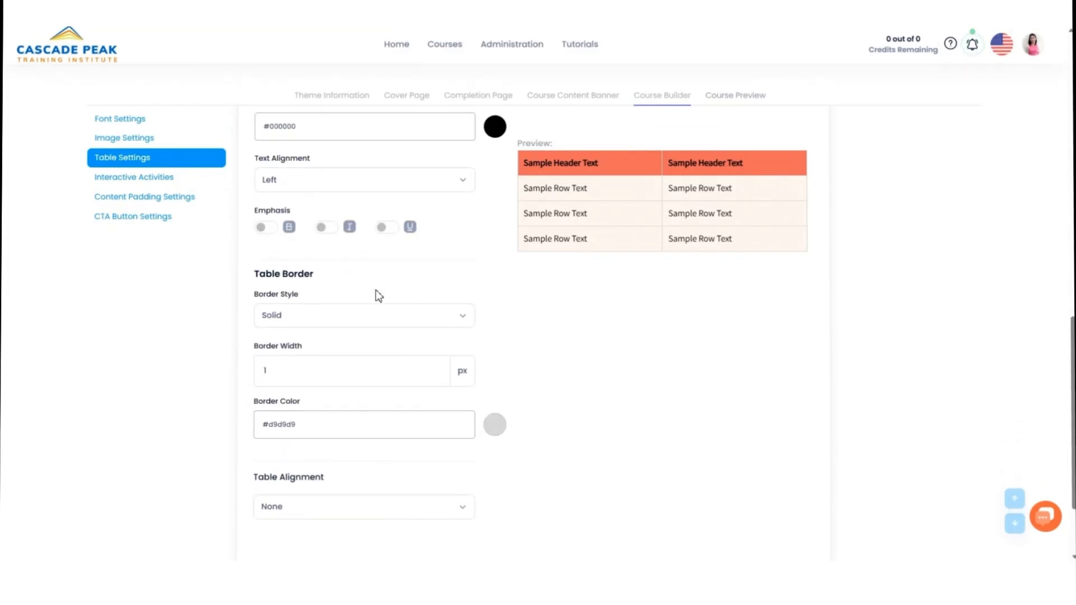
- Review the interactive activities settings for hotspots and for the front and back of flip cards
{"action": "left_click", "coordinate": [163, 178]}
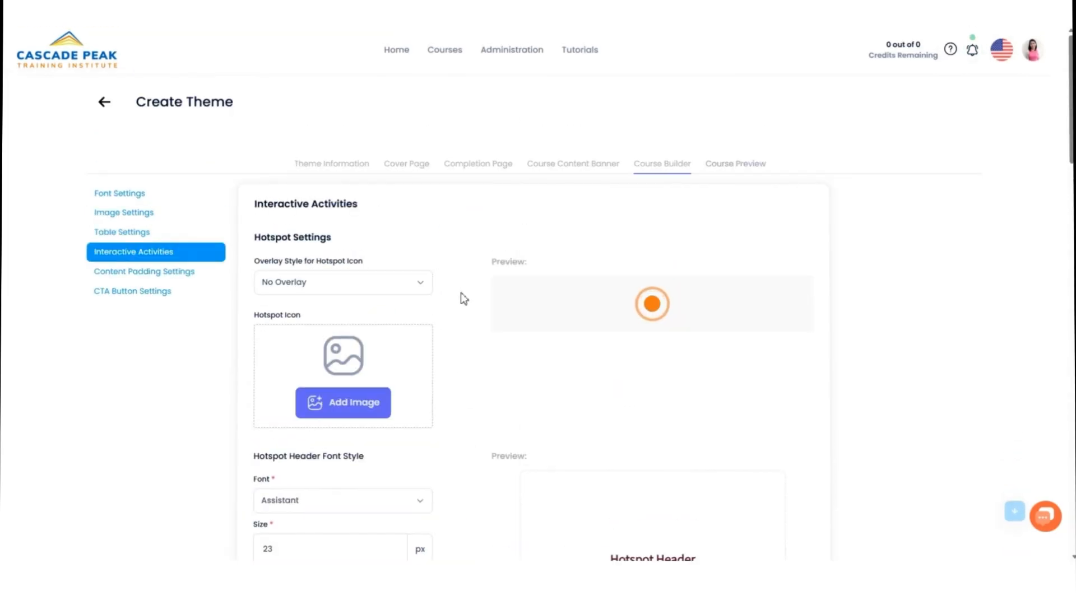
{"action": "scroll", "coordinate": [464, 299], "scroll_direction": "down", "scroll_amount": 1}
{"action": "scroll", "coordinate": [464, 299], "scroll_direction": "down", "scroll_amount": 12}
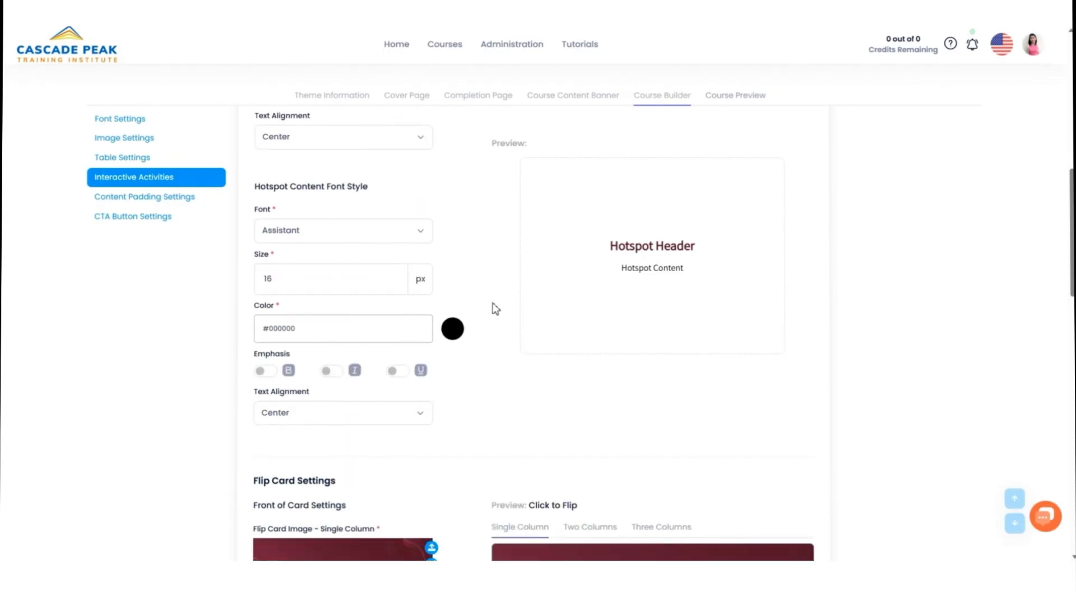
{"action": "scroll", "coordinate": [494, 310], "scroll_direction": "down", "scroll_amount": 12}
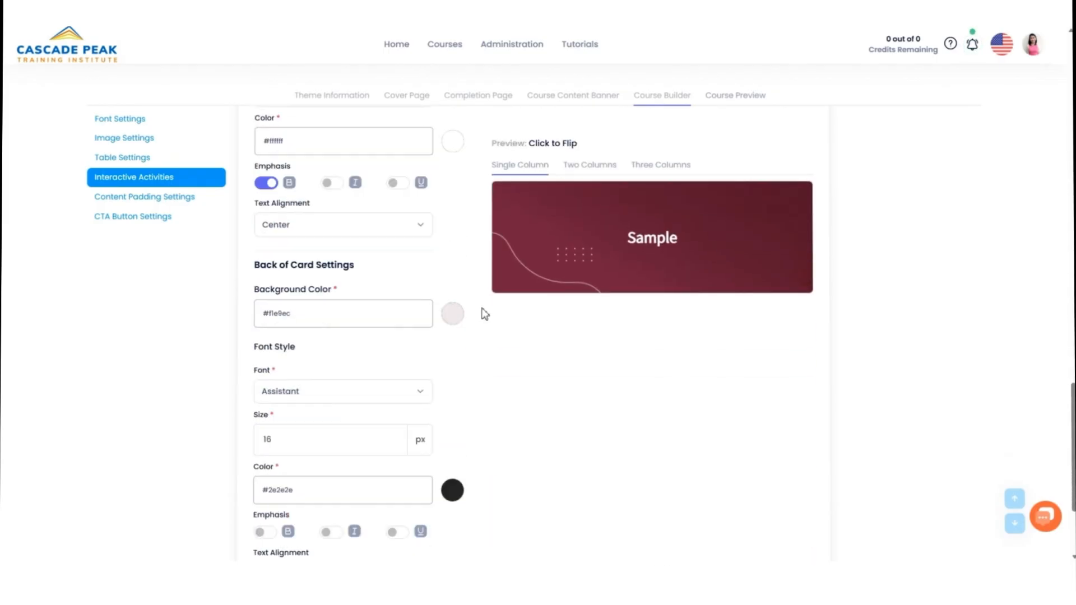
- Review the content padding settings and the CTA button's font, colour, hover colour and alignment settings
{"action": "left_click", "coordinate": [140, 198]}
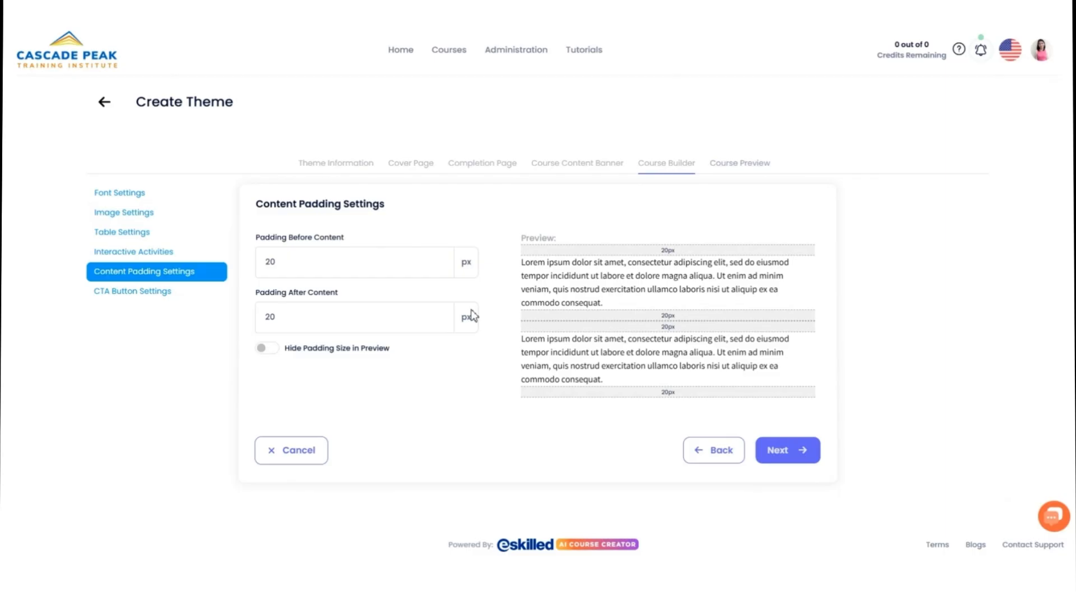
{"action": "left_click", "coordinate": [157, 294]}
{"action": "scroll", "coordinate": [464, 250], "scroll_direction": "down", "scroll_amount": 1}
{"action": "scroll", "coordinate": [464, 250], "scroll_direction": "down", "scroll_amount": 4}
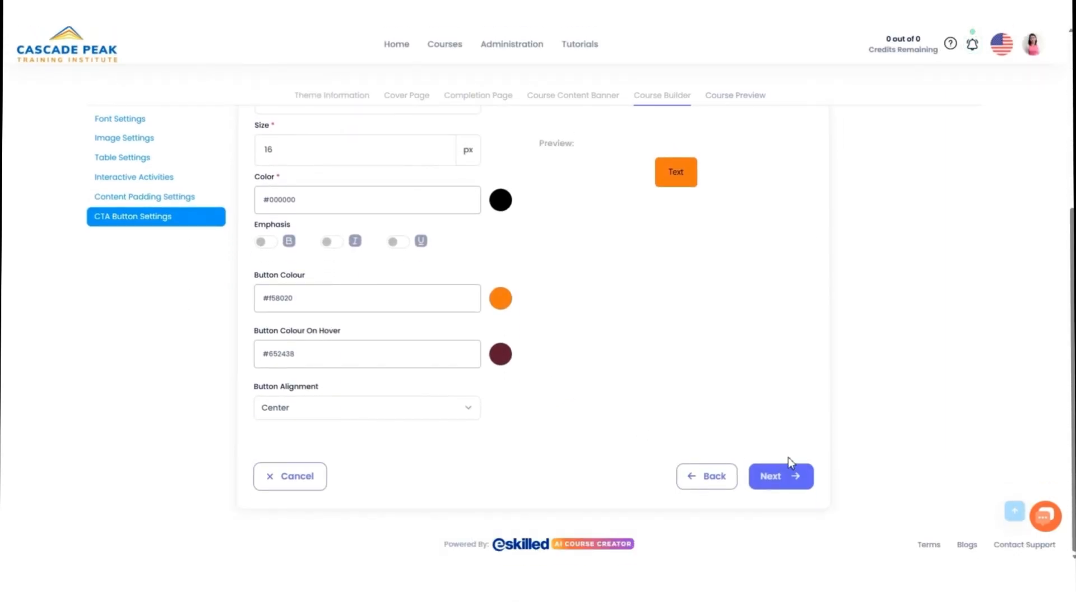
- Review the theme's course preview settings for the navigation menu, course heading and topic heading
{"action": "left_click", "coordinate": [791, 476]}
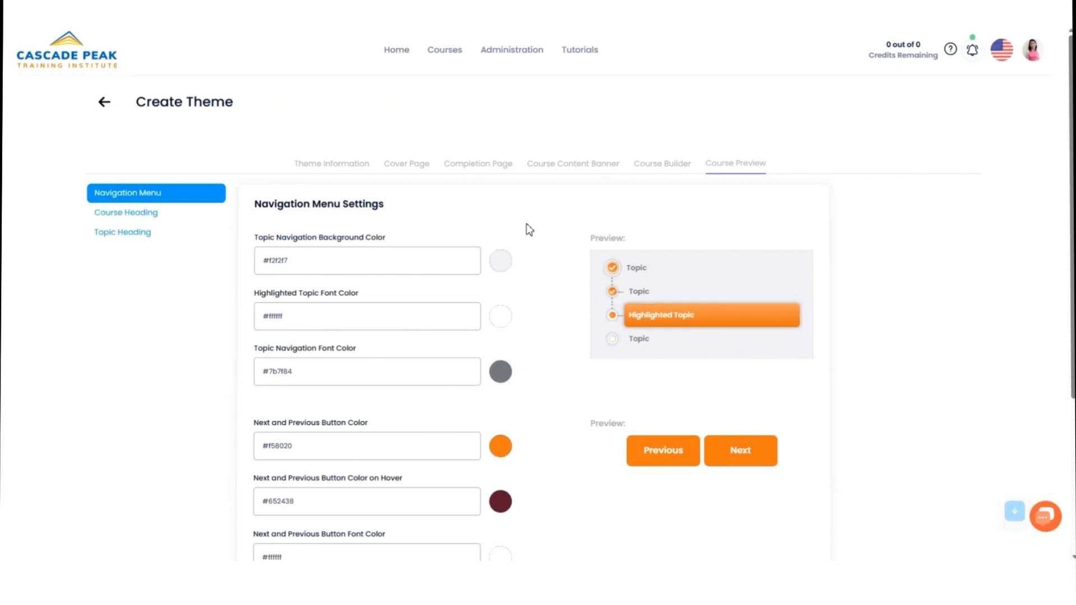
{"action": "scroll", "coordinate": [526, 223], "scroll_direction": "down", "scroll_amount": 4}
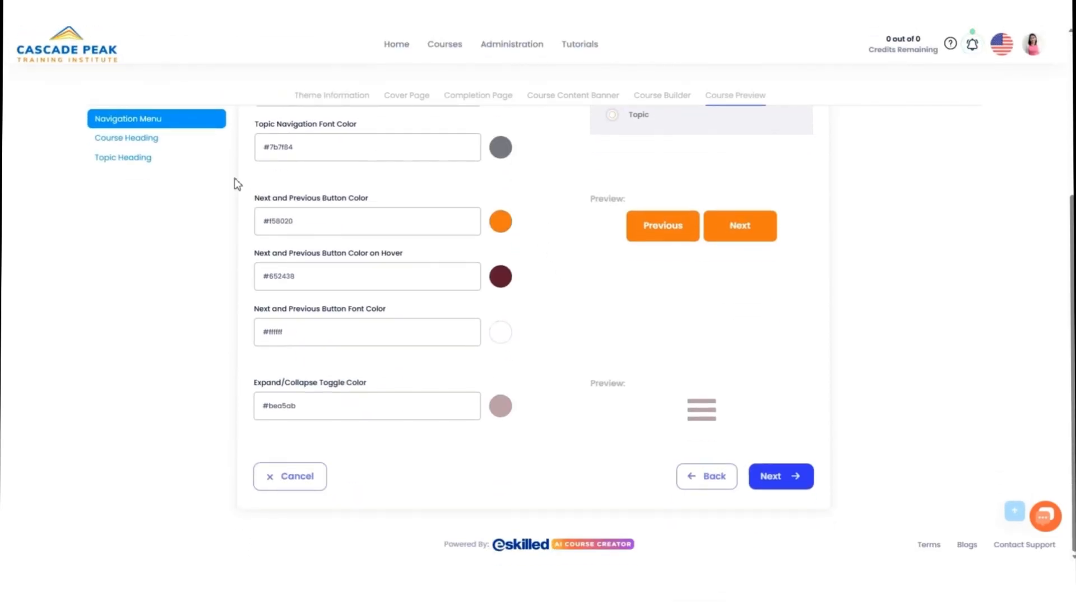
{"action": "left_click", "coordinate": [155, 140]}
{"action": "scroll", "coordinate": [523, 255], "scroll_direction": "down", "scroll_amount": 2}
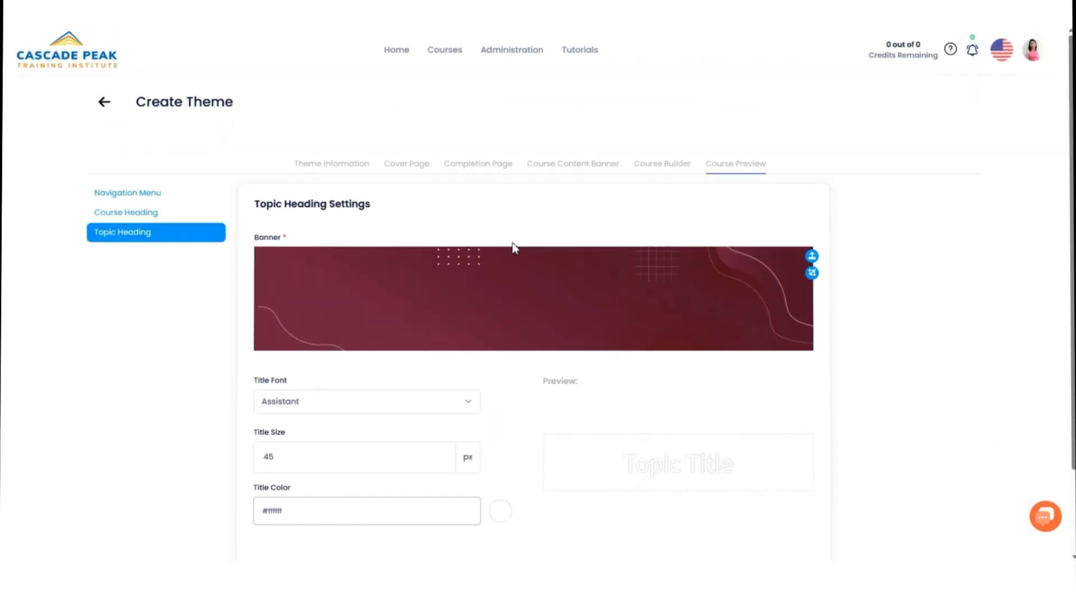
{"action": "scroll", "coordinate": [512, 246], "scroll_direction": "down", "scroll_amount": 2}
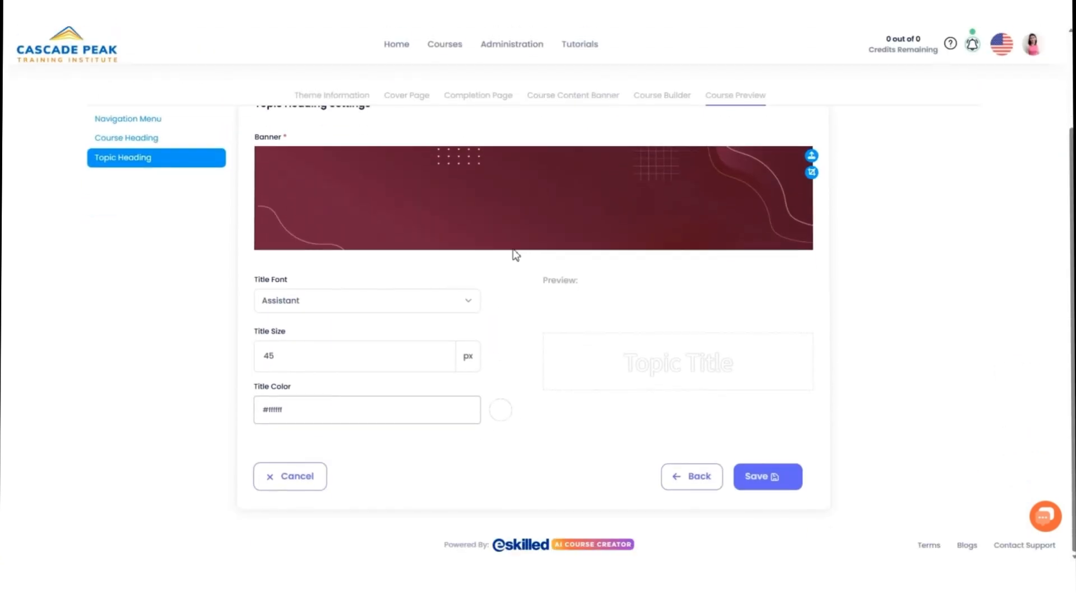
- Save the new theme and go to the course list
{"action": "left_click", "coordinate": [768, 477]}
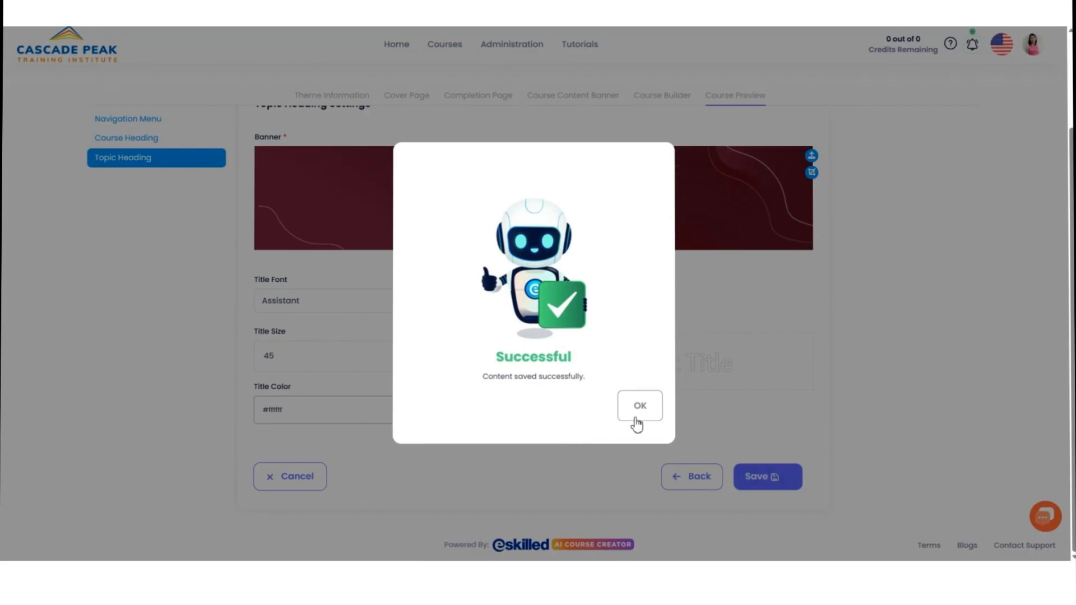
{"action": "left_click", "coordinate": [638, 420]}
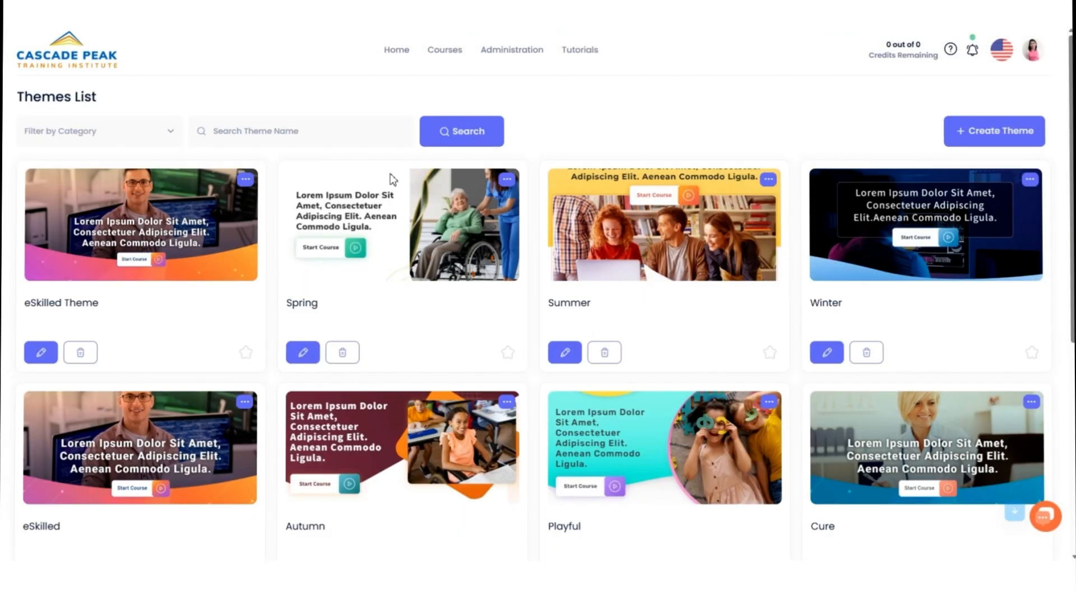
{"action": "mouse_move", "coordinate": [436, 59]}
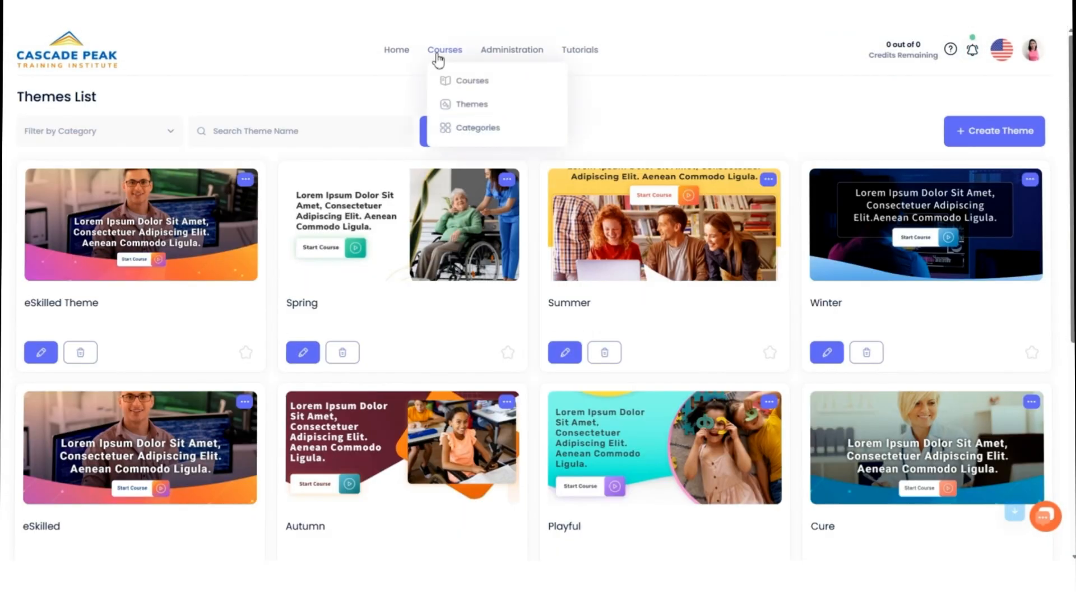
{"action": "left_click", "coordinate": [464, 83]}
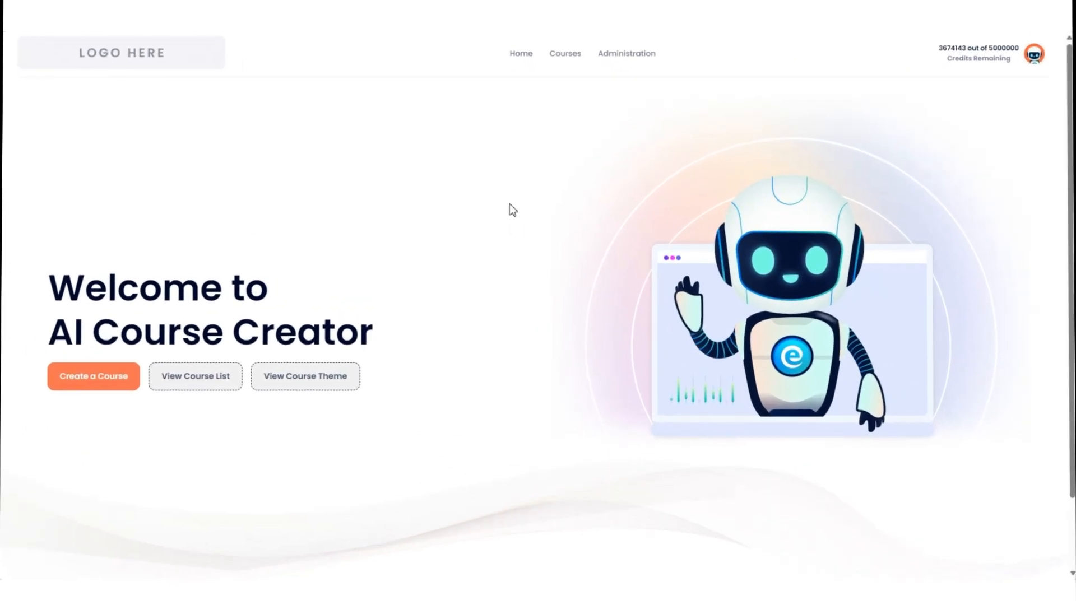
- Open the account's subscription details and purchase 1 GB of extra storage with the saved card
{"action": "left_click", "coordinate": [1035, 60]}
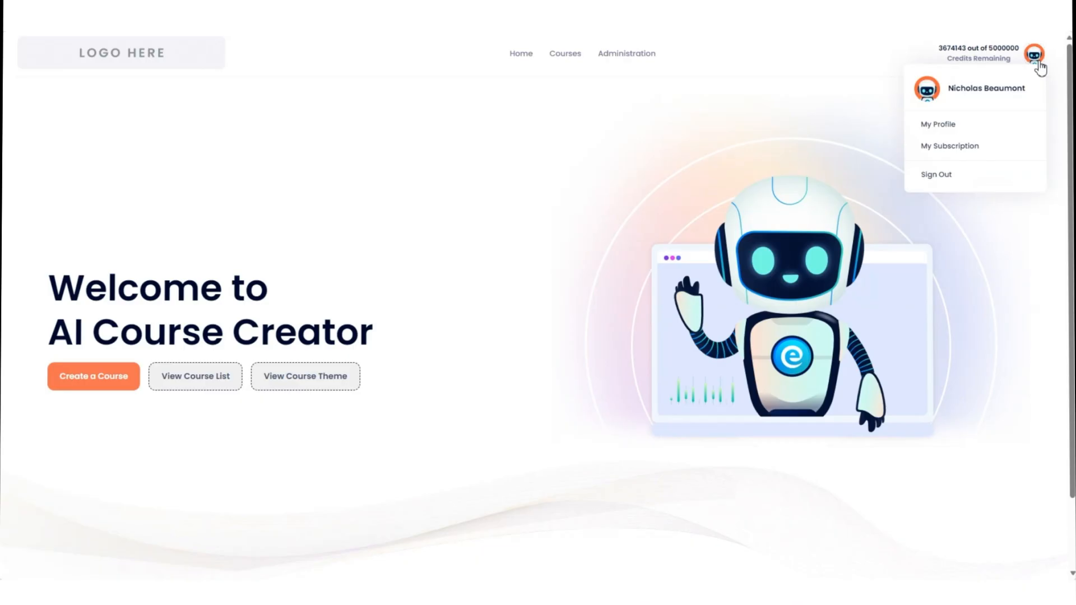
{"action": "left_click", "coordinate": [983, 149]}
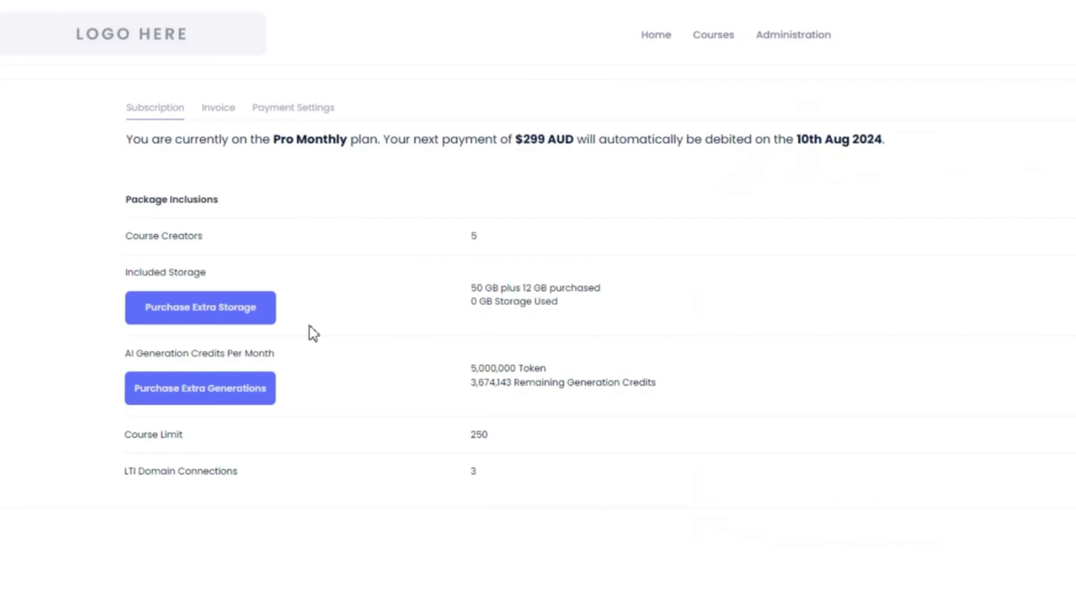
{"action": "left_click", "coordinate": [244, 325]}
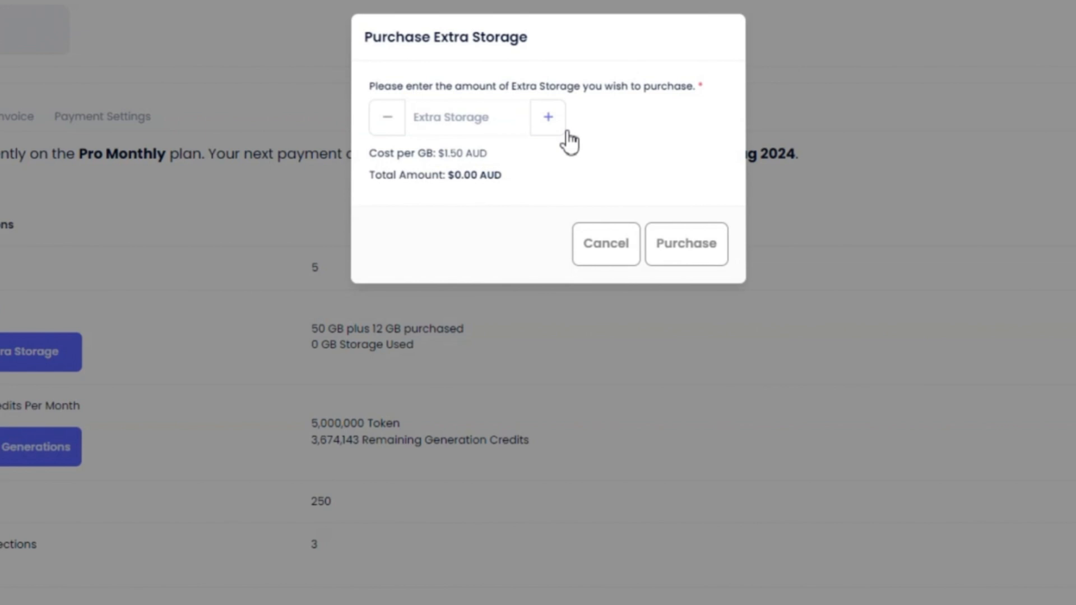
{"action": "left_click", "coordinate": [549, 118]}
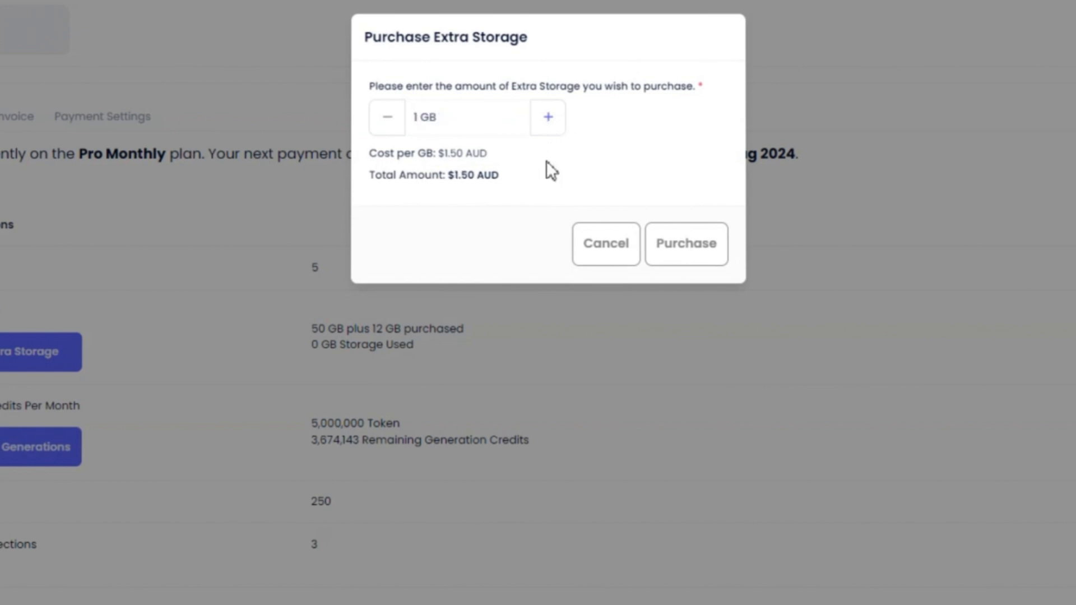
{"action": "left_click", "coordinate": [687, 245]}
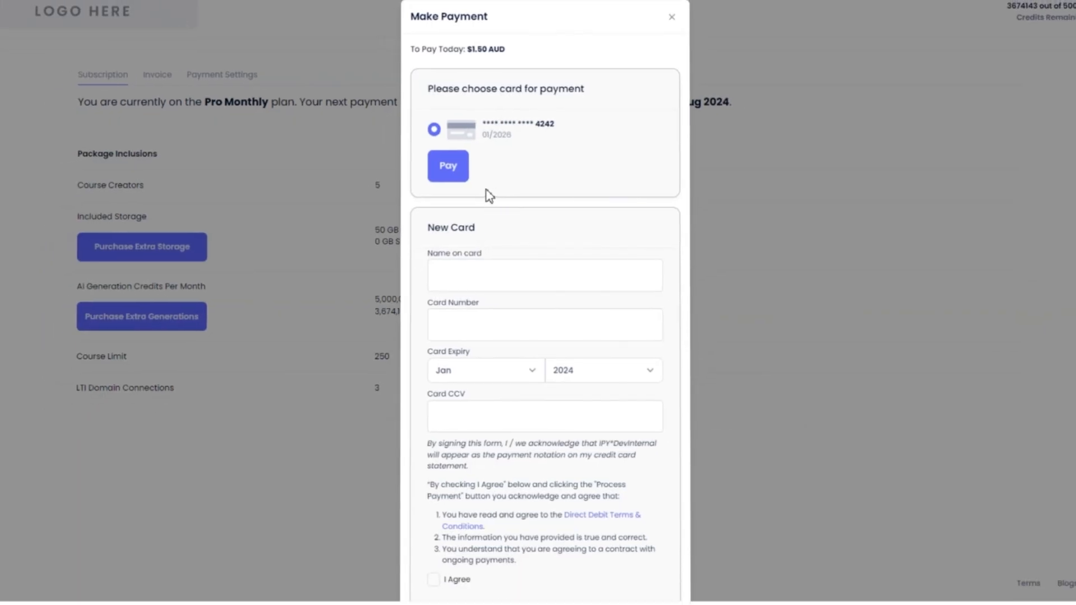
{"action": "scroll", "coordinate": [487, 195], "scroll_direction": "down", "scroll_amount": 2}
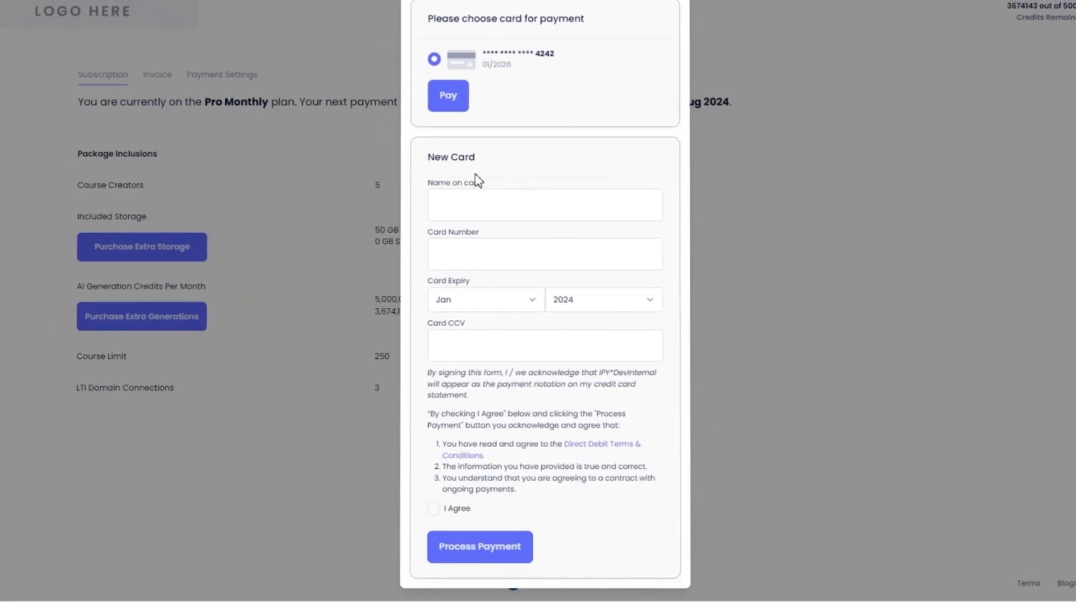
{"action": "left_click", "coordinate": [458, 107]}
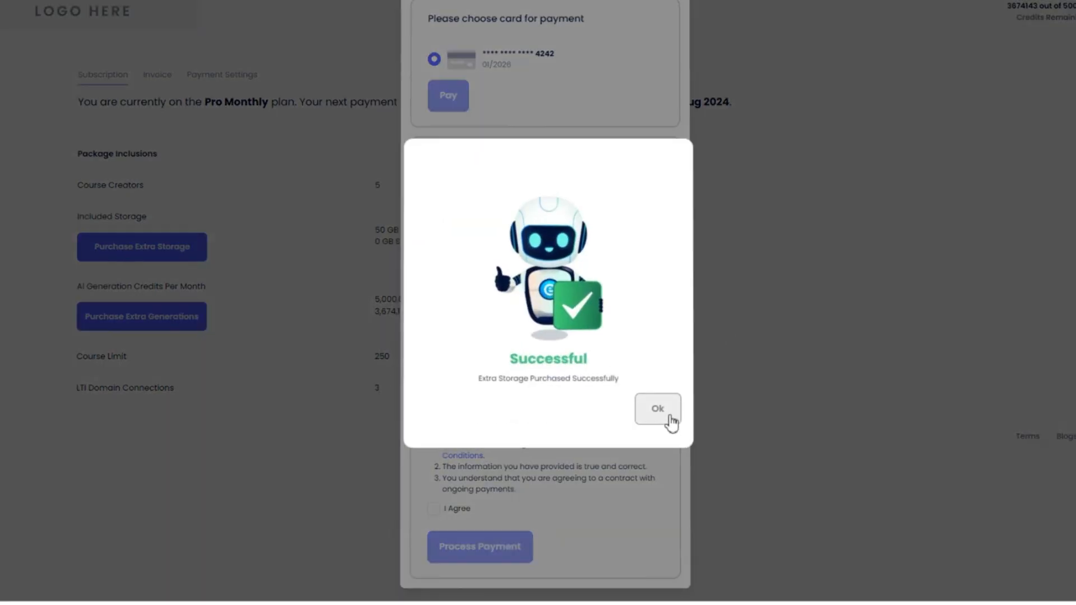
{"action": "left_click", "coordinate": [668, 415]}
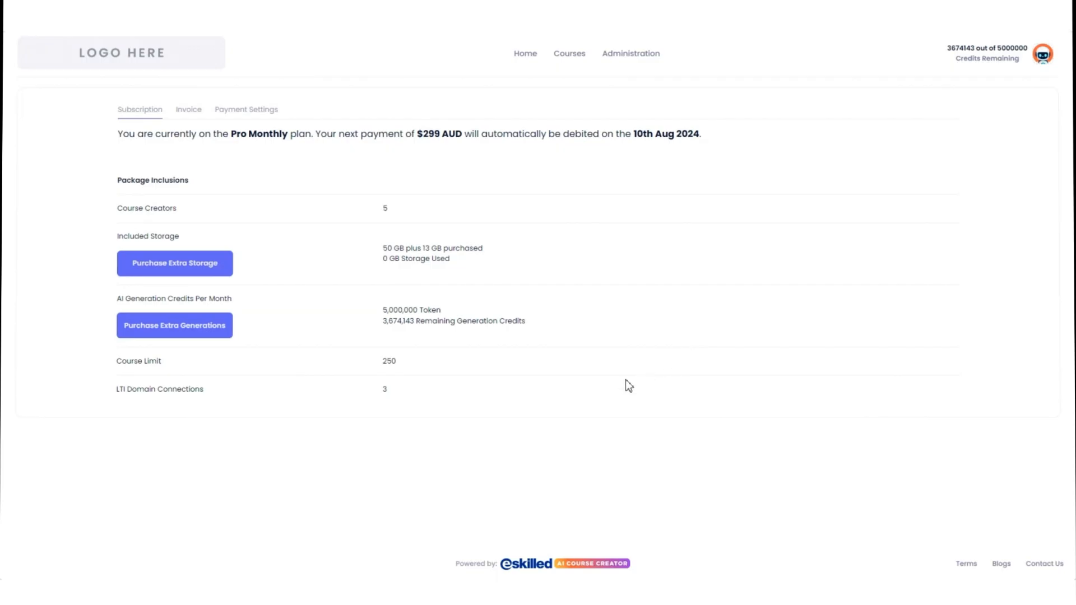
- Purchase 250,000 extra generation credits for $22.50 AUD with the saved card
{"action": "left_click", "coordinate": [197, 334]}
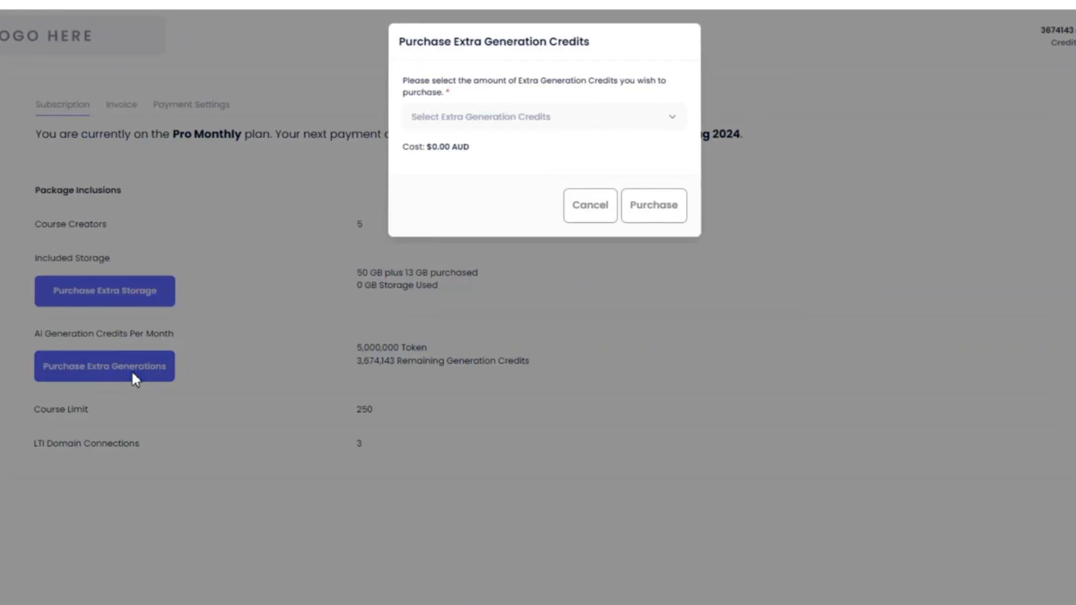
{"action": "left_click", "coordinate": [671, 122]}
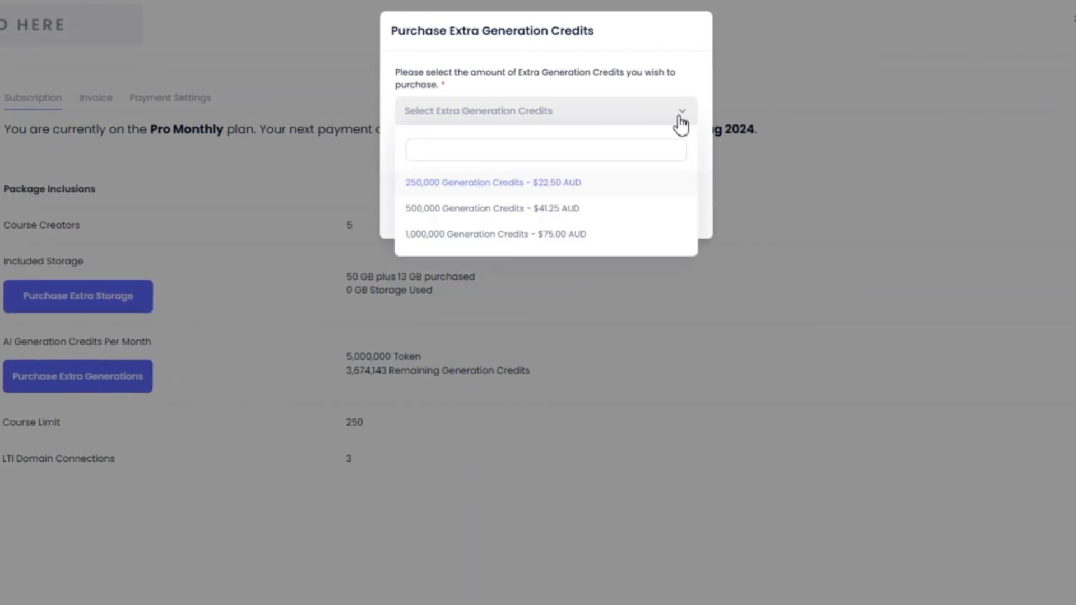
{"action": "left_click", "coordinate": [487, 183]}
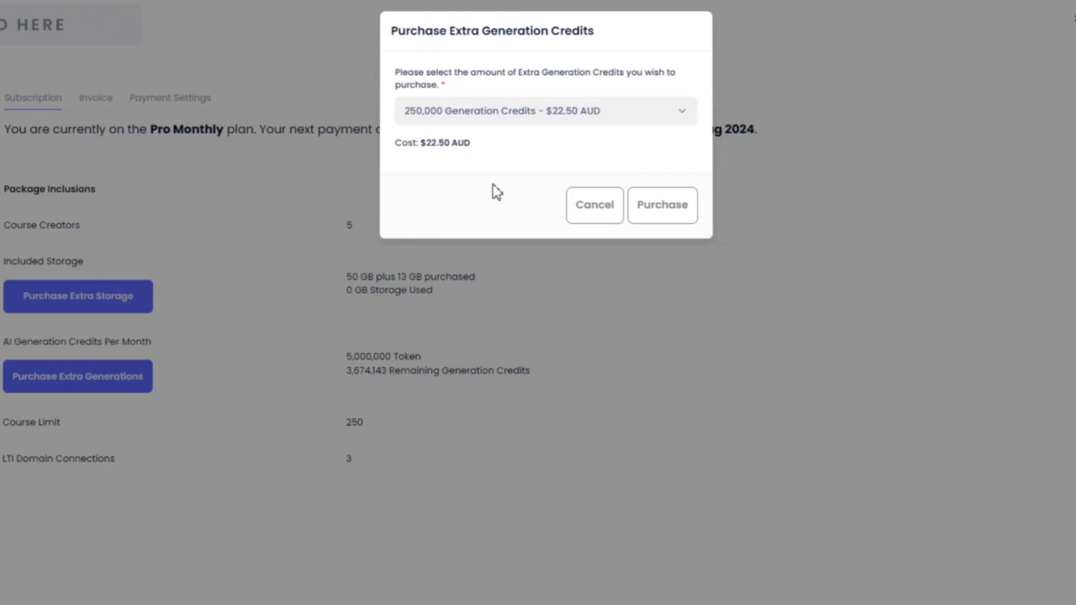
{"action": "left_click", "coordinate": [662, 208]}
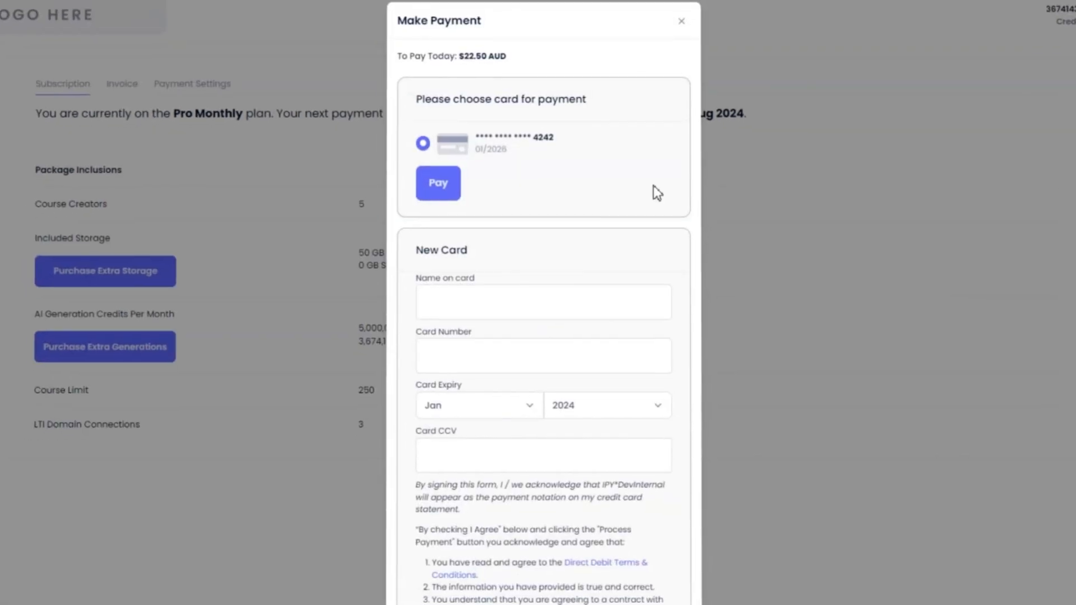
{"action": "scroll", "coordinate": [549, 189], "scroll_direction": "down", "scroll_amount": 1}
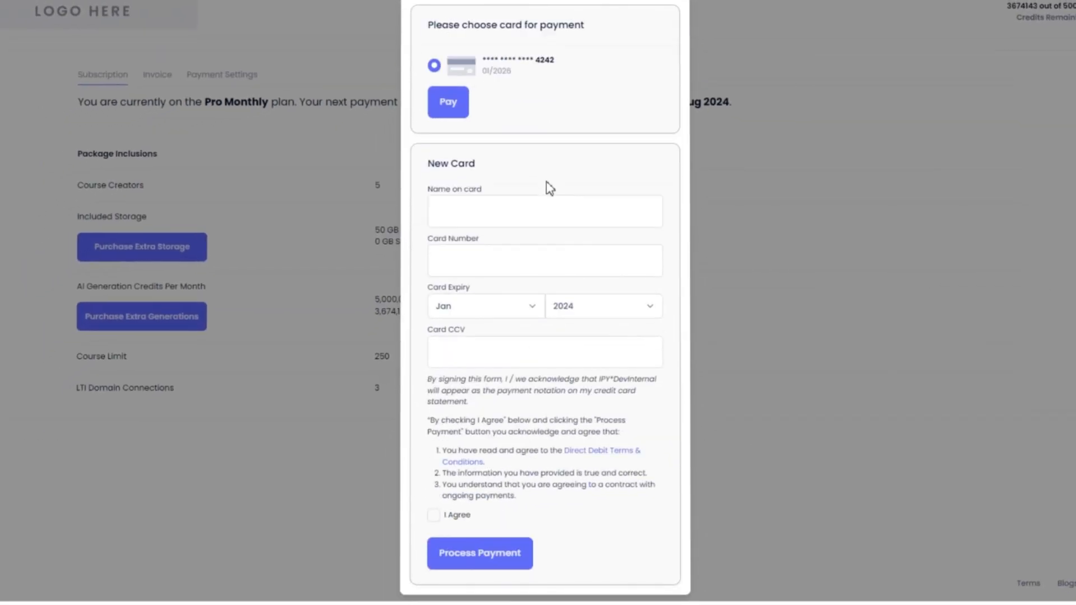
{"action": "scroll", "coordinate": [549, 189], "scroll_direction": "up", "scroll_amount": 1}
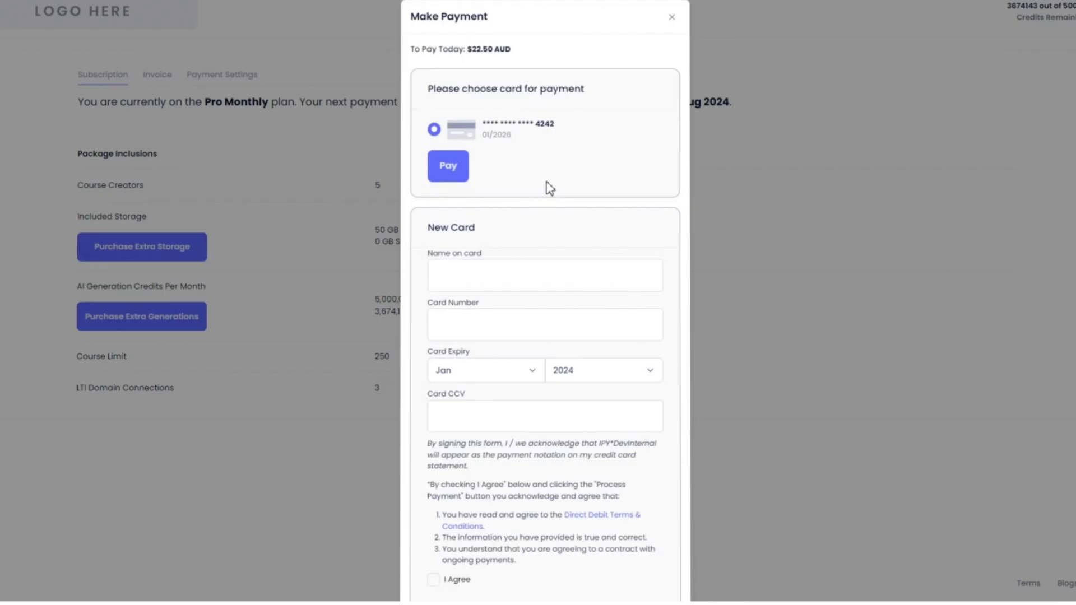
{"action": "left_click", "coordinate": [461, 178]}
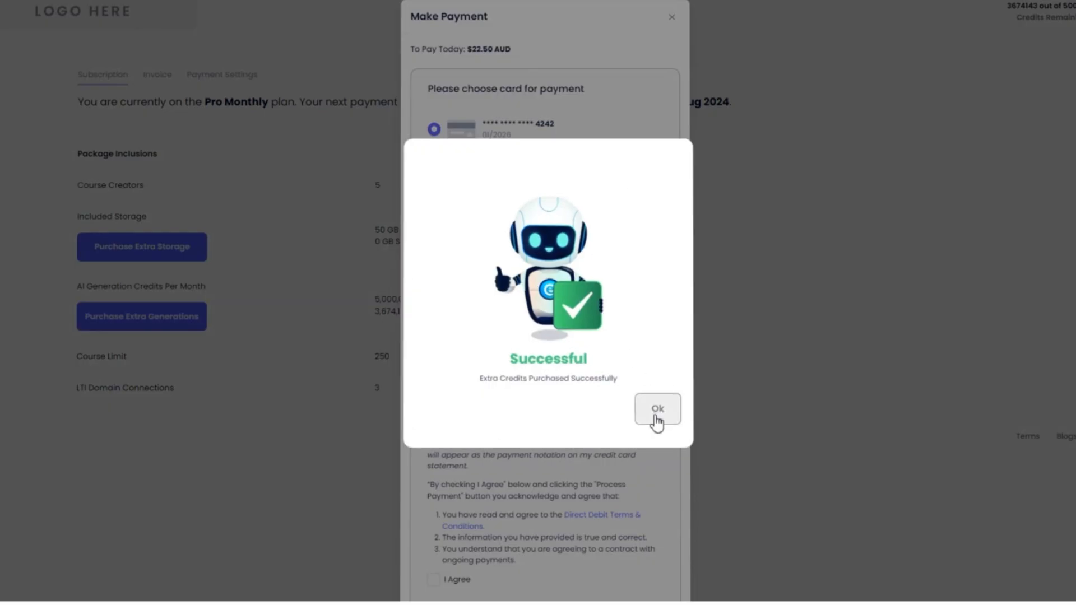
{"action": "left_click", "coordinate": [656, 411]}
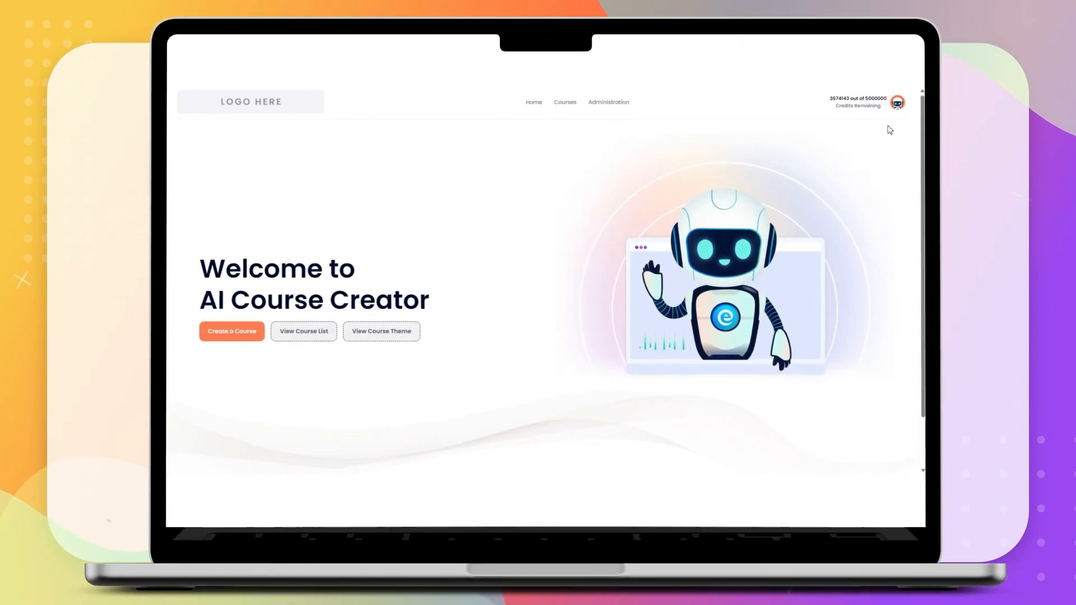
- Reopen the account's subscription details and view the payment settings with the billing details and current card
{"action": "left_click", "coordinate": [983, 339]}
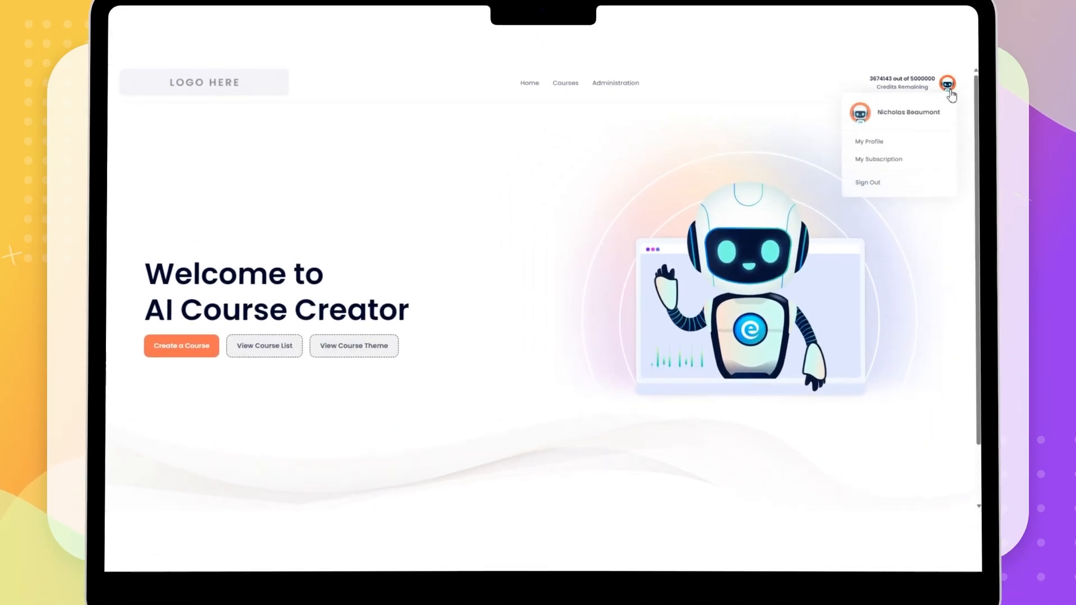
{"action": "left_click", "coordinate": [979, 144]}
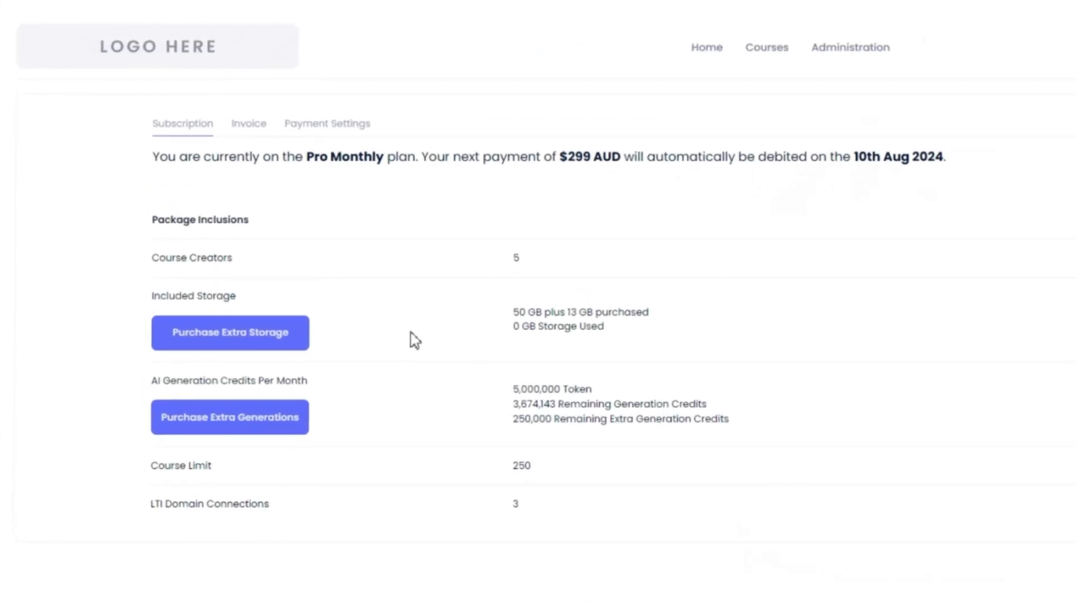
{"action": "left_click", "coordinate": [329, 131]}
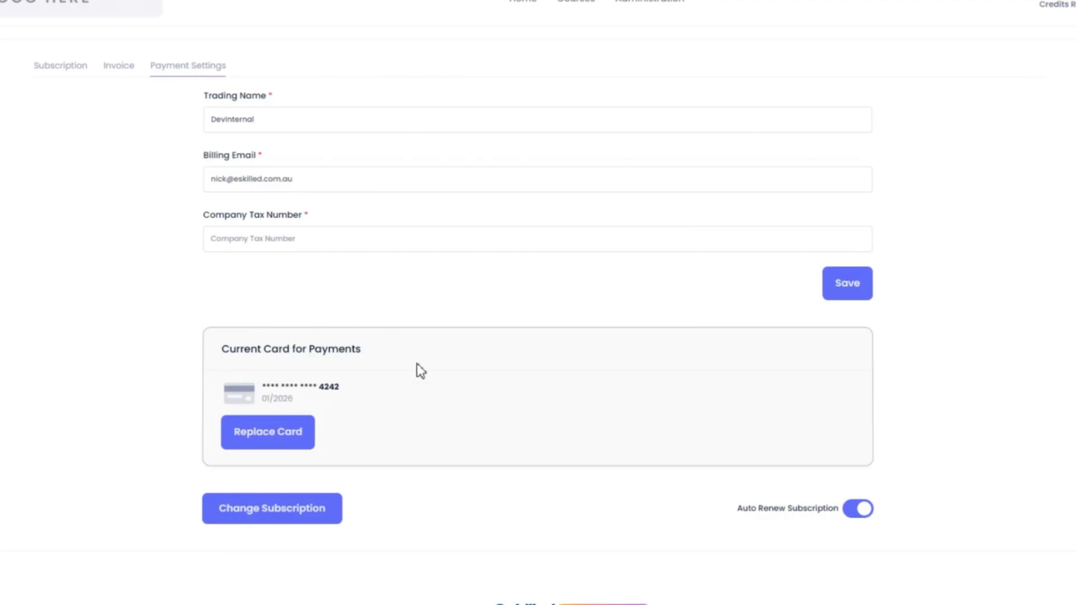
- Start a subscription change, compare the plans' inclusions, and choose the monthly Ultimate plan at $599 AUD
{"action": "left_click", "coordinate": [303, 512]}
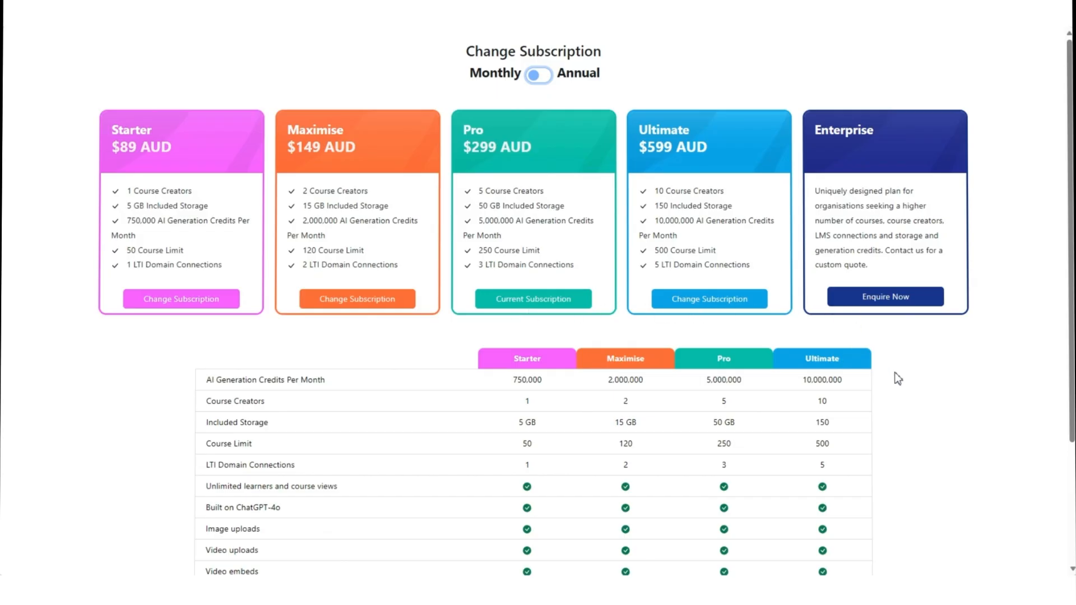
{"action": "scroll", "coordinate": [897, 378], "scroll_direction": "down", "scroll_amount": 3}
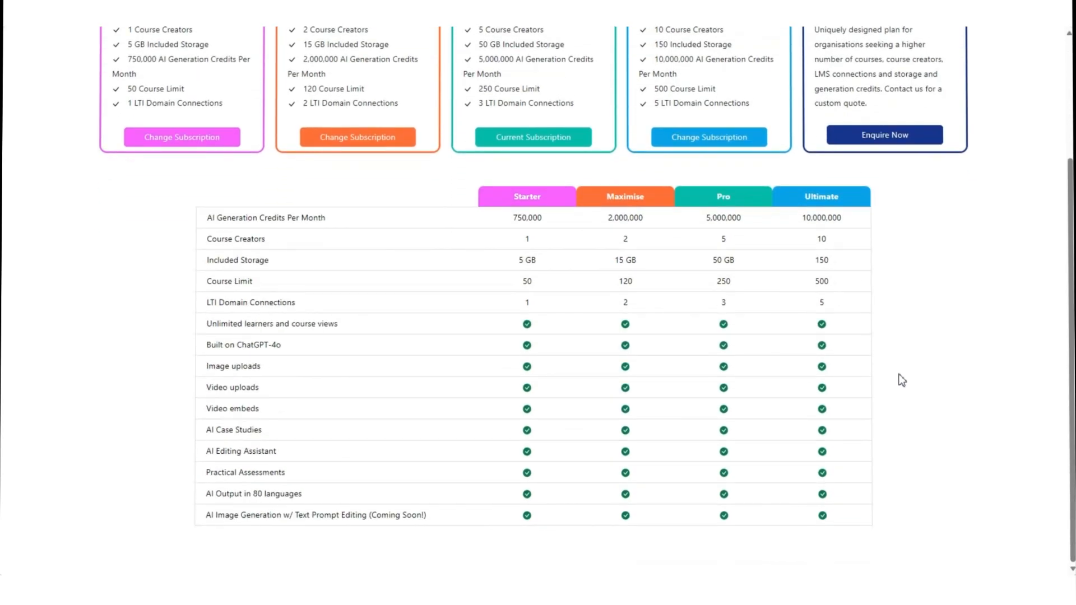
{"action": "scroll", "coordinate": [900, 378], "scroll_direction": "up", "scroll_amount": 3}
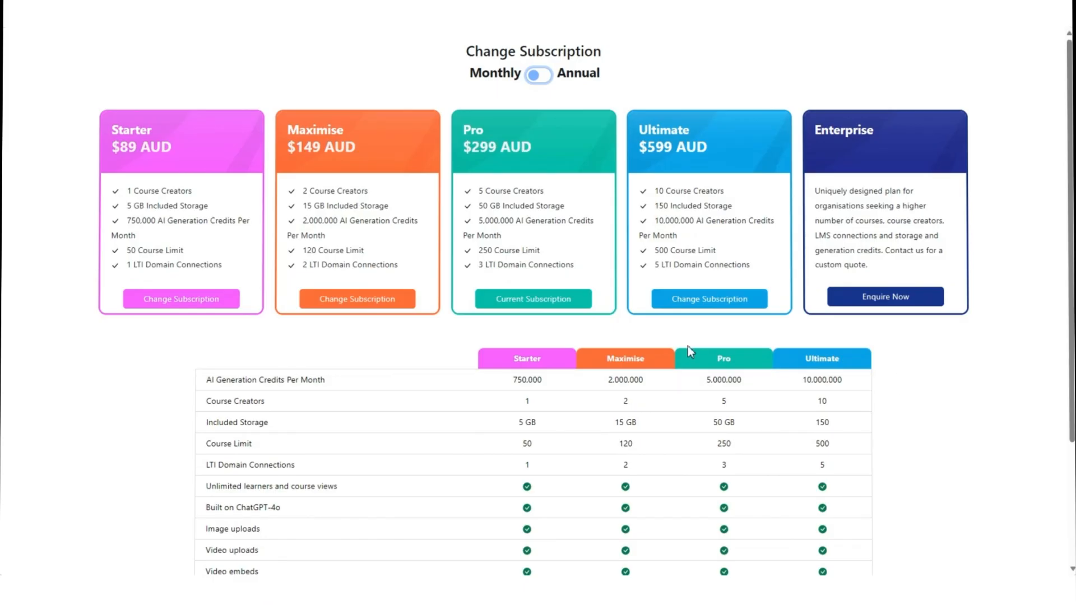
{"action": "left_click", "coordinate": [695, 306]}
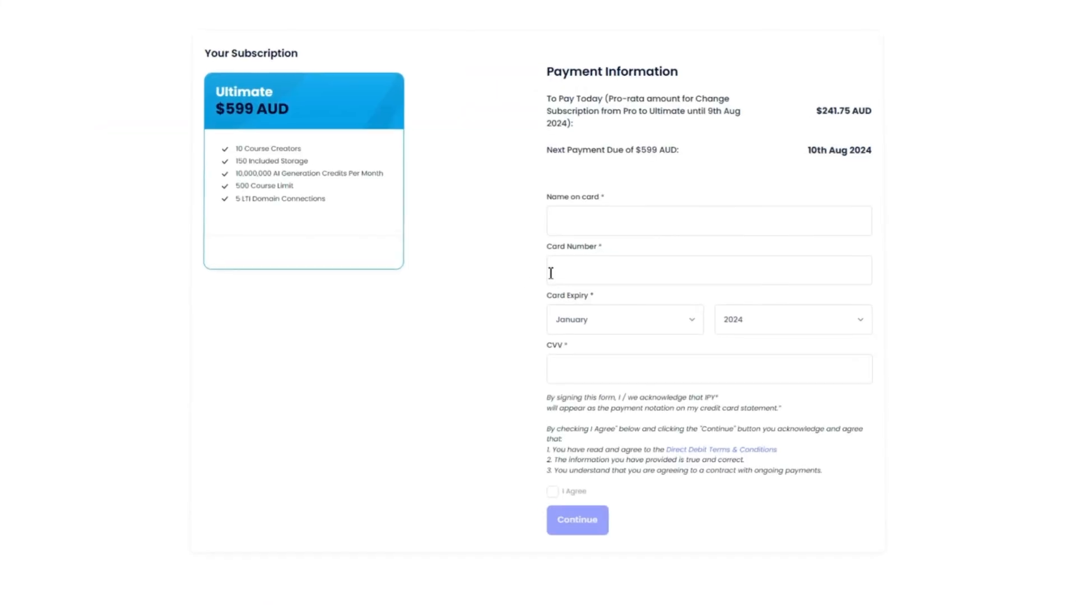